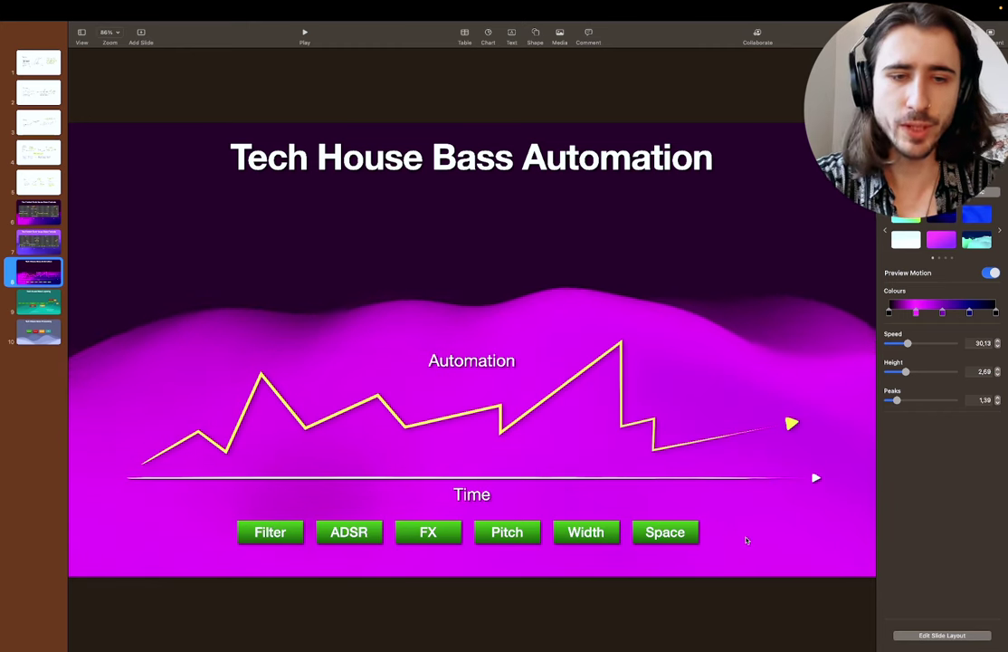
Step: Select the six green labels from Filter to Space on the slide, clear the selection, and switch to Ableton Live
{"action": "left_click_drag", "start_coordinate": [747, 540], "coordinate": [238, 532]}
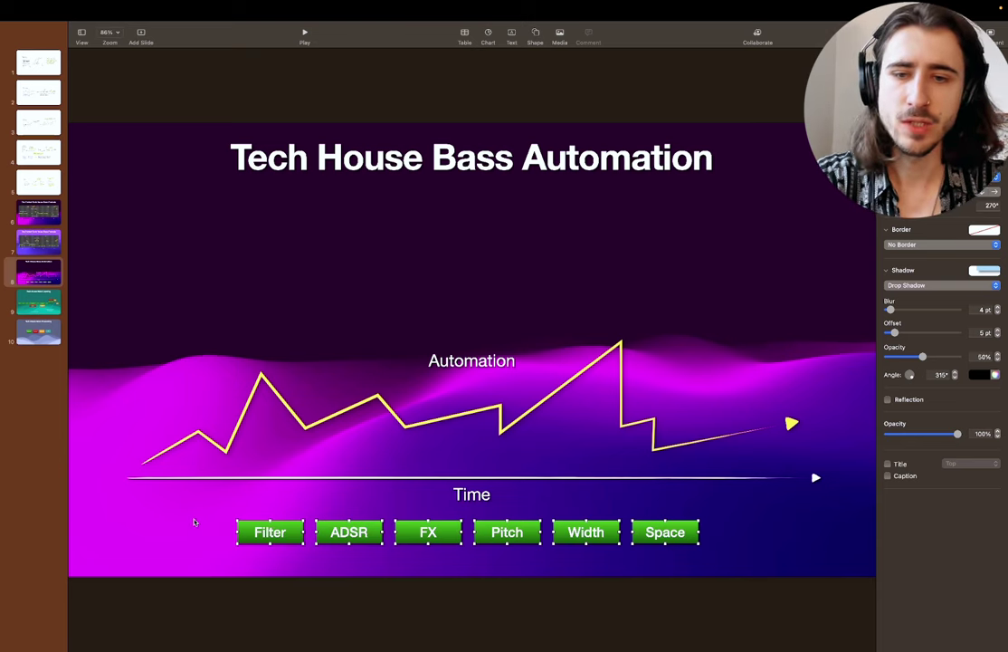
{"action": "left_click", "coordinate": [193, 522]}
{"action": "key", "text": "super+Tab"}
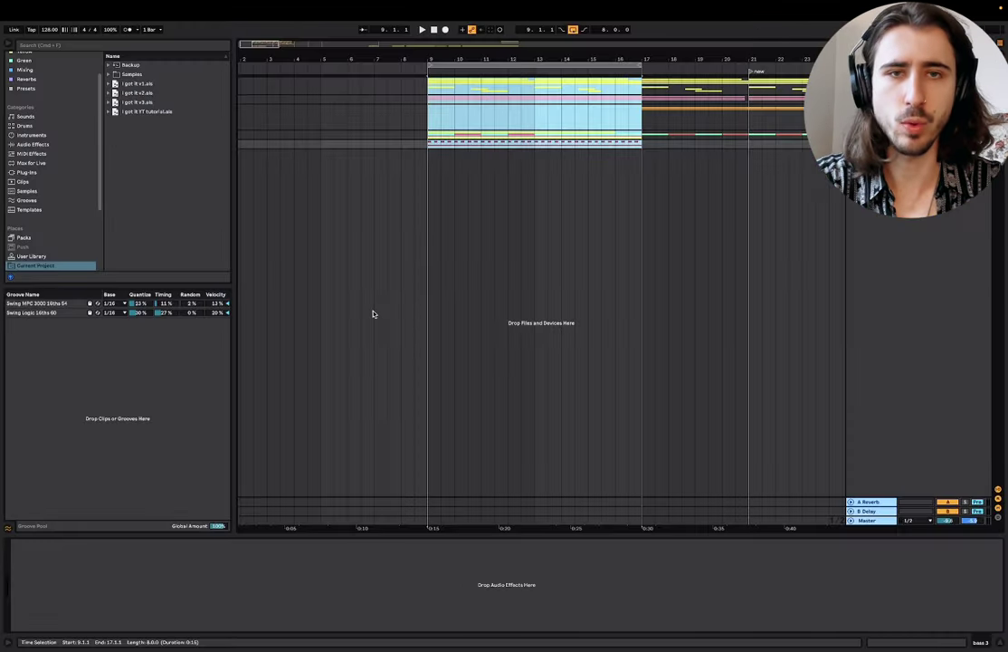
Step: Expand the bass group in the arrangement to show its MIDI notes and select its bass track at bar 9
{"action": "left_click", "coordinate": [443, 107]}
{"action": "left_click", "coordinate": [427, 88]}
{"action": "scroll", "coordinate": [514, 100], "scroll_direction": "up", "scroll_amount": 5}
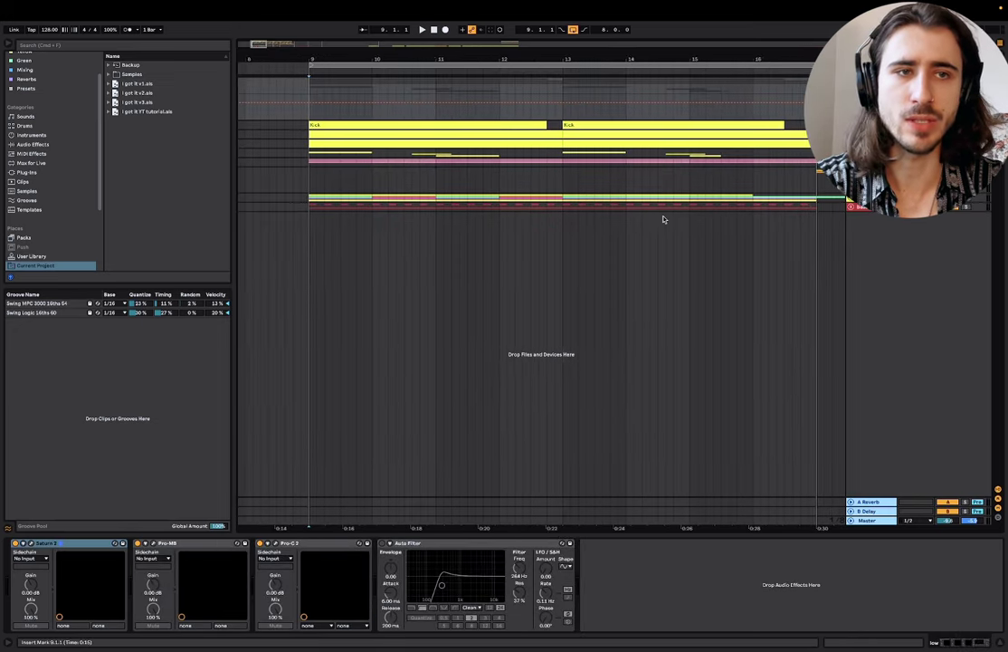
{"action": "left_click", "coordinate": [851, 134]}
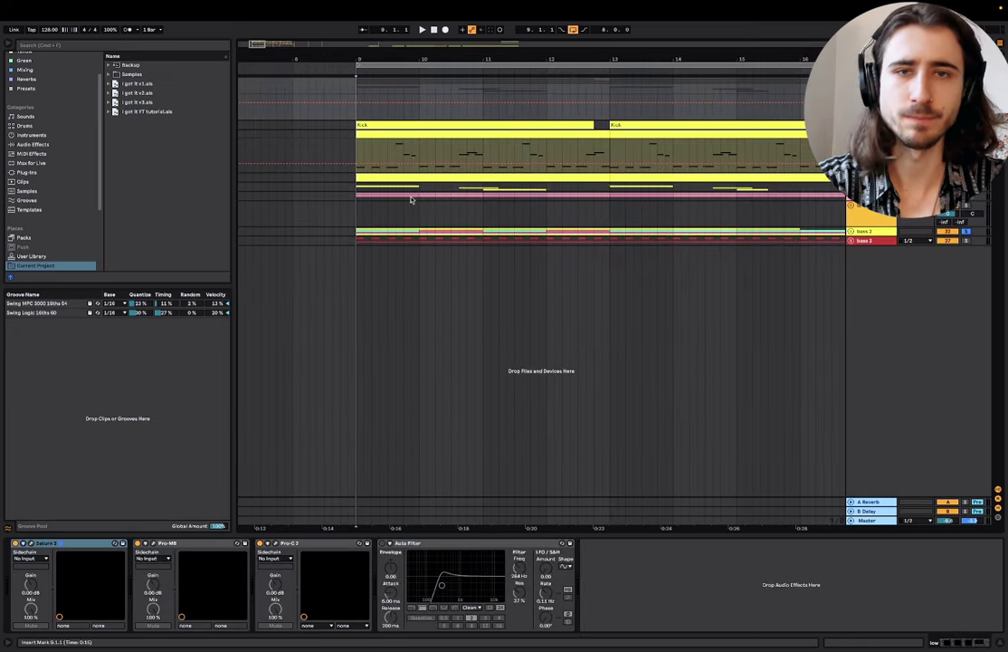
{"action": "left_click", "coordinate": [356, 153]}
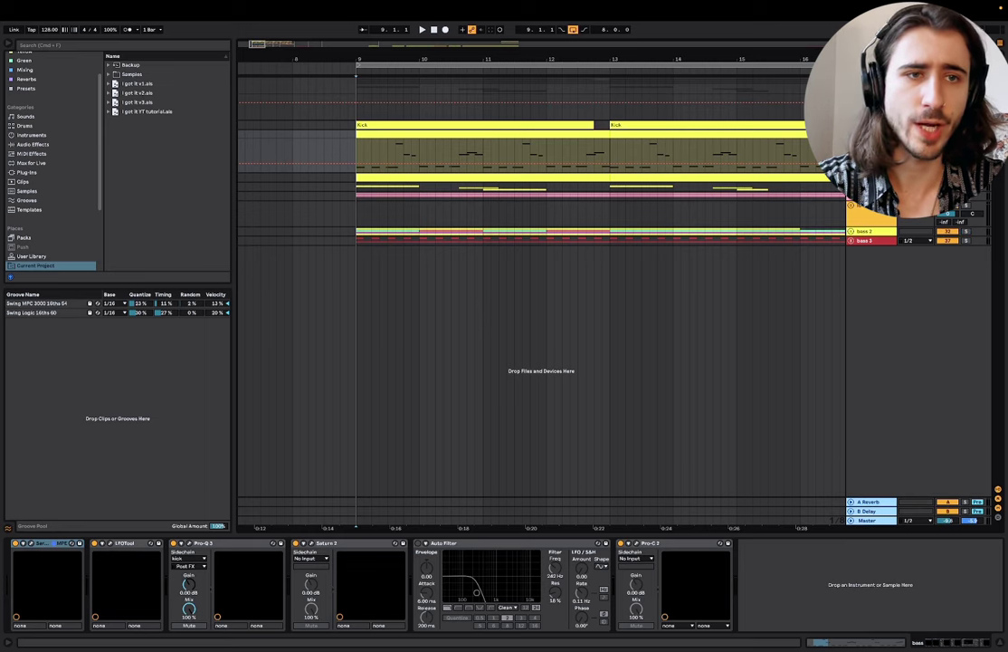
{"action": "left_click", "coordinate": [851, 177]}
{"action": "left_click", "coordinate": [850, 178]}
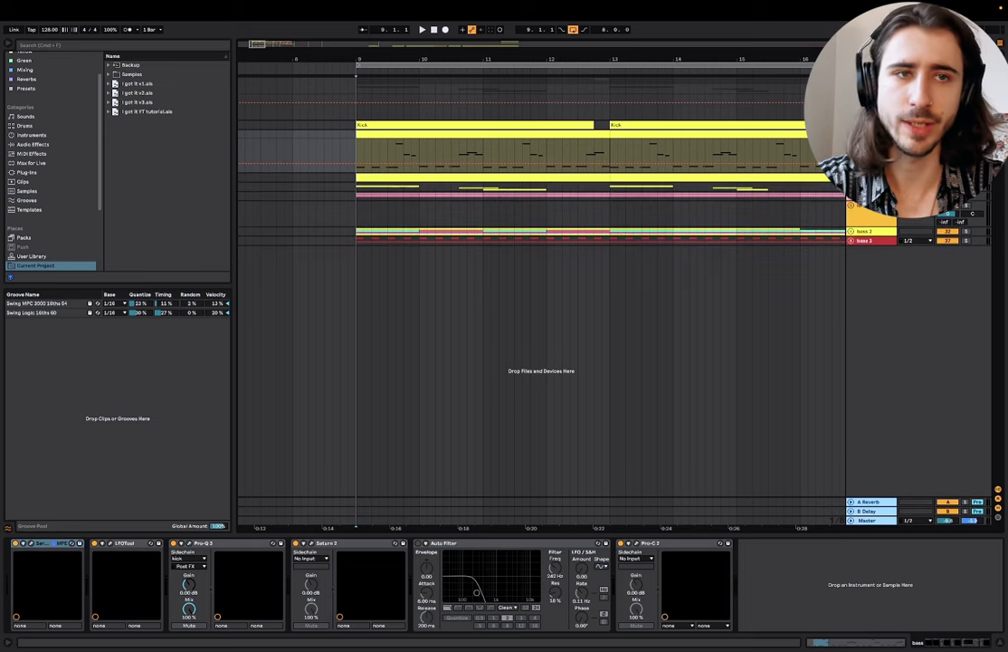
Step: Open the bass track's Serum synth, play the loop from bar 9, and view its effects and oscillator pages
{"action": "left_click", "coordinate": [28, 544]}
{"action": "left_click_drag", "start_coordinate": [375, 137], "coordinate": [436, 297]}
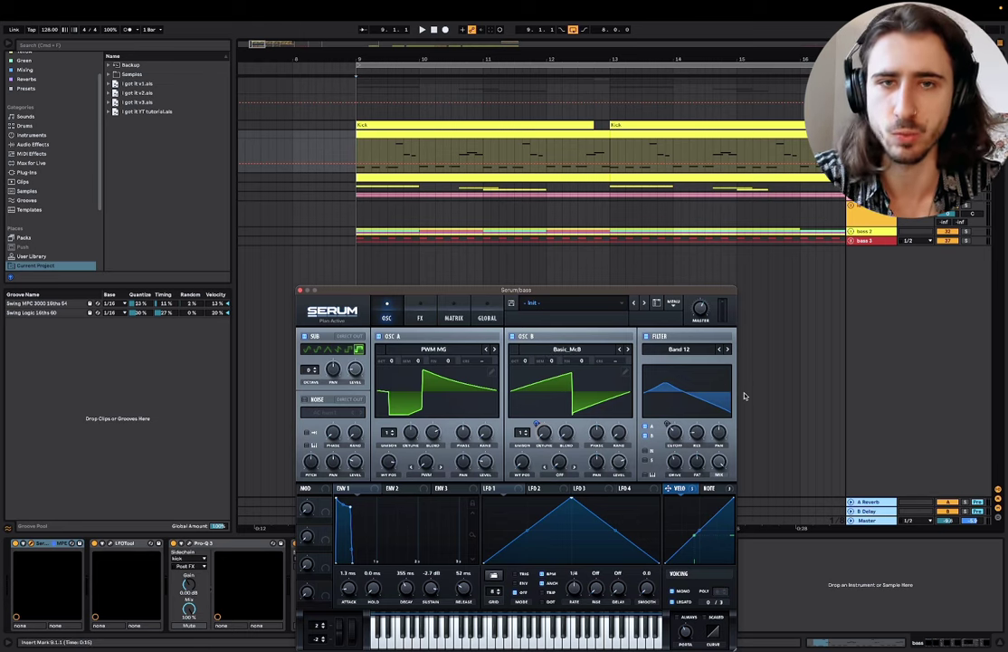
{"action": "key", "text": "space"}
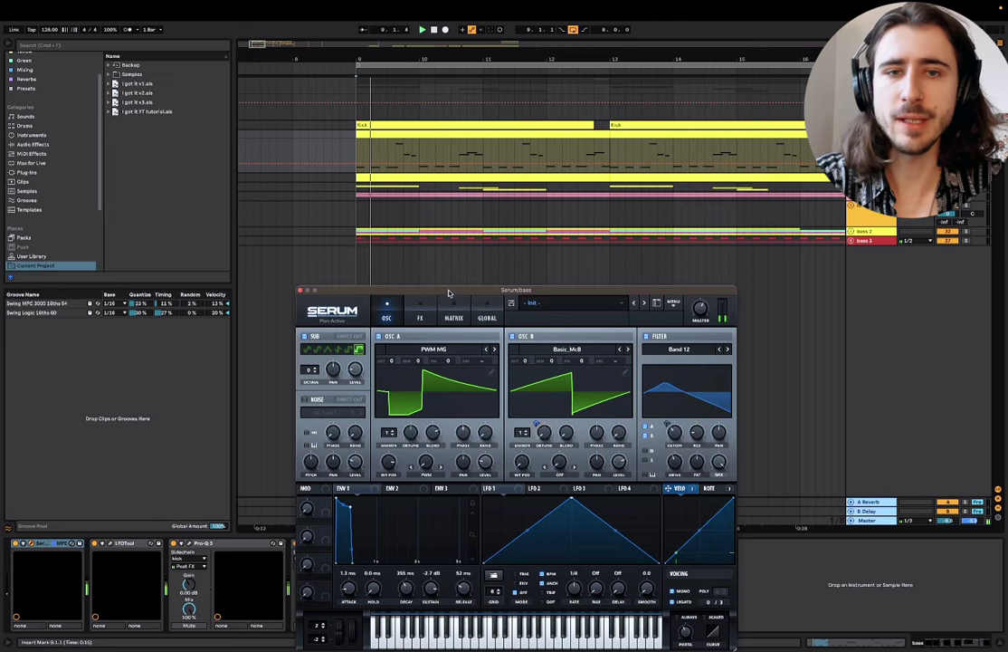
{"action": "left_click_drag", "start_coordinate": [449, 292], "coordinate": [448, 241]}
{"action": "left_click", "coordinate": [420, 256]}
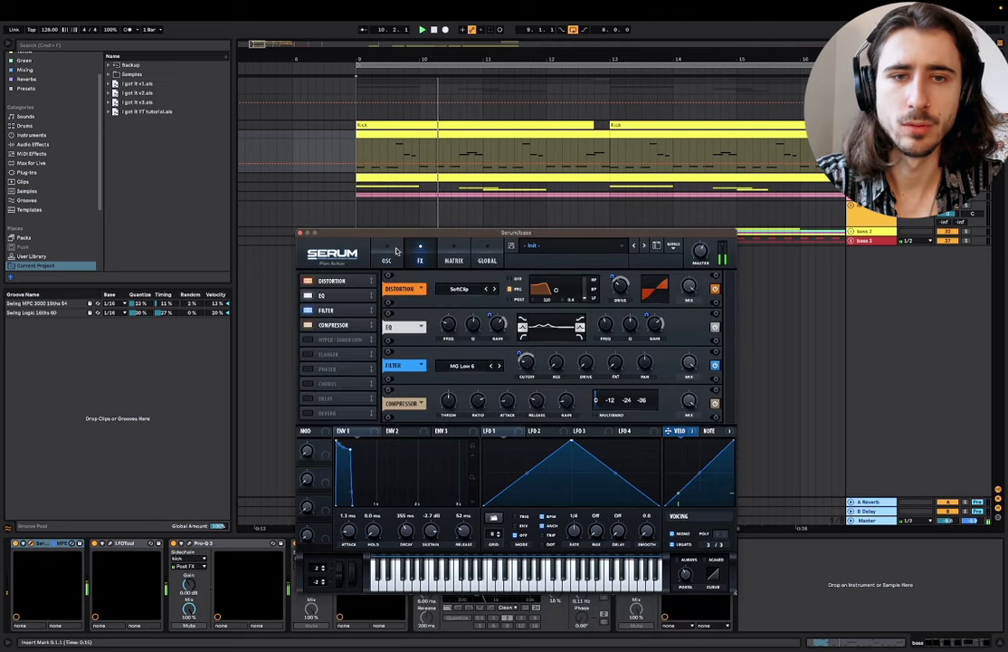
{"action": "left_click", "coordinate": [392, 254]}
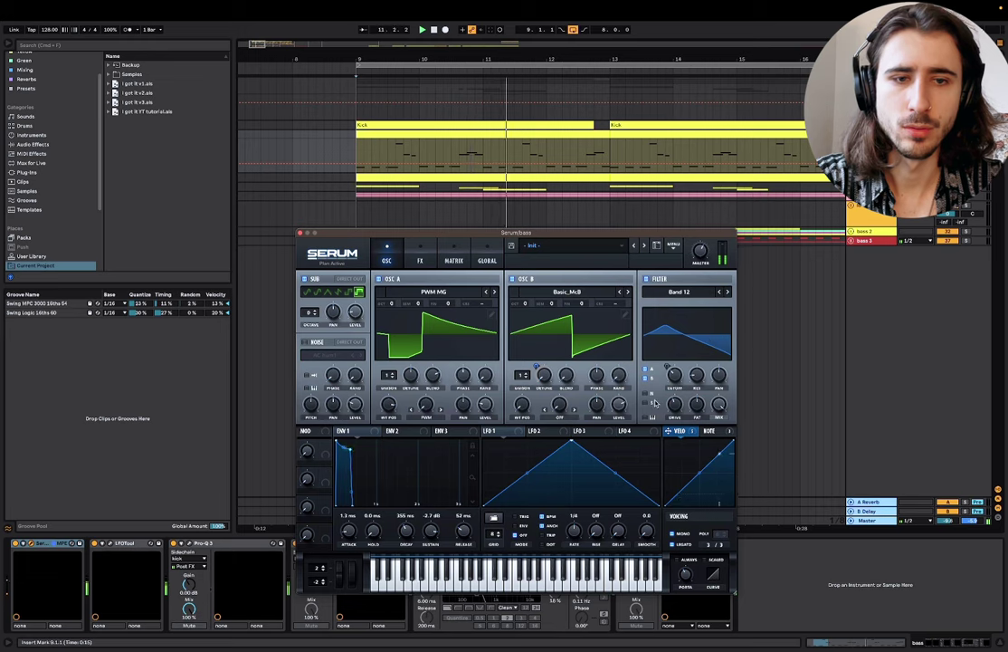
Step: Inspect Serum's filter cutoff and neighbouring filter controls while the bass loop plays, and close the plugin window
{"action": "left_click", "coordinate": [680, 375]}
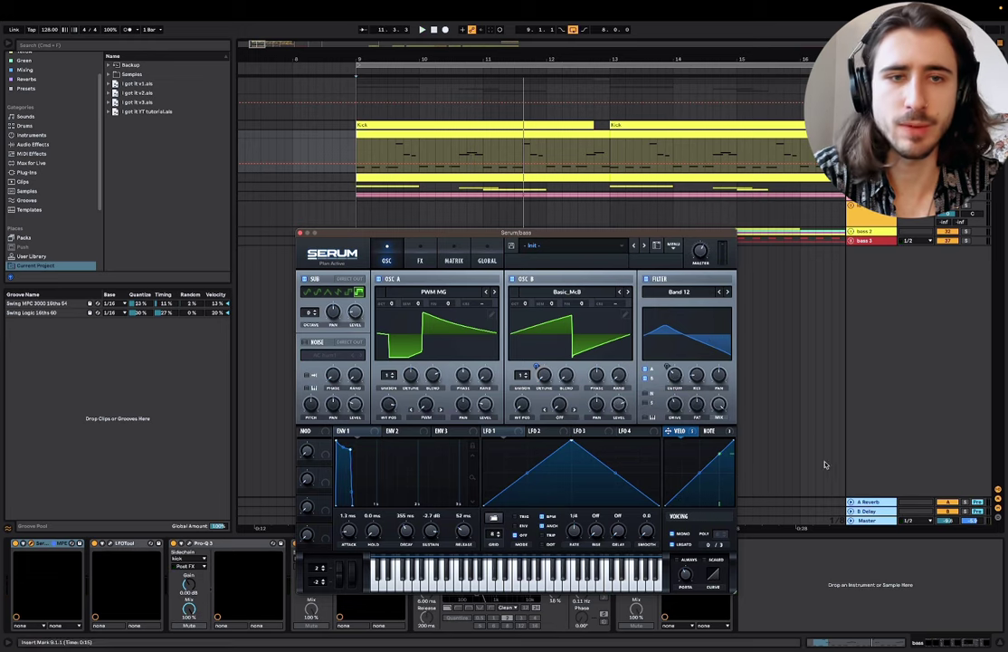
{"action": "key", "text": "space"}
{"action": "left_click_drag", "start_coordinate": [676, 385], "coordinate": [695, 402]}
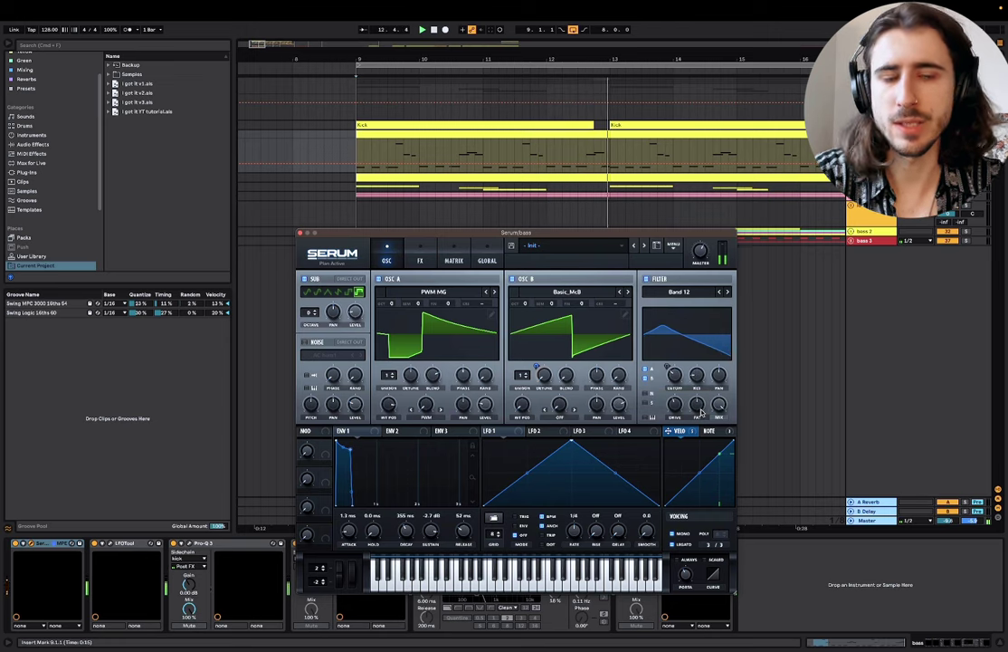
{"action": "left_click", "coordinate": [301, 233]}
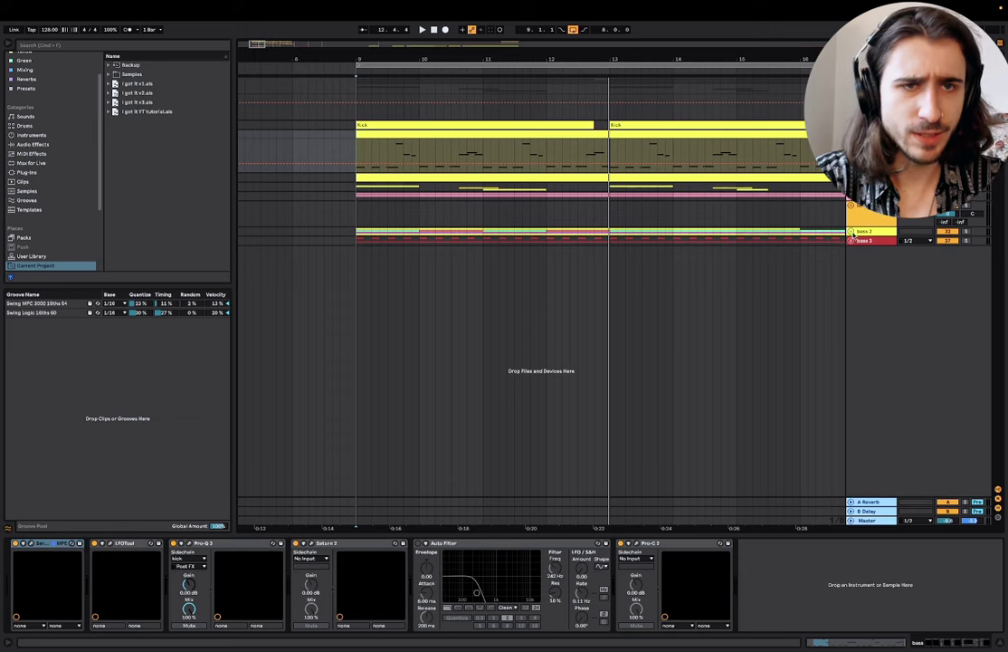
Step: Expand the bass 2 group, solo its bass track, and open that track's Serum synth clear of the automation lane
{"action": "left_click", "coordinate": [850, 232]}
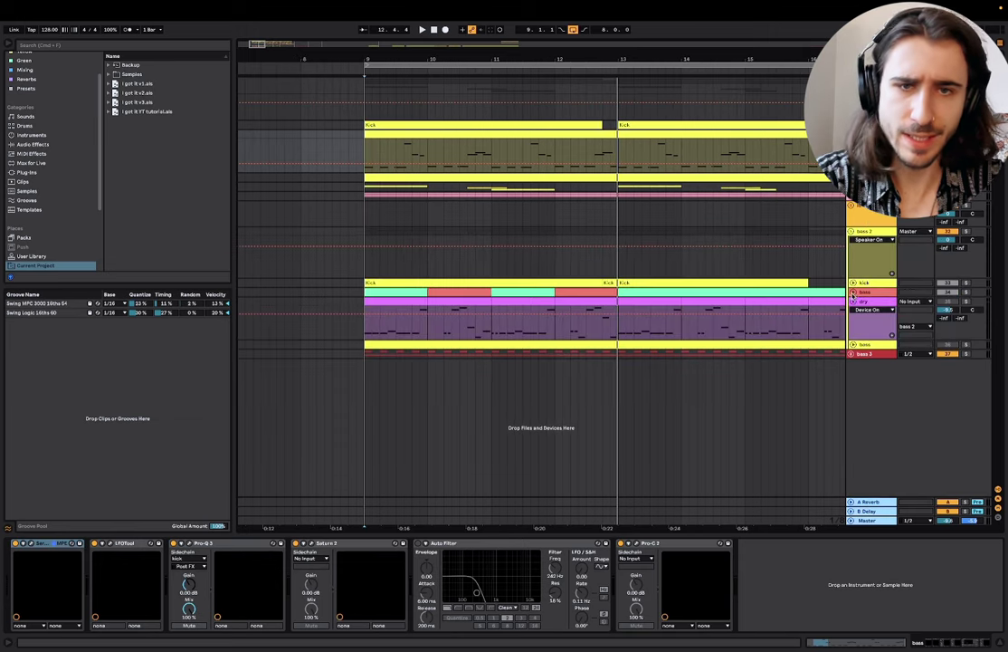
{"action": "left_click", "coordinate": [852, 293]}
{"action": "left_click", "coordinate": [365, 329]}
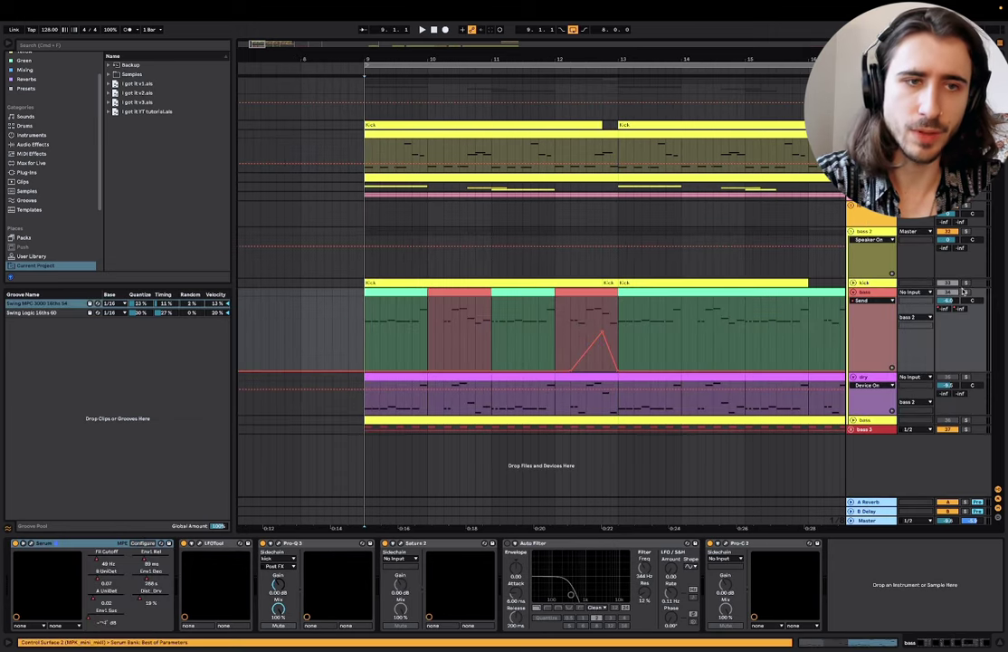
{"action": "left_click", "coordinate": [879, 295]}
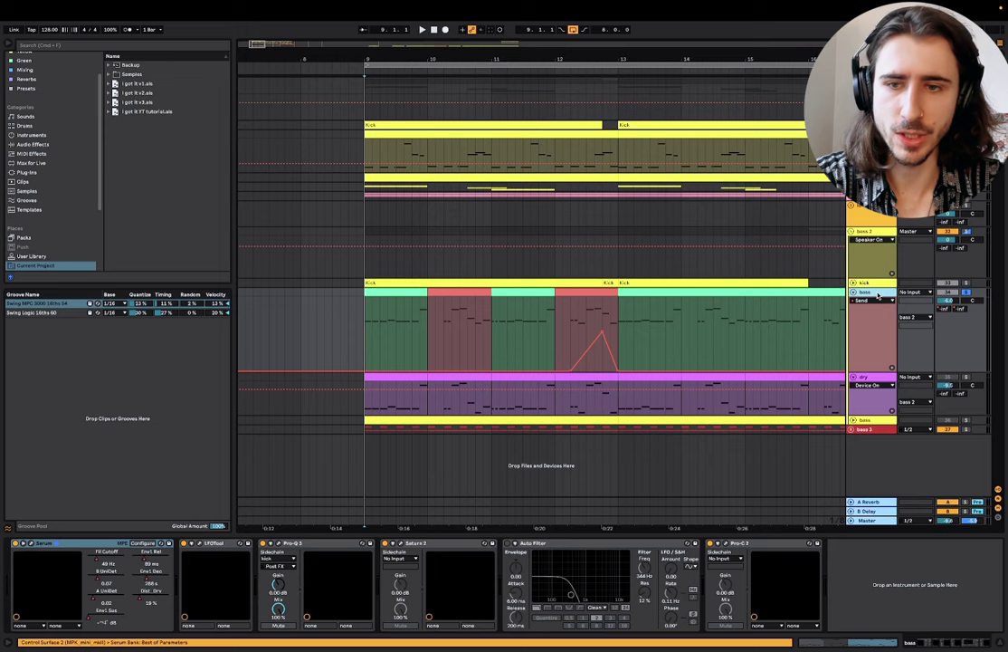
{"action": "left_click", "coordinate": [32, 544]}
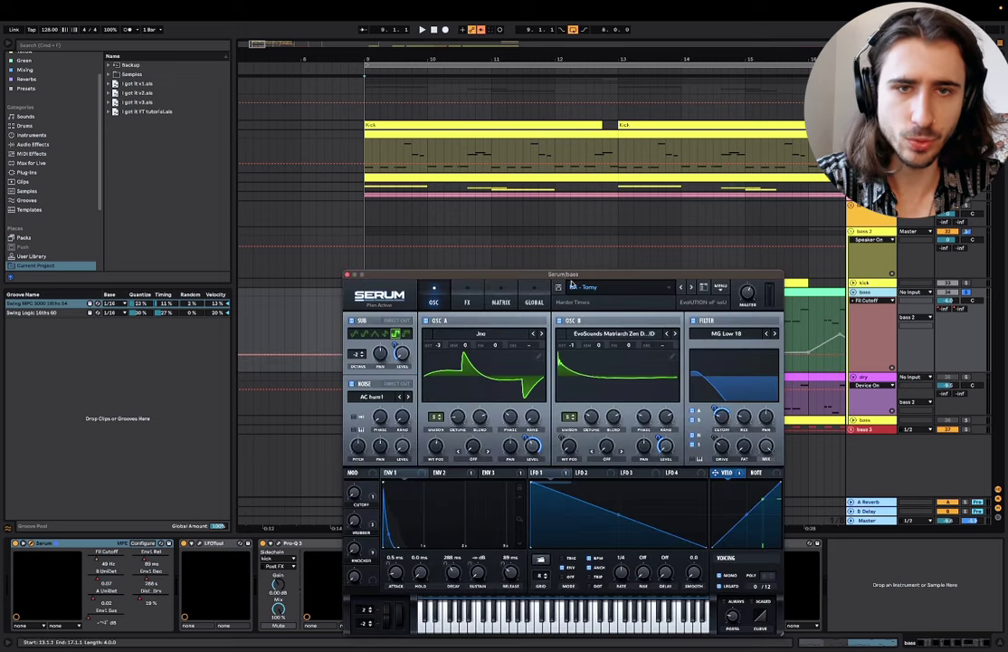
{"action": "left_click_drag", "start_coordinate": [572, 276], "coordinate": [549, 468]}
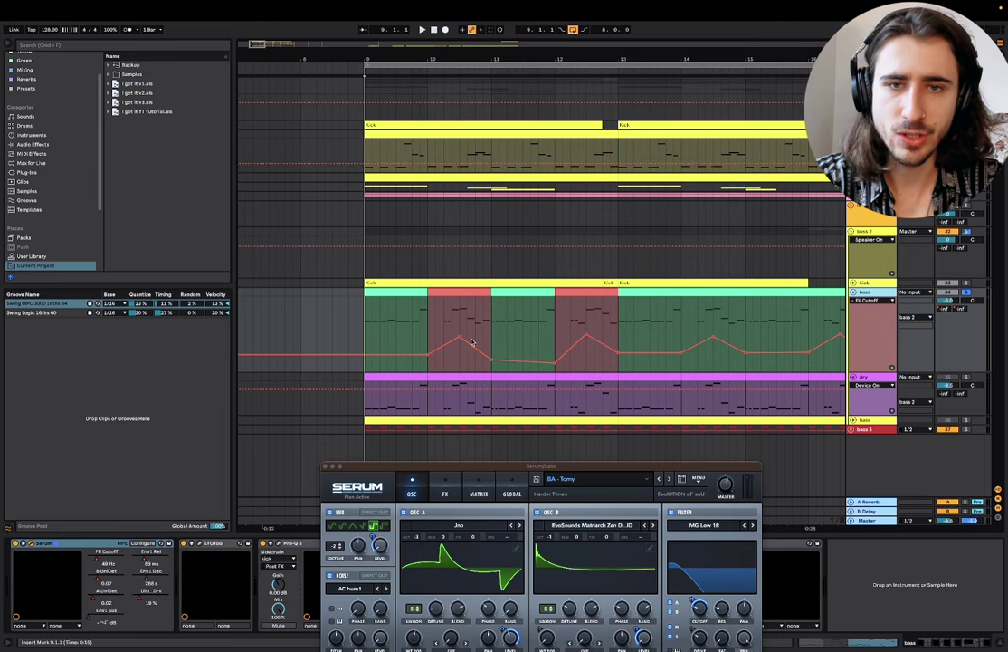
Step: Review the bass track's automation for B UniDet, A UniDet, Env1 Sus, Dist_Drv, Env1 Dec, Env1 Rel and Fil Cutoff
{"action": "left_click", "coordinate": [98, 579]}
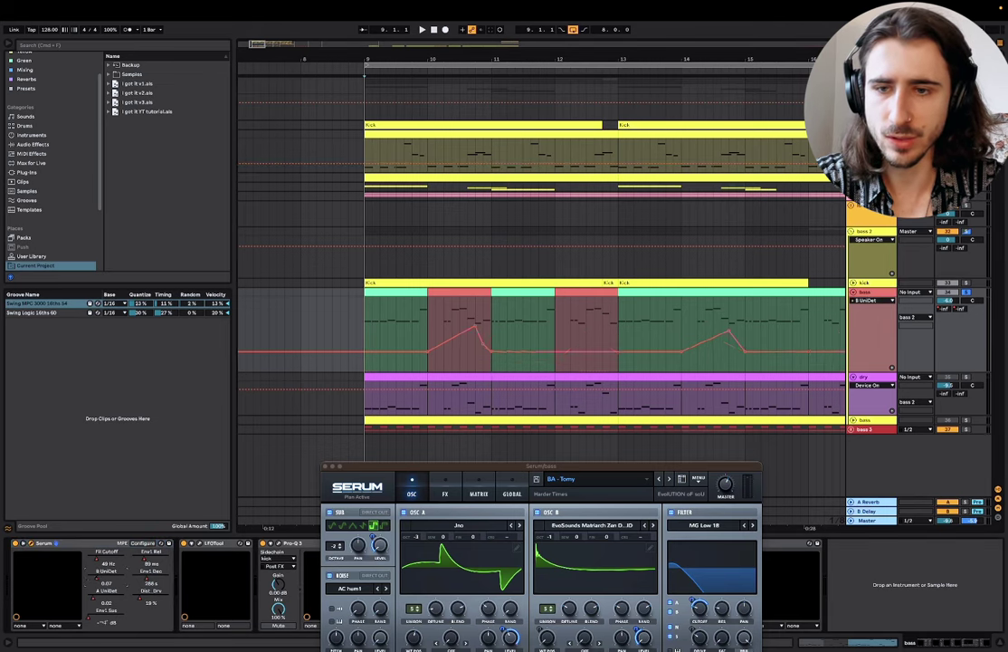
{"action": "left_click", "coordinate": [121, 597]}
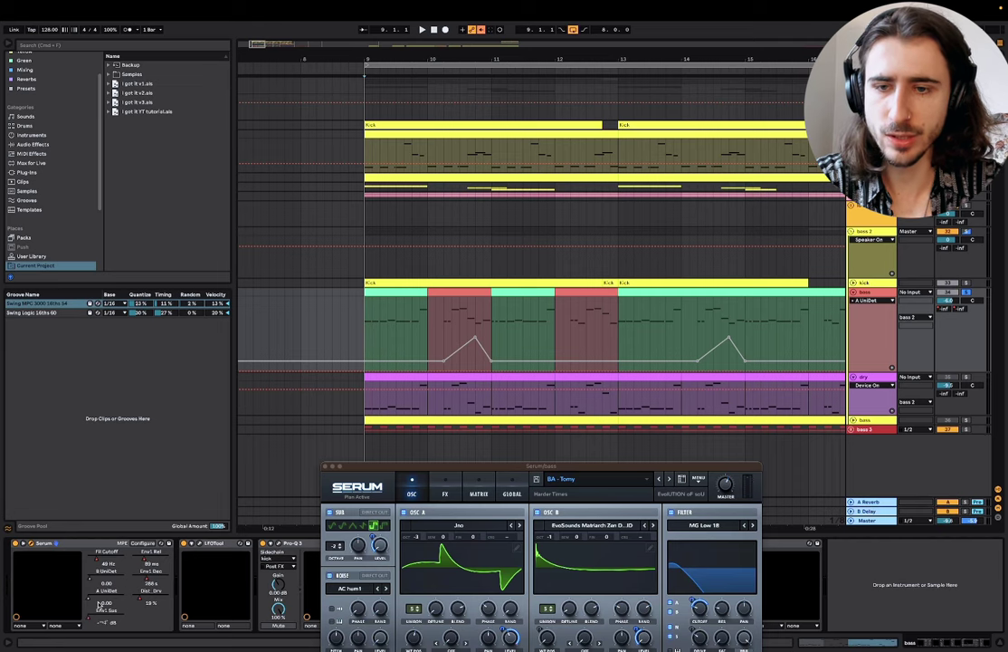
{"action": "left_click", "coordinate": [89, 623]}
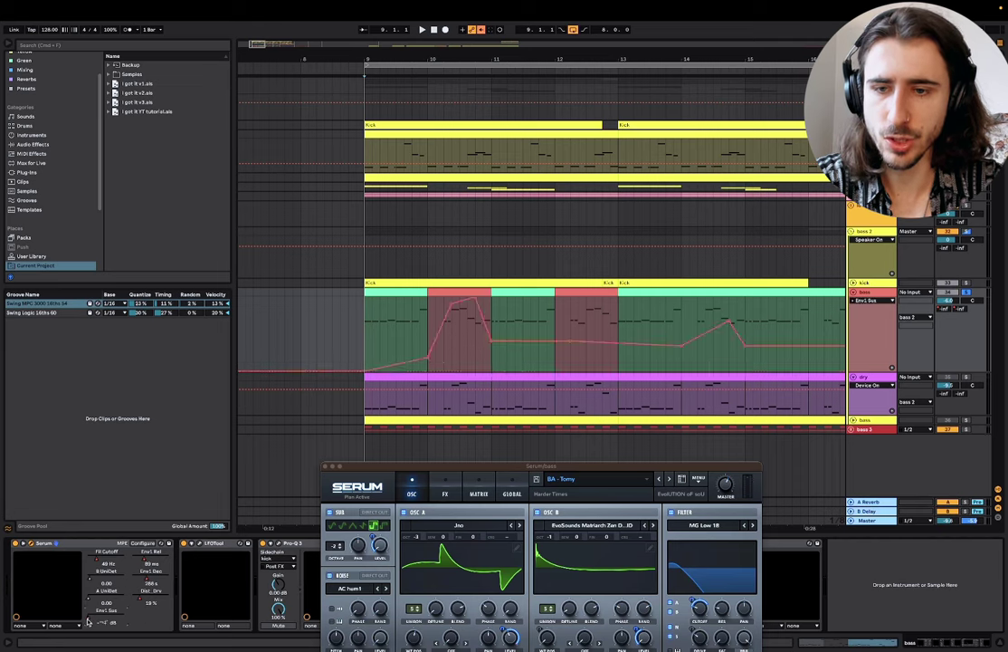
{"action": "left_click", "coordinate": [126, 600]}
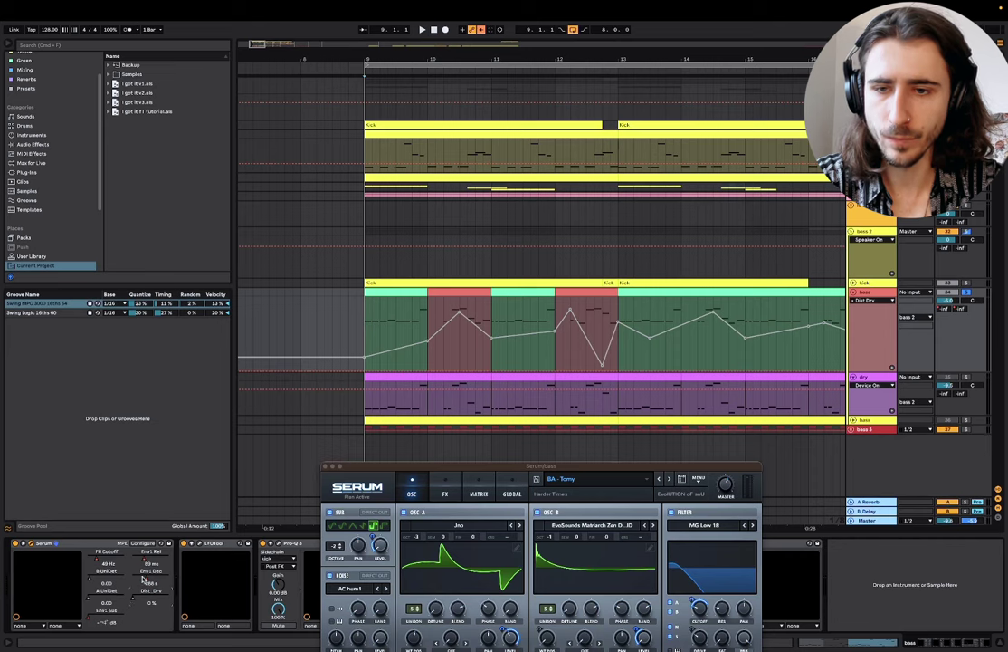
{"action": "left_click", "coordinate": [144, 580]}
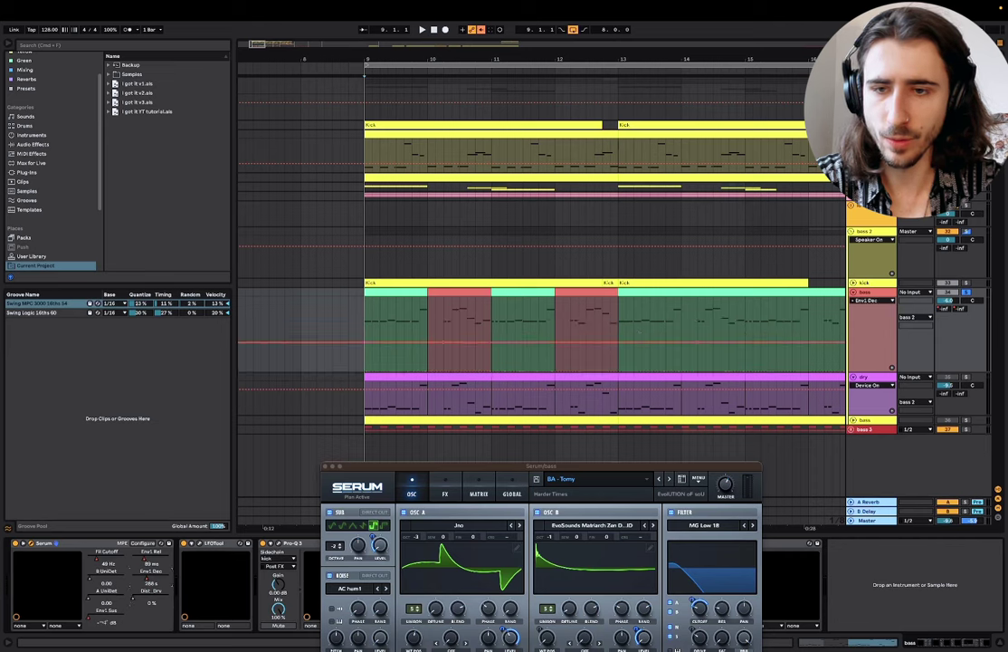
{"action": "left_click", "coordinate": [148, 561]}
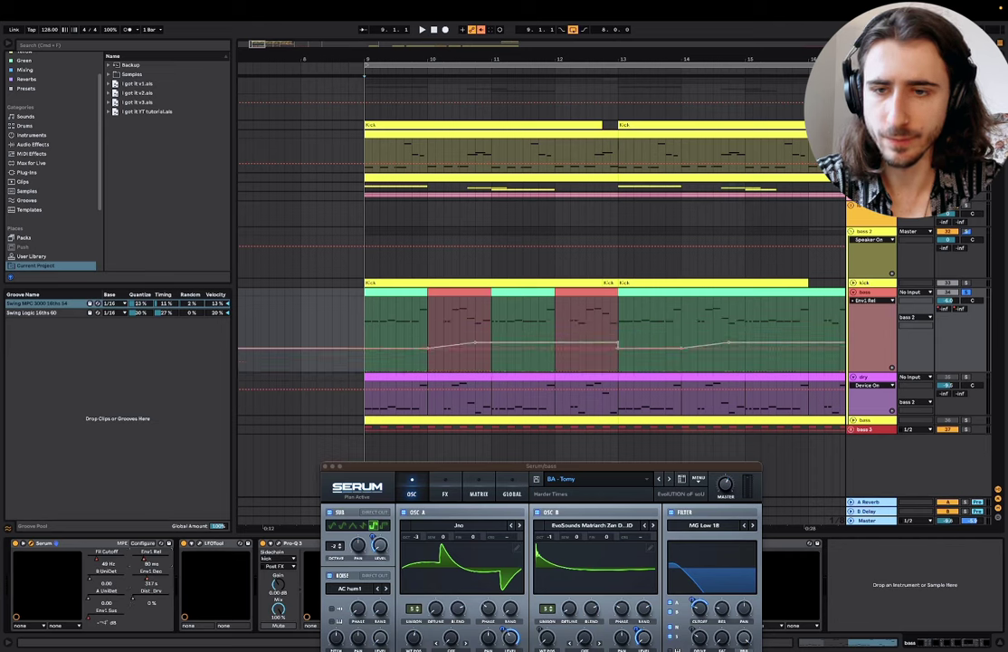
{"action": "left_click", "coordinate": [97, 562]}
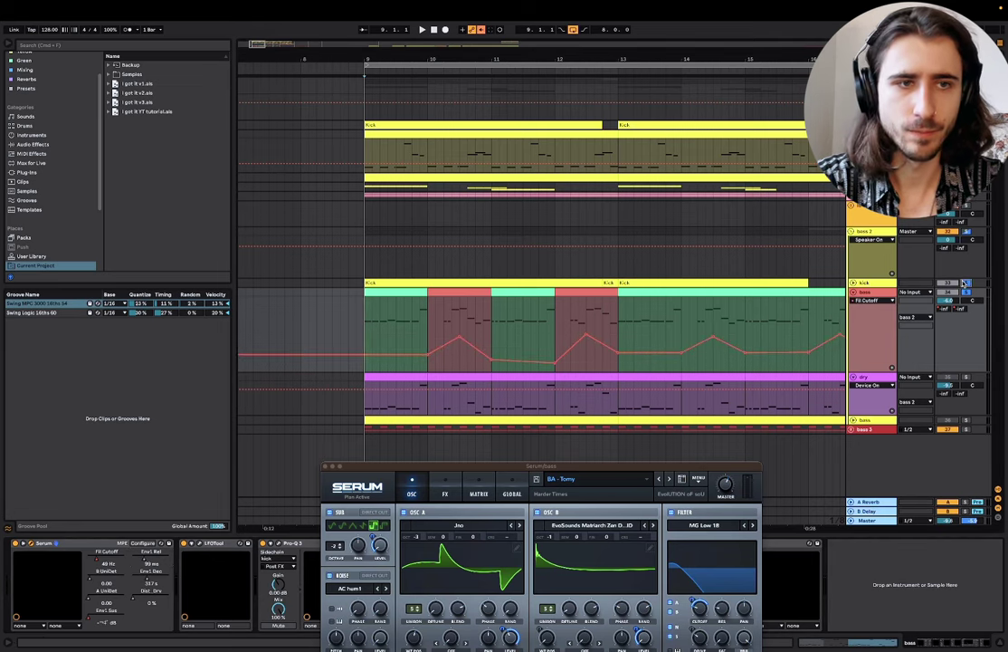
Step: Play the soloed kick and bass from bar 9 to hear the Fil Cutoff automation, and check Serum's global and oscillator pages
{"action": "key", "text": "space"}
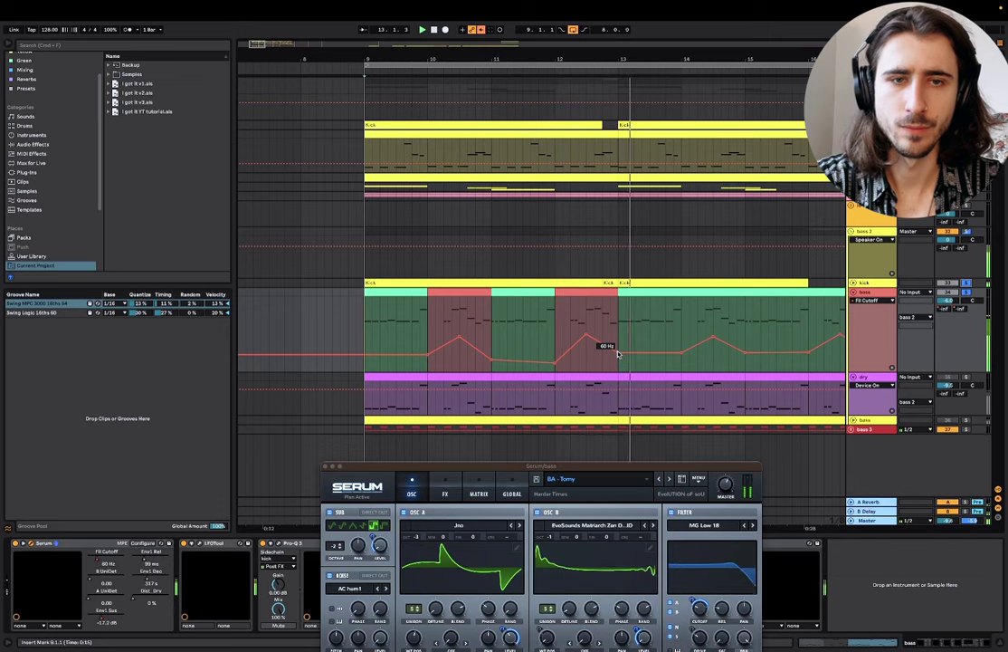
{"action": "scroll", "coordinate": [618, 354], "scroll_direction": "down", "scroll_amount": 3}
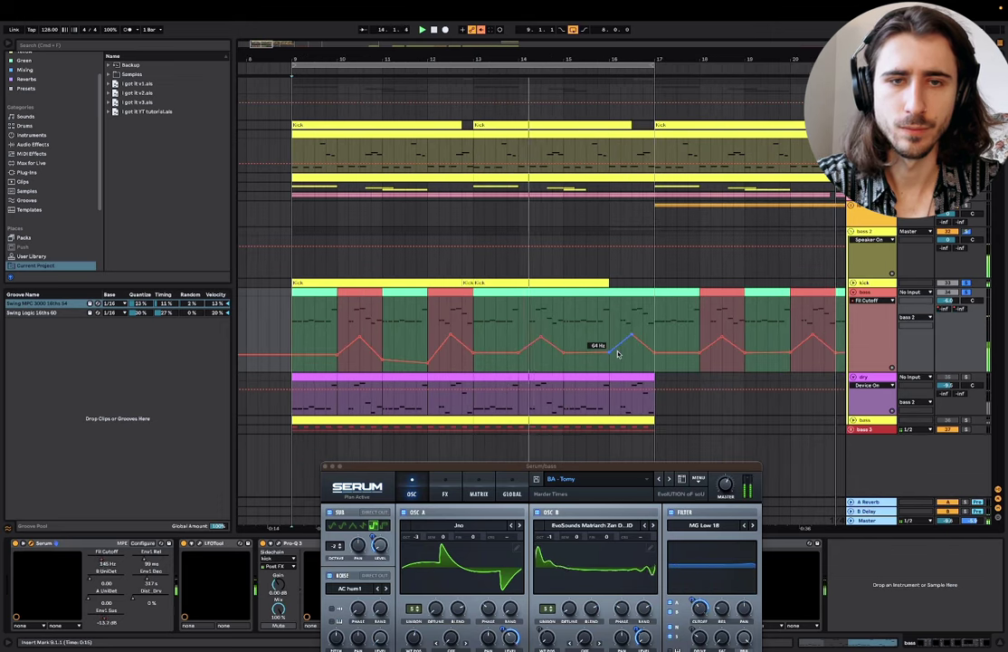
{"action": "scroll", "coordinate": [618, 354], "scroll_direction": "left", "scroll_amount": 3}
{"action": "scroll", "coordinate": [618, 354], "scroll_direction": "right", "scroll_amount": 2}
{"action": "scroll", "coordinate": [618, 354], "scroll_direction": "left", "scroll_amount": 2}
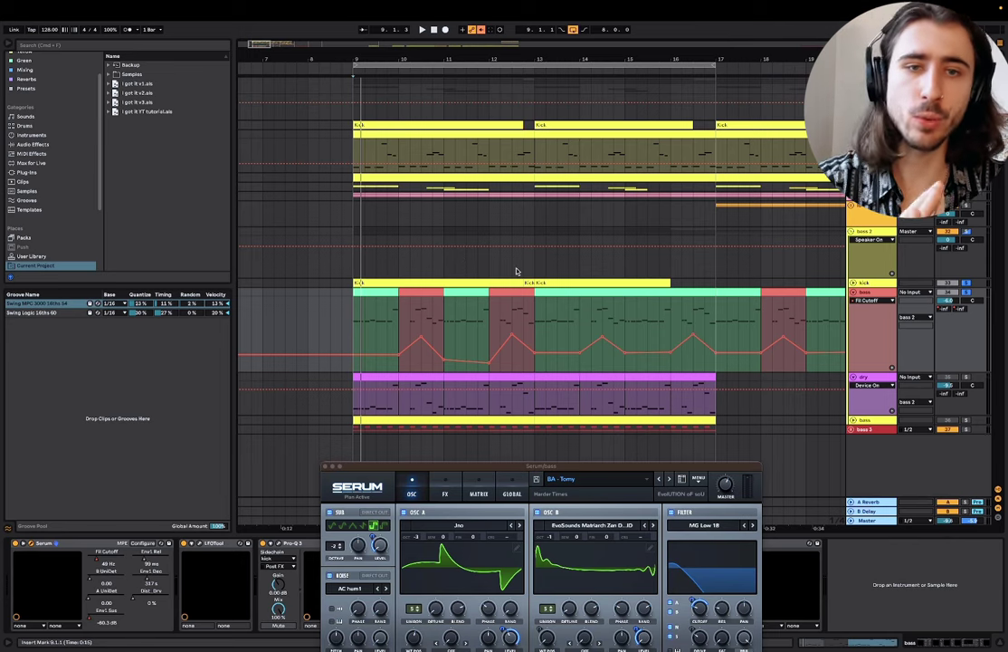
{"action": "scroll", "coordinate": [517, 271], "scroll_direction": "left", "scroll_amount": 1}
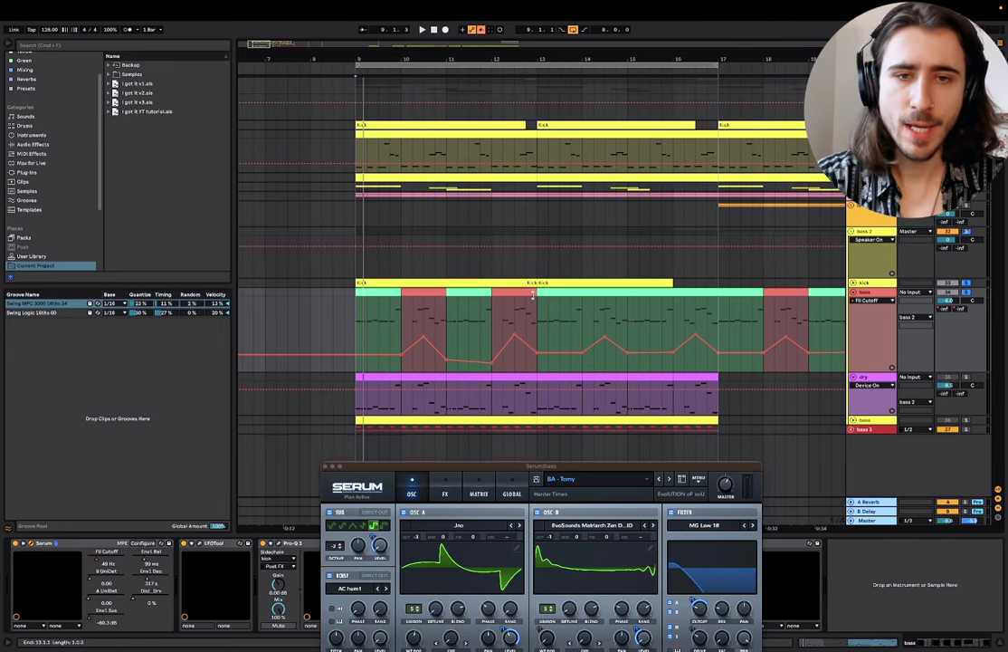
{"action": "left_click", "coordinate": [512, 492]}
{"action": "left_click", "coordinate": [410, 491]}
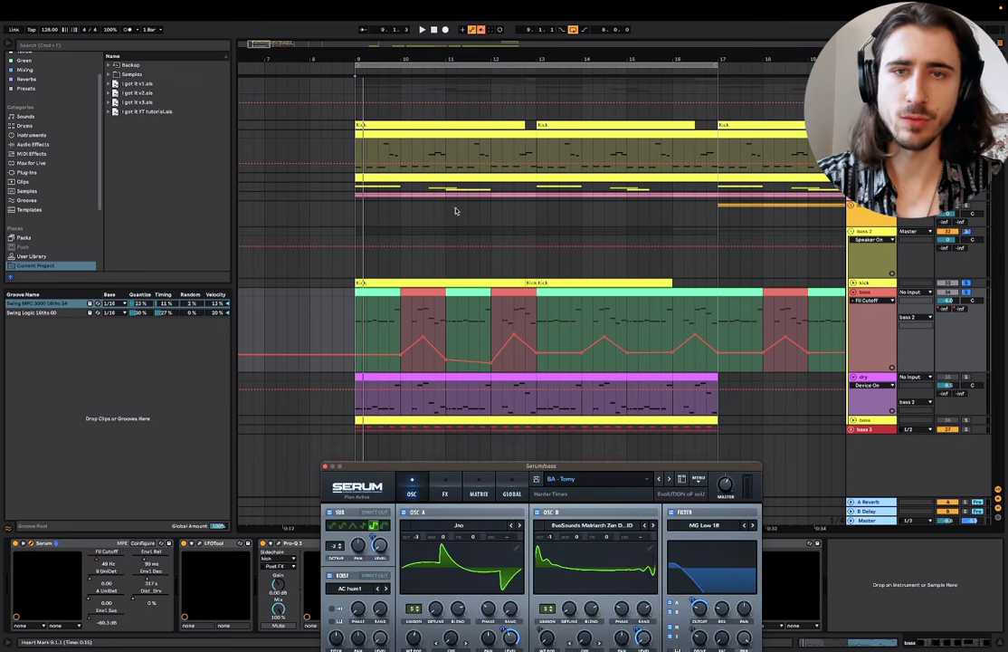
Step: Return to the first bass track at bar 9, reopen its Serum synth, and examine the velocity modulation source
{"action": "left_click", "coordinate": [345, 155]}
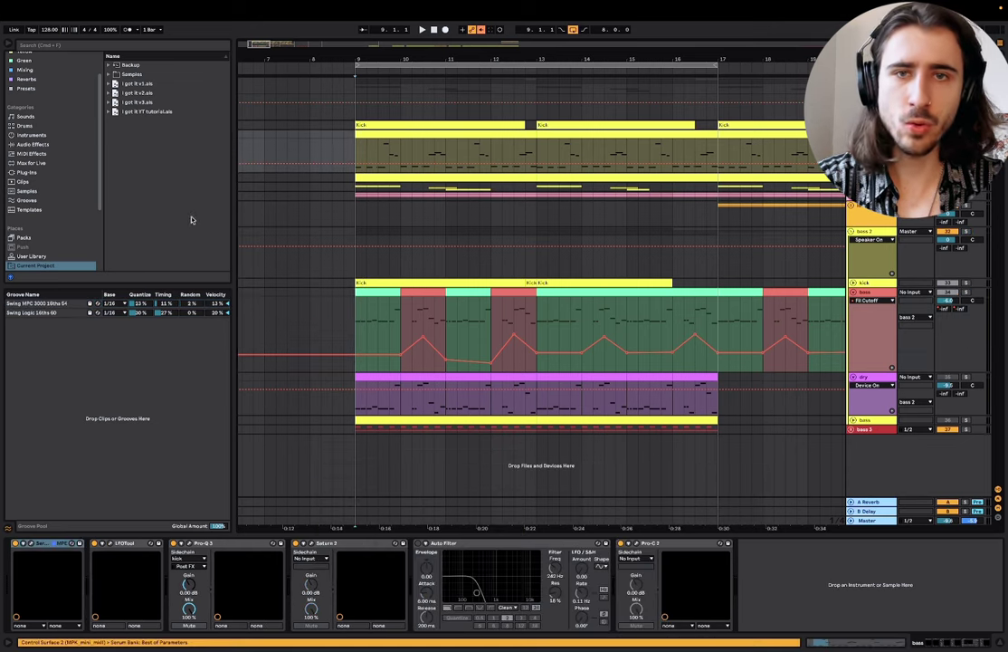
{"action": "scroll", "coordinate": [650, 173], "scroll_direction": "up", "scroll_amount": 2}
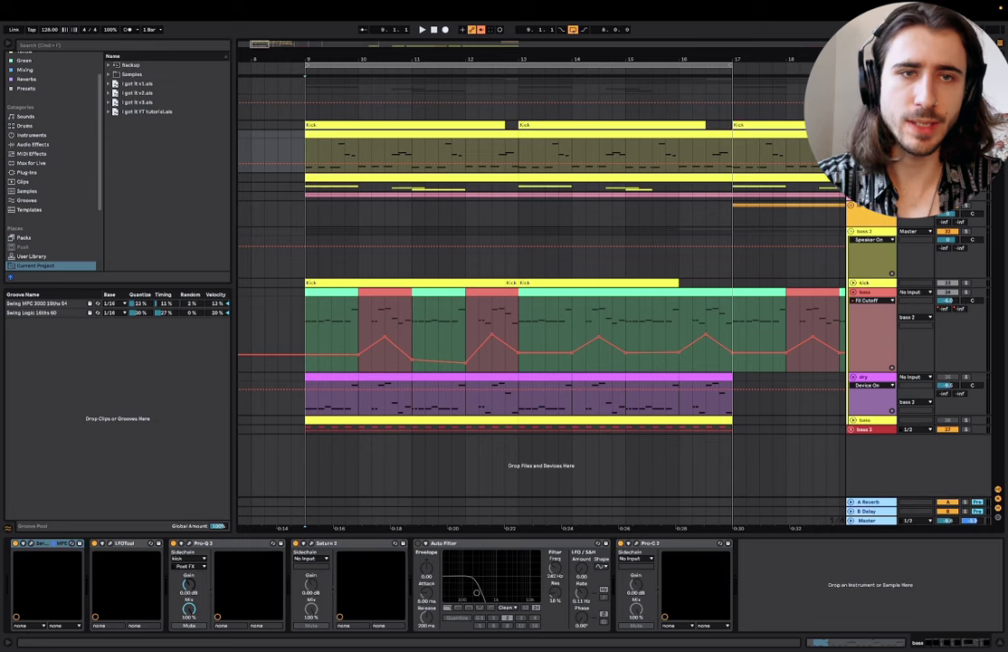
{"action": "scroll", "coordinate": [543, 271], "scroll_direction": "left", "scroll_amount": 3}
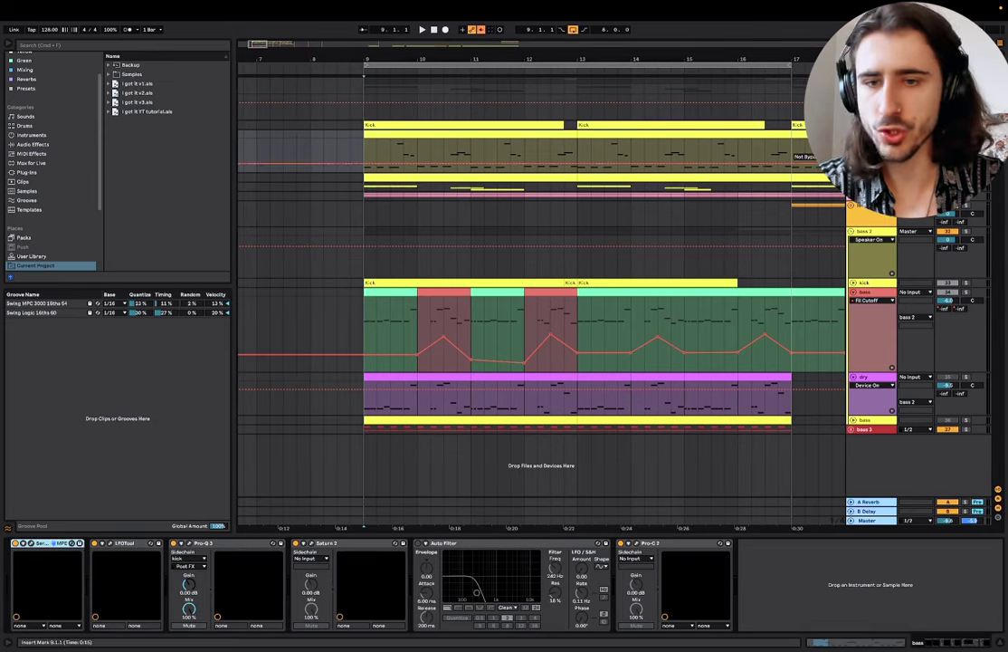
{"action": "left_click", "coordinate": [27, 543]}
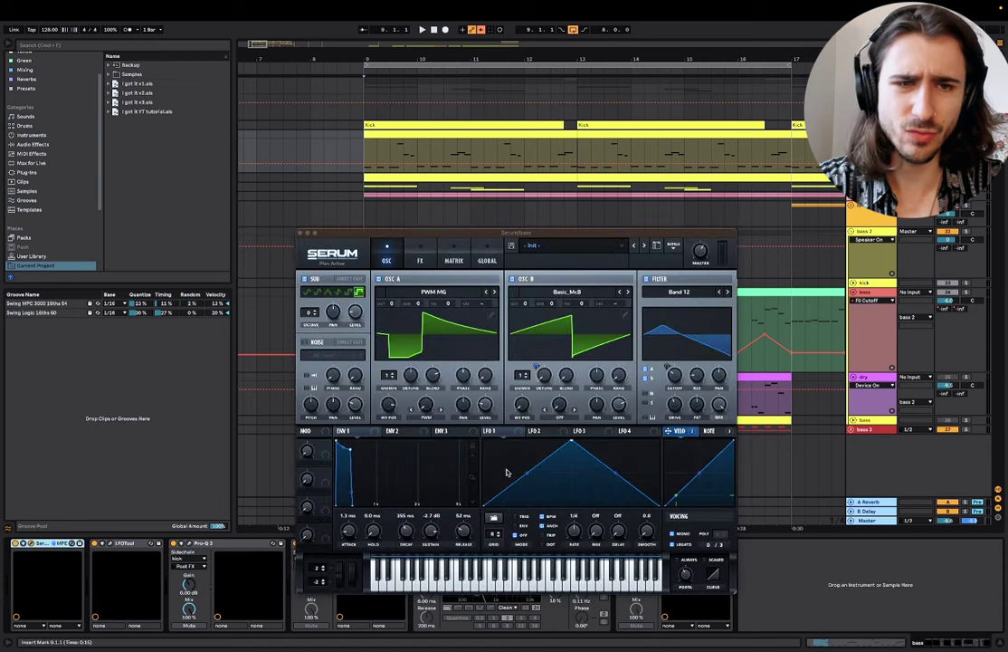
{"action": "left_click", "coordinate": [679, 434]}
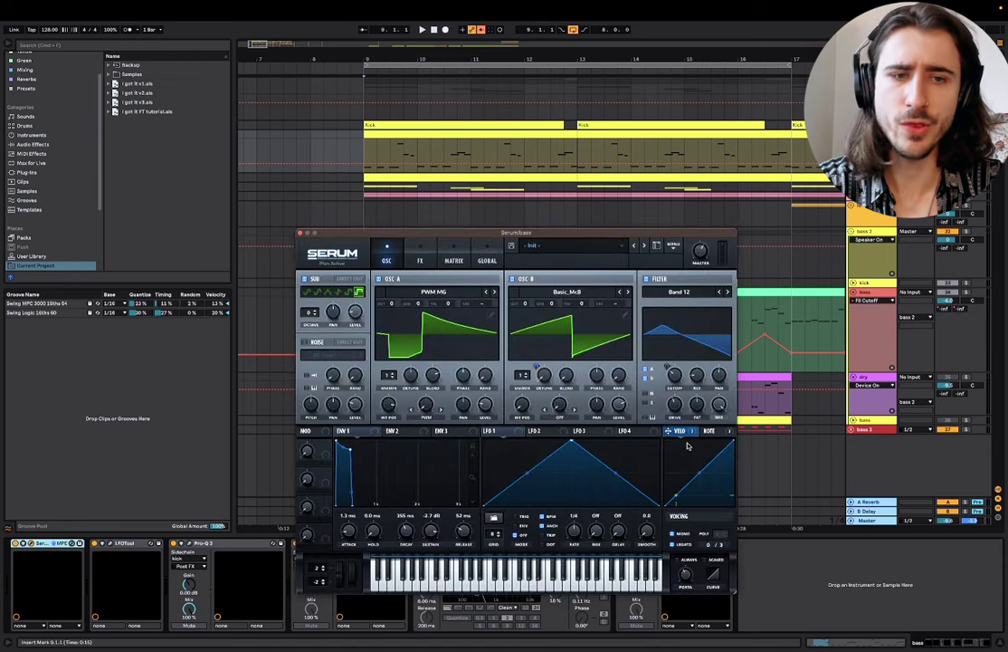
Step: Activate all destinations of Serum's velocity source and open the effects page to see the modulated parameters
{"action": "right_click", "coordinate": [684, 436]}
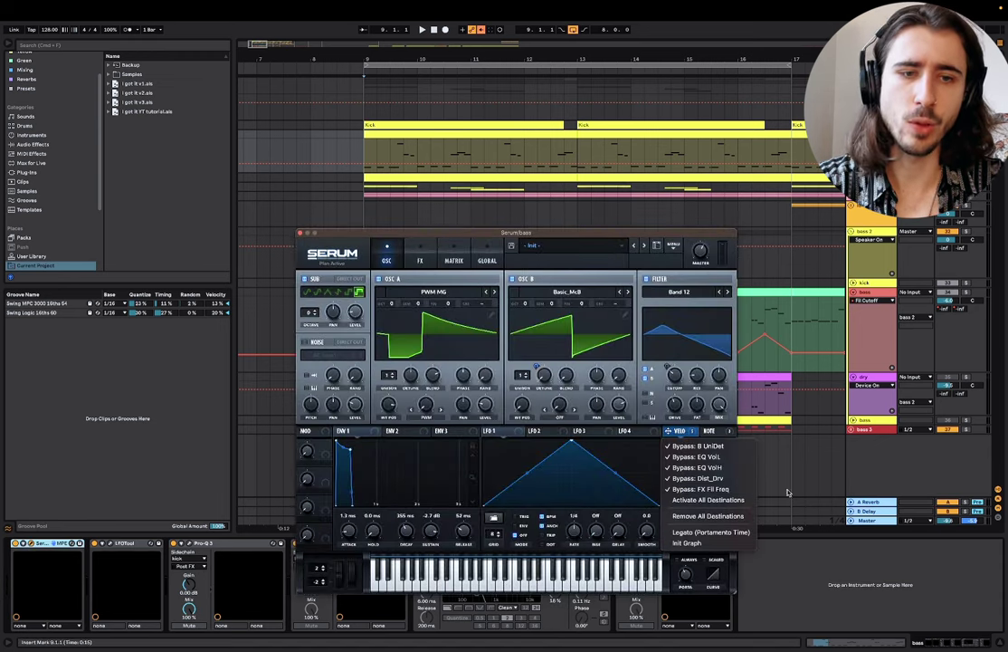
{"action": "left_click", "coordinate": [739, 500]}
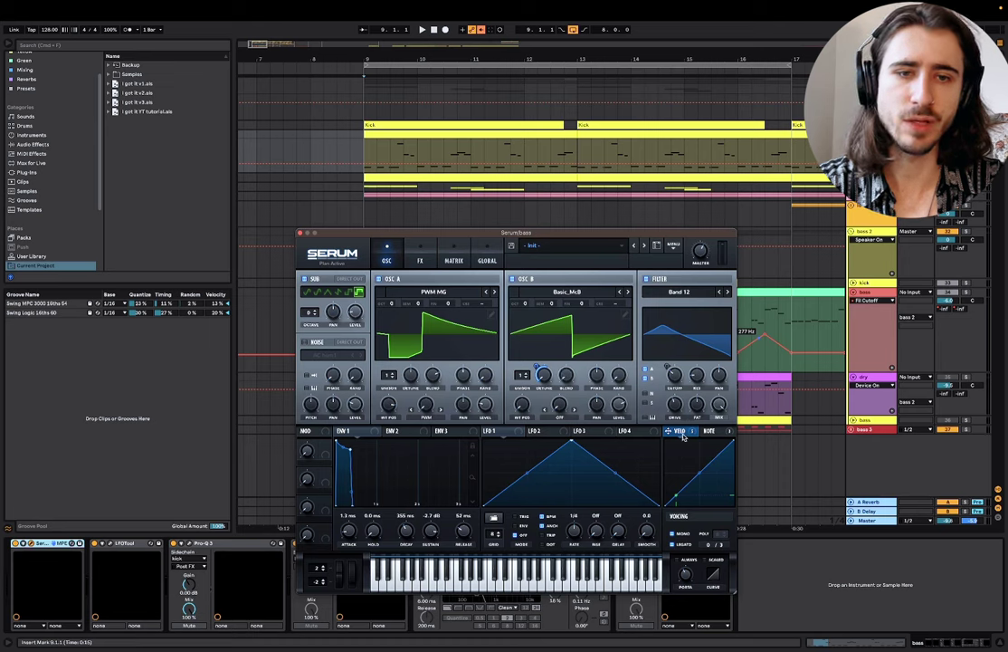
{"action": "left_click", "coordinate": [419, 258]}
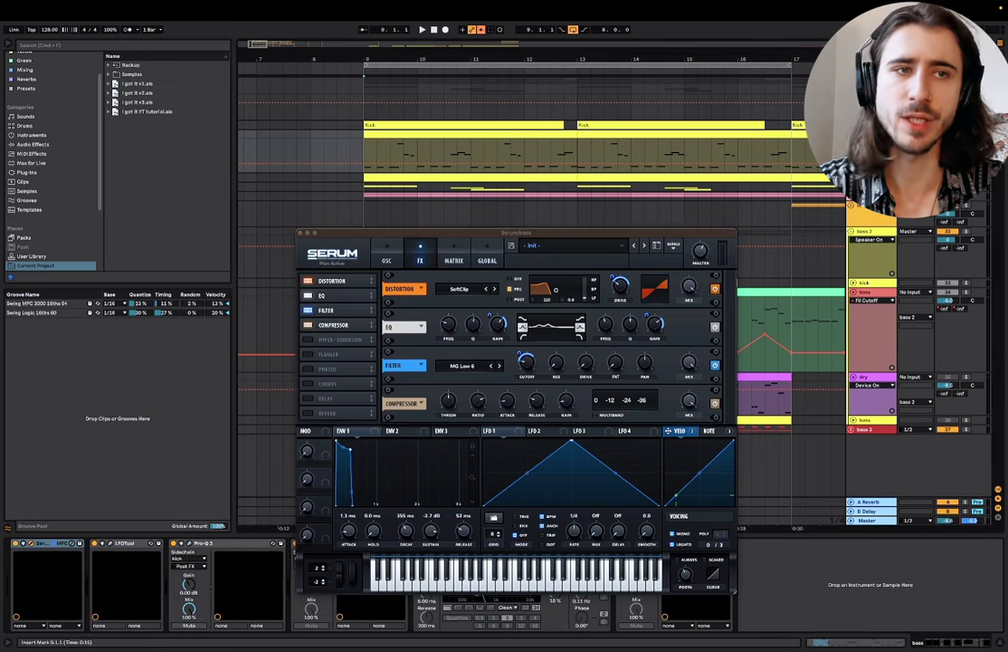
Step: Play the velocity-modulated bassline while comparing Serum's oscillator and effects pages, and raise the FX filter's cutoff slightly
{"action": "key", "text": "space"}
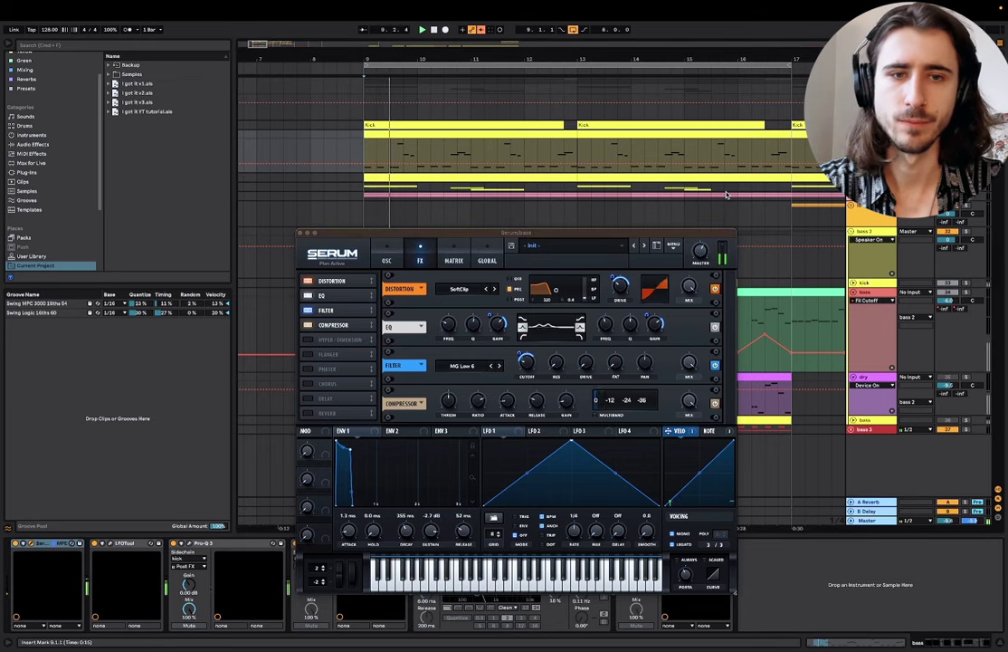
{"action": "left_click", "coordinate": [387, 257]}
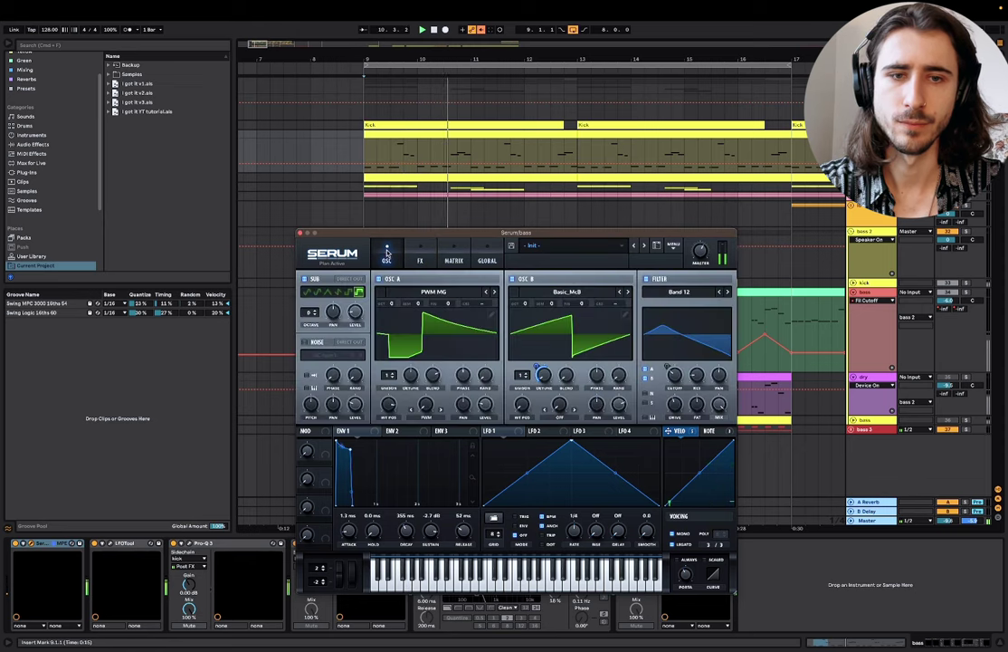
{"action": "left_click", "coordinate": [419, 257]}
{"action": "key", "text": "space"}
{"action": "left_click_drag", "start_coordinate": [525, 366], "coordinate": [529, 348]}
{"action": "key", "text": "space"}
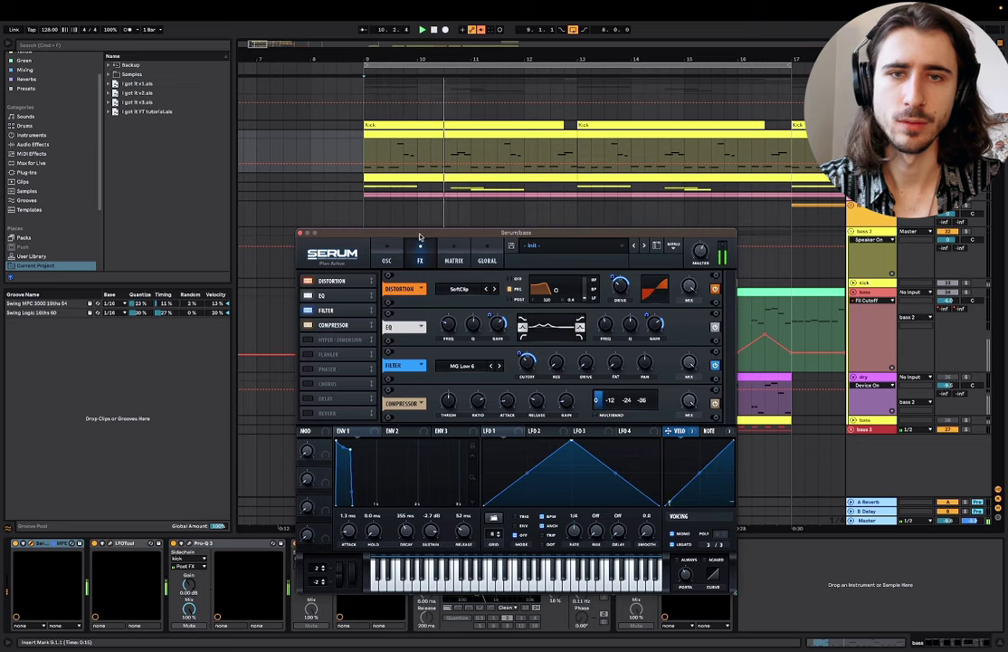
Step: Close Serum, open the first bass clip at bar 9, draw varied velocities for the notes in its second half, and play it
{"action": "left_click", "coordinate": [301, 233]}
{"action": "double_click", "coordinate": [462, 134]}
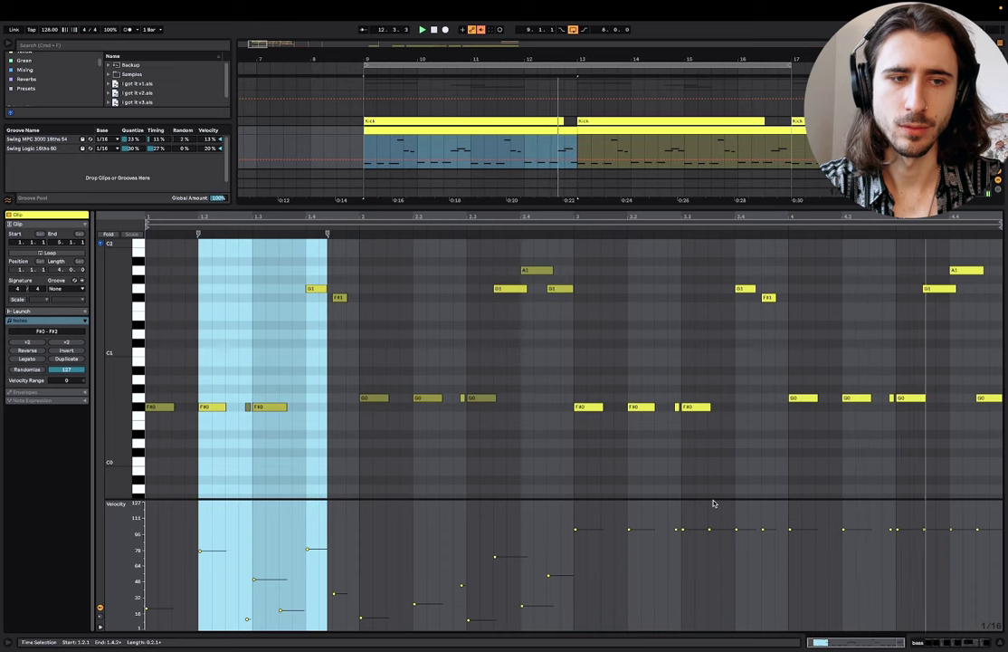
{"action": "key", "text": "space"}
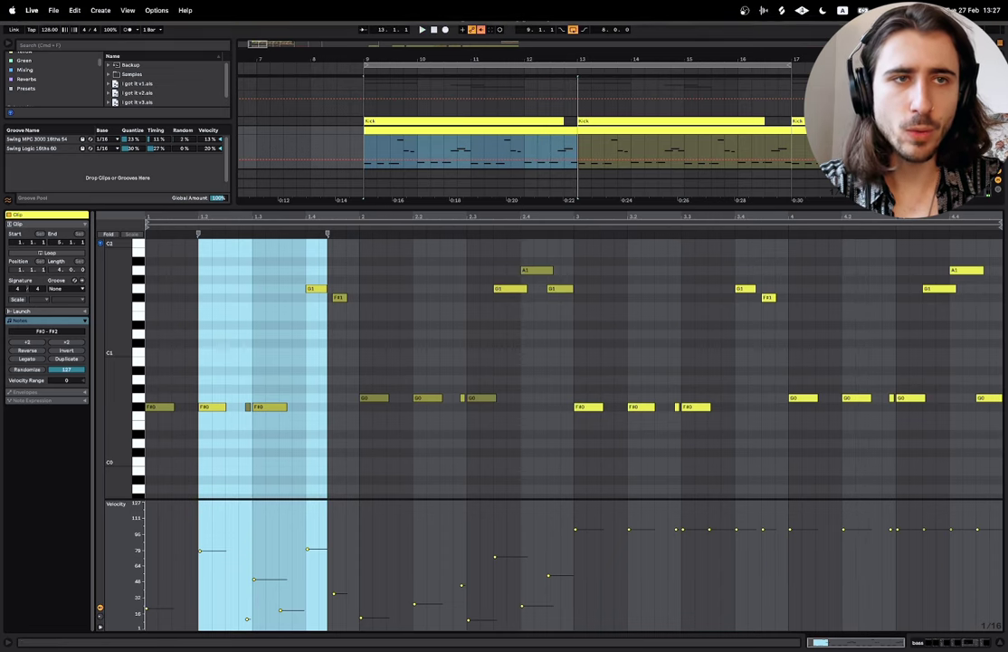
{"action": "left_click", "coordinate": [631, 534]}
{"action": "key", "text": "super+a"}
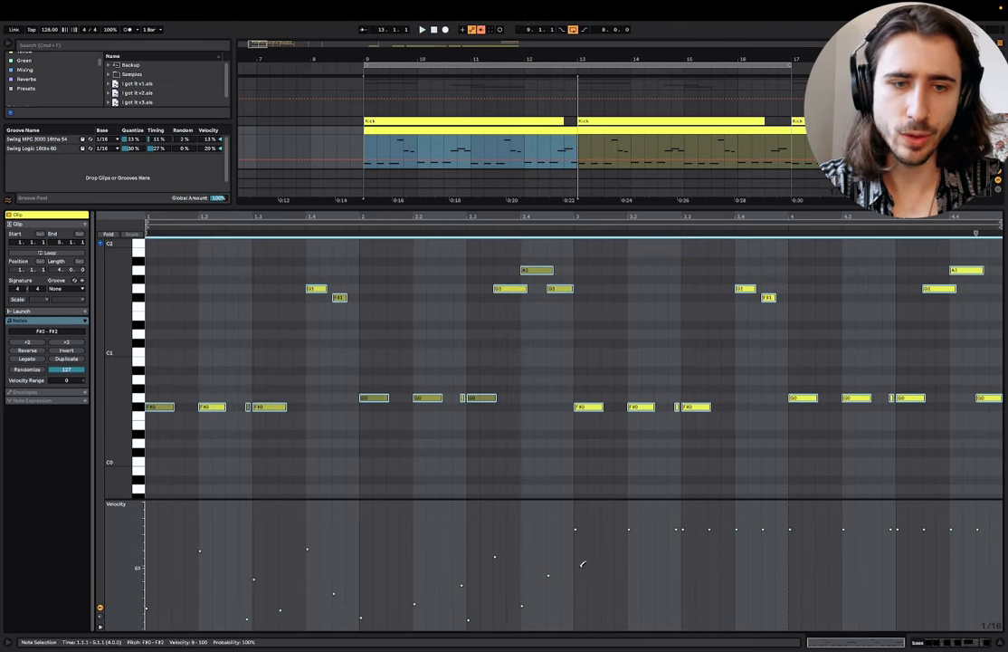
{"action": "mouse_move", "coordinate": [582, 565]}
{"action": "left_mouse_down"}
{"action": "mouse_move", "coordinate": [703, 548]}
{"action": "mouse_move", "coordinate": [737, 589]}
{"action": "mouse_move", "coordinate": [814, 579]}
{"action": "mouse_move", "coordinate": [845, 547]}
{"action": "mouse_move", "coordinate": [909, 560]}
{"action": "mouse_move", "coordinate": [1005, 507]}
{"action": "left_mouse_up"}
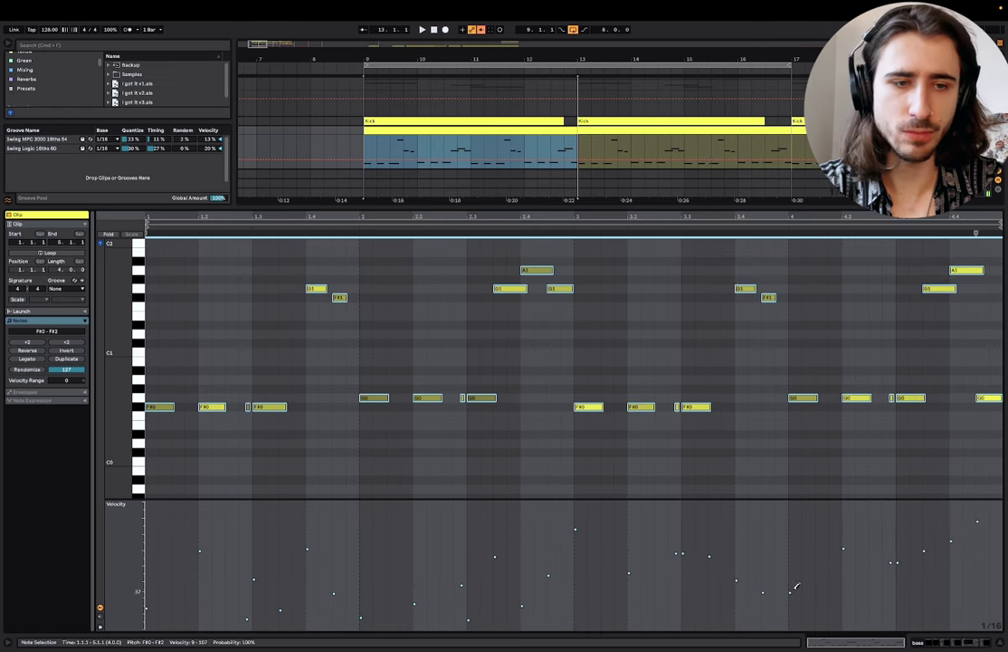
{"action": "mouse_move", "coordinate": [796, 586]}
{"action": "left_mouse_down"}
{"action": "mouse_move", "coordinate": [836, 570]}
{"action": "mouse_move", "coordinate": [904, 572]}
{"action": "mouse_move", "coordinate": [989, 516]}
{"action": "left_mouse_up"}
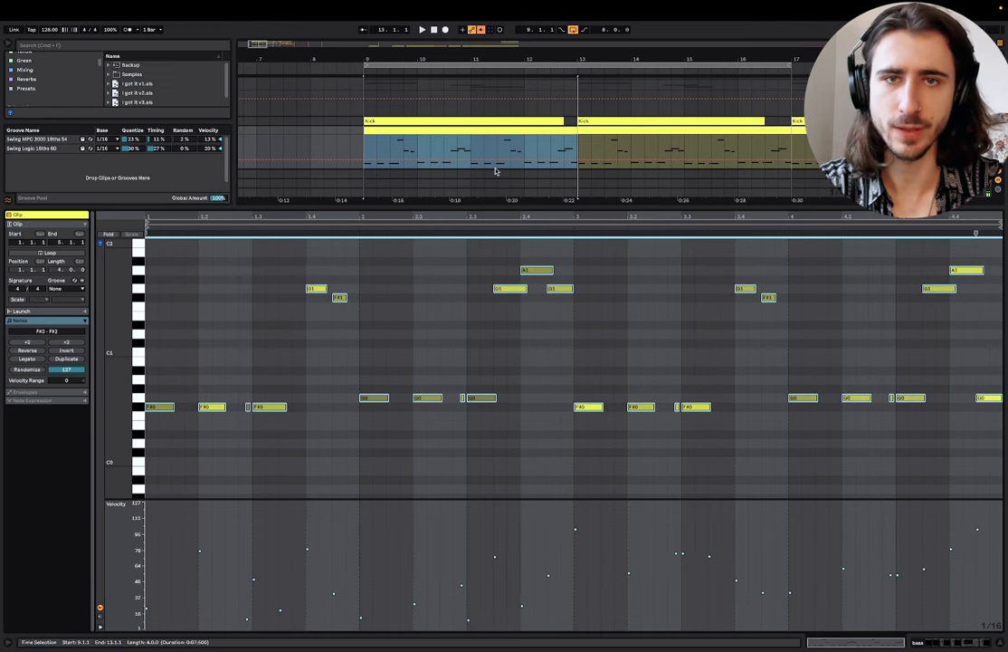
{"action": "left_click", "coordinate": [465, 150]}
{"action": "key", "text": "space"}
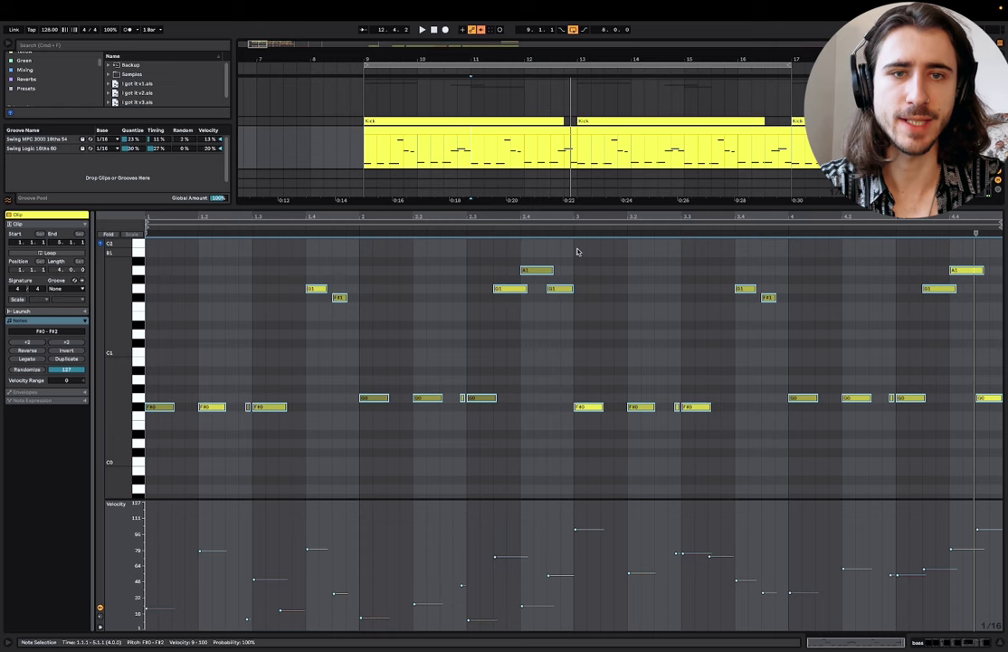
Step: Select the notes in the clip's second half, try them at minimum velocity, and raise them to velocity 91 during playback
{"action": "left_click_drag", "start_coordinate": [577, 250], "coordinate": [1000, 637]}
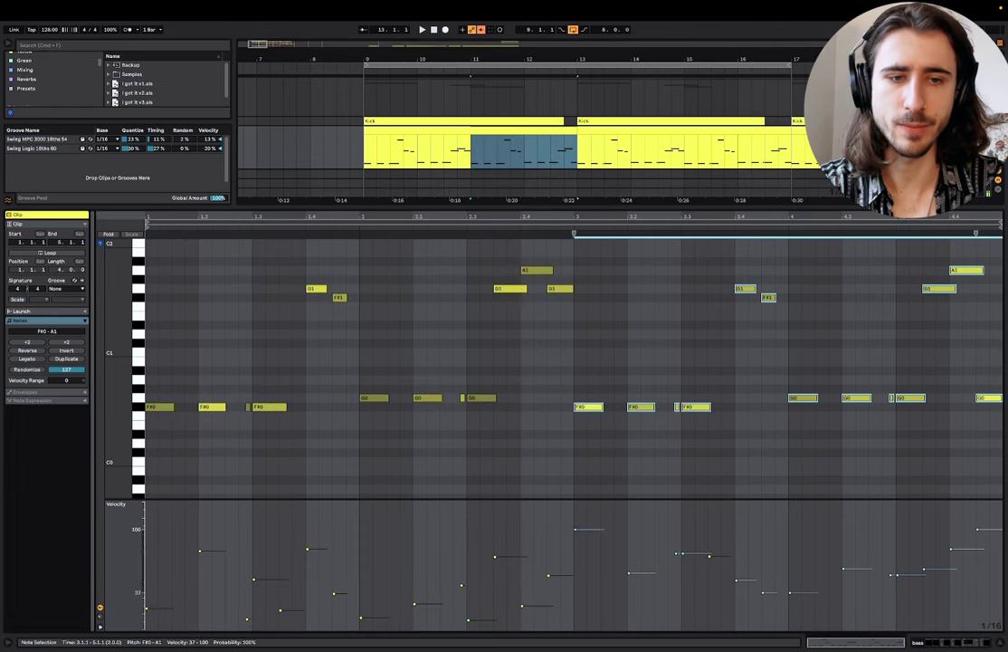
{"action": "left_click_drag", "start_coordinate": [600, 541], "coordinate": [596, 629]}
{"action": "key", "text": "space"}
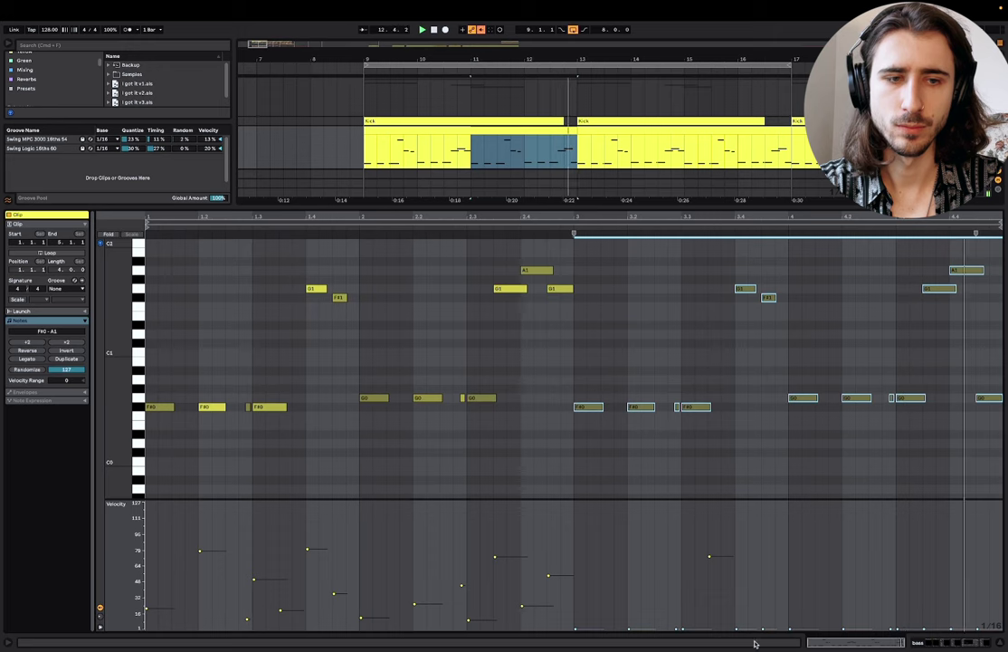
{"action": "left_click_drag", "start_coordinate": [791, 628], "coordinate": [791, 548]}
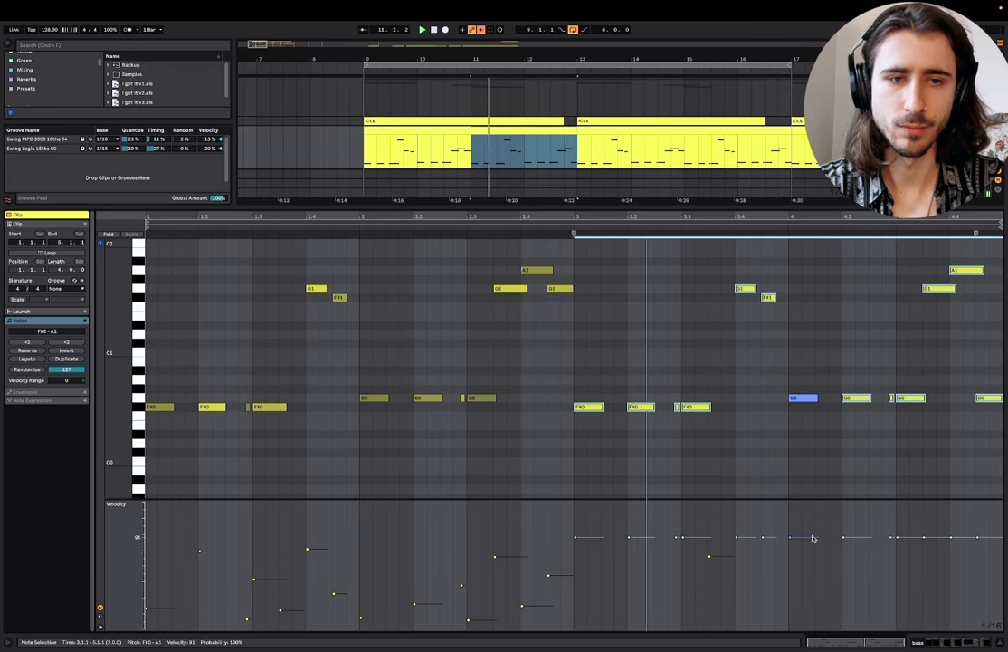
{"action": "key", "text": "space"}
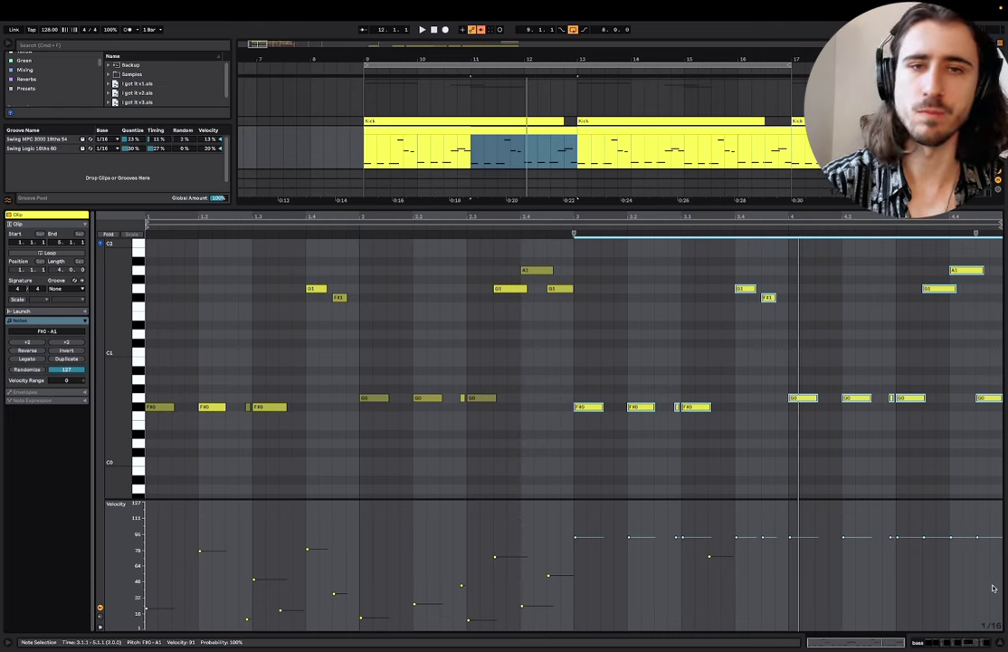
Step: Return to the bass track's device chain and review the velocity-modulated detune of oscillator B in Serum
{"action": "left_click", "coordinate": [1000, 642]}
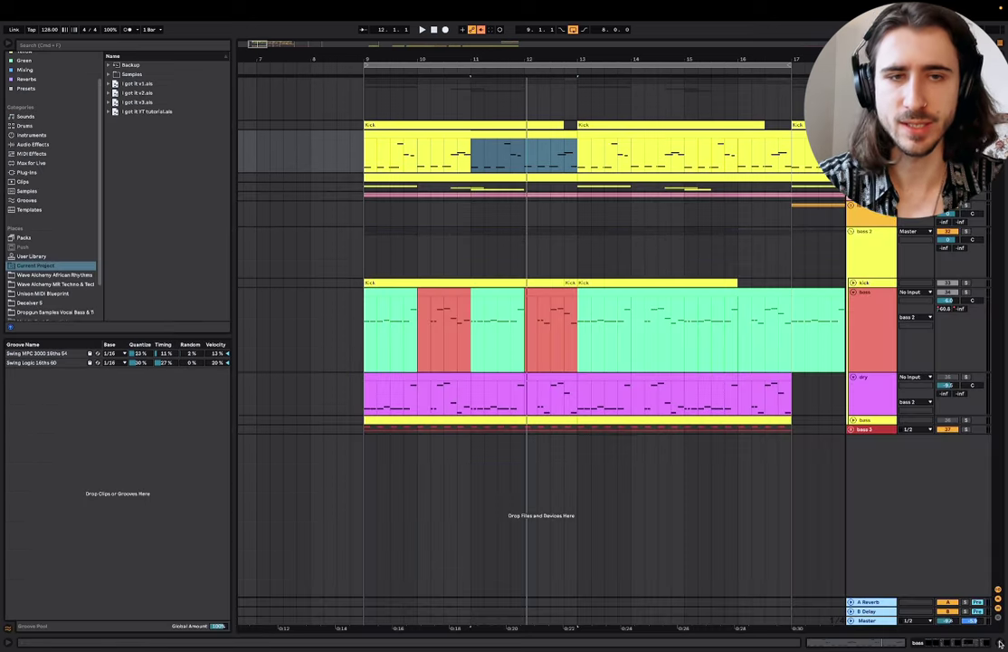
{"action": "key", "text": "shift+Tab"}
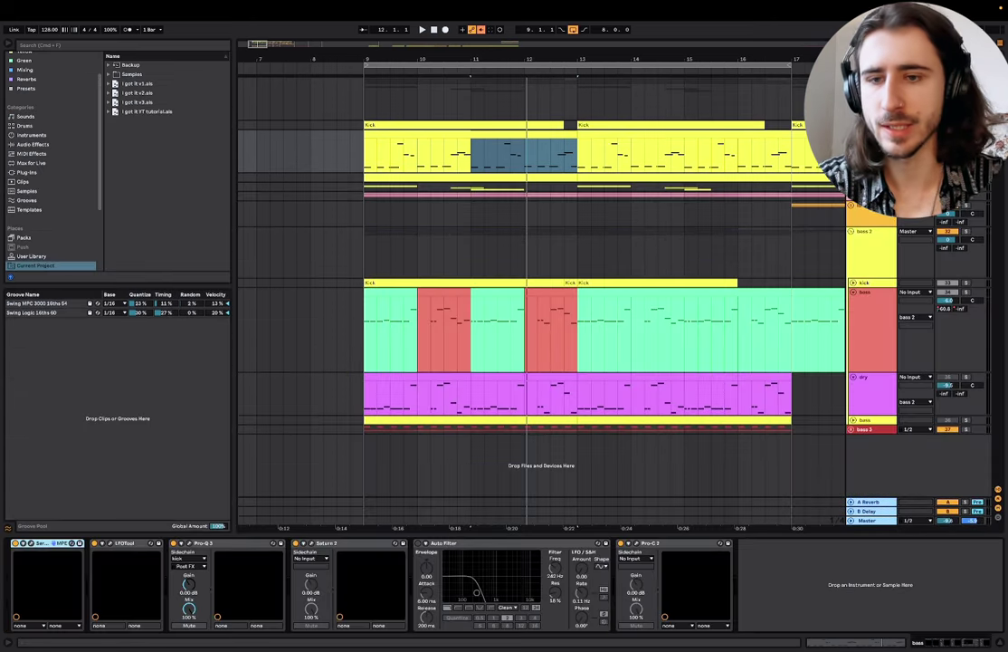
{"action": "left_click", "coordinate": [33, 544]}
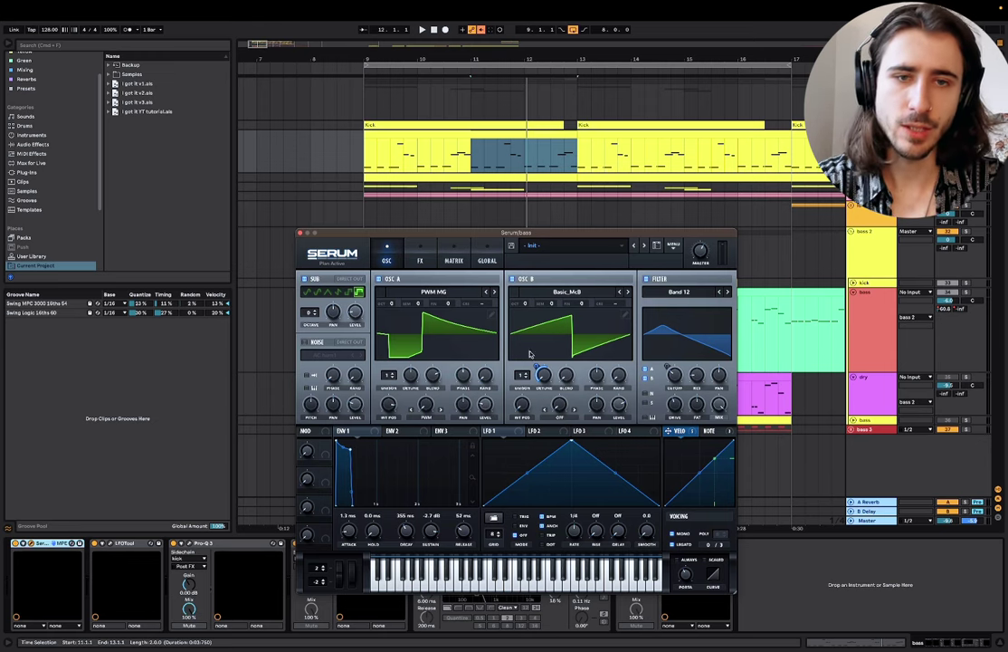
{"action": "left_click", "coordinate": [300, 234]}
Step: Fold the first bass track and place the insert marker at bar 9 on the bass track of the bass 2 group
{"action": "scroll", "coordinate": [398, 181], "scroll_direction": "right", "scroll_amount": 3}
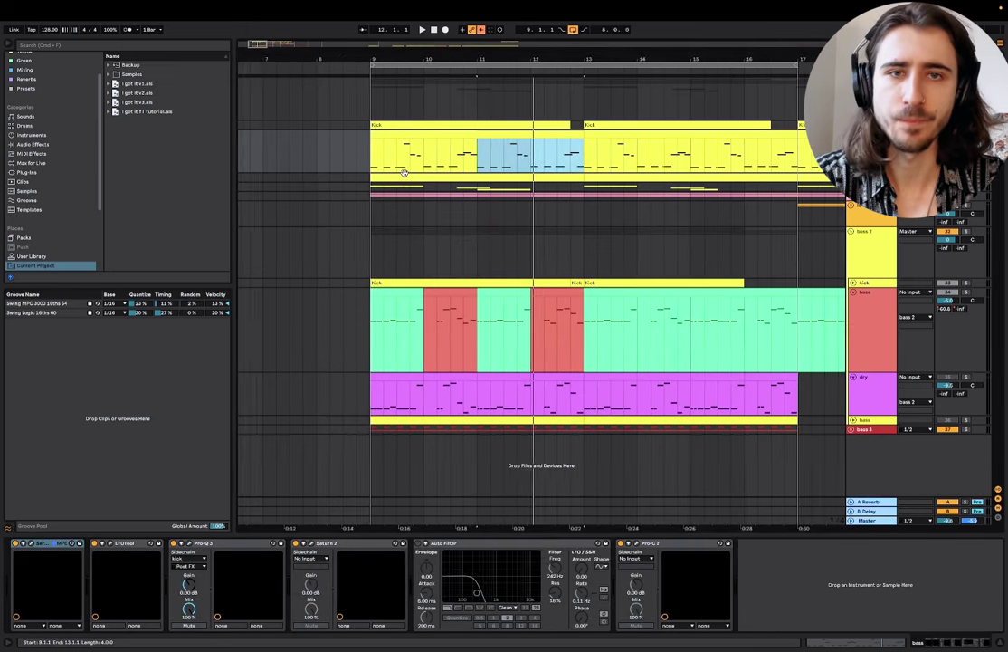
{"action": "left_click_drag", "start_coordinate": [275, 138], "coordinate": [745, 128]}
{"action": "key", "text": "u"}
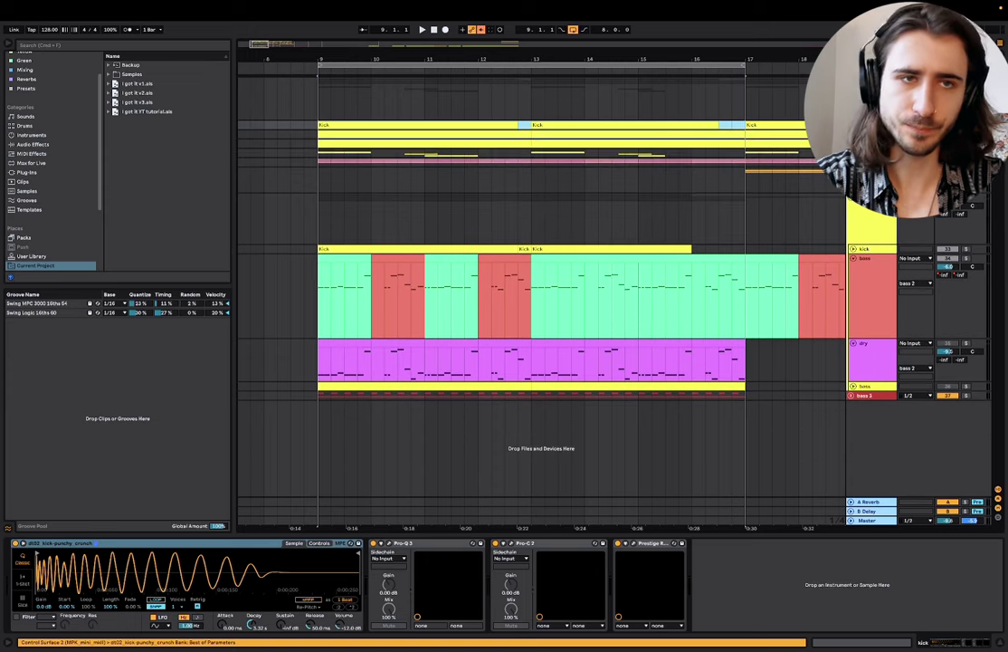
{"action": "key", "text": "u"}
{"action": "scroll", "coordinate": [428, 278], "scroll_direction": "left", "scroll_amount": 2}
{"action": "left_click", "coordinate": [352, 249]}
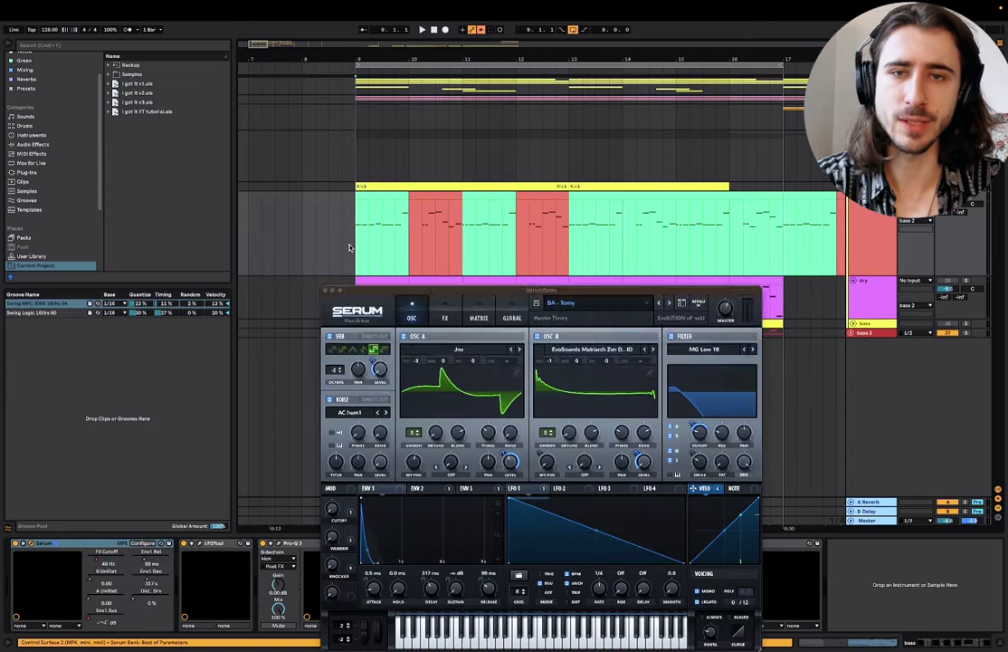
Step: Switch to the Keynote presentation, point out Filter and ADSR on the Tech House Bass Automation slide, and return to Ableton Live
{"action": "key", "text": "super+Tab"}
{"action": "left_click", "coordinate": [344, 339]}
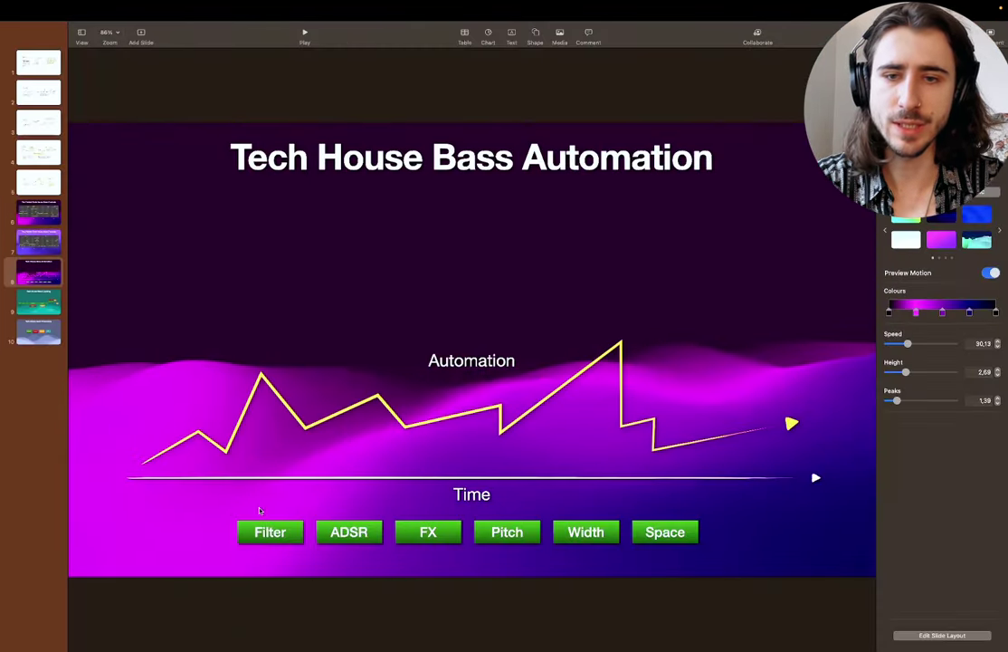
{"action": "left_click", "coordinate": [268, 541]}
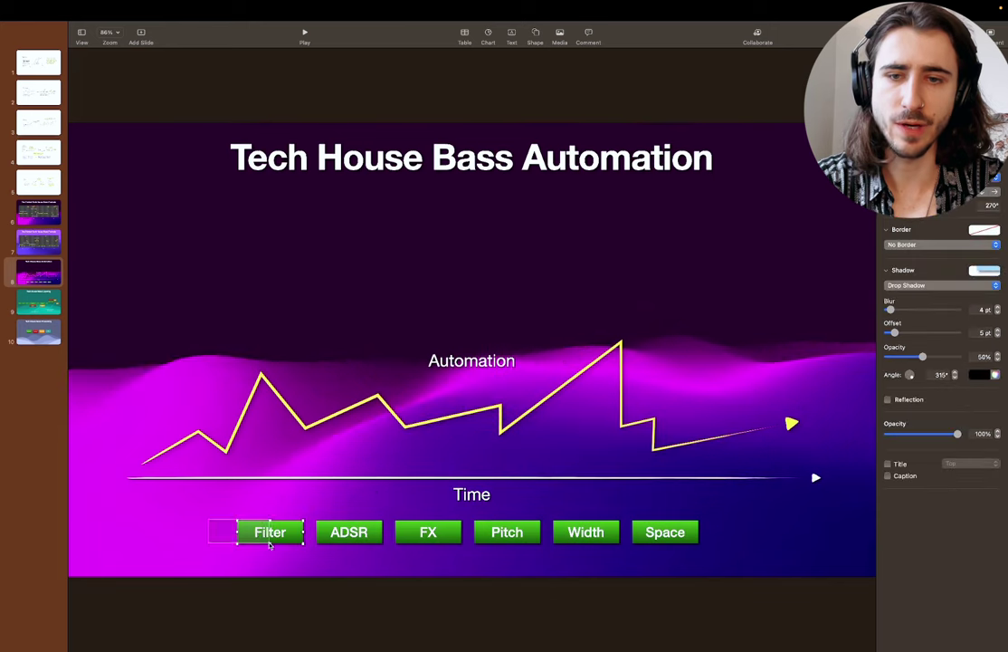
{"action": "left_click", "coordinate": [344, 507]}
{"action": "left_click", "coordinate": [349, 536]}
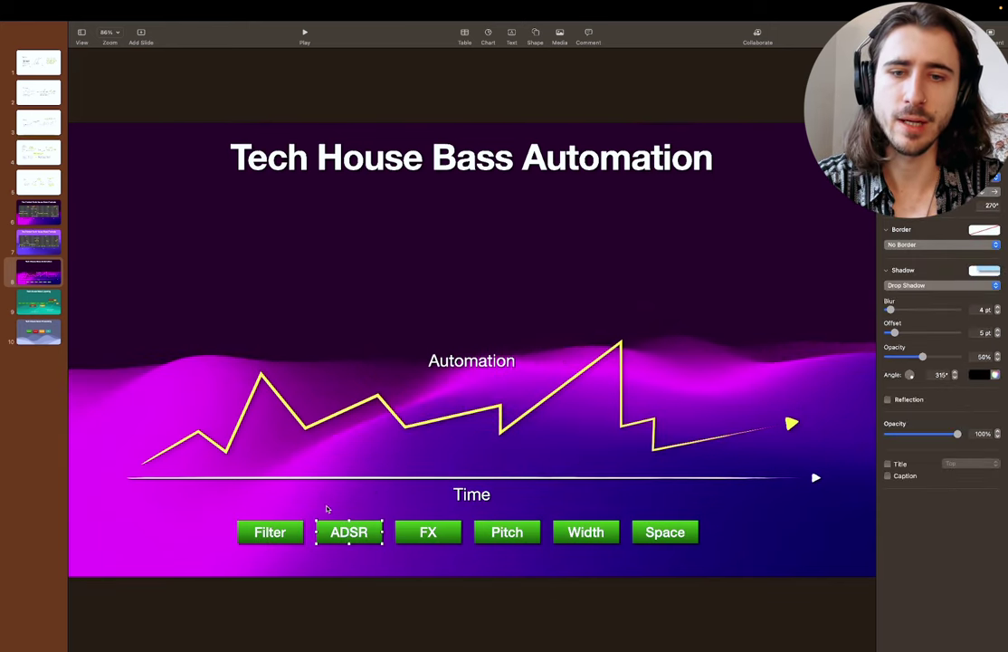
{"action": "left_click", "coordinate": [327, 509]}
{"action": "left_click", "coordinate": [356, 540]}
{"action": "key", "text": "super+Tab"}
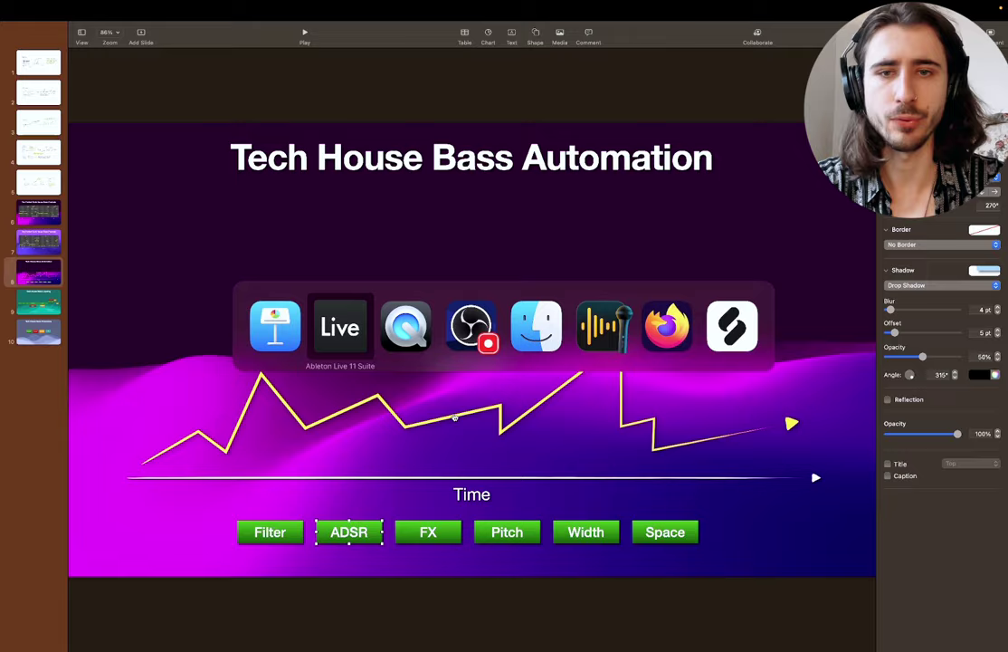
{"action": "left_click", "coordinate": [332, 338]}
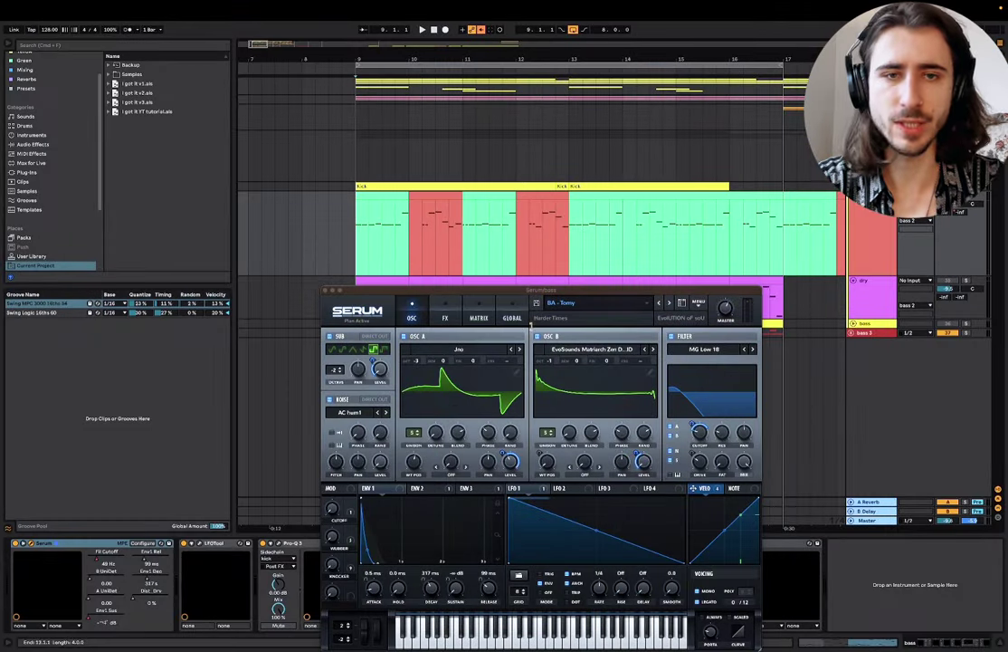
Step: Close Serum, play the bass from bar 9, and reopen the bass track's Serum synth
{"action": "left_click", "coordinate": [330, 288]}
{"action": "left_click", "coordinate": [325, 290]}
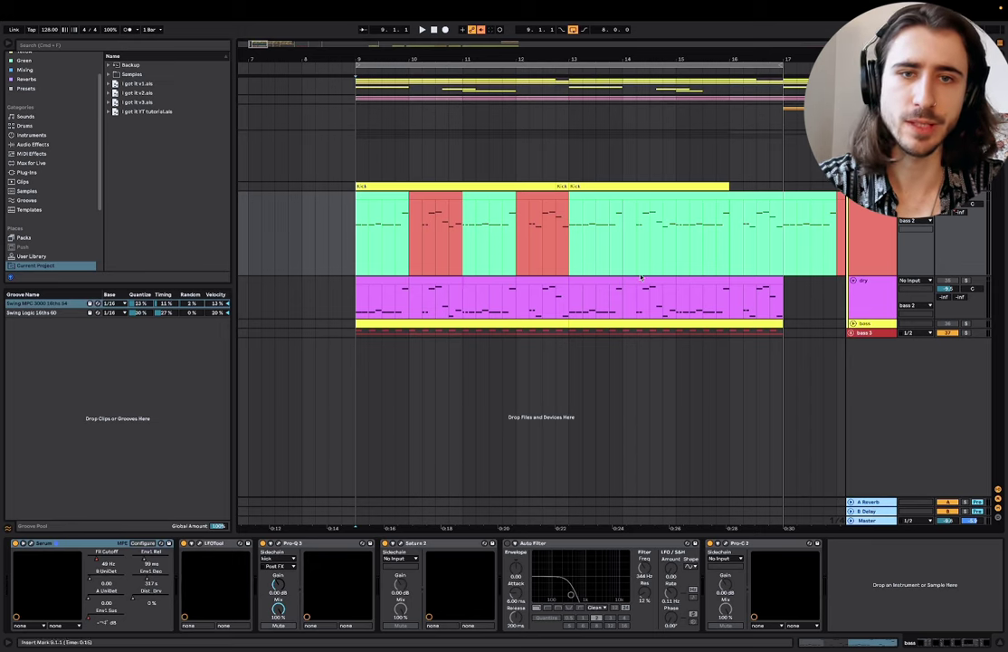
{"action": "key", "text": "space"}
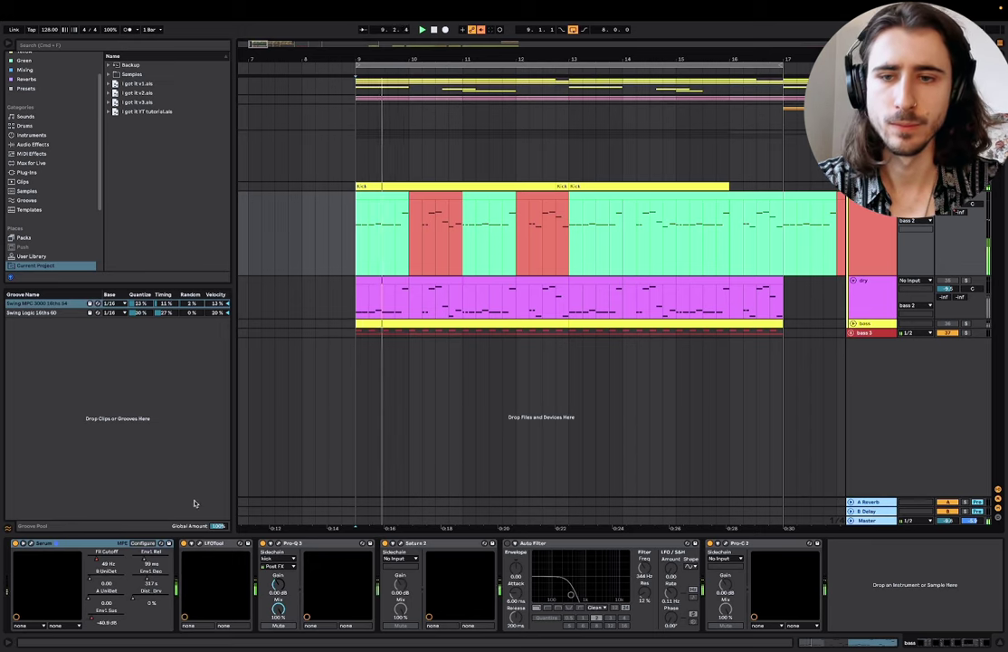
{"action": "left_click", "coordinate": [23, 543]}
{"action": "left_click", "coordinate": [31, 543]}
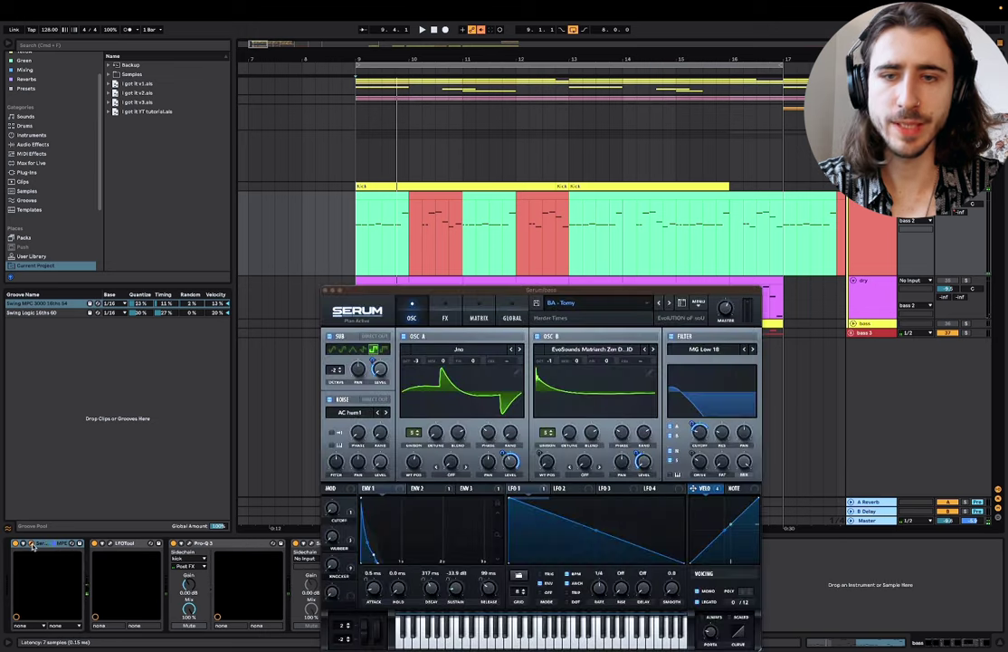
Step: Show Serum's oscillator page clear of the first clips and raise Env 1's sustain to -2.1 dB during playback
{"action": "left_click", "coordinate": [511, 315]}
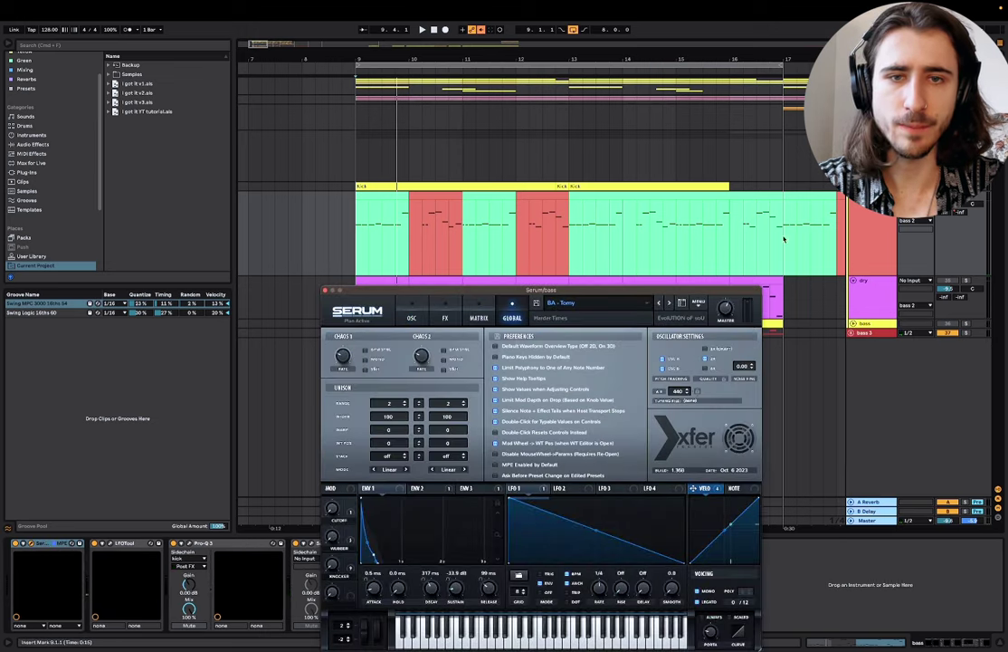
{"action": "left_click", "coordinate": [414, 316]}
{"action": "left_click_drag", "start_coordinate": [450, 291], "coordinate": [636, 153]}
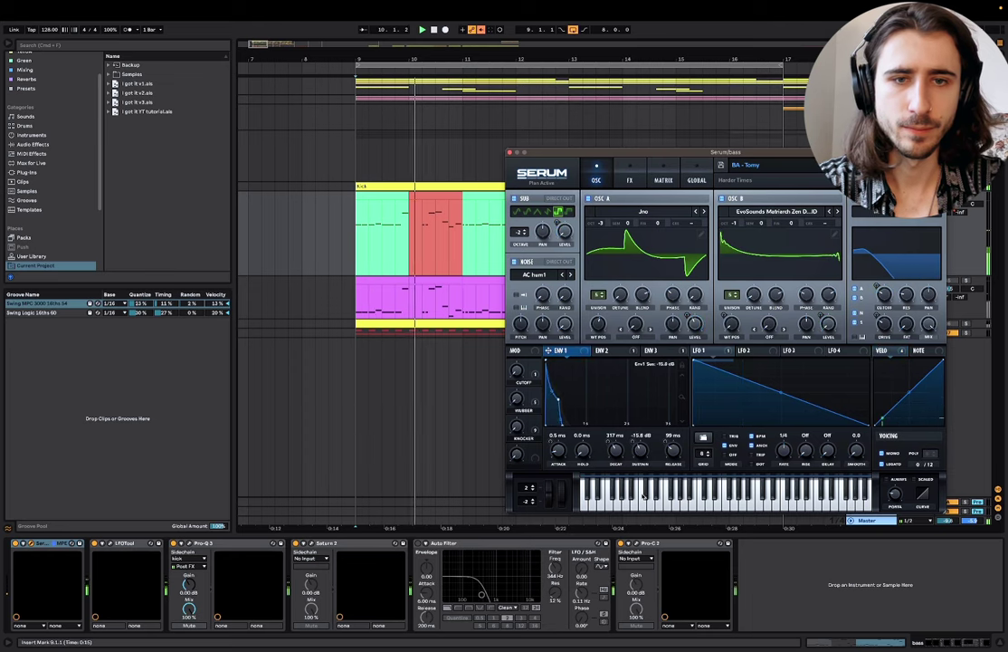
{"action": "mouse_move", "coordinate": [640, 450]}
{"action": "left_mouse_down"}
{"action": "mouse_move", "coordinate": [646, 461]}
{"action": "mouse_move", "coordinate": [636, 431]}
{"action": "left_mouse_up"}
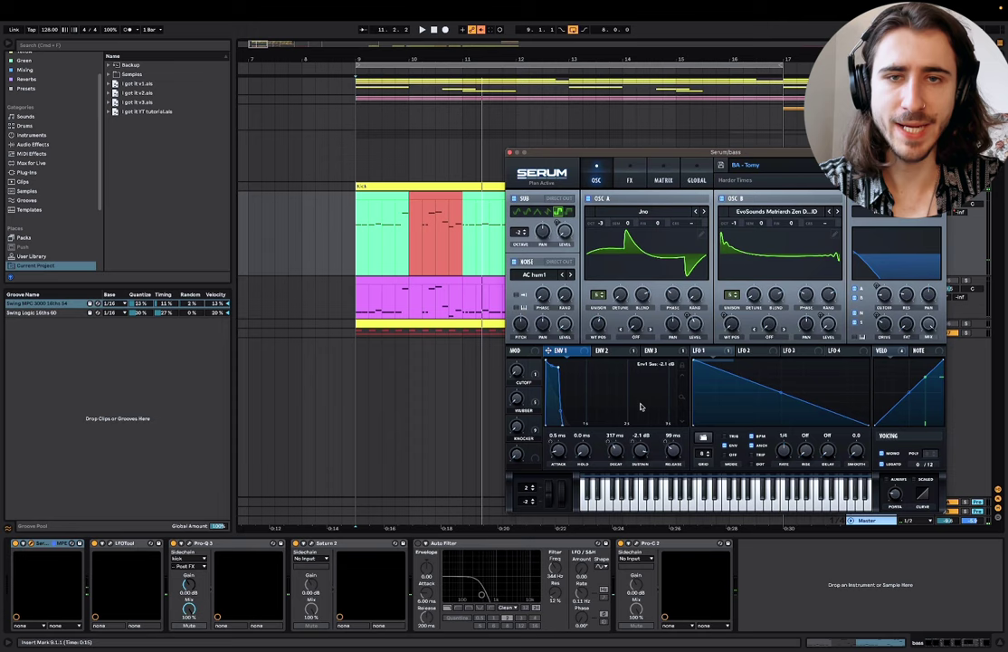
Step: Reposition Serum so the bar 9 to 13 clips are uncovered and play the bass from bar 9 again
{"action": "left_click_drag", "start_coordinate": [586, 152], "coordinate": [435, 351]}
{"action": "scroll", "coordinate": [470, 284], "scroll_direction": "left", "scroll_amount": 3}
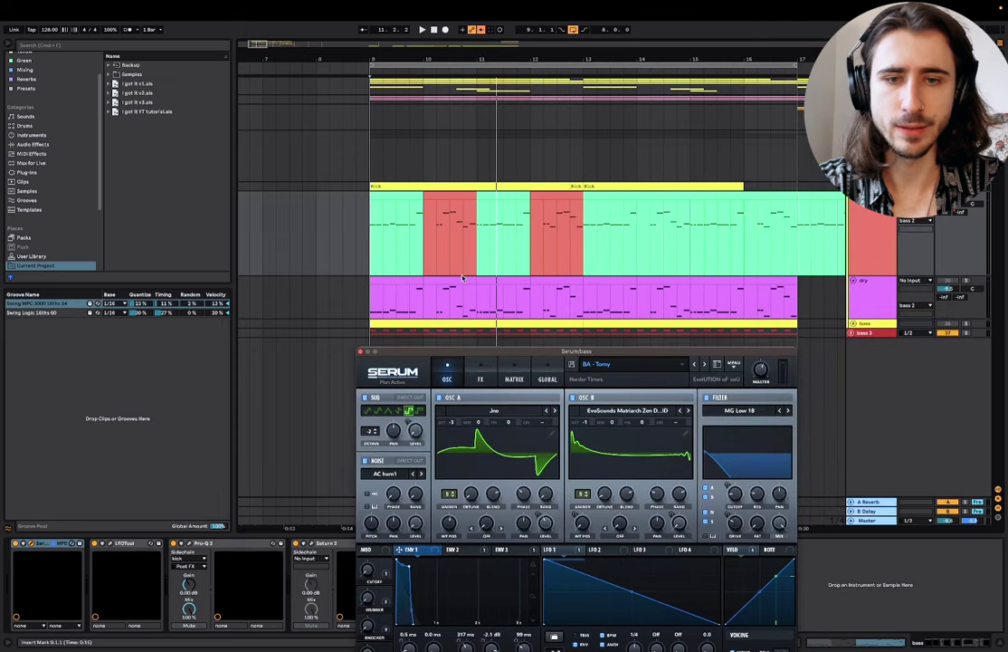
{"action": "left_click_drag", "start_coordinate": [543, 351], "coordinate": [850, 117]}
{"action": "scroll", "coordinate": [601, 135], "scroll_direction": "right", "scroll_amount": 4}
{"action": "key", "text": "space"}
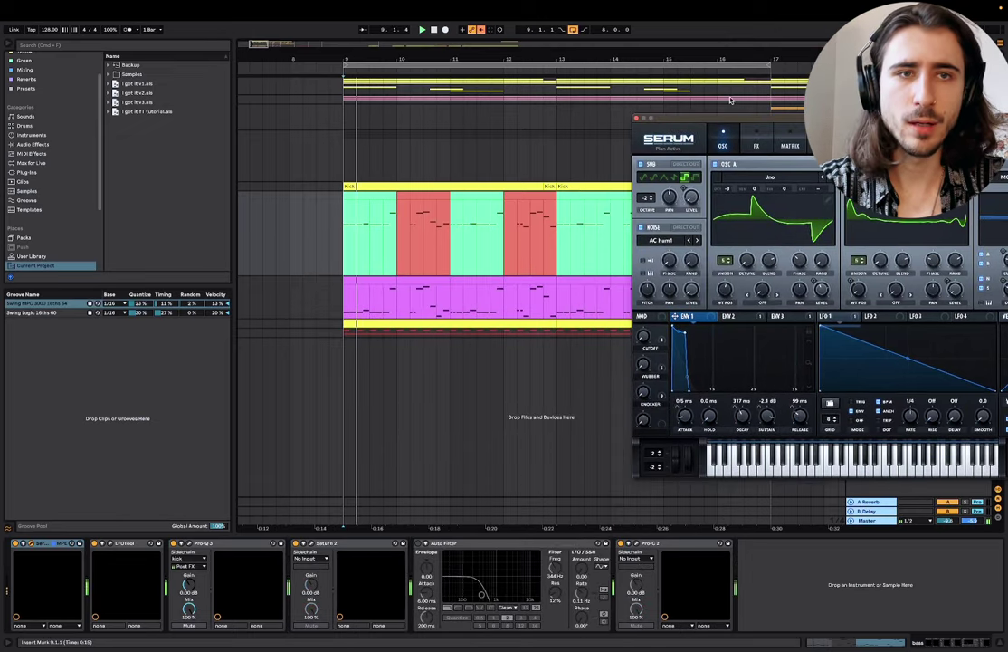
Step: Unfold and refold the open hat and clap tracks, play the bass from bar 9, and move Serum fully into view
{"action": "scroll", "coordinate": [747, 93], "scroll_direction": "up", "scroll_amount": 3}
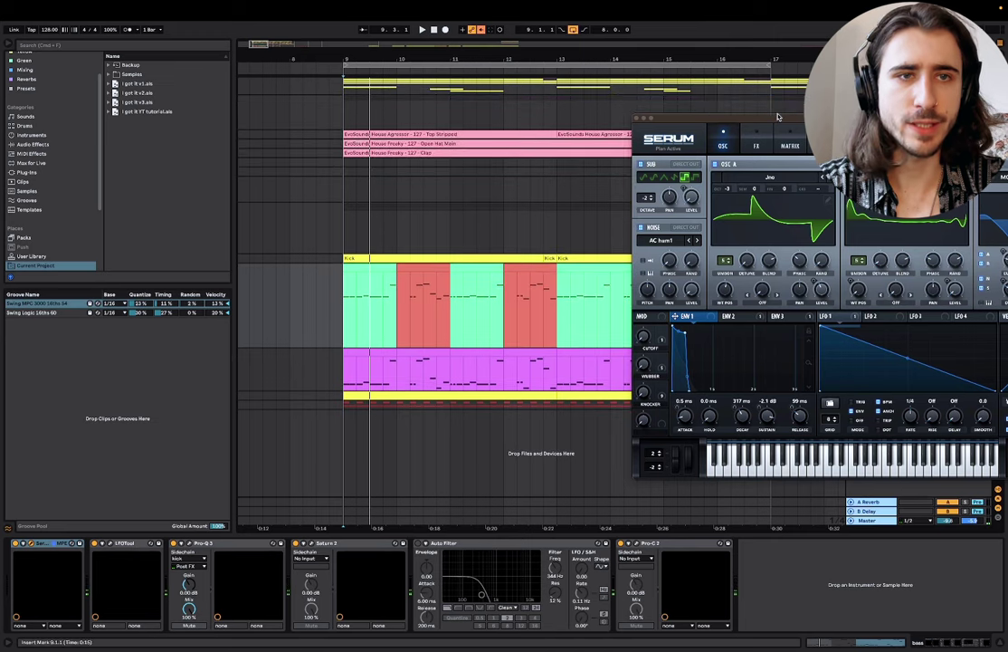
{"action": "left_click_drag", "start_coordinate": [778, 117], "coordinate": [775, 263]}
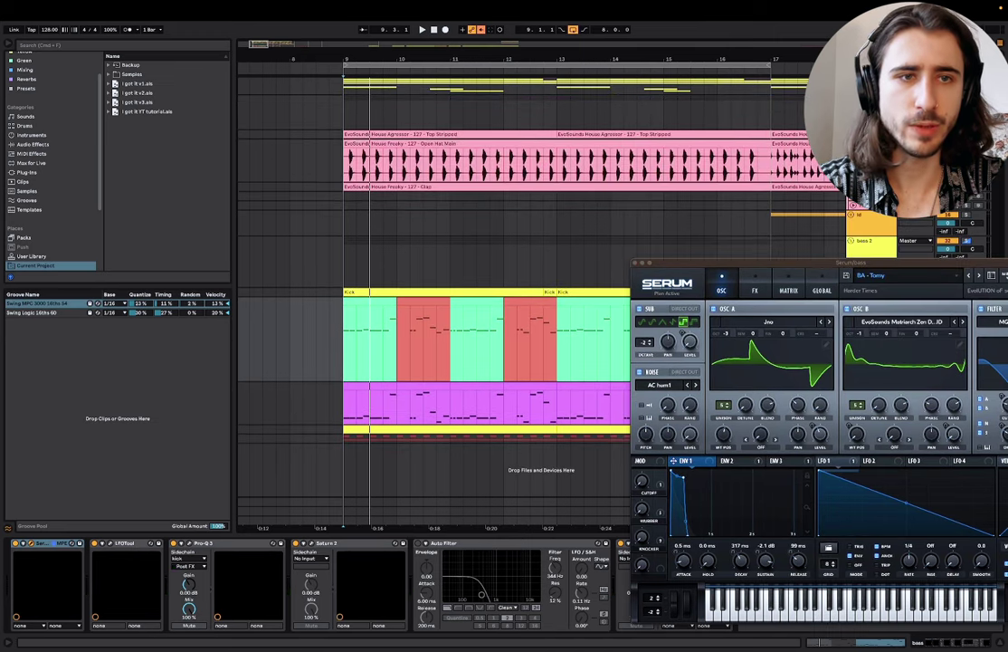
{"action": "left_click", "coordinate": [853, 187]}
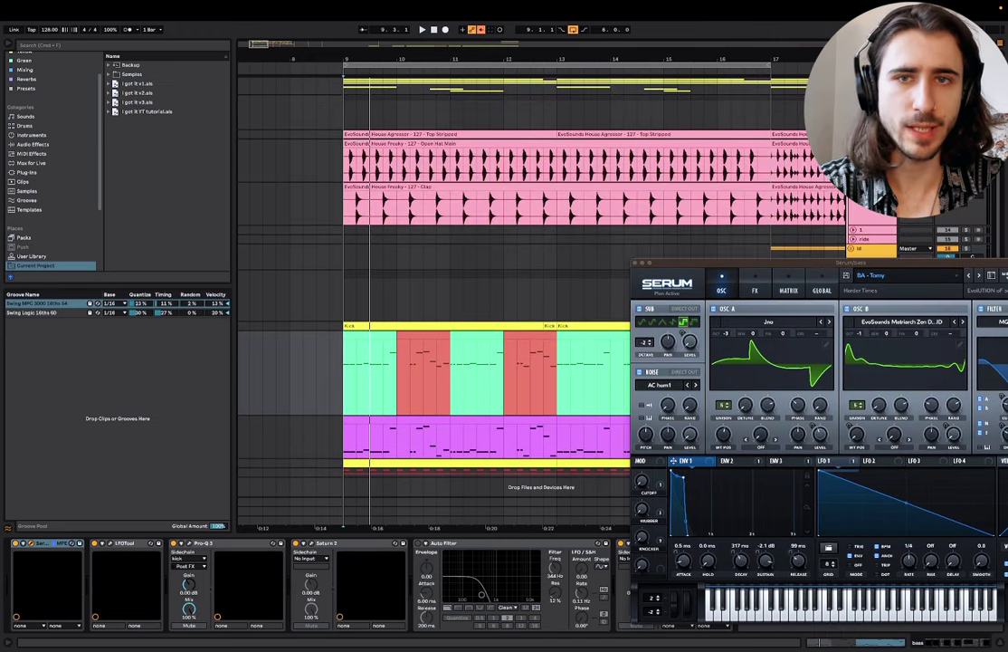
{"action": "left_click", "coordinate": [853, 143]}
{"action": "left_click", "coordinate": [853, 152]}
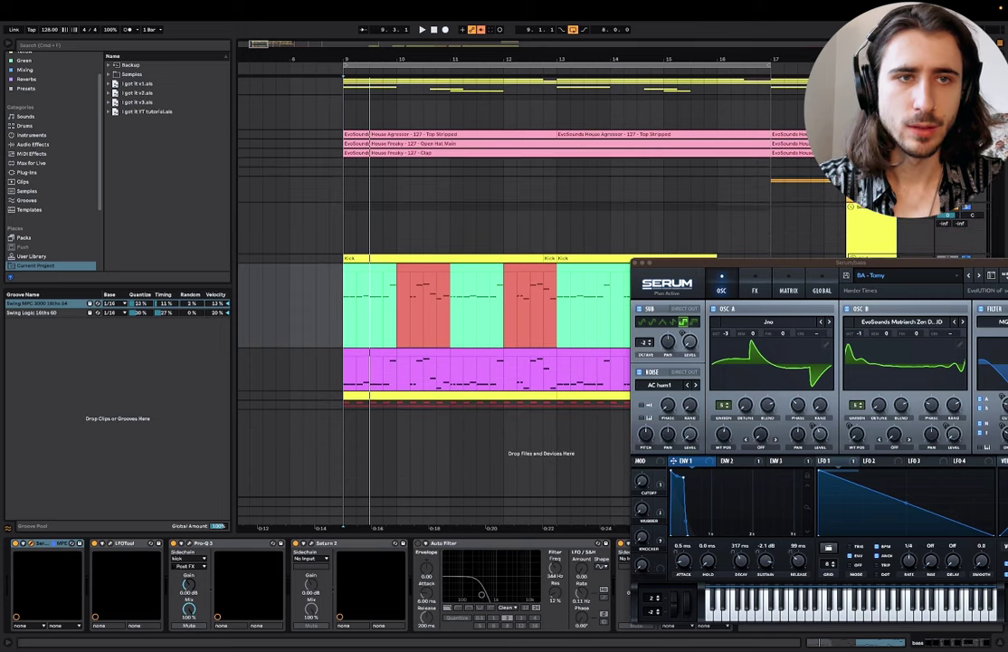
{"action": "key", "text": "space"}
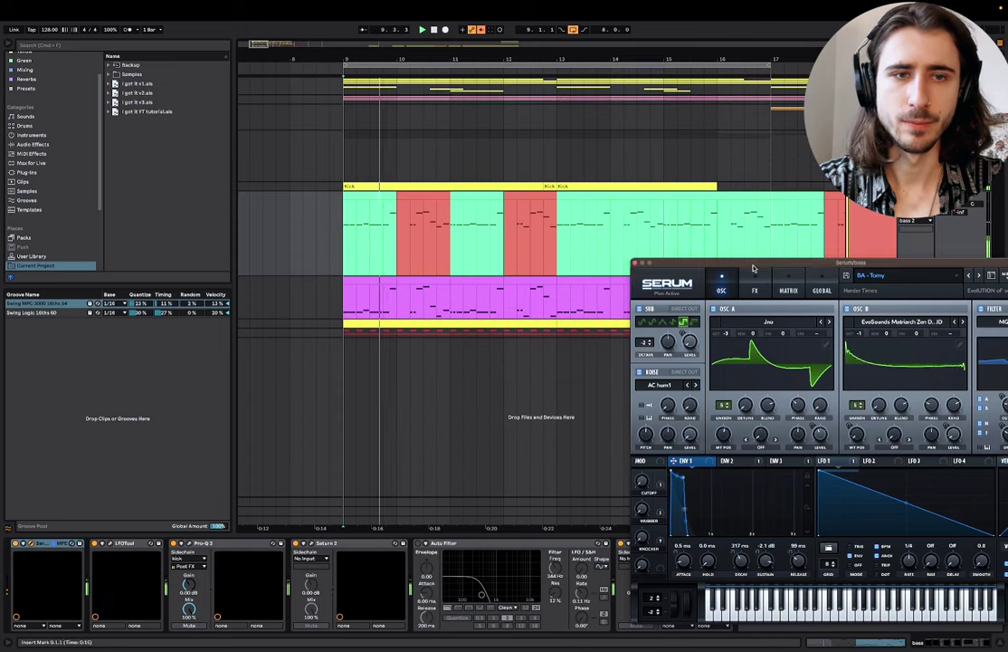
{"action": "left_click_drag", "start_coordinate": [753, 268], "coordinate": [615, 189]}
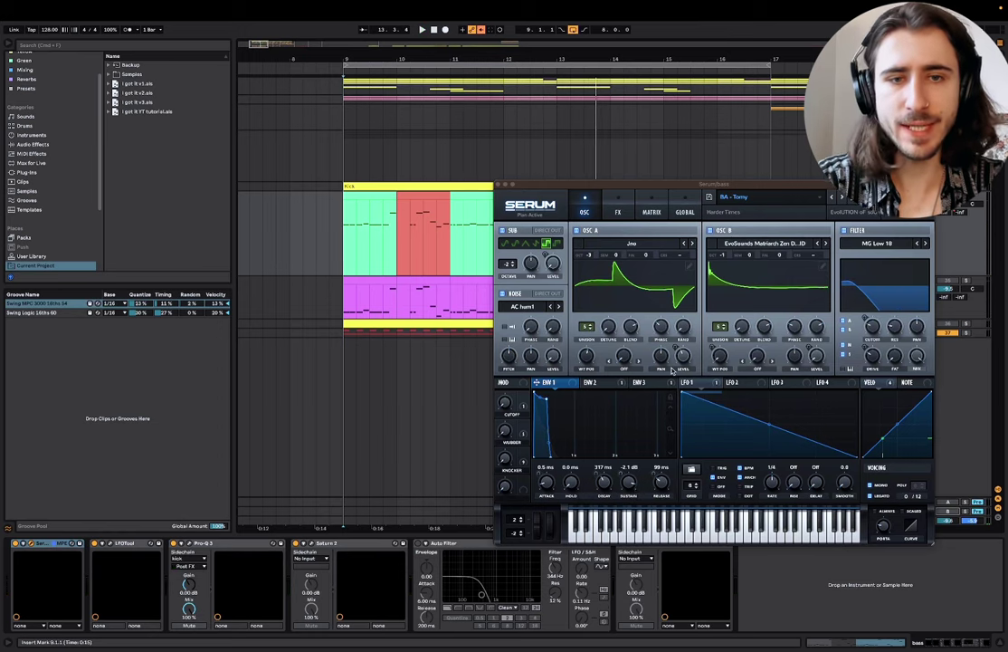
Step: Shorten Env 1's decay to 124 ms, try a -16.8 dB sustain, and raise the sustain to 0.0 dB during playback
{"action": "left_click_drag", "start_coordinate": [632, 486], "coordinate": [636, 518]}
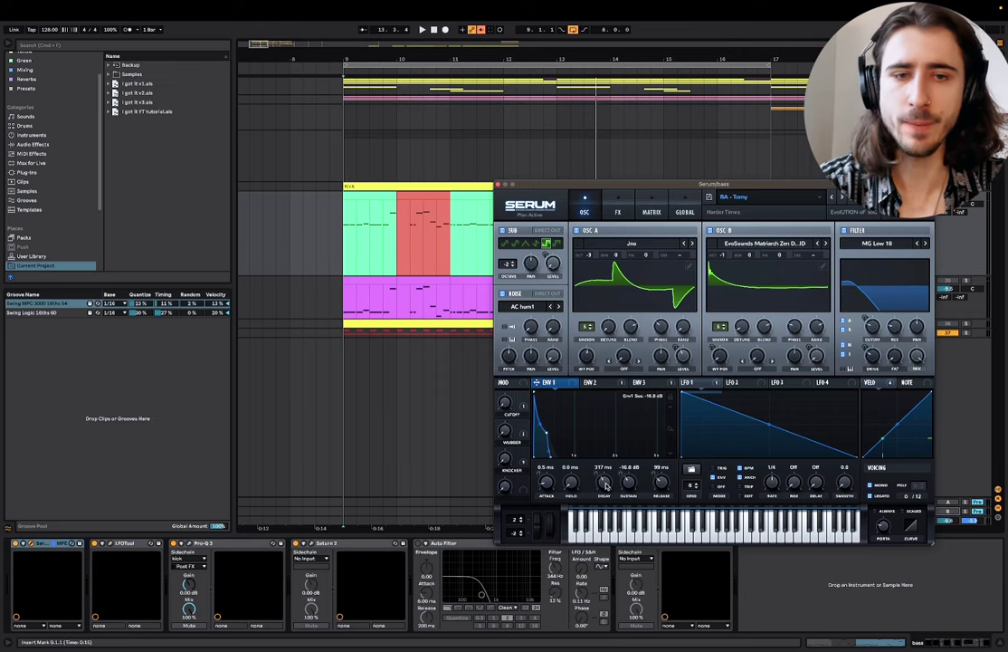
{"action": "left_click_drag", "start_coordinate": [606, 486], "coordinate": [609, 496]}
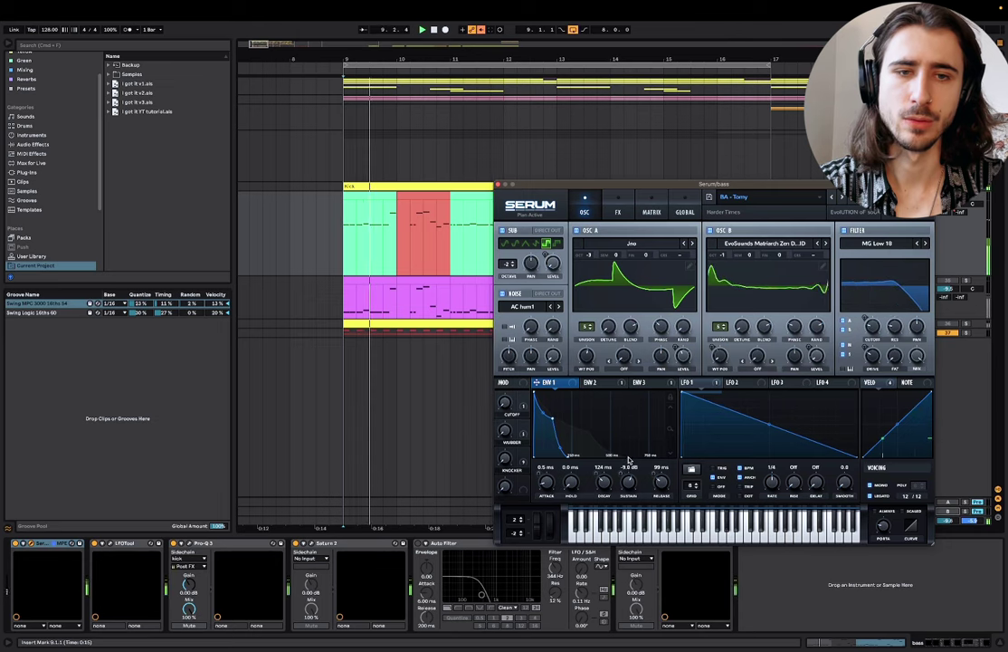
{"action": "left_click_drag", "start_coordinate": [629, 462], "coordinate": [632, 418]}
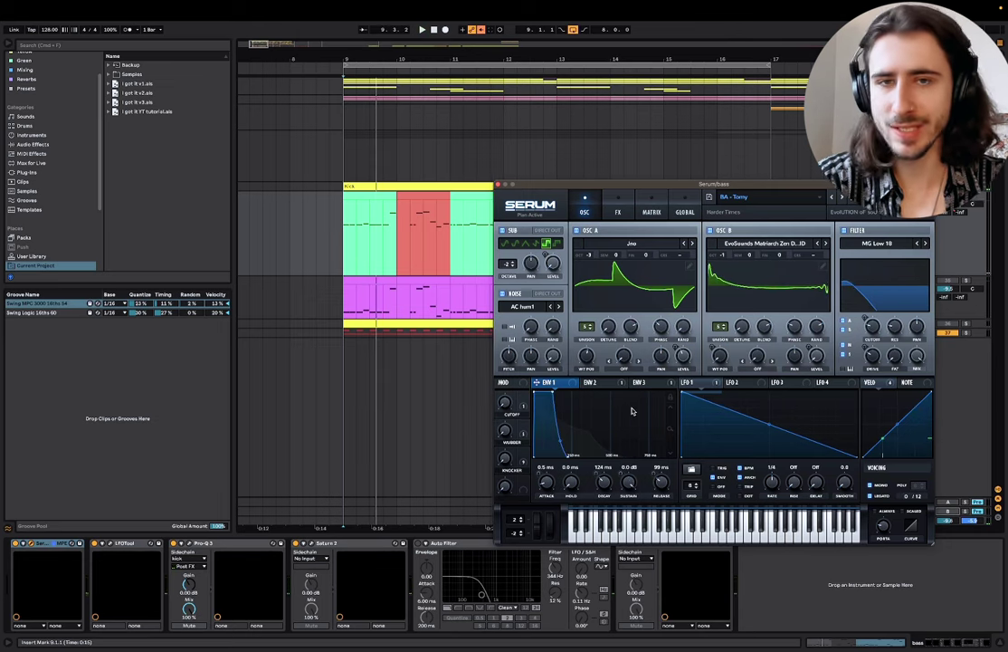
{"action": "key", "text": "space"}
Step: Set Env 2's decay to 120 ms, sustain to 1.70% and release to 0.0 ms, and play the bass
{"action": "left_click", "coordinate": [601, 382]}
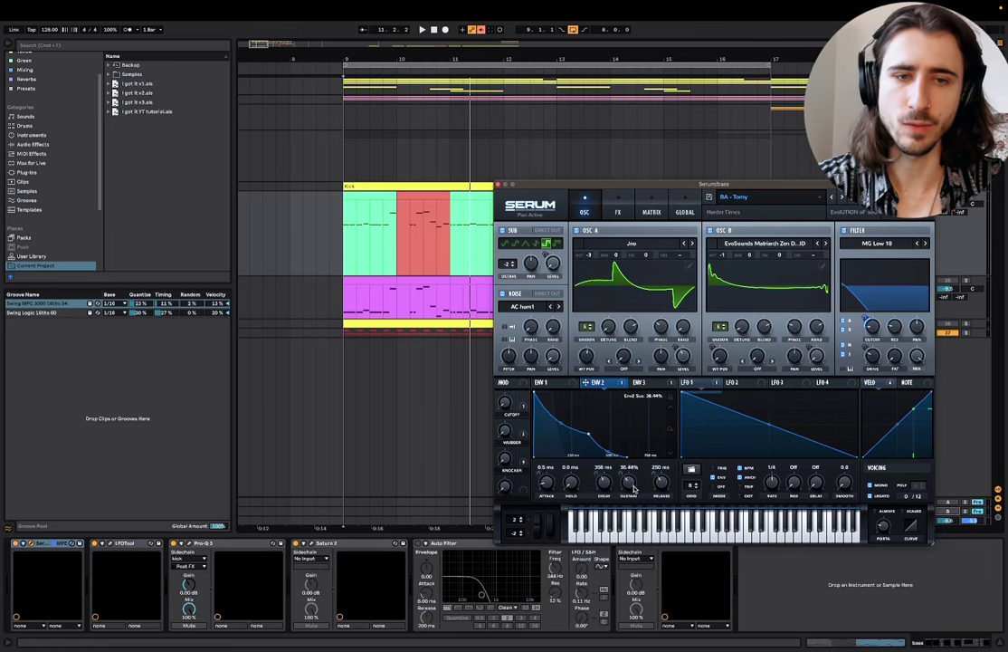
{"action": "left_click_drag", "start_coordinate": [635, 489], "coordinate": [638, 549]}
{"action": "left_click_drag", "start_coordinate": [666, 490], "coordinate": [665, 647]}
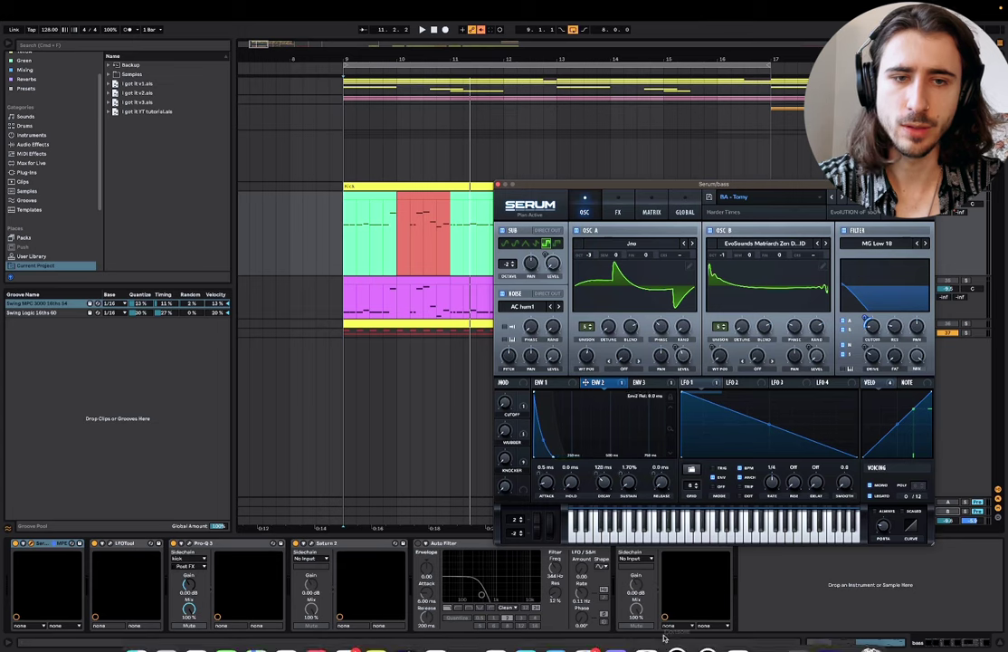
{"action": "key", "text": "space"}
Step: Set Env 2's decay to 153 ms, raise its sustain to 100%, and lengthen its release to 229 ms during playback
{"action": "left_click_drag", "start_coordinate": [607, 485], "coordinate": [643, 353]}
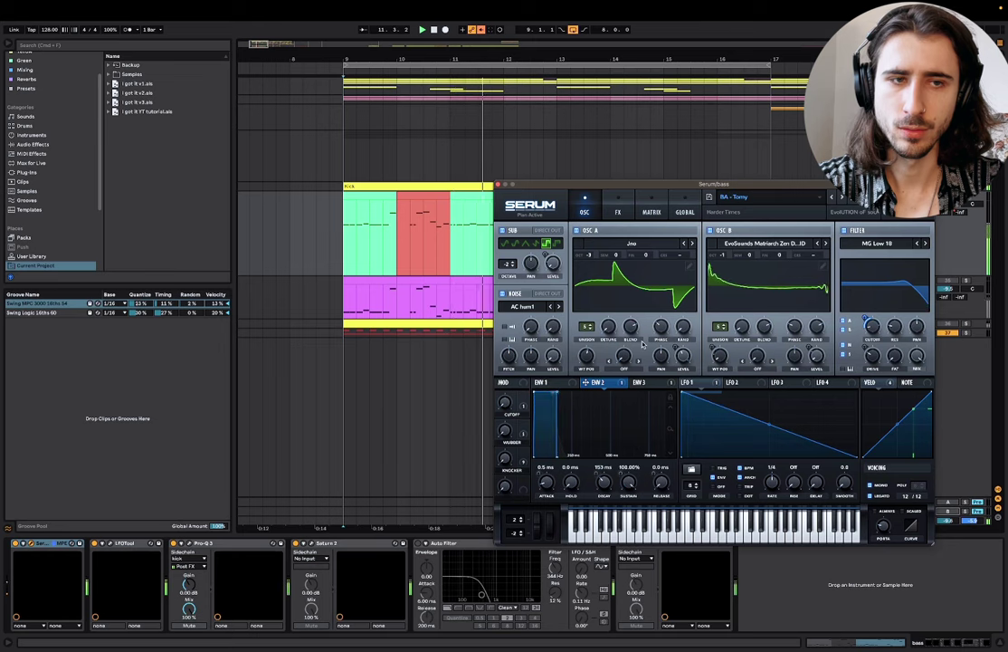
{"action": "left_click_drag", "start_coordinate": [637, 455], "coordinate": [664, 442]}
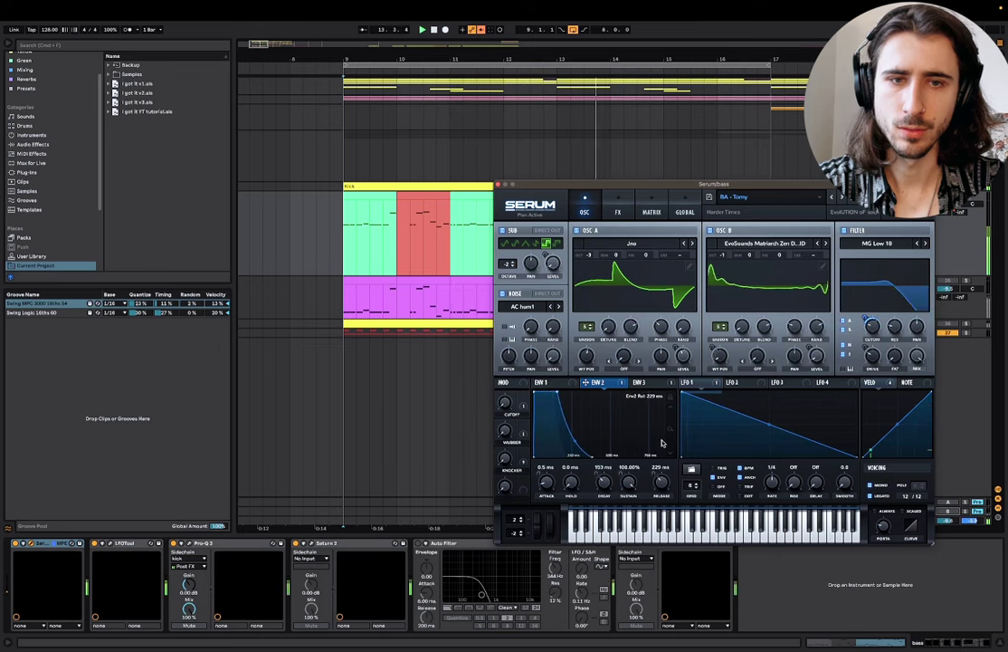
{"action": "key", "text": "space"}
Step: Set Env 2's sustain to 56.28% and decay to 100 ms, shorten its release, and play the bass from bar 9
{"action": "left_click_drag", "start_coordinate": [629, 484], "coordinate": [641, 547]}
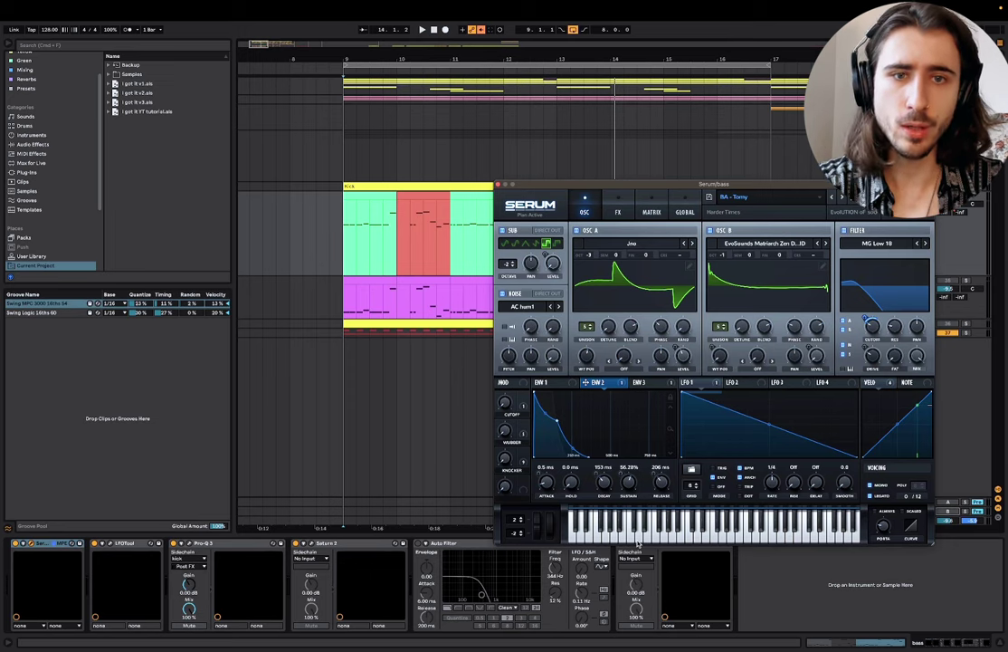
{"action": "left_click_drag", "start_coordinate": [602, 481], "coordinate": [603, 486]}
{"action": "key", "text": "space"}
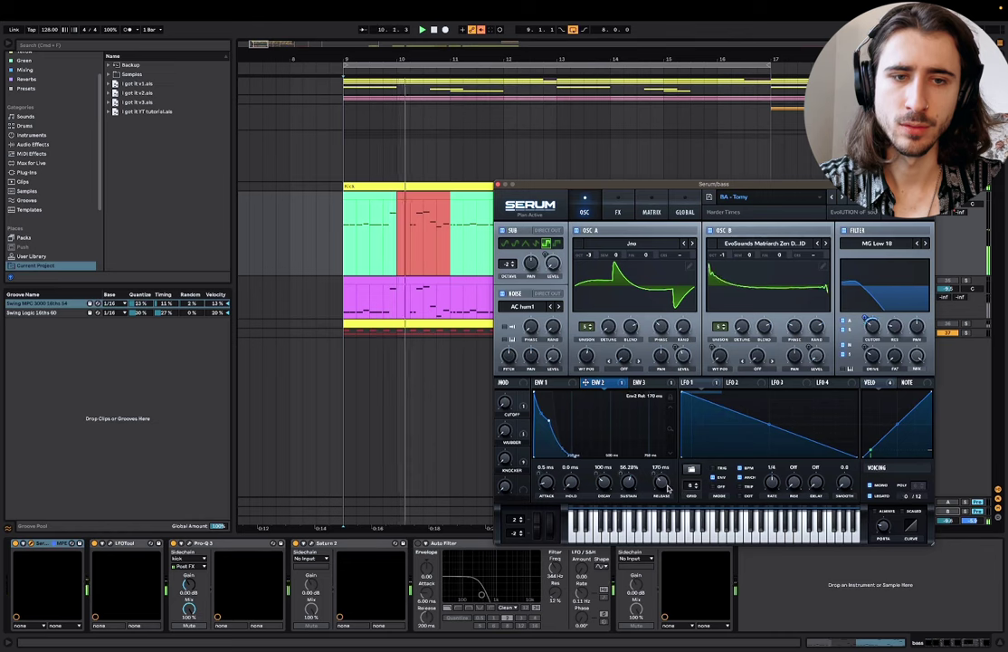
Step: Reshape Env 1 to a 92 ms decay and -4.4 dB sustain while playing the bass
{"action": "left_click", "coordinate": [545, 382]}
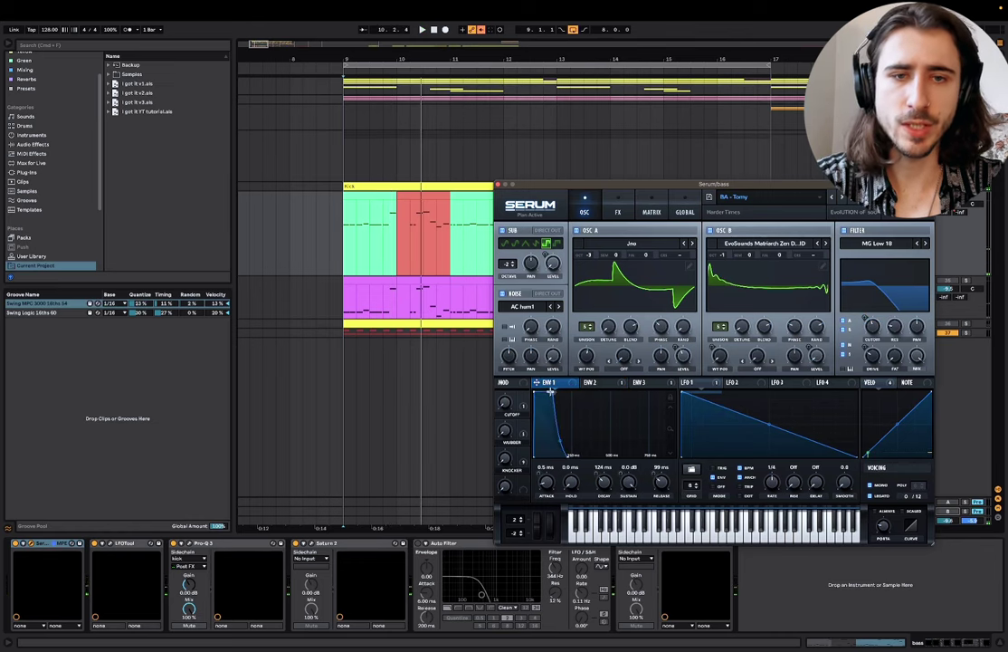
{"action": "left_click_drag", "start_coordinate": [549, 388], "coordinate": [548, 423]}
{"action": "key", "text": "space"}
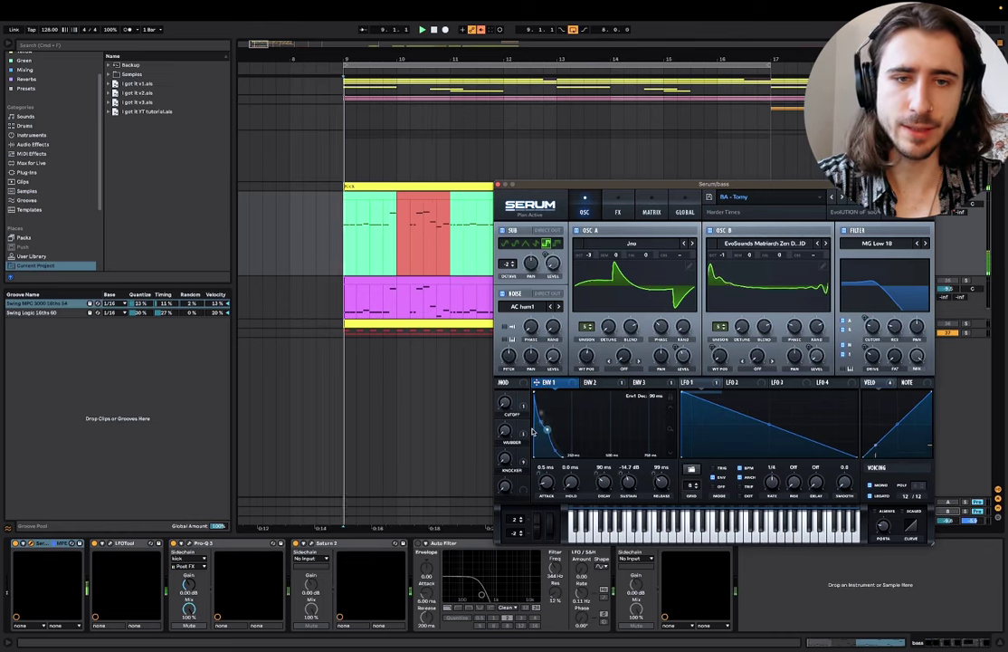
{"action": "left_click_drag", "start_coordinate": [533, 430], "coordinate": [533, 405]}
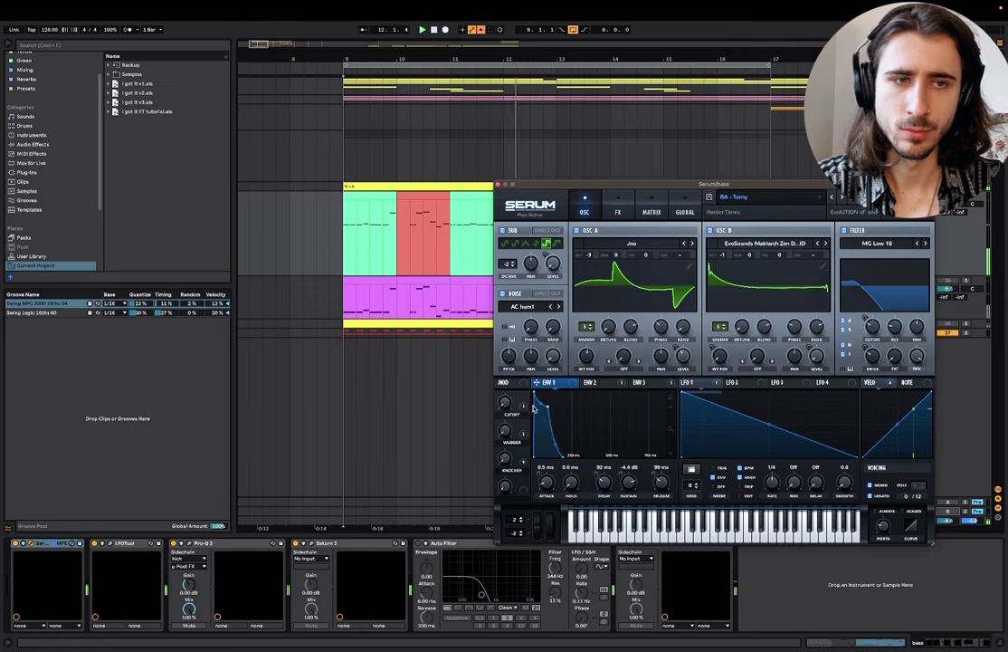
Step: Set Env 2's attack to 24 ms and play the bass
{"action": "left_click", "coordinate": [595, 383]}
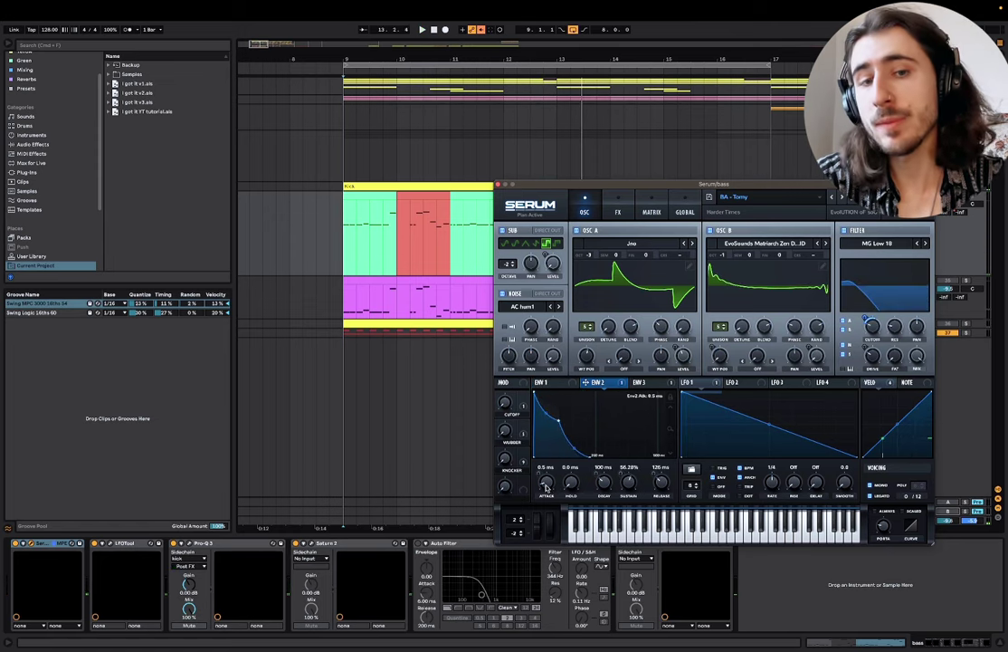
{"action": "left_click_drag", "start_coordinate": [546, 487], "coordinate": [550, 482]}
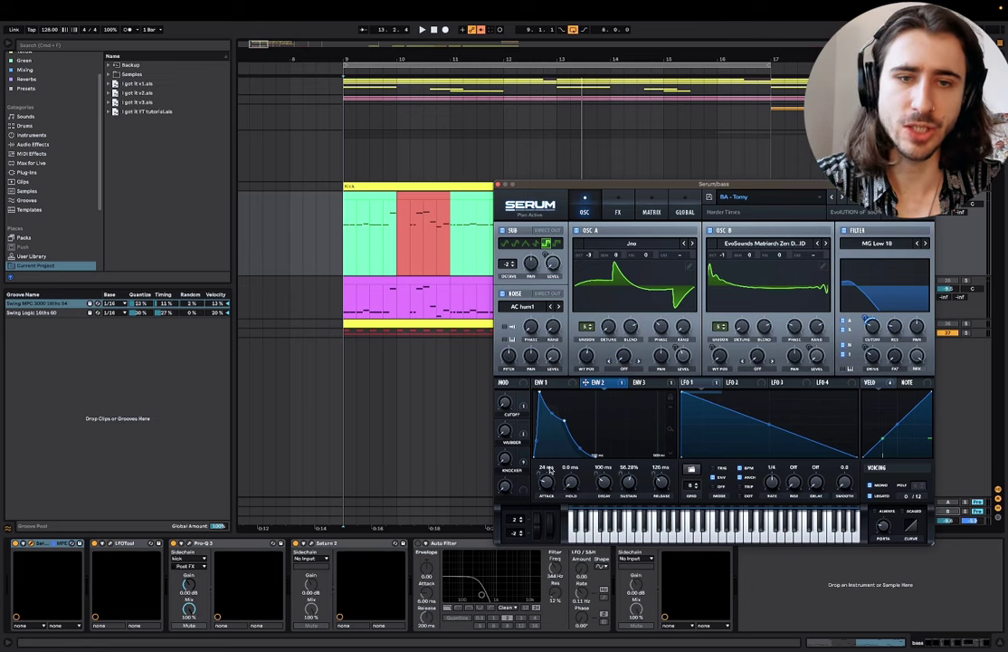
{"action": "key", "text": "space"}
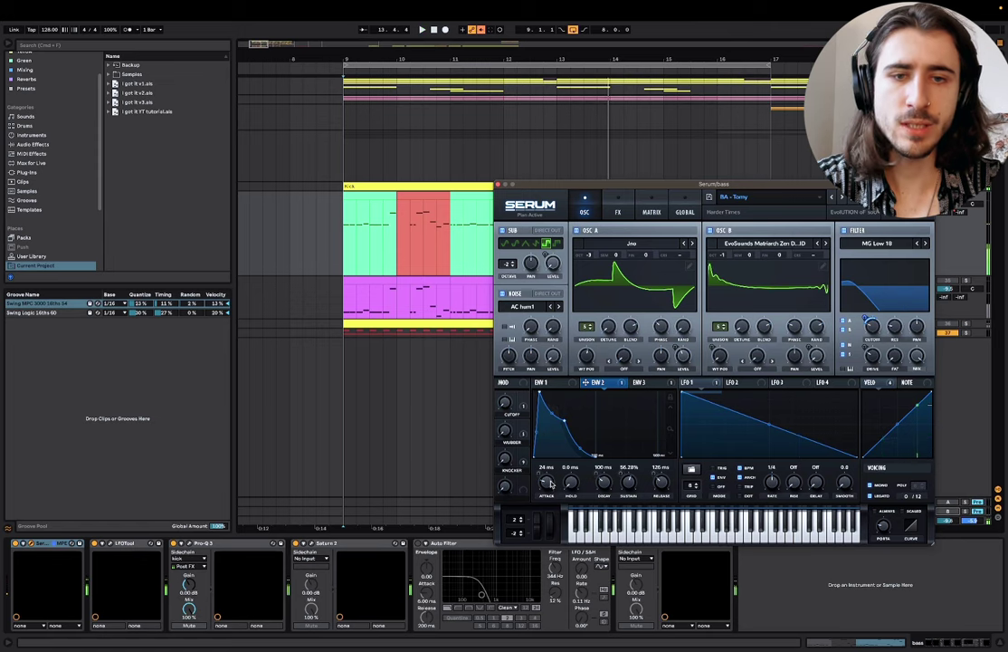
Step: Bypass LFOTool and raise Env 2's attack through 37 ms to 84 ms while auditioning the bass
{"action": "left_click_drag", "start_coordinate": [550, 483], "coordinate": [550, 480]}
{"action": "key", "text": "space"}
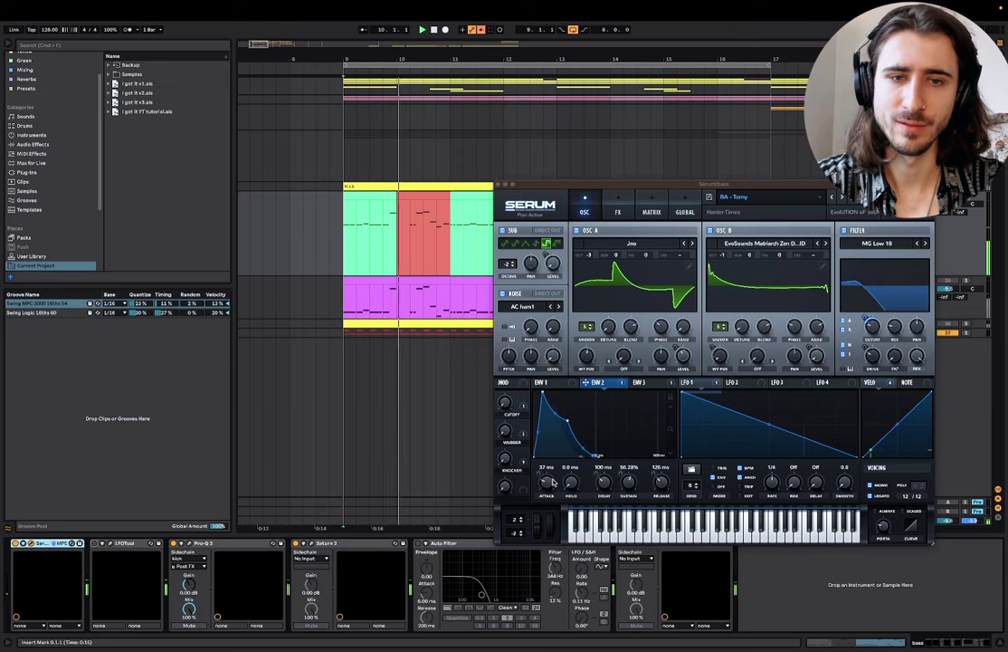
{"action": "left_click_drag", "start_coordinate": [554, 480], "coordinate": [554, 480]}
{"action": "key", "text": "space"}
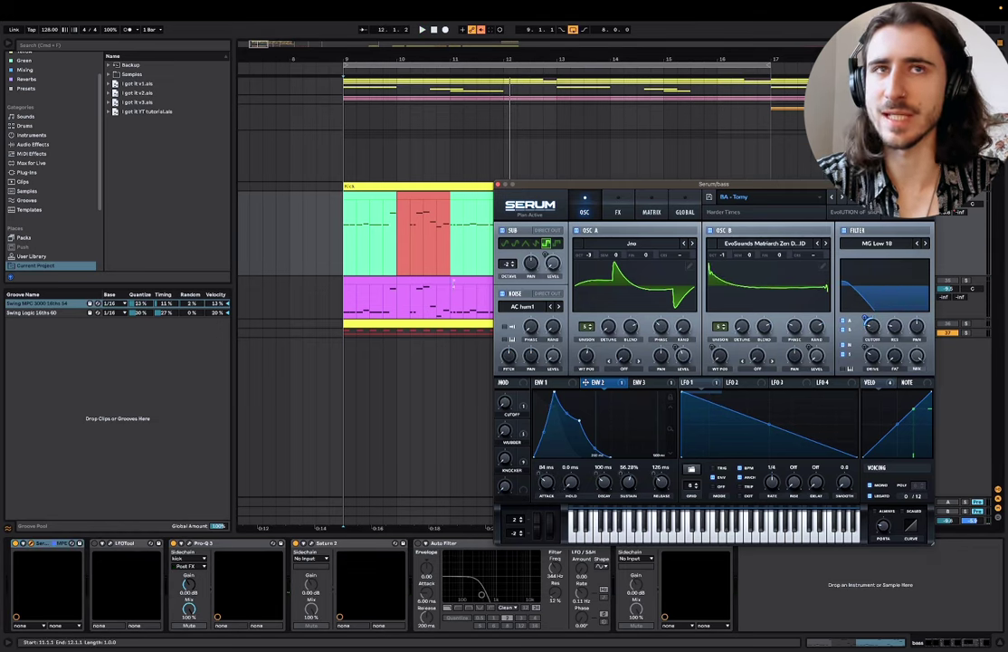
Step: Re-enable LFOTool and play the bass from bar 9
{"action": "left_click", "coordinate": [345, 260]}
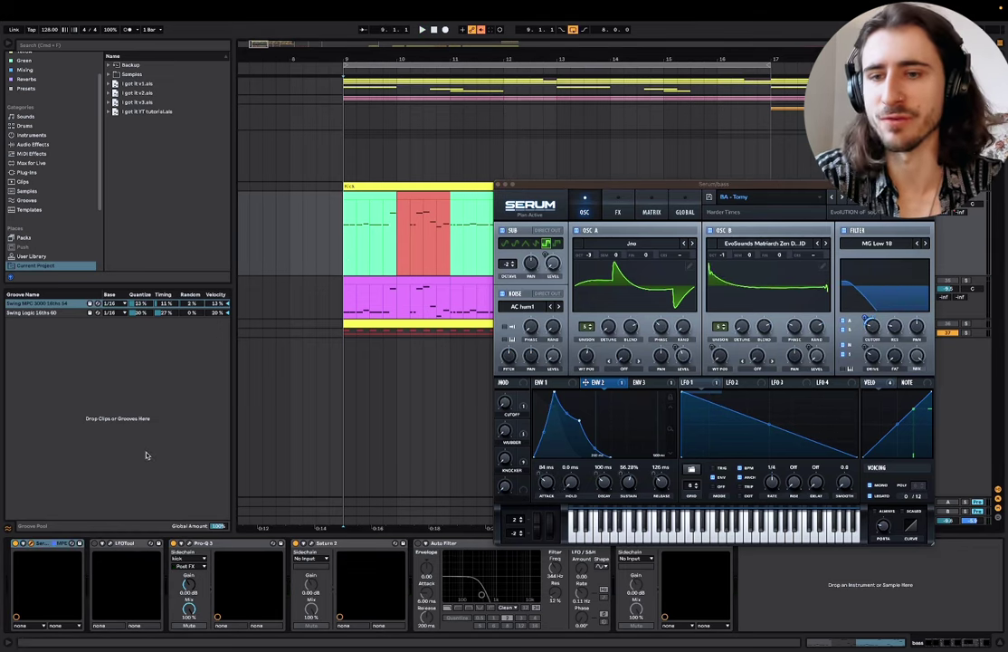
{"action": "left_click", "coordinate": [95, 543]}
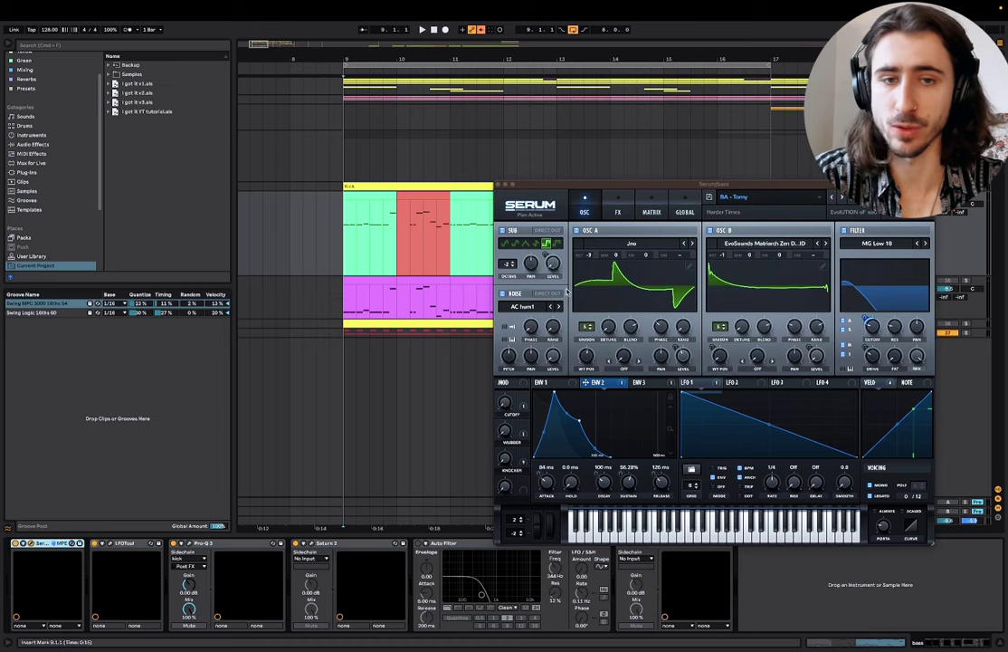
{"action": "key", "text": "space"}
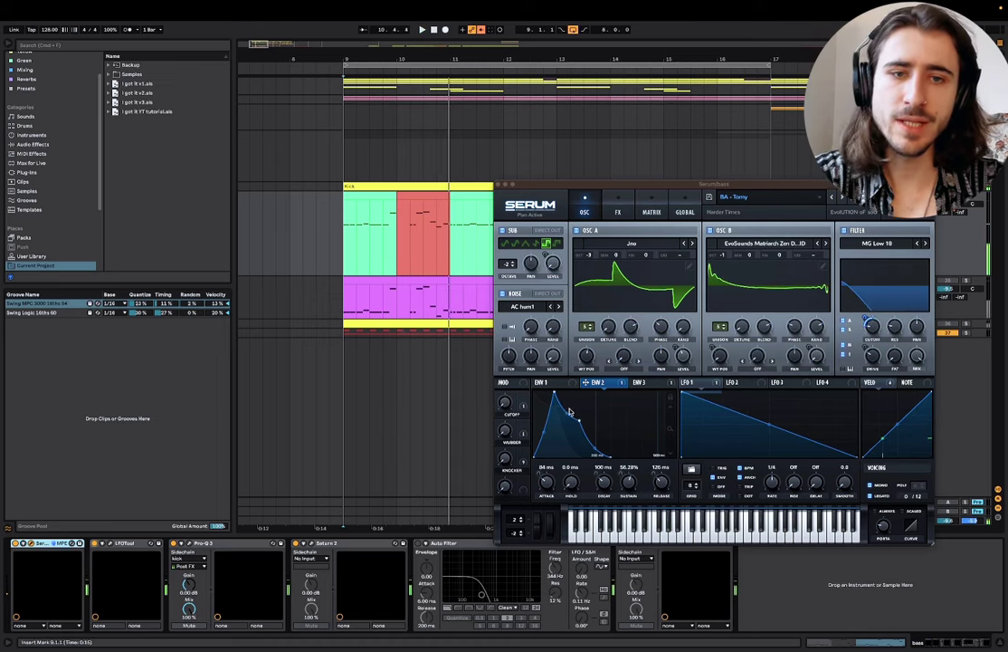
Step: During playback, set Env 2 to 82 ms decay, 62.11% sustain and 130 ms release, and set Env 1's attack to 2.9 ms
{"action": "mouse_move", "coordinate": [582, 428]}
{"action": "left_mouse_down"}
{"action": "mouse_move", "coordinate": [538, 411]}
{"action": "mouse_move", "coordinate": [575, 421]}
{"action": "left_mouse_up"}
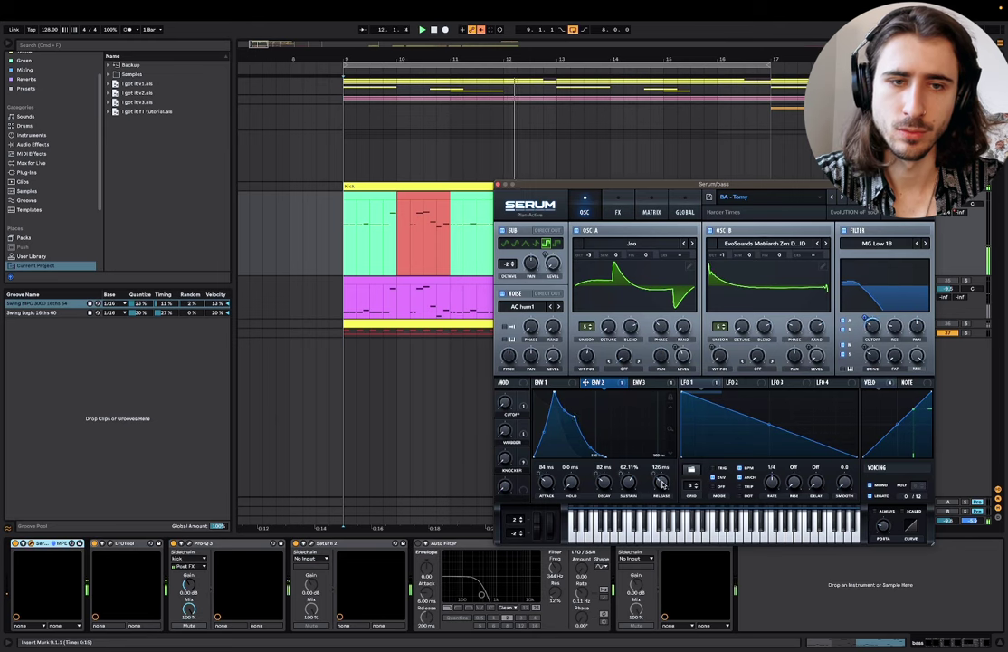
{"action": "left_click_drag", "start_coordinate": [662, 482], "coordinate": [663, 484]}
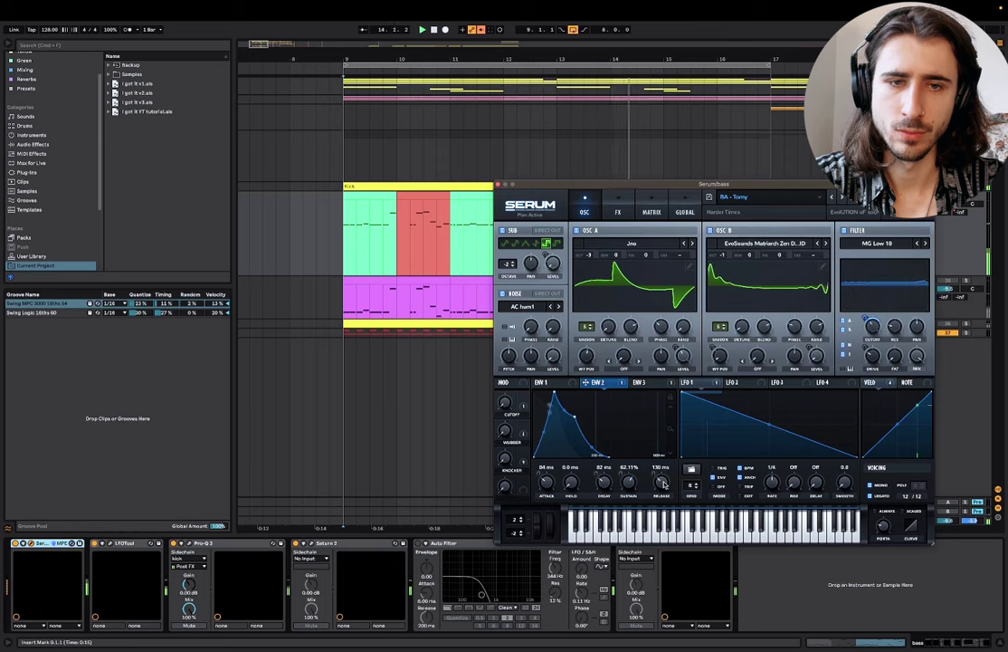
{"action": "left_click", "coordinate": [546, 382]}
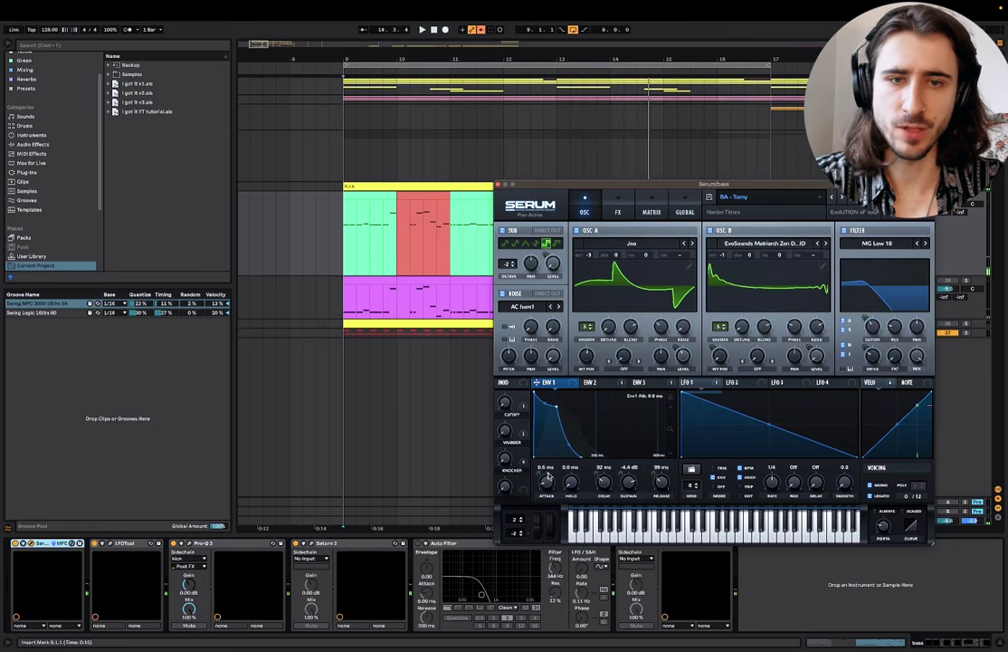
{"action": "left_click_drag", "start_coordinate": [547, 476], "coordinate": [557, 455]}
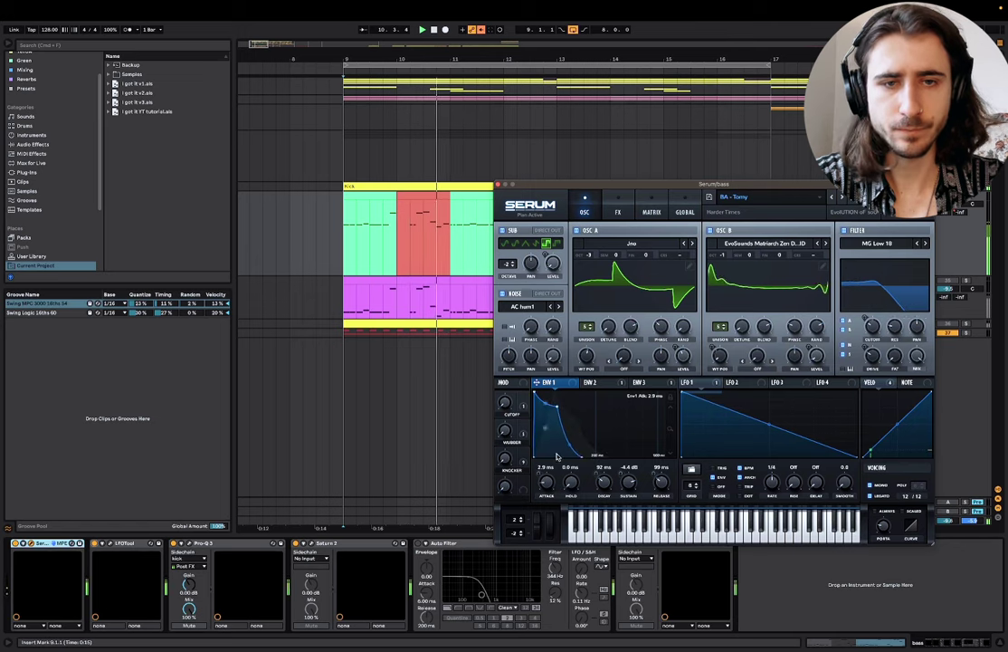
Step: Set Env 2's attack to 0.0 ms, sustain to 58.61% and release to 38 ms, and show the filter cutoff's modulator options
{"action": "left_click", "coordinate": [604, 383]}
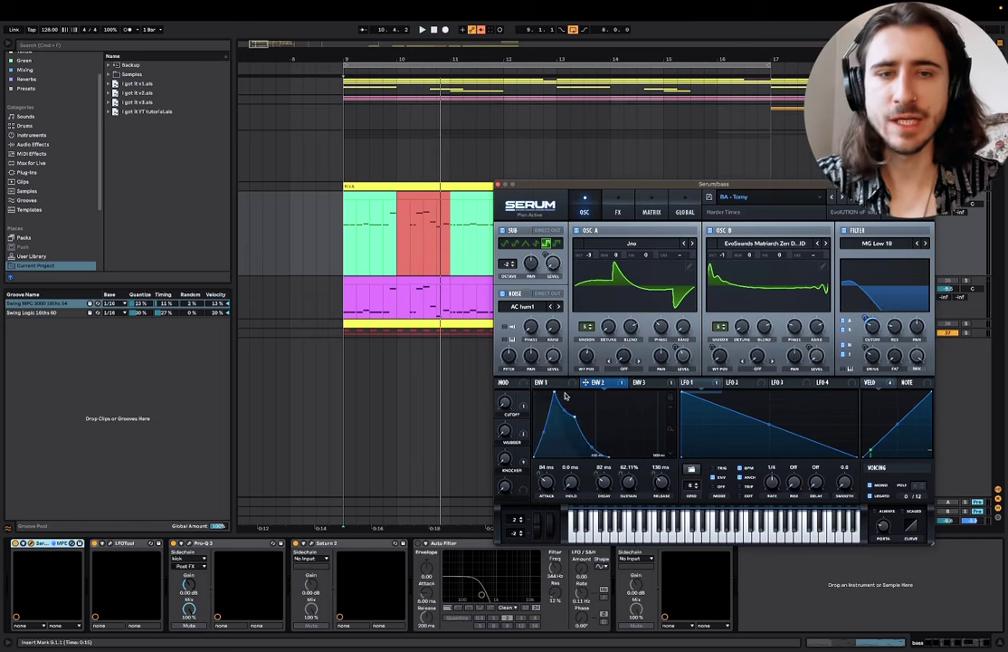
{"action": "left_click_drag", "start_coordinate": [554, 394], "coordinate": [466, 326]}
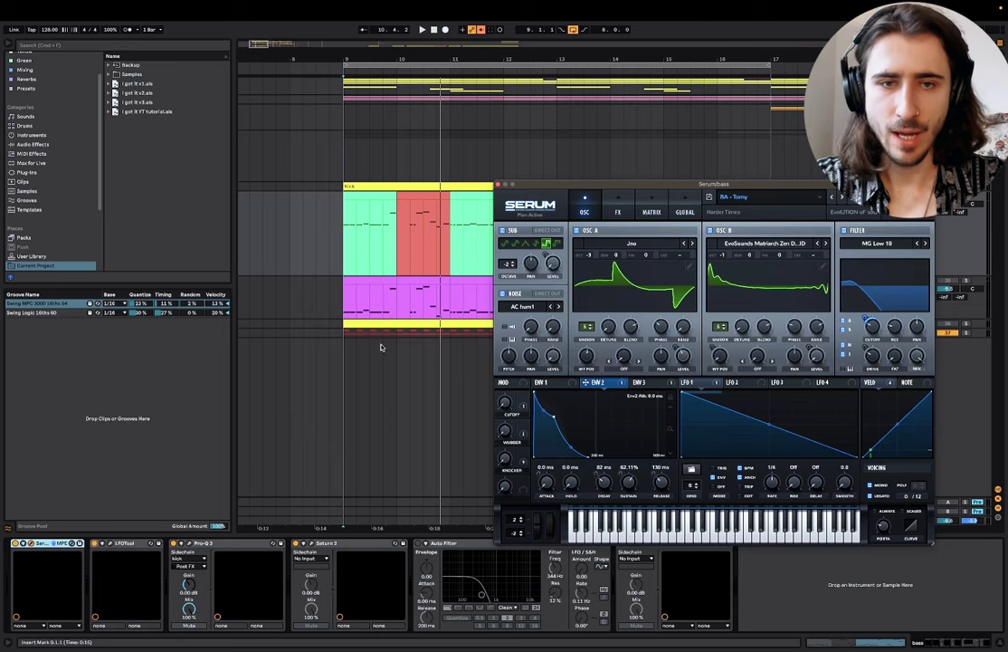
{"action": "left_click_drag", "start_coordinate": [630, 480], "coordinate": [661, 498]}
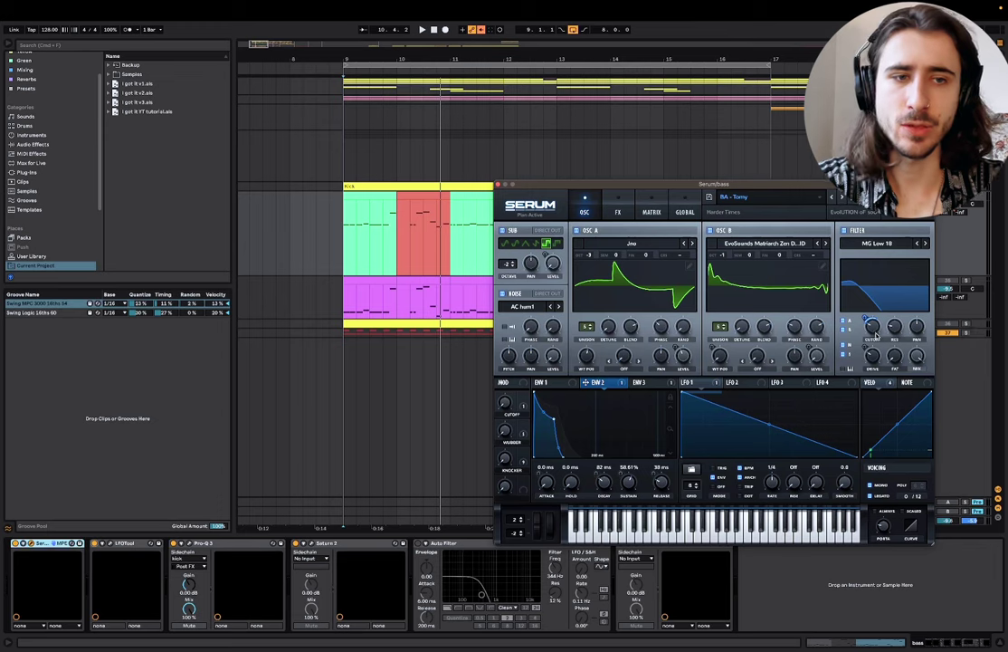
{"action": "right_click", "coordinate": [873, 333]}
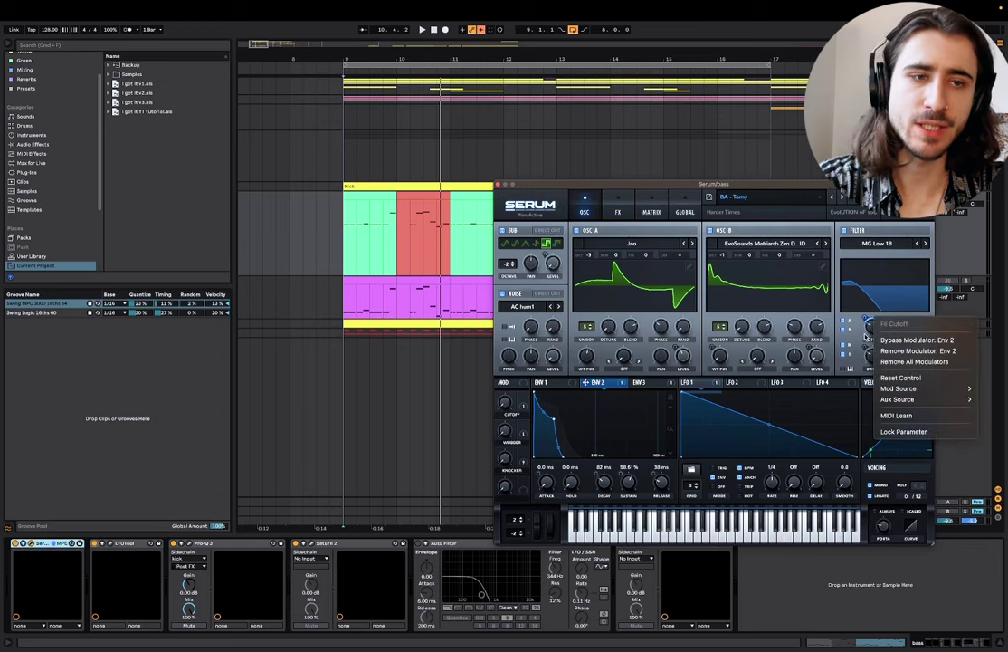
{"action": "left_click", "coordinate": [905, 341]}
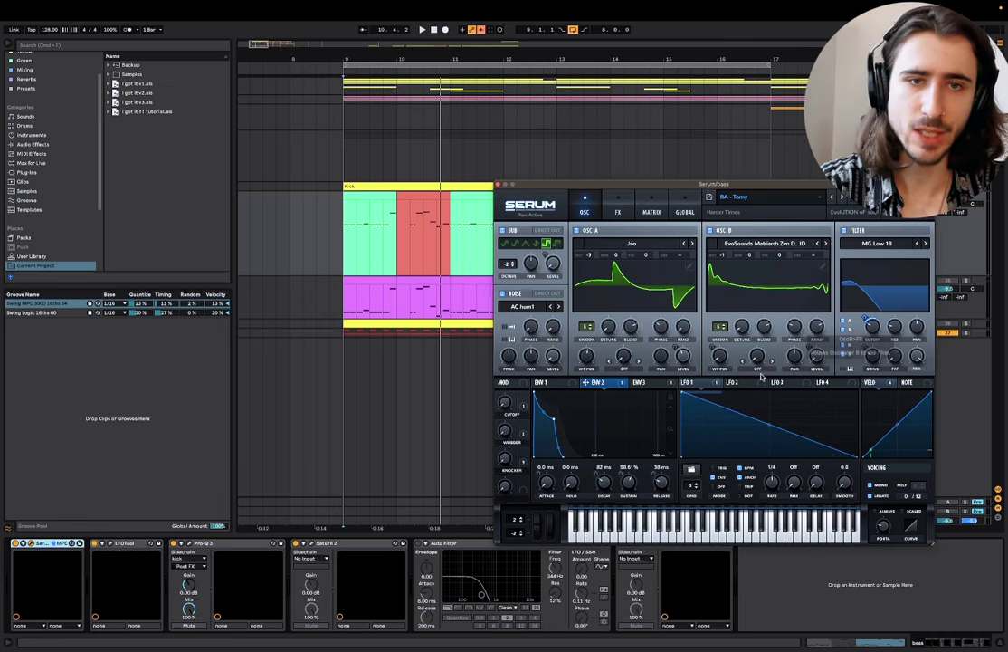
Step: During playback, set Env 2's release to 110 ms and Env 1's sustain to -9.6 dB
{"action": "key", "text": "space"}
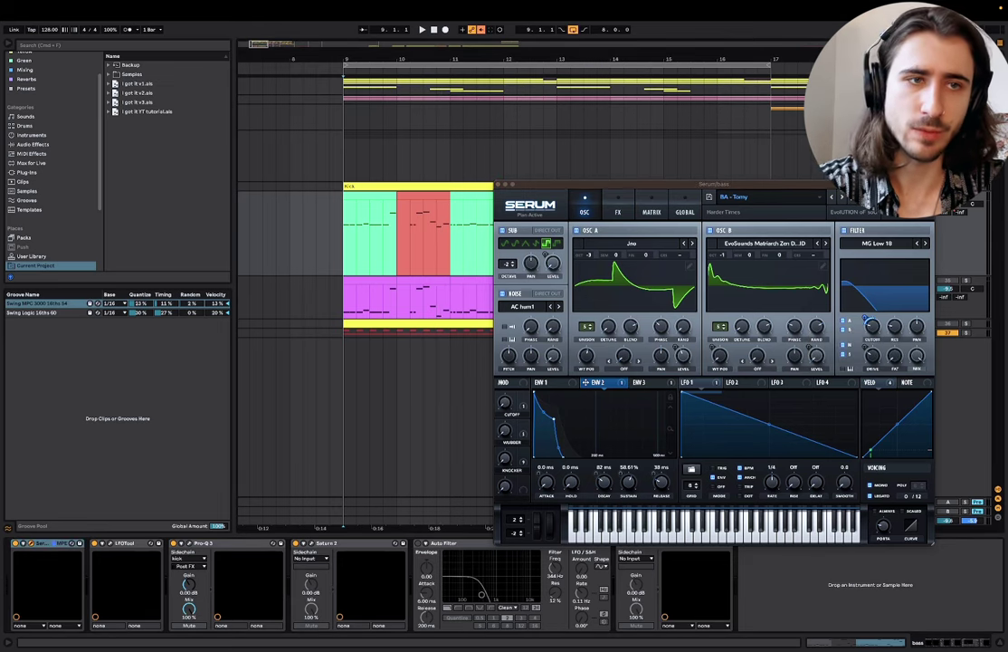
{"action": "key", "text": "space"}
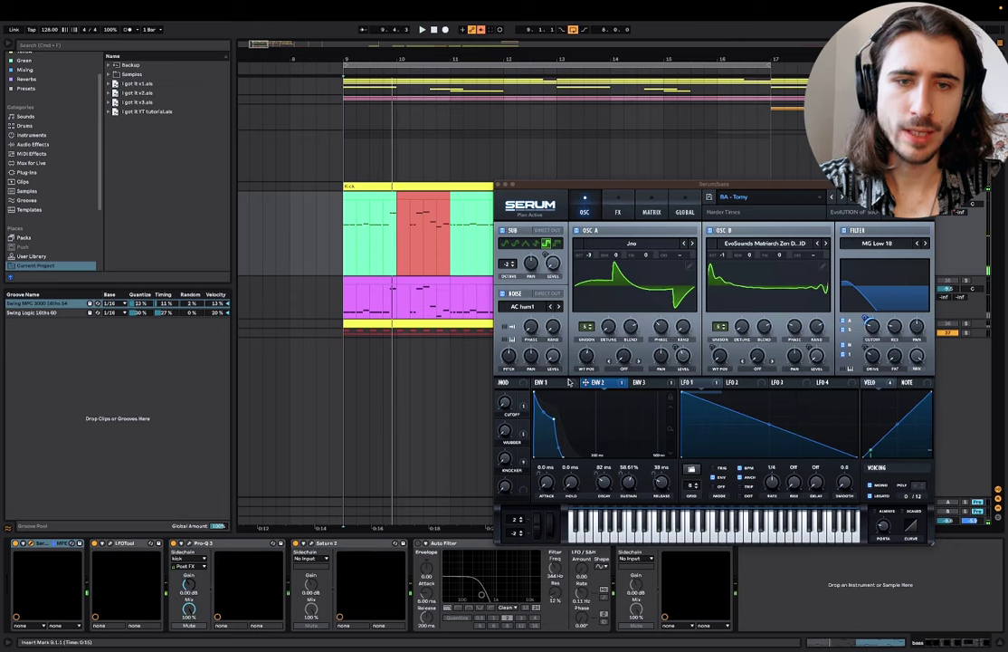
{"action": "left_click_drag", "start_coordinate": [661, 488], "coordinate": [661, 480]}
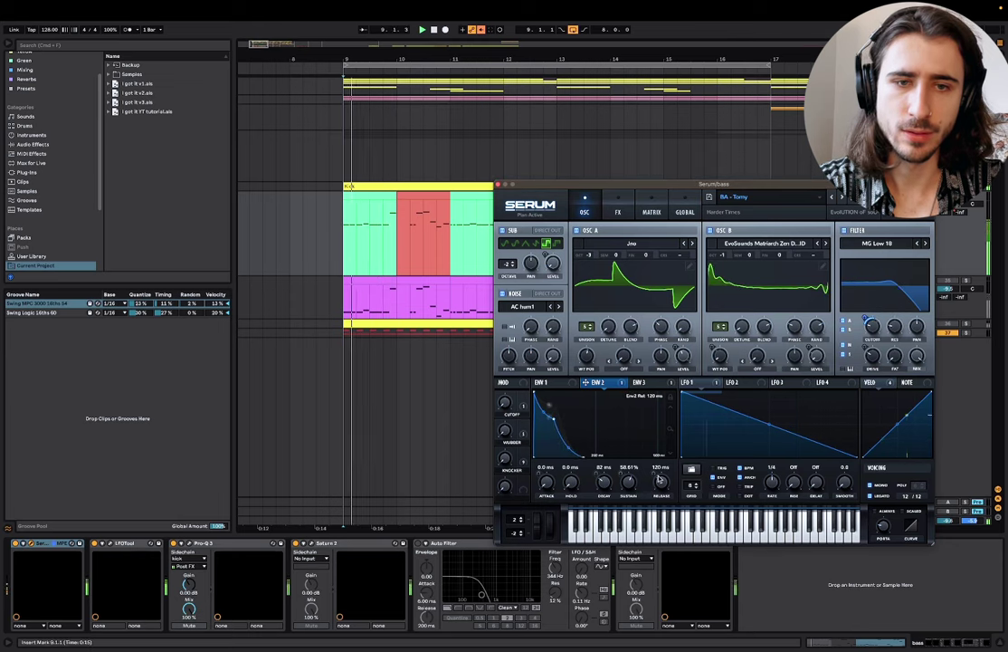
{"action": "left_click", "coordinate": [555, 383]}
{"action": "left_click_drag", "start_coordinate": [631, 475], "coordinate": [636, 507]}
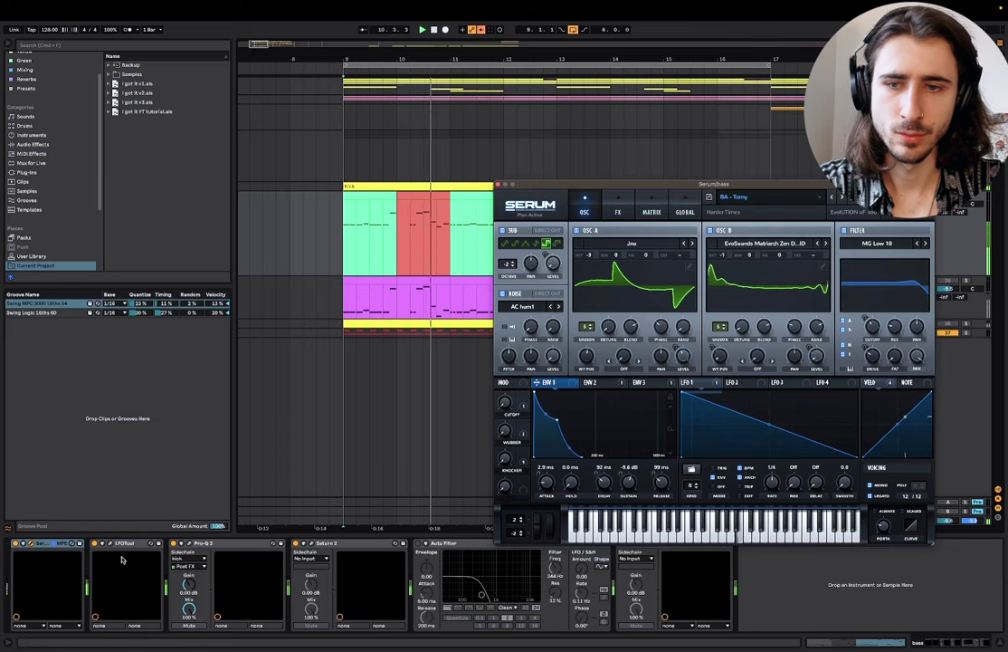
Step: Inspect the LFOTool volume curve on the bass track and close its window
{"action": "left_click", "coordinate": [110, 544]}
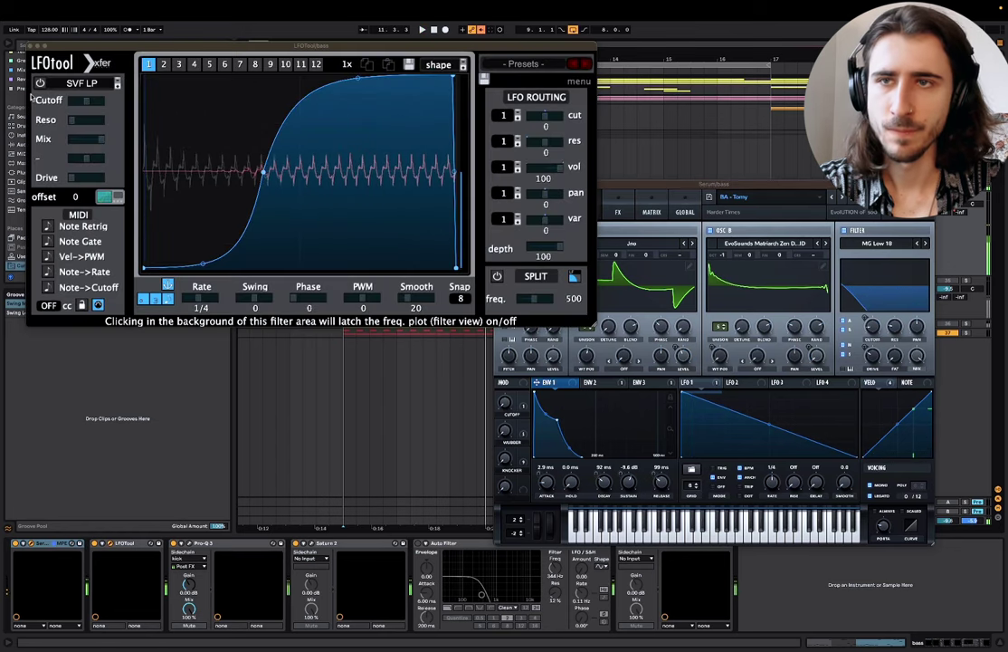
{"action": "left_click", "coordinate": [27, 46]}
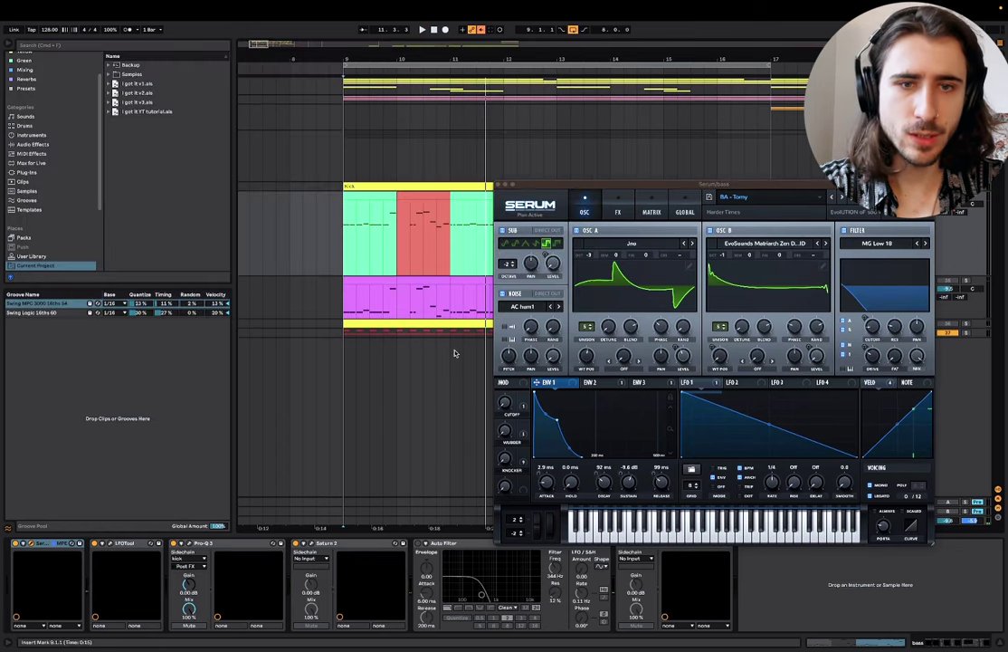
Step: Try modulating Osc B's unison detune with Env 2, and remove the modulation from it
{"action": "left_click", "coordinate": [599, 386]}
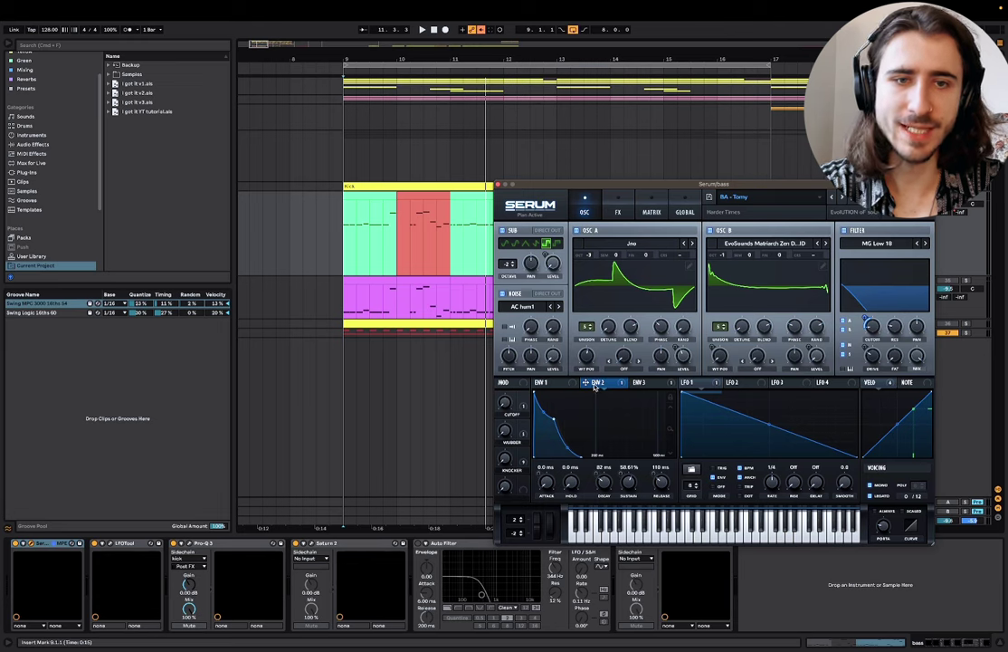
{"action": "left_click_drag", "start_coordinate": [595, 385], "coordinate": [744, 327]}
{"action": "key", "text": "space"}
{"action": "right_click", "coordinate": [744, 328]}
{"action": "left_click", "coordinate": [759, 362]}
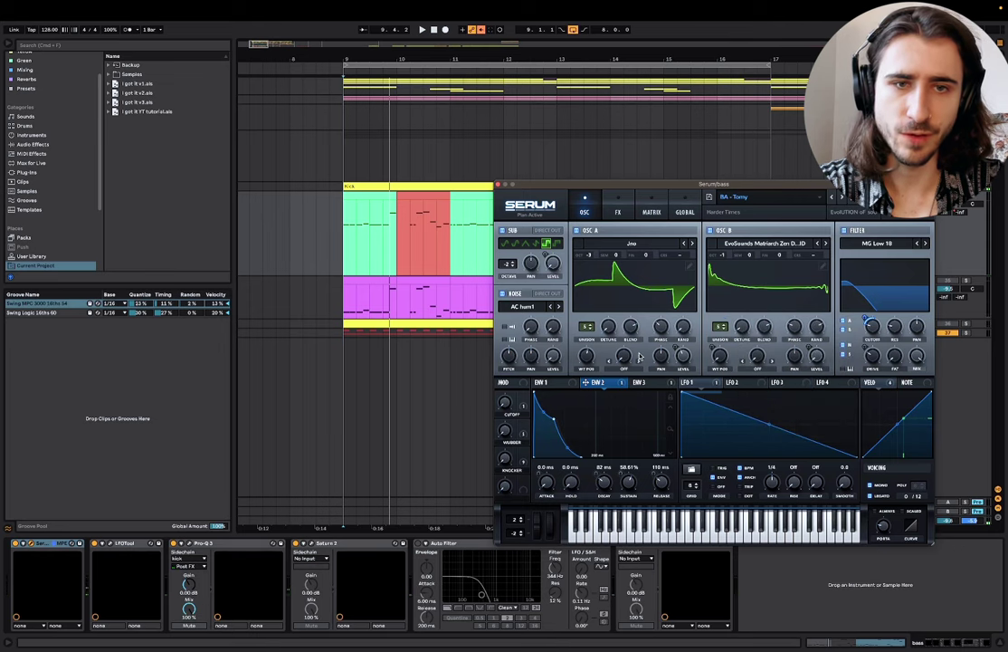
Step: Audition Env 2 modulating Osc A's unison detune with an amount of 81, and remove all modulators from that control
{"action": "mouse_move", "coordinate": [599, 326]}
{"action": "left_mouse_down"}
{"action": "mouse_move", "coordinate": [608, 356]}
{"action": "mouse_move", "coordinate": [599, 312]}
{"action": "left_mouse_up"}
{"action": "key", "text": "space"}
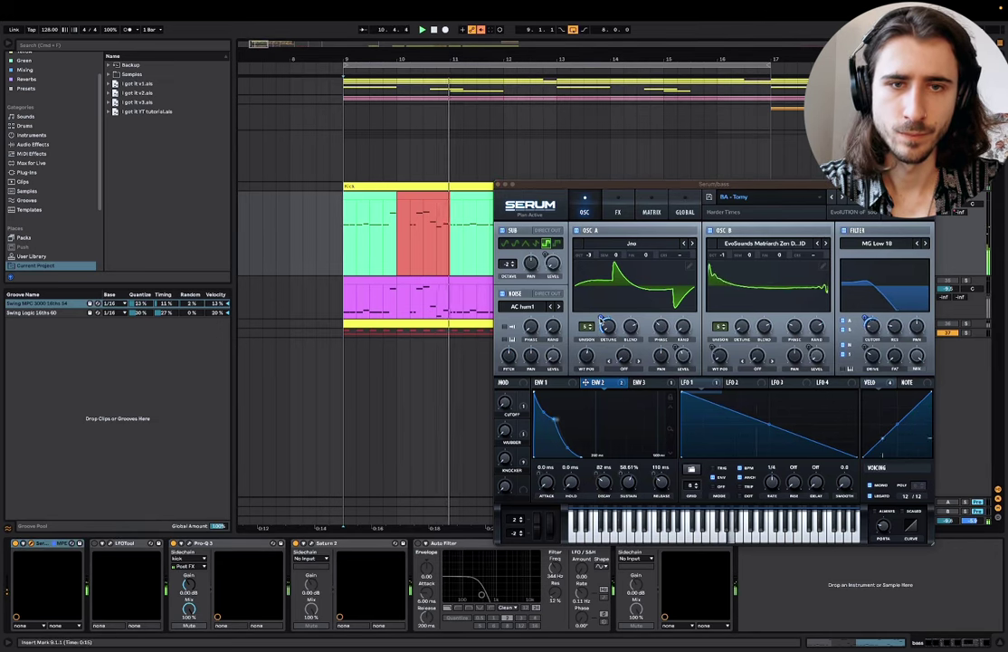
{"action": "left_click_drag", "start_coordinate": [600, 320], "coordinate": [602, 315]}
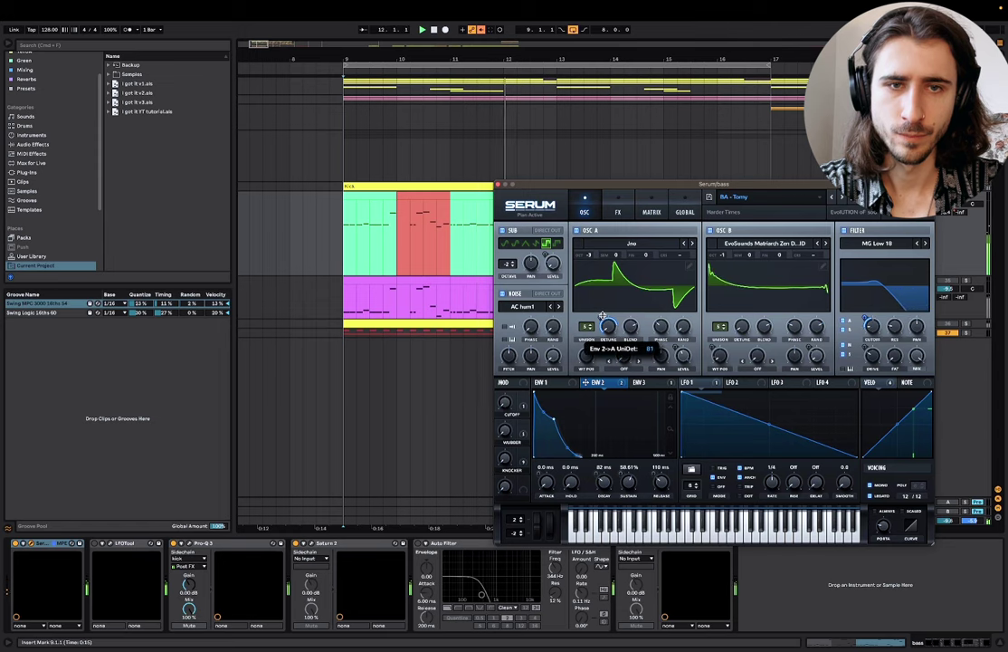
{"action": "right_click", "coordinate": [611, 323]}
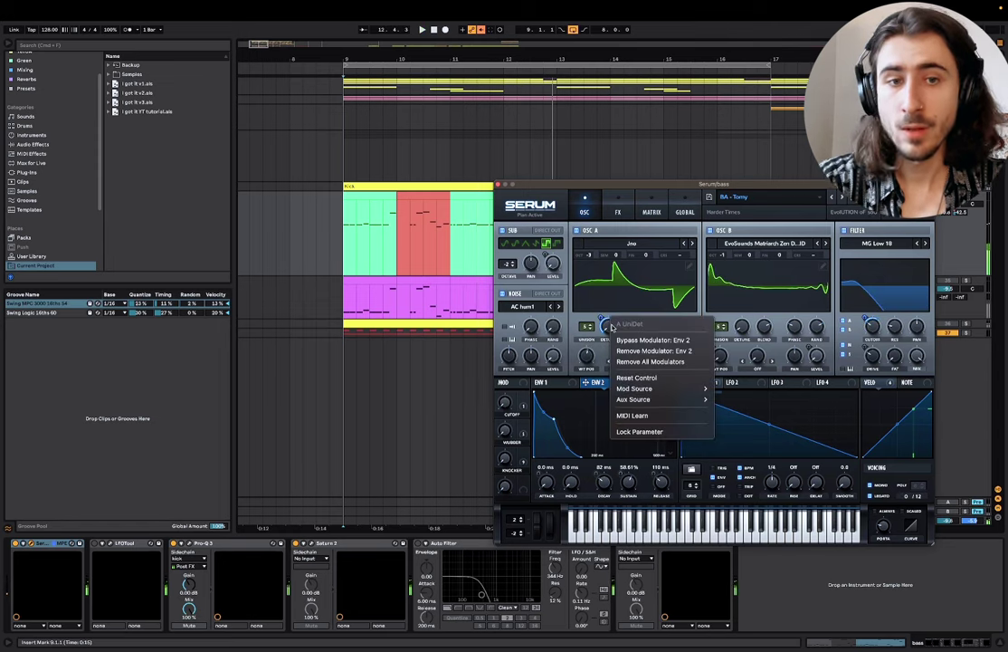
{"action": "left_click", "coordinate": [638, 362]}
Step: Set Env 3 to 76 ms decay and 42.40% sustain, and audition it modulating Osc A's unison detune
{"action": "left_click", "coordinate": [648, 382]}
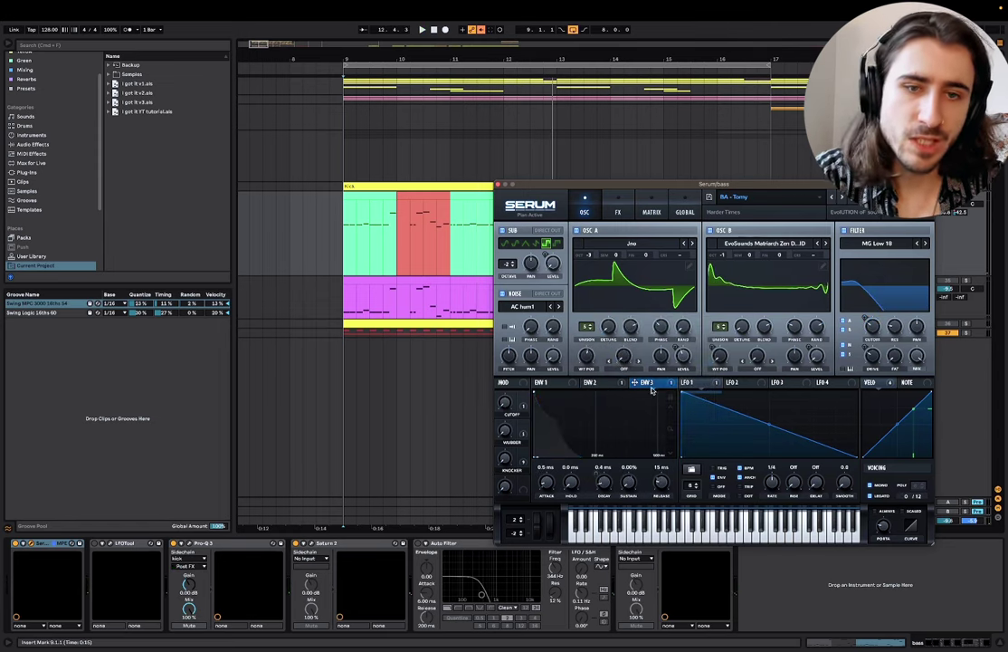
{"action": "left_click_drag", "start_coordinate": [601, 476], "coordinate": [627, 454]}
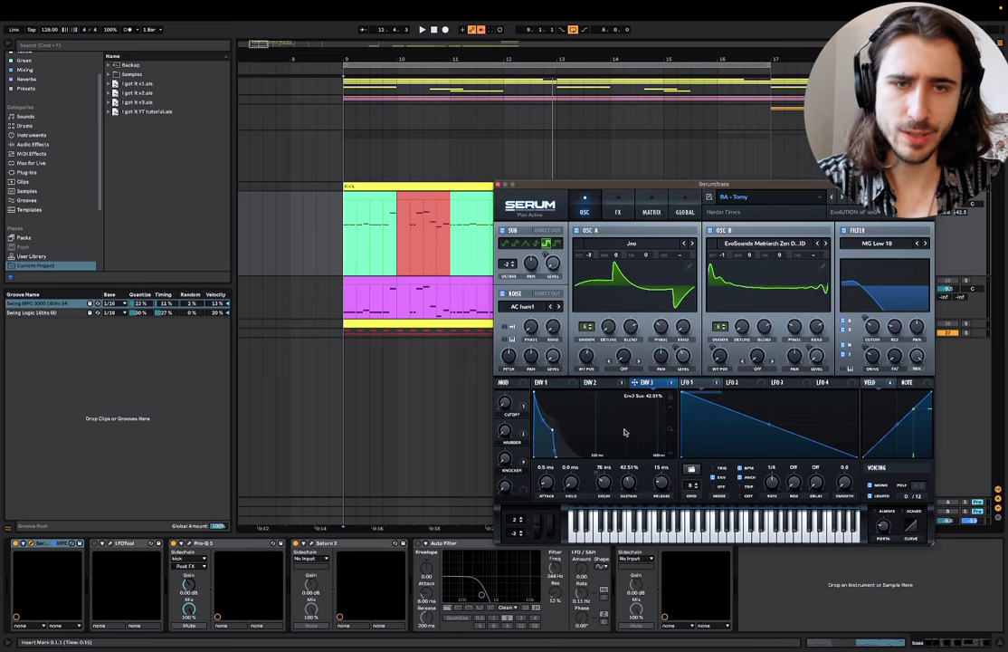
{"action": "left_click_drag", "start_coordinate": [644, 376], "coordinate": [608, 325]}
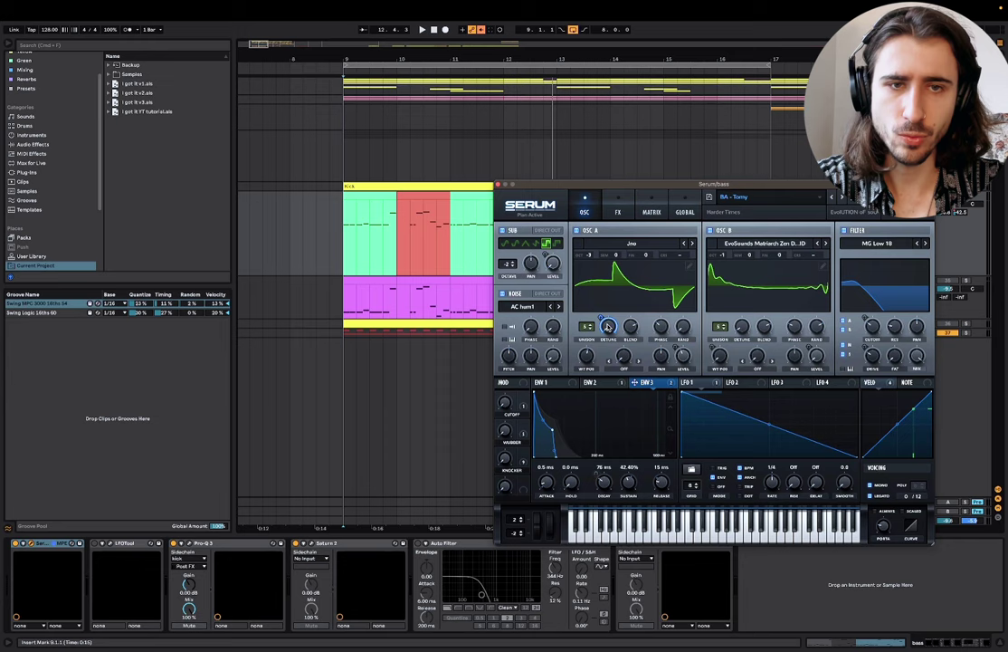
{"action": "key", "text": "space"}
{"action": "mouse_move", "coordinate": [605, 344]}
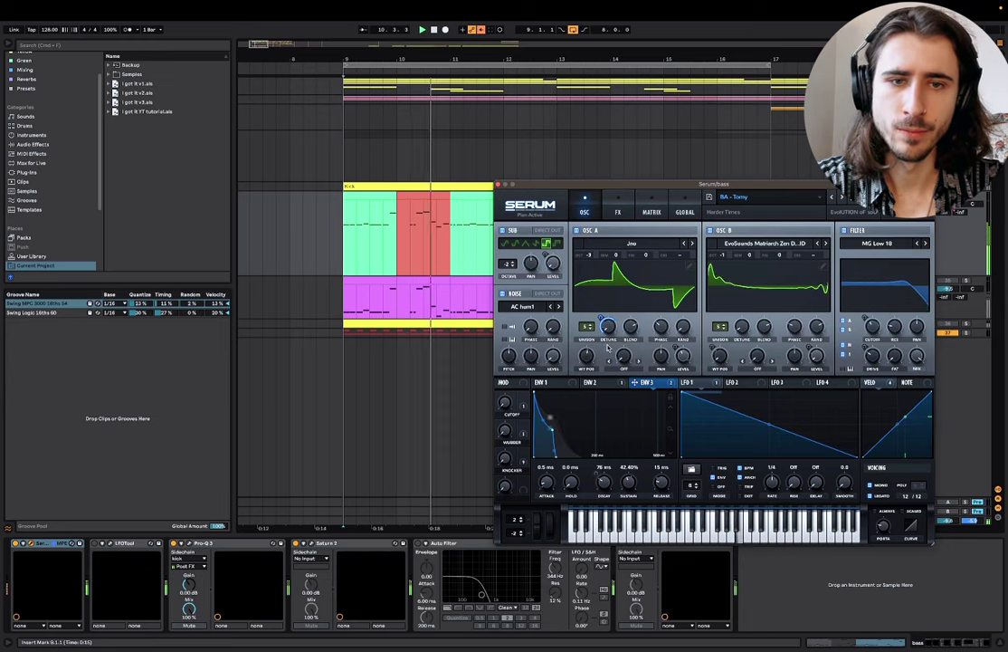
Step: Lower Env 3's decay to 1.3 ms and sustain to 12.52%, and remove all modulators from Osc A's detune
{"action": "left_click_drag", "start_coordinate": [607, 487], "coordinate": [610, 519]}
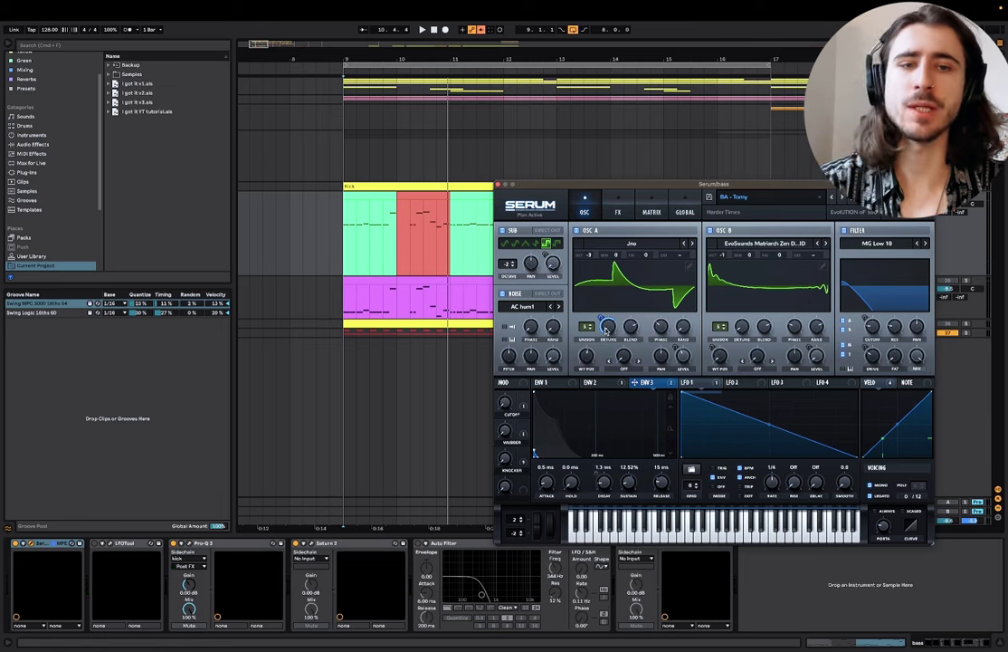
{"action": "right_click", "coordinate": [606, 329]}
{"action": "left_click", "coordinate": [628, 364]}
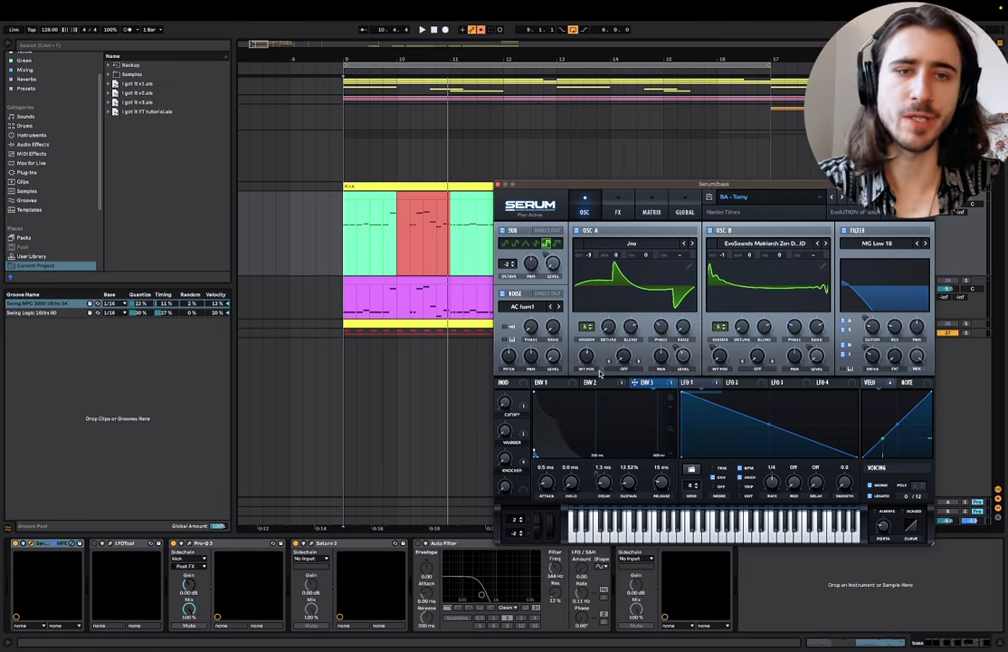
Step: Show the Env 1, velocity, note and Env 2 modulation sources in turn, and close the Serum window
{"action": "left_click", "coordinate": [542, 385]}
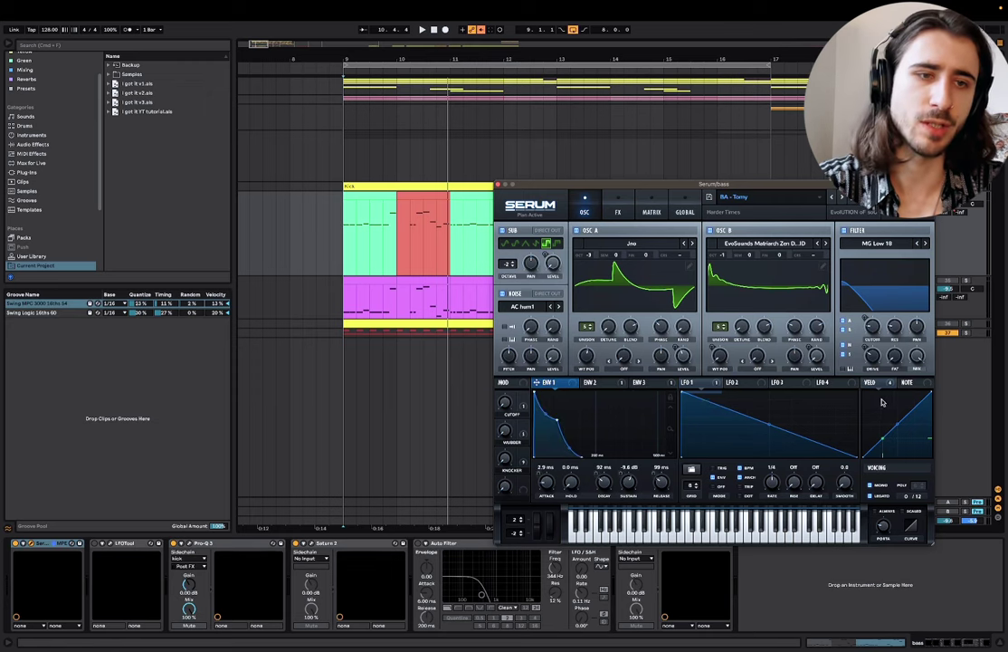
{"action": "left_click", "coordinate": [878, 380]}
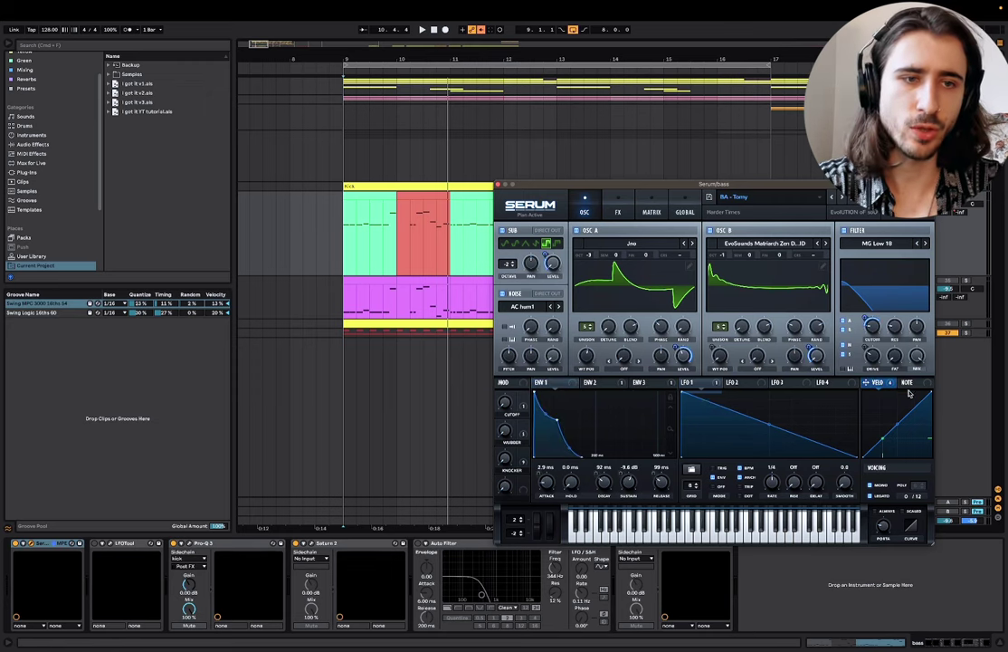
{"action": "left_click", "coordinate": [914, 383]}
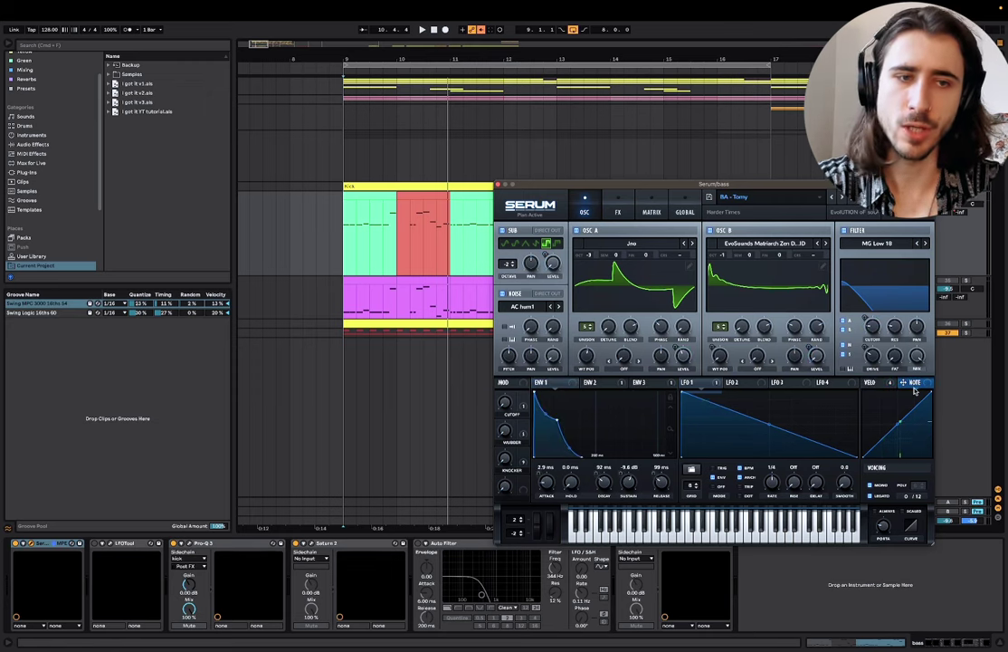
{"action": "left_click", "coordinate": [596, 385]}
{"action": "left_click_drag", "start_coordinate": [609, 331], "coordinate": [600, 273]}
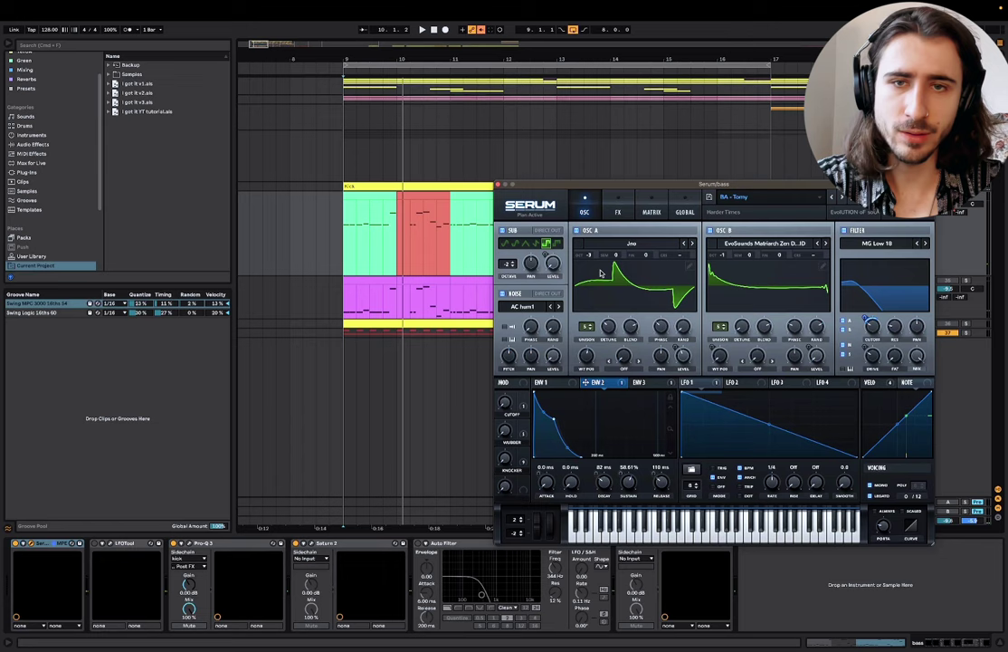
{"action": "left_click", "coordinate": [497, 186]}
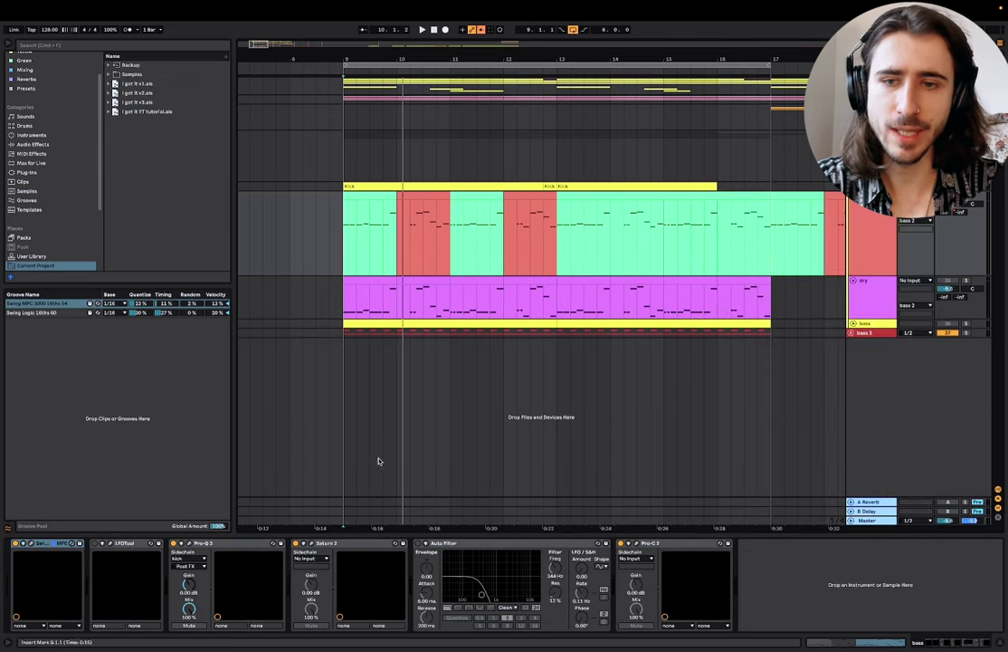
Step: Audition Env 2 modulating the high-band gain of Serum's EQ effect, and remove all modulators from that gain
{"action": "left_click", "coordinate": [32, 544]}
{"action": "left_click", "coordinate": [619, 211]}
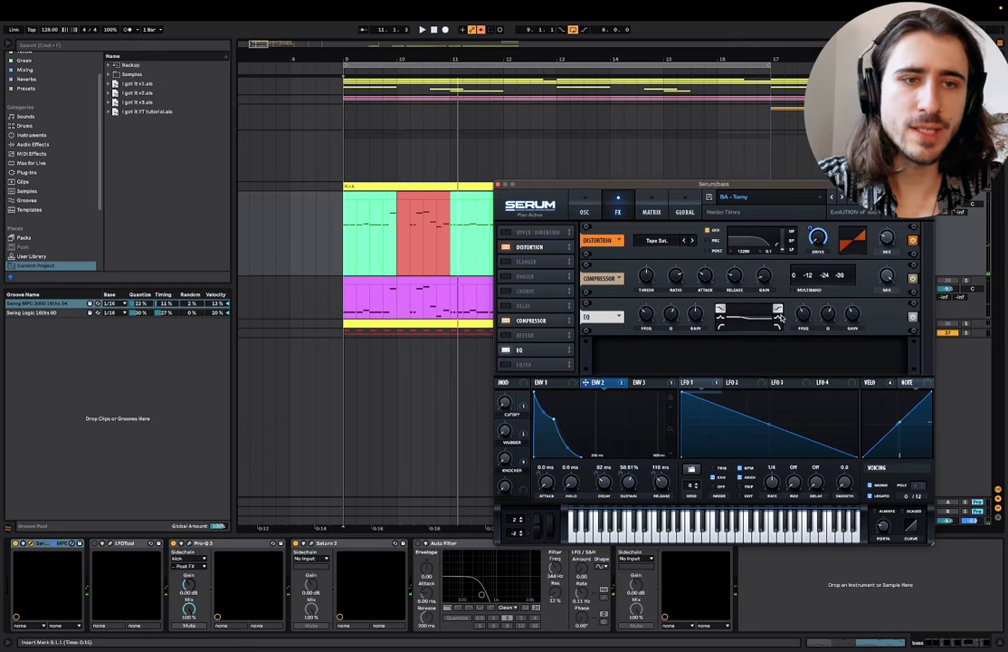
{"action": "key", "text": "space"}
{"action": "key", "text": "space"}
{"action": "left_click_drag", "start_coordinate": [593, 383], "coordinate": [853, 313]}
{"action": "mouse_move", "coordinate": [850, 310]}
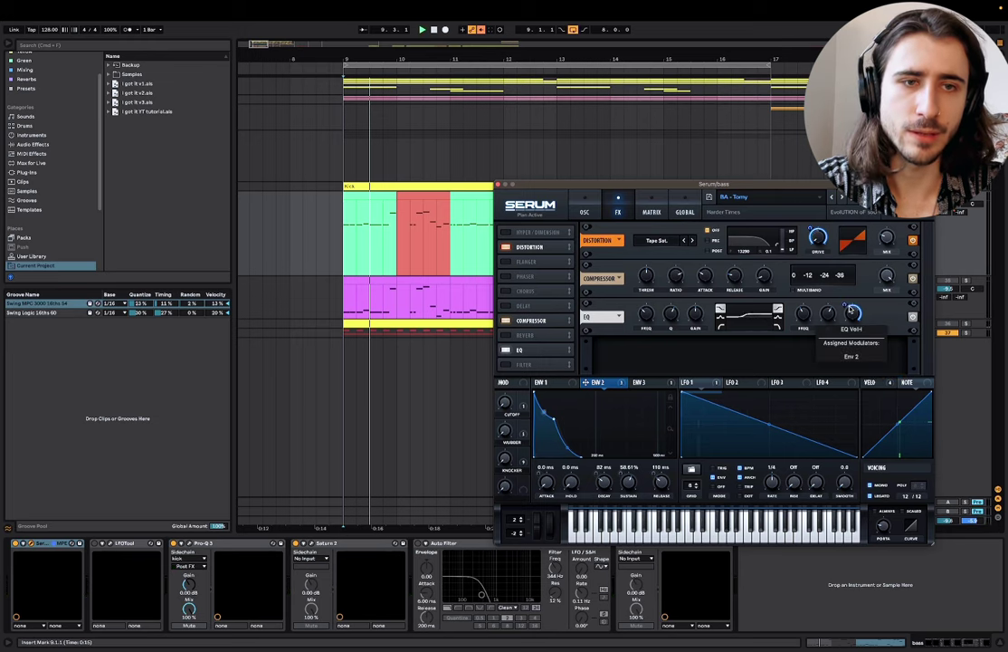
{"action": "left_click_drag", "start_coordinate": [847, 306], "coordinate": [852, 320]}
{"action": "key", "text": "space"}
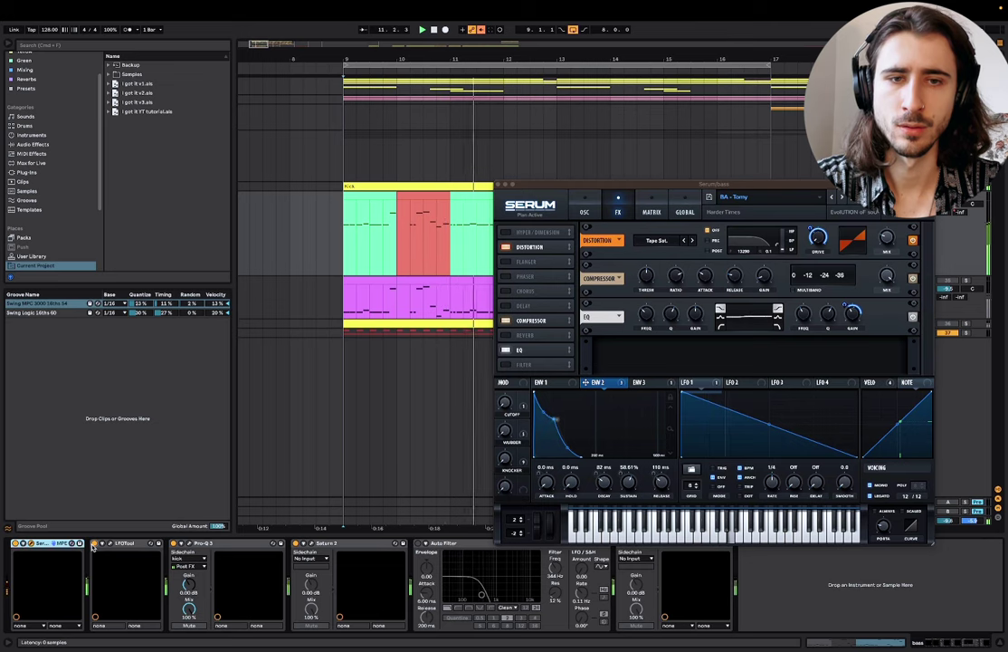
{"action": "right_click", "coordinate": [852, 314]}
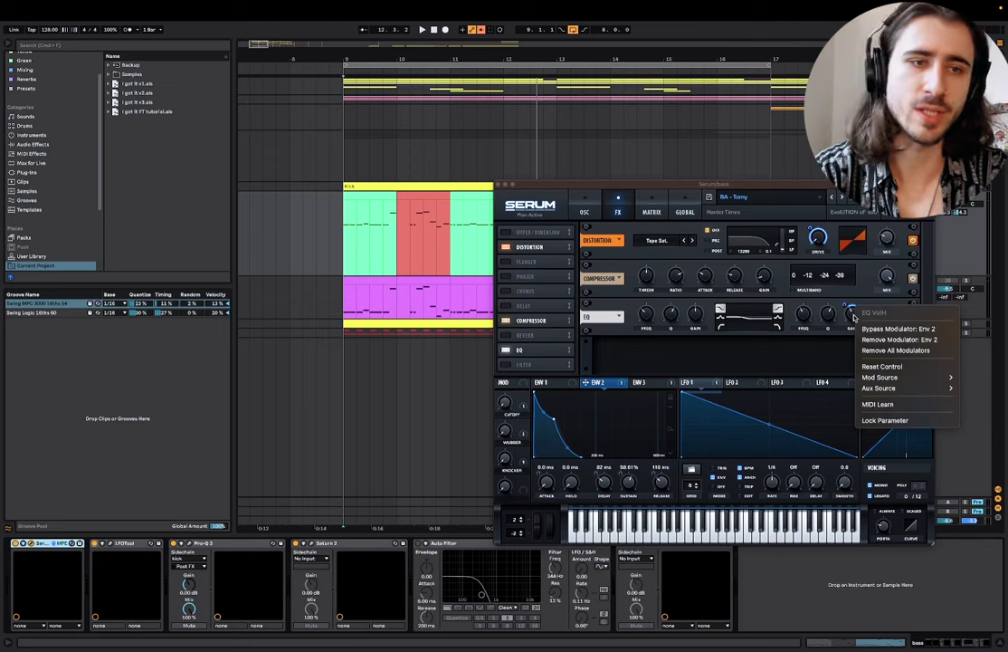
{"action": "left_click", "coordinate": [881, 351]}
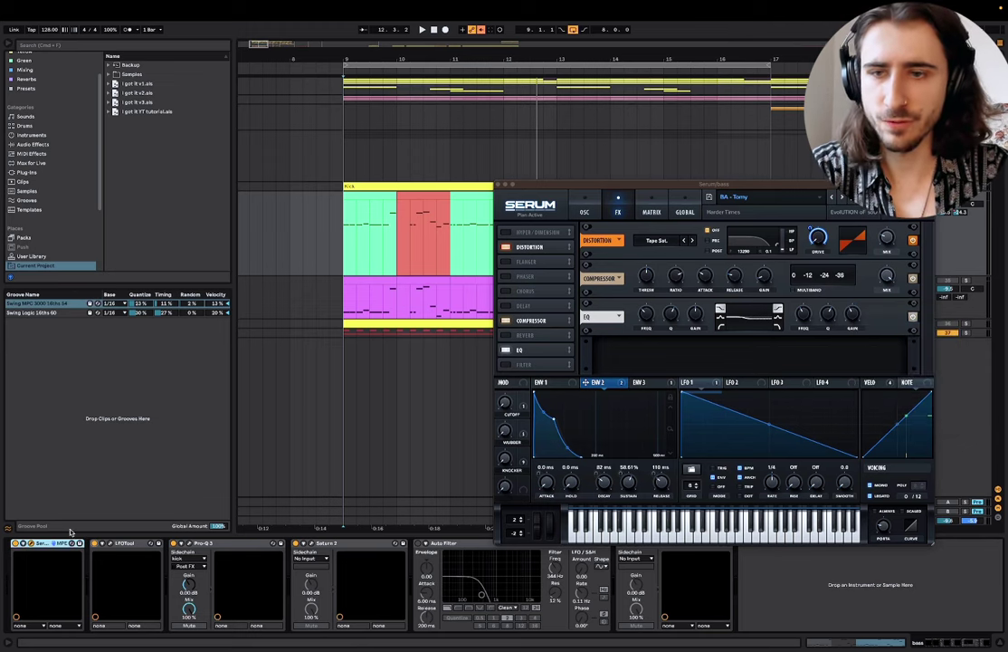
Step: Switch to Keynote and go over the Filter, ADSR and FX items on the Tech House Bass Automation slide
{"action": "key", "text": "super+Tab"}
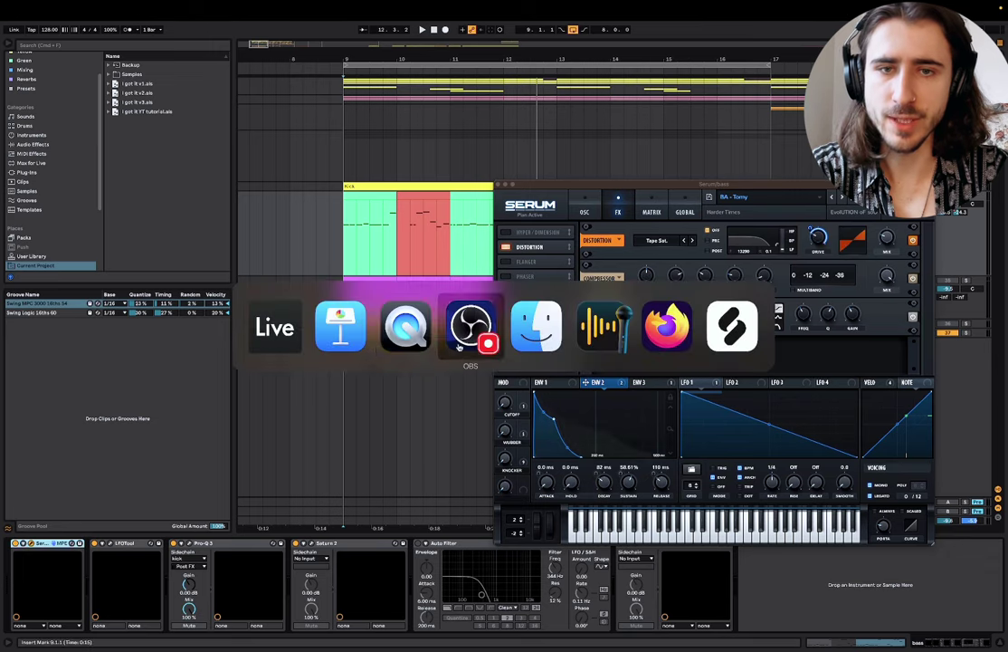
{"action": "left_click", "coordinate": [340, 328]}
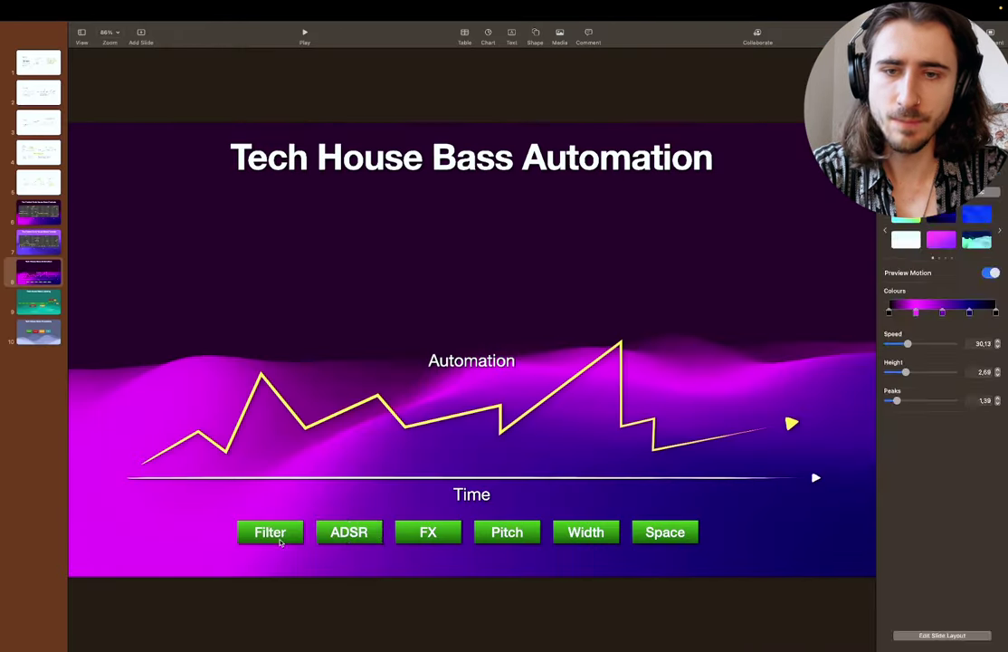
{"action": "left_click_drag", "start_coordinate": [202, 533], "coordinate": [373, 556]}
{"action": "left_click_drag", "start_coordinate": [399, 499], "coordinate": [426, 543]}
Step: Return to Ableton Live, close the Serum window and unfold the Serum device's configured parameters
{"action": "key", "text": "super+Tab"}
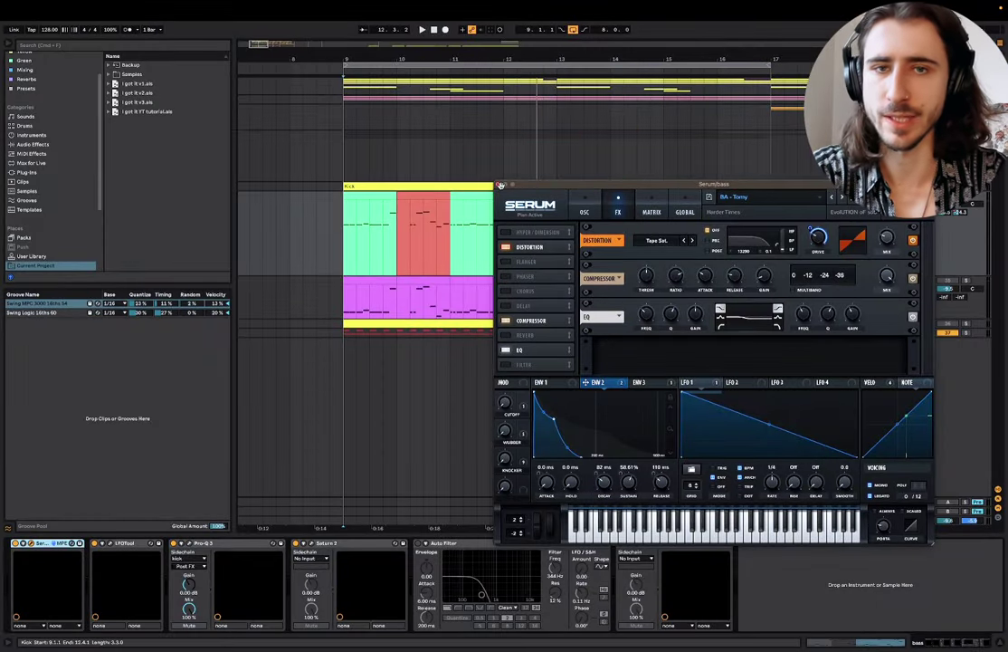
{"action": "left_click", "coordinate": [497, 184]}
{"action": "left_click", "coordinate": [22, 542]}
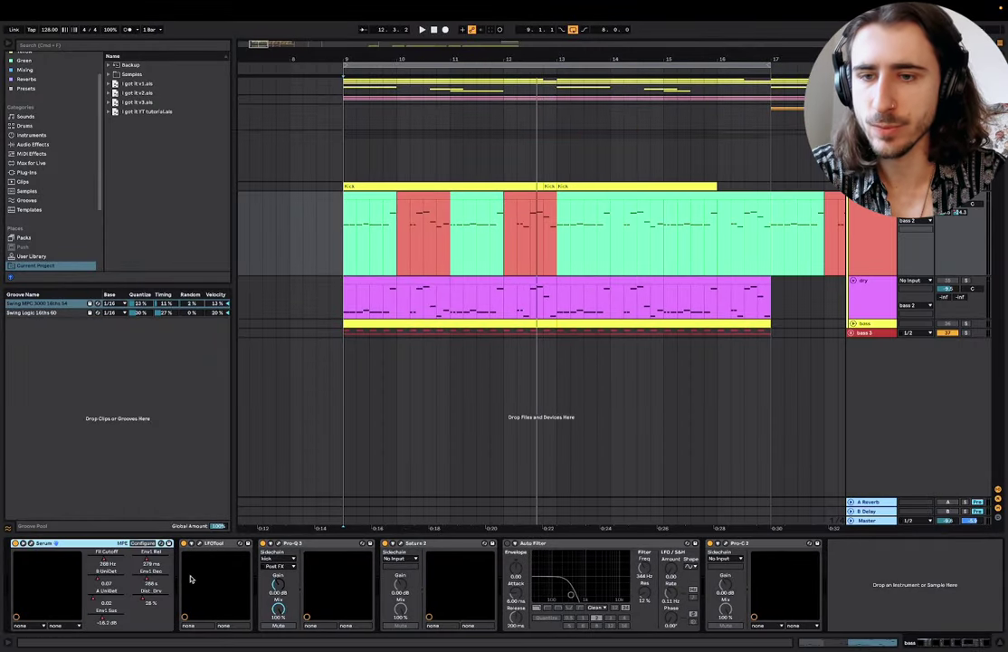
Step: Reopen the Serum window, move it below the bass clips and play the automated bass from bar 9
{"action": "left_click", "coordinate": [32, 543]}
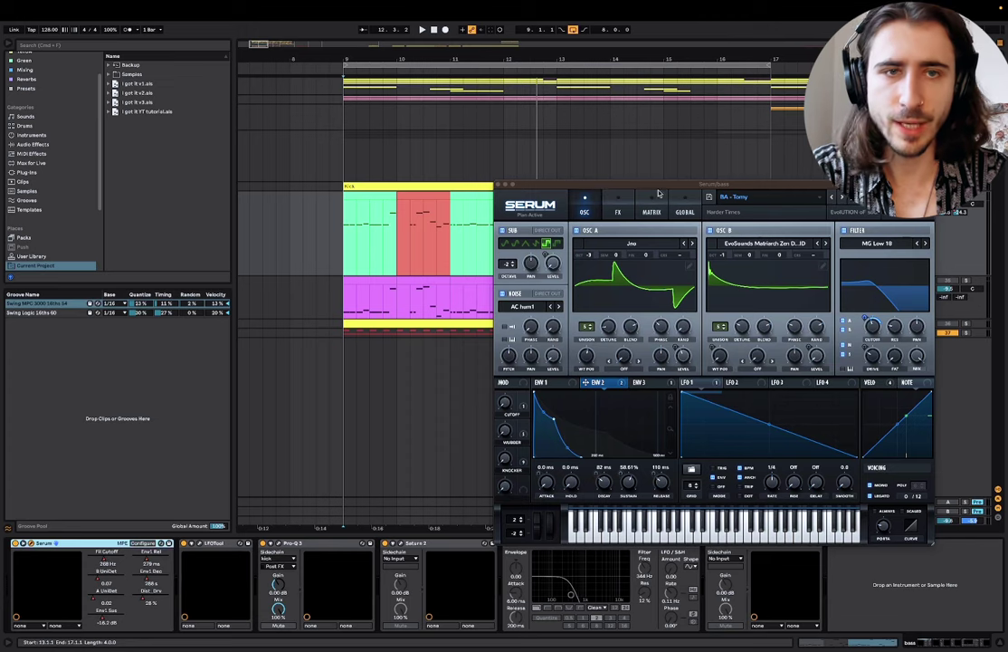
{"action": "left_click_drag", "start_coordinate": [659, 193], "coordinate": [645, 304]}
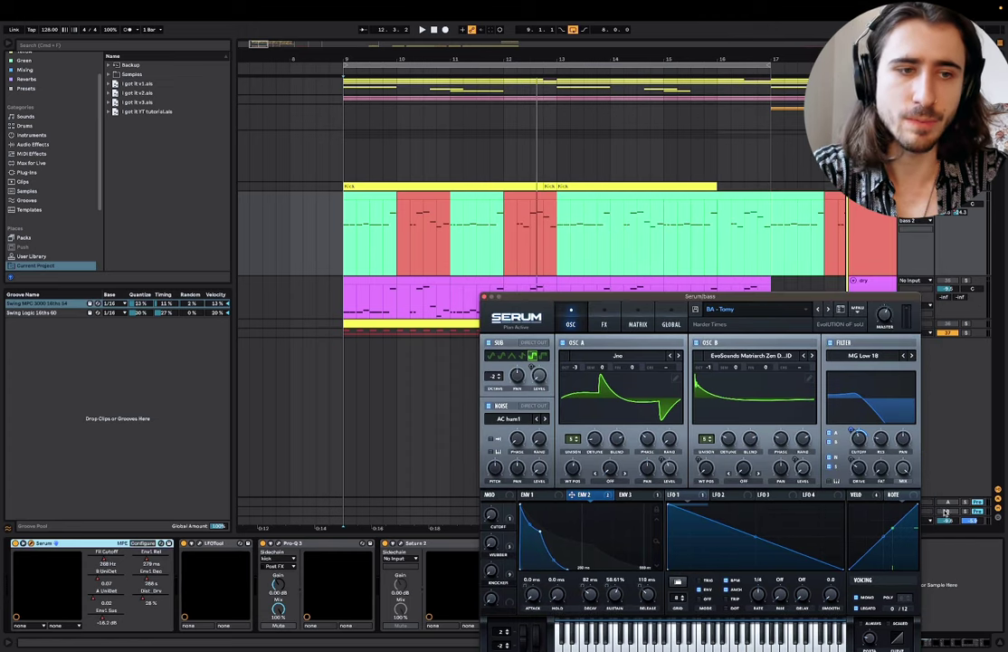
{"action": "key", "text": "space"}
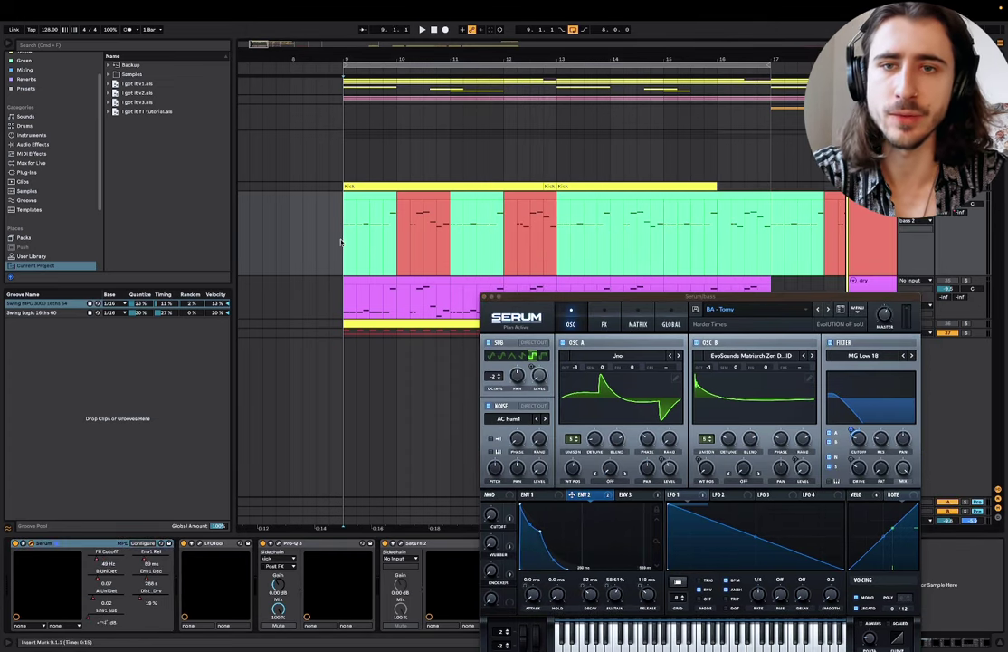
{"action": "key", "text": "space"}
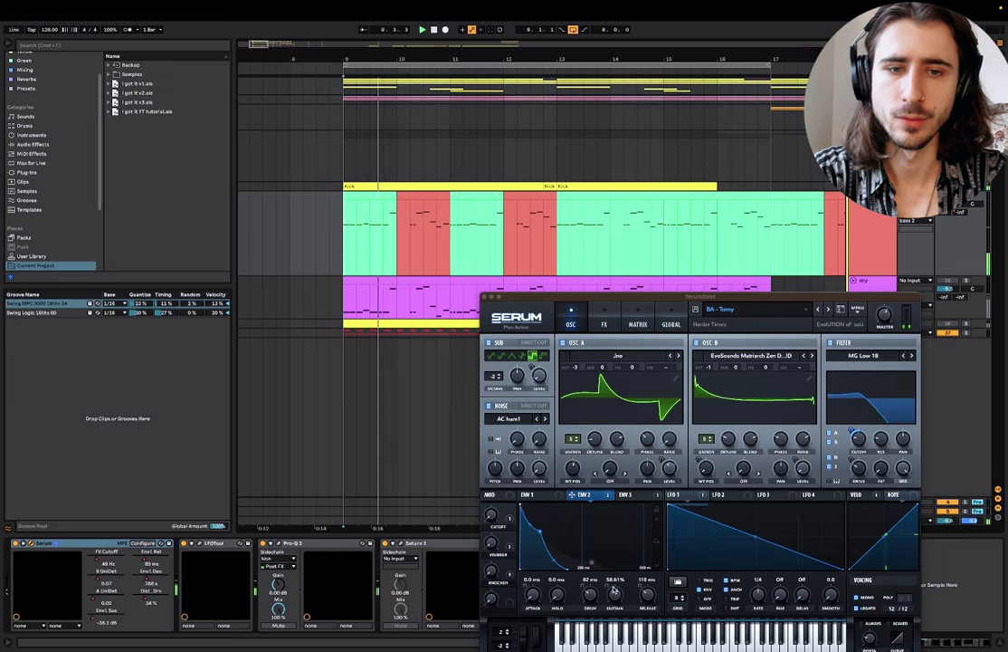
Step: Check Env 1 and Env 2 during playback, and show the B UniDet automation on the bass track
{"action": "left_click", "coordinate": [530, 495]}
{"action": "left_click", "coordinate": [585, 494]}
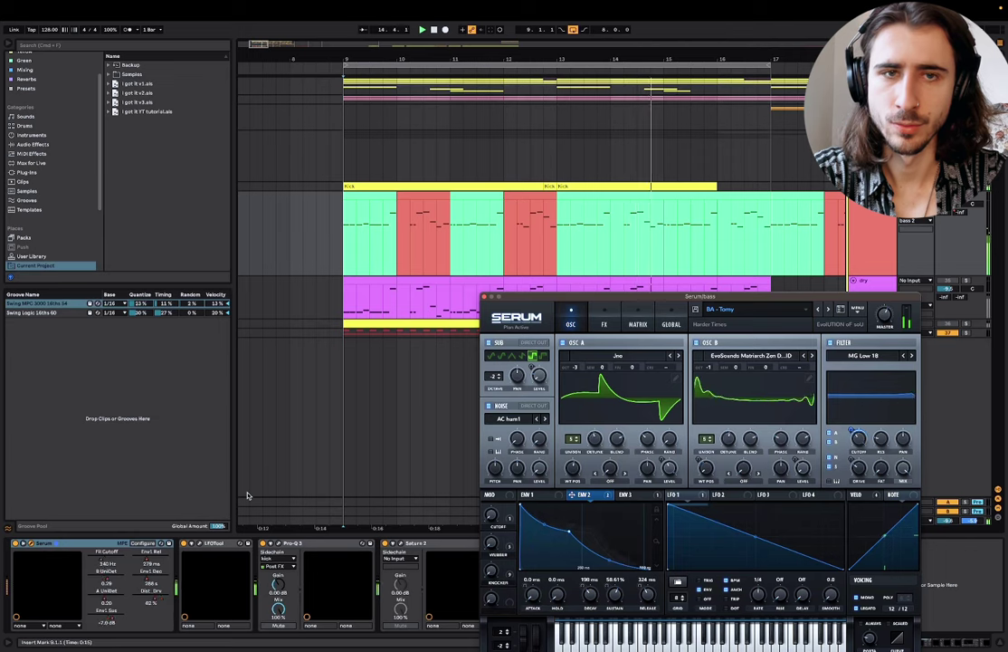
{"action": "right_click", "coordinate": [98, 577]}
{"action": "left_click", "coordinate": [123, 580]}
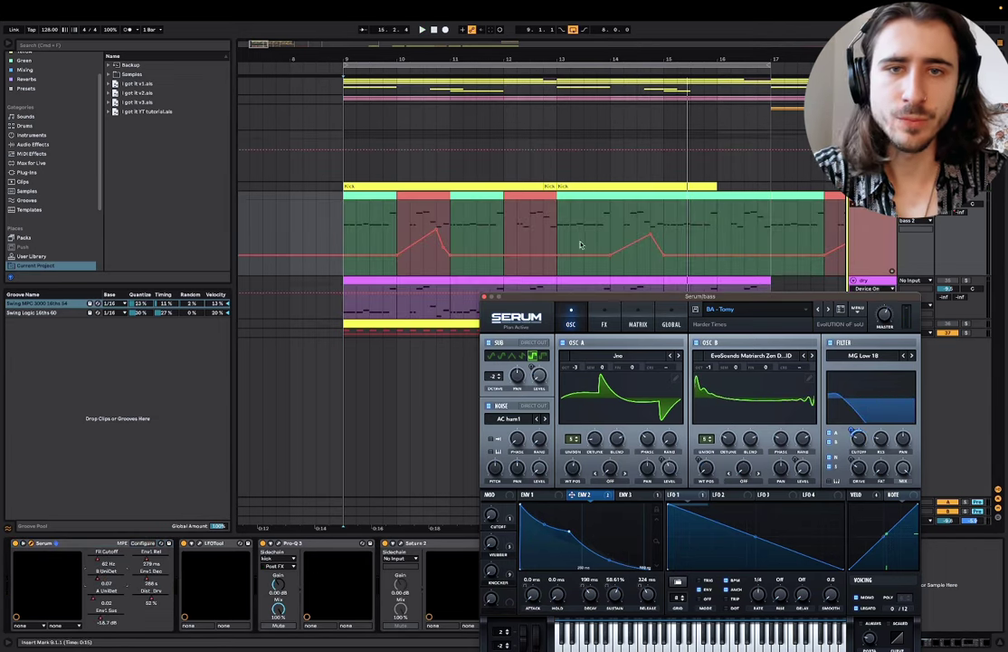
Step: Select bars 13 to 15 on the bass track and audition their B UniDet automation
{"action": "scroll", "coordinate": [598, 254], "scroll_direction": "right", "scroll_amount": 3}
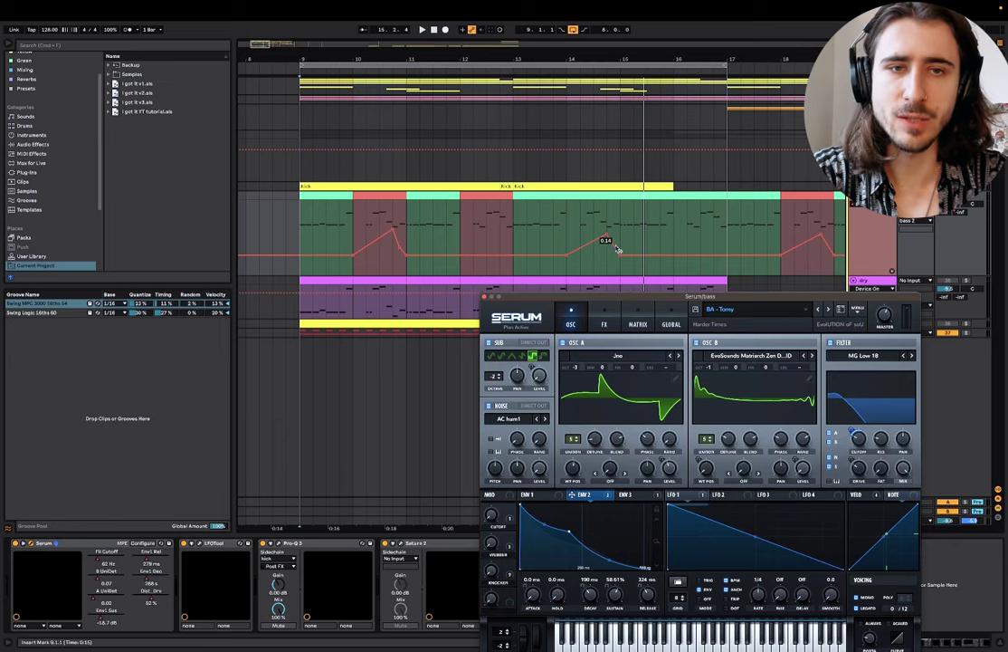
{"action": "scroll", "coordinate": [616, 249], "scroll_direction": "up", "scroll_amount": 3}
{"action": "left_click_drag", "start_coordinate": [438, 225], "coordinate": [625, 267]}
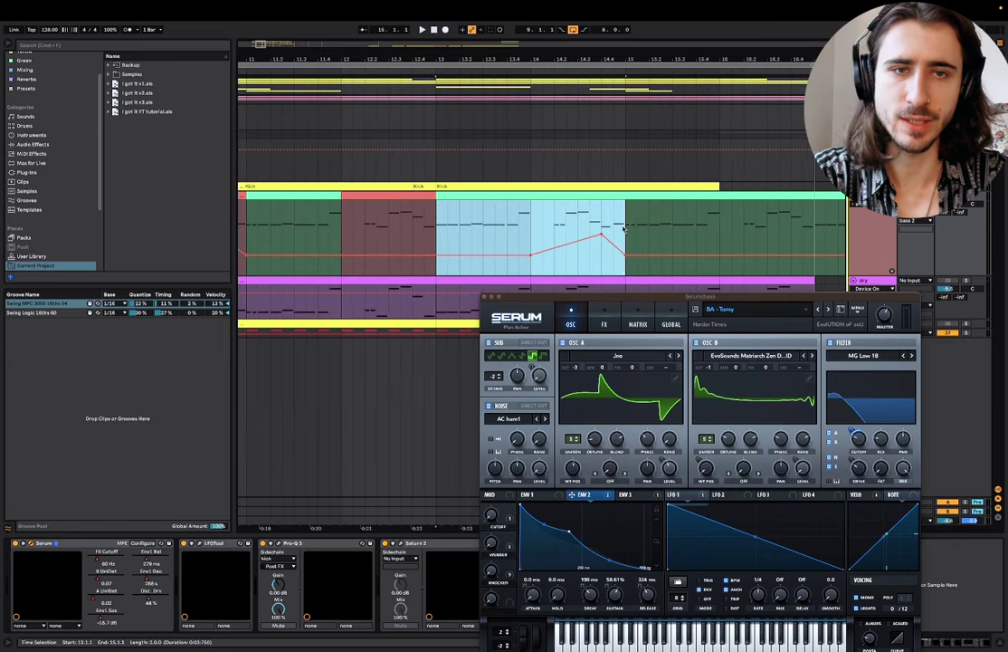
{"action": "key", "text": "space"}
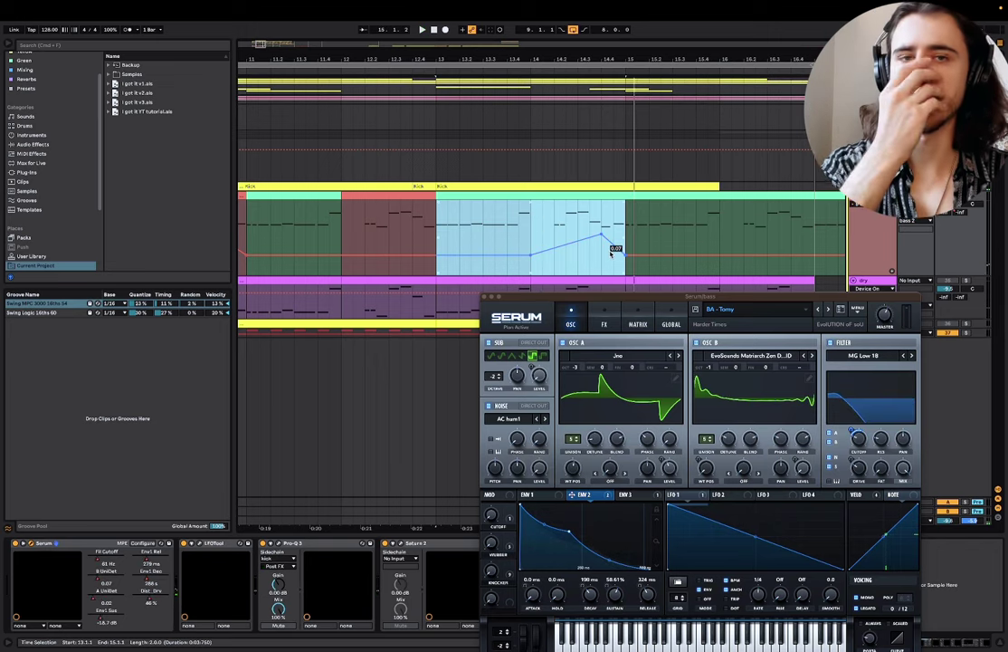
Step: Compare the detune automation on the red bass clips at bars 10 and 12
{"action": "scroll", "coordinate": [585, 187], "scroll_direction": "down", "scroll_amount": 4}
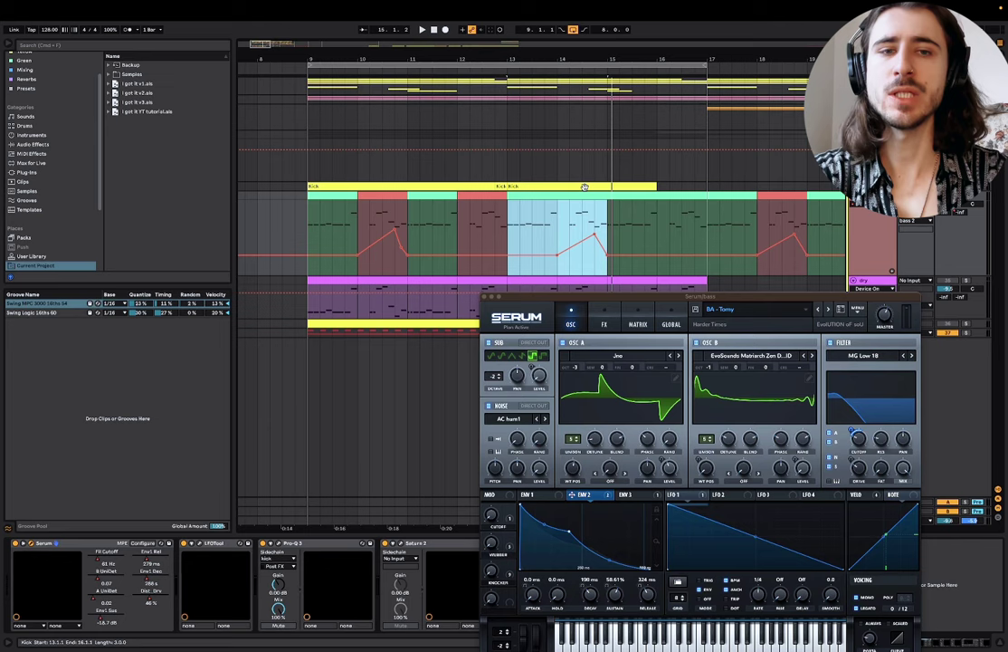
{"action": "left_click", "coordinate": [380, 198]}
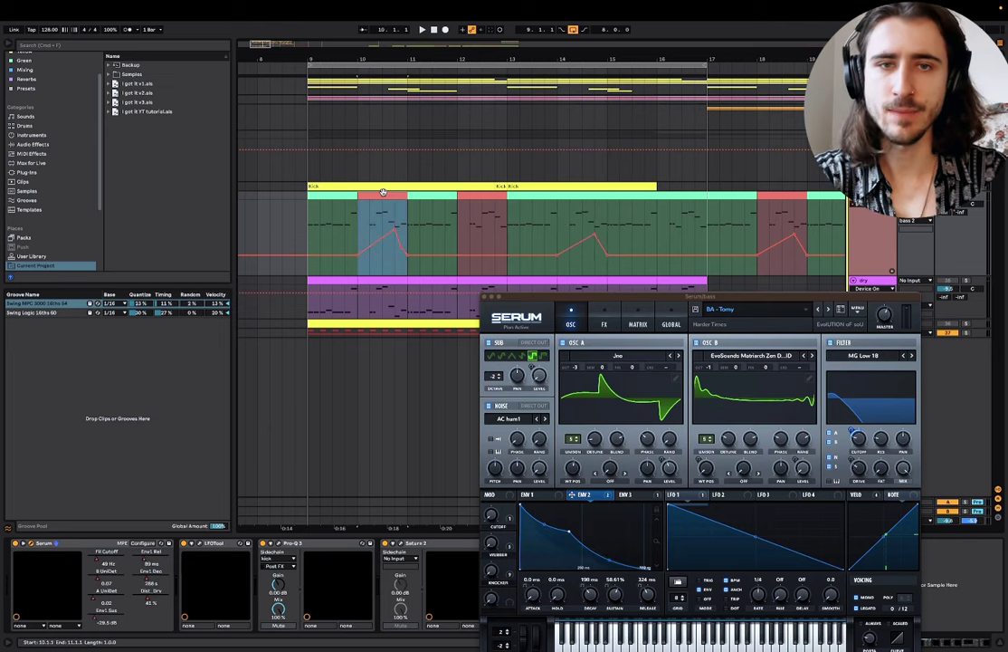
{"action": "left_click", "coordinate": [482, 197]}
{"action": "left_click", "coordinate": [377, 197]}
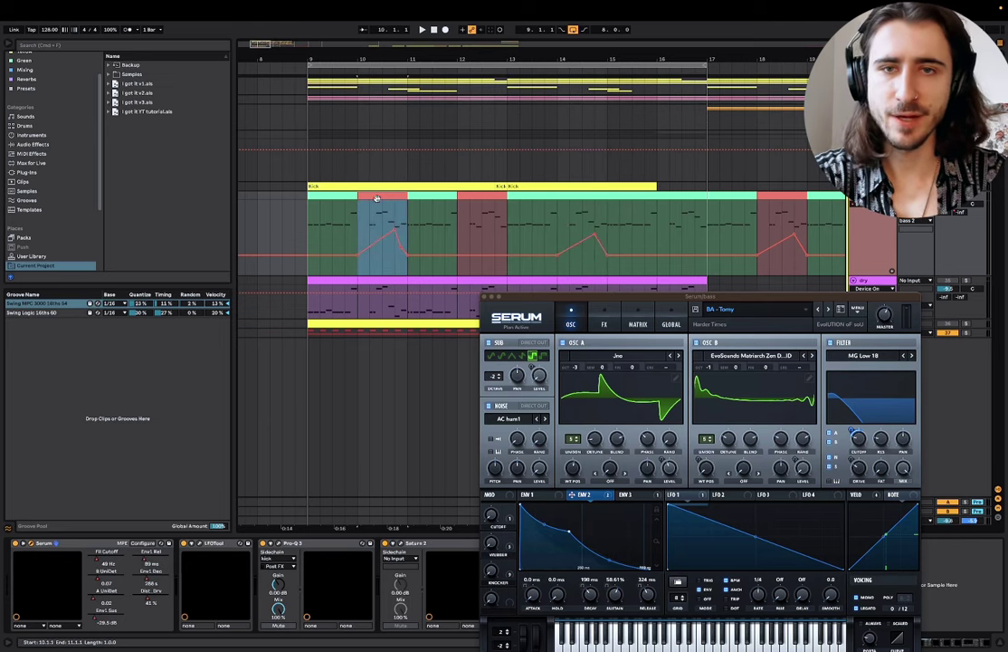
{"action": "left_click", "coordinate": [488, 198]}
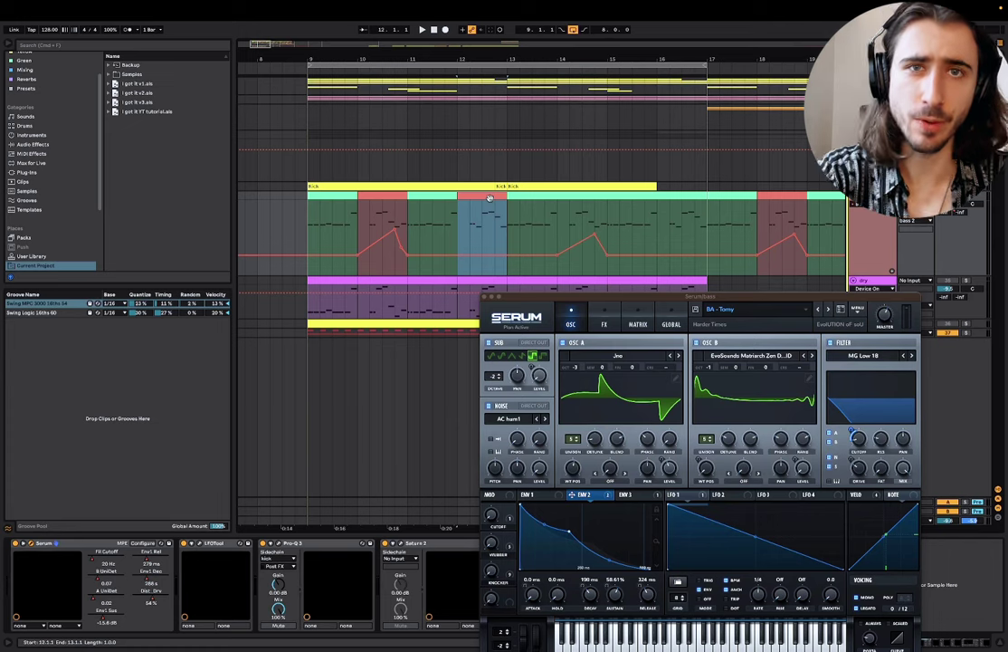
Step: Colour the bass clip sections at bars 14 and 16 red to match the clips at bars 10 and 12
{"action": "left_click_drag", "start_coordinate": [559, 222], "coordinate": [599, 201]}
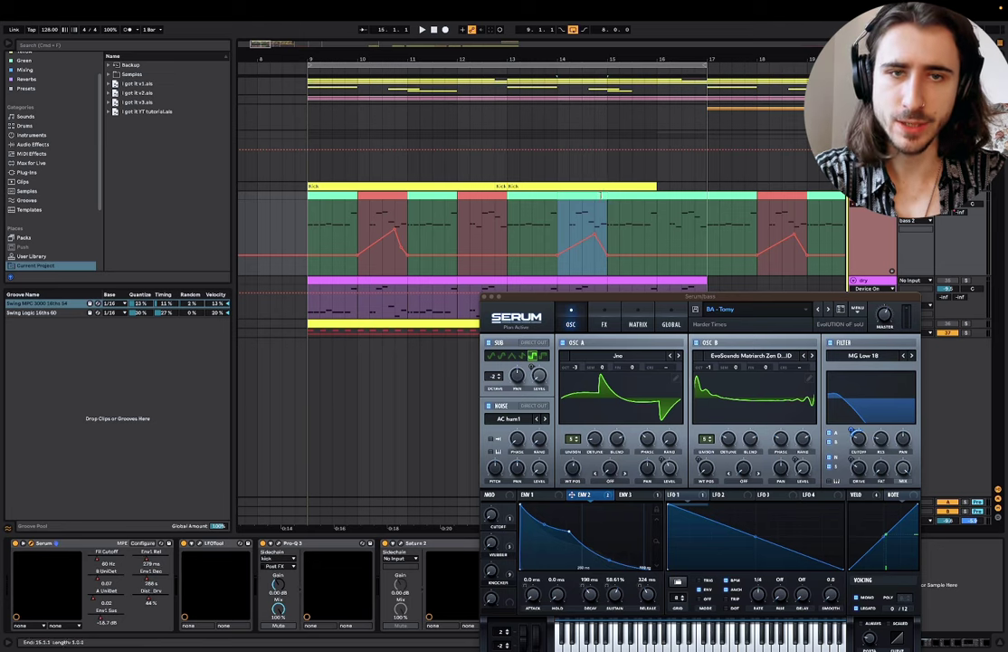
{"action": "right_click", "coordinate": [600, 201]}
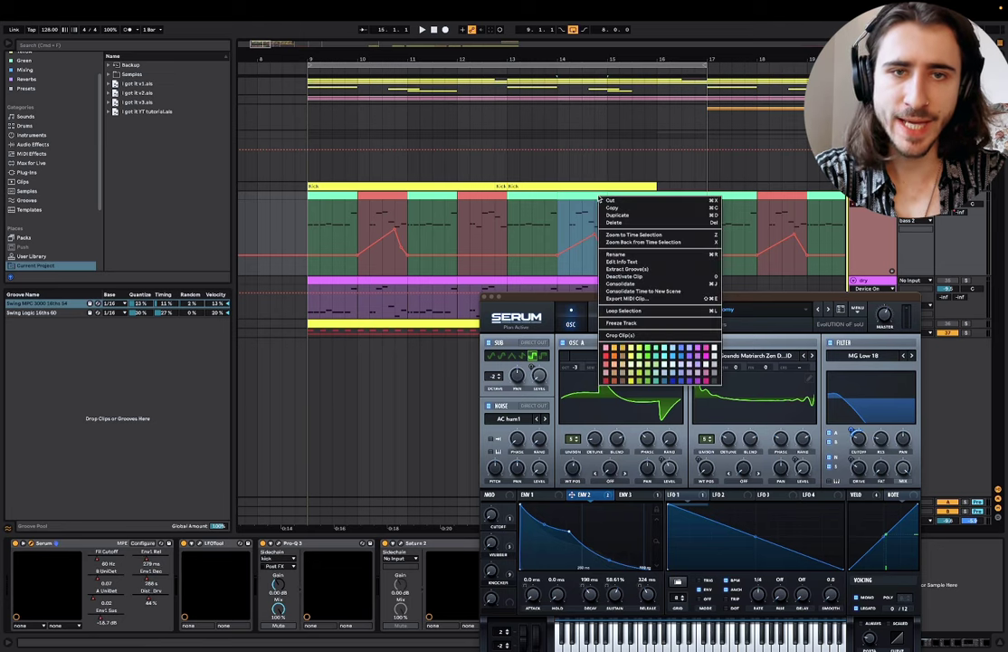
{"action": "left_click", "coordinate": [604, 366]}
{"action": "left_click_drag", "start_coordinate": [655, 221], "coordinate": [709, 198]}
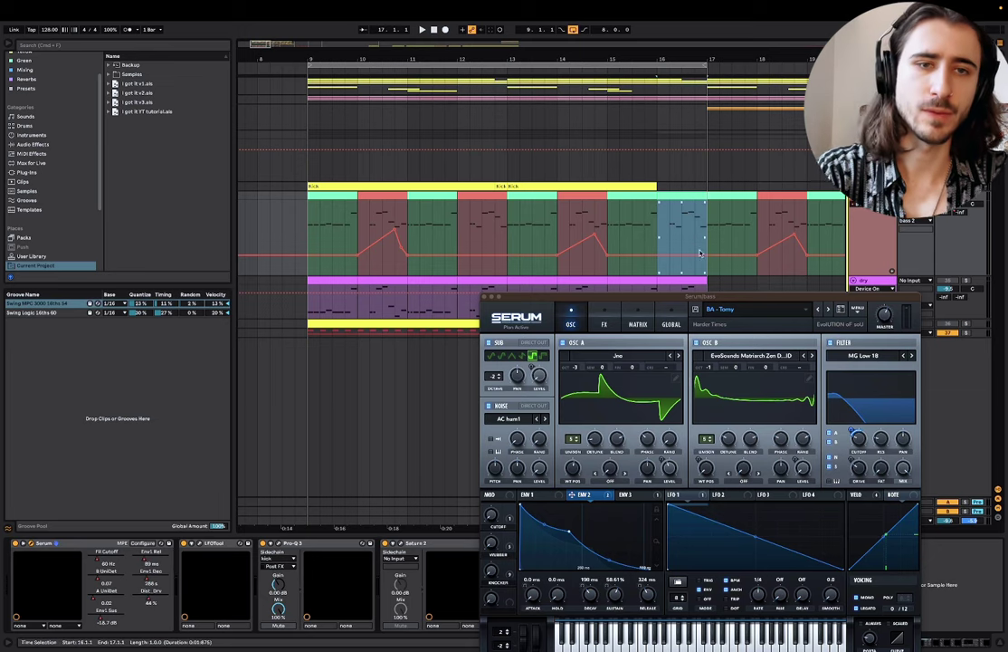
{"action": "right_click", "coordinate": [692, 198]}
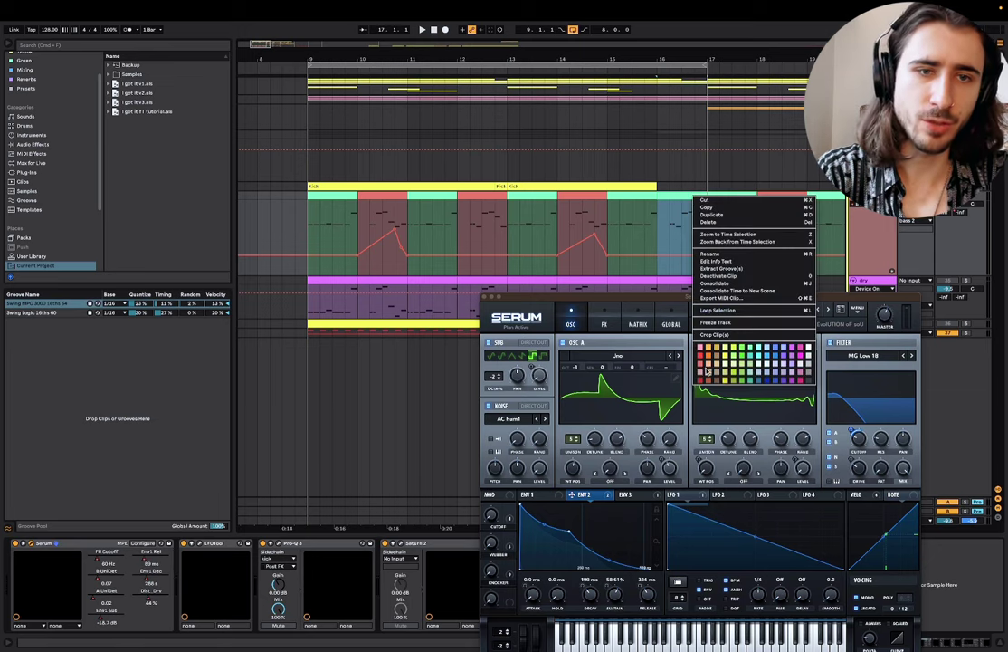
{"action": "left_click", "coordinate": [701, 364]}
Step: Compare the green bass clips at bars 9 and 11 with the red ones at bars 14 and 16
{"action": "left_click", "coordinate": [316, 197]}
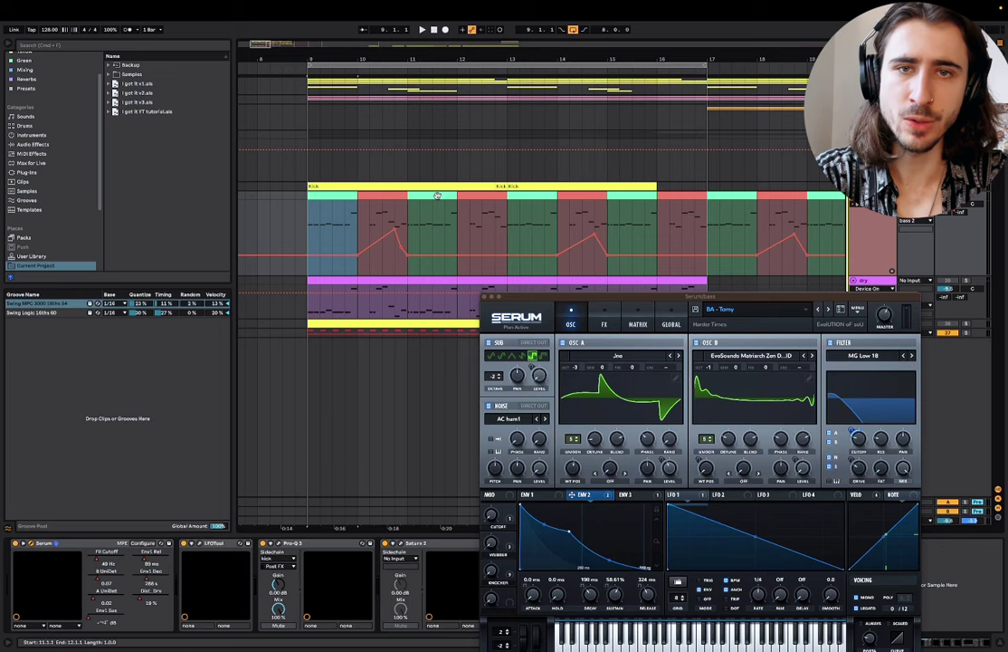
{"action": "left_click", "coordinate": [438, 196]}
{"action": "left_click", "coordinate": [579, 217]}
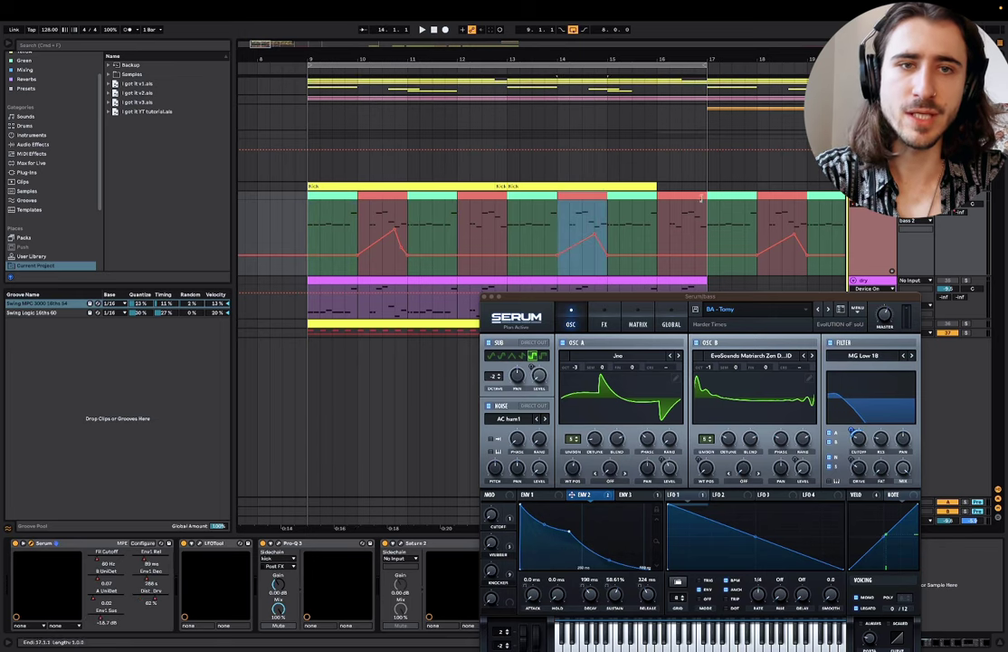
{"action": "left_click", "coordinate": [674, 217]}
{"action": "left_click", "coordinate": [575, 195]}
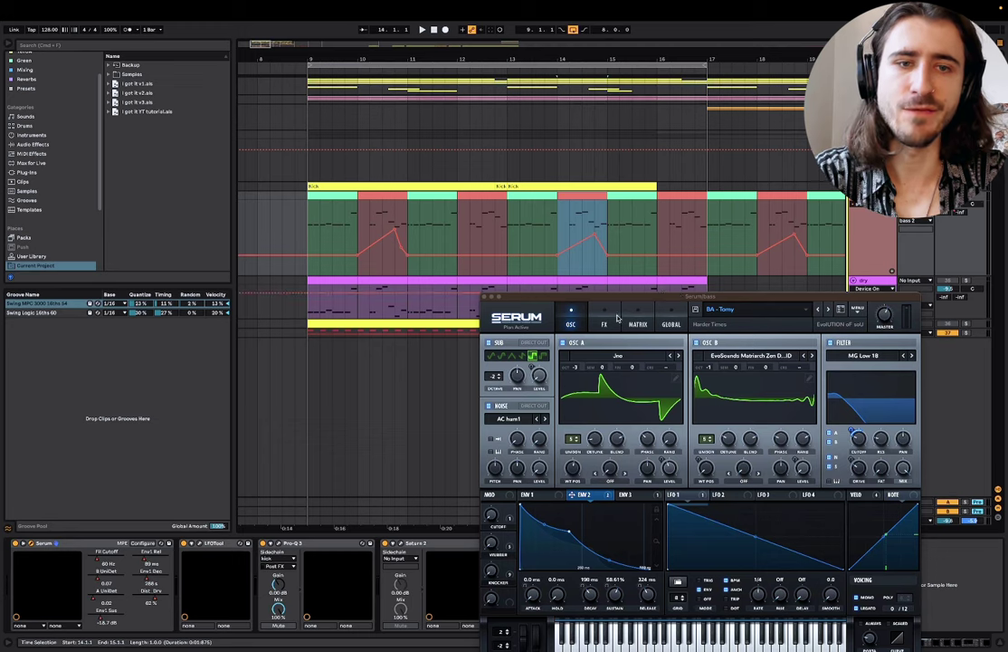
Step: Remove the modulation from the Drive of Serum's distortion effect and show its re-enabled automation on the bass track
{"action": "left_click", "coordinate": [617, 318]}
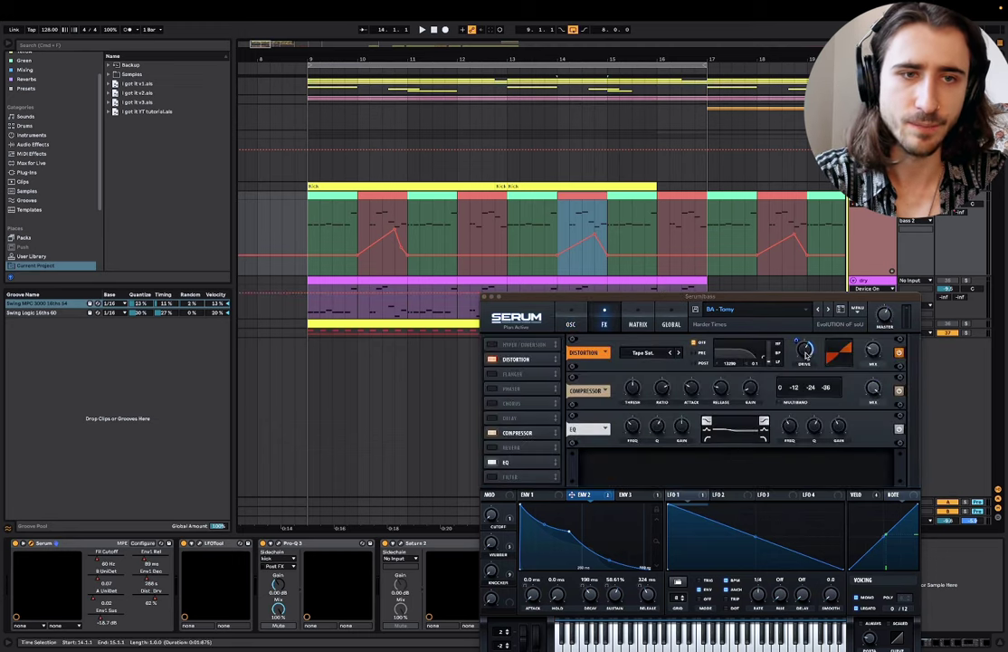
{"action": "right_click", "coordinate": [806, 355]}
{"action": "left_click", "coordinate": [819, 388]}
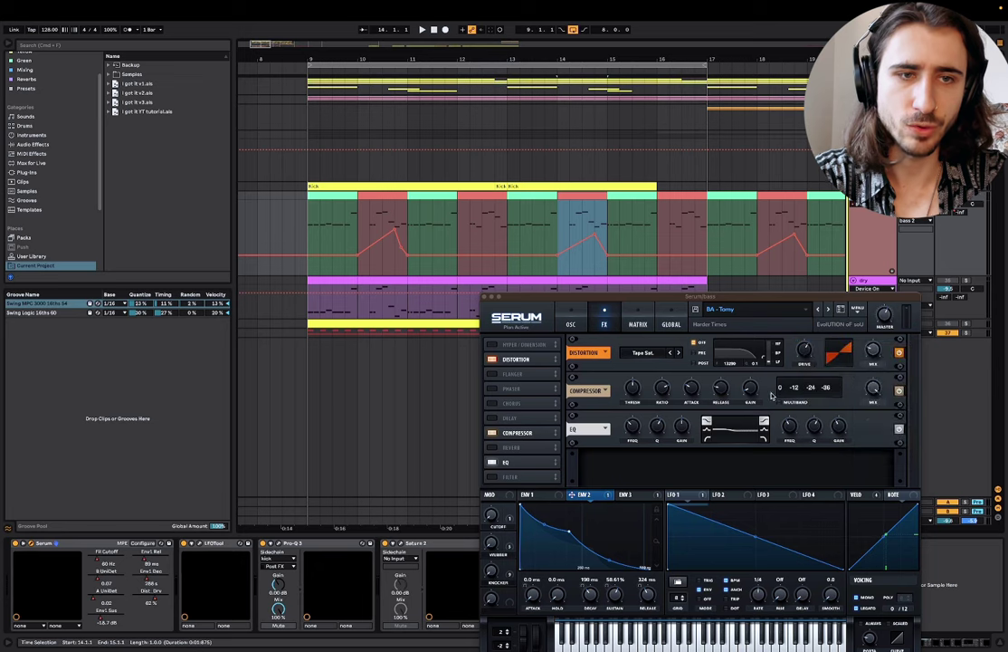
{"action": "left_click", "coordinate": [806, 351]}
{"action": "left_click", "coordinate": [480, 31]}
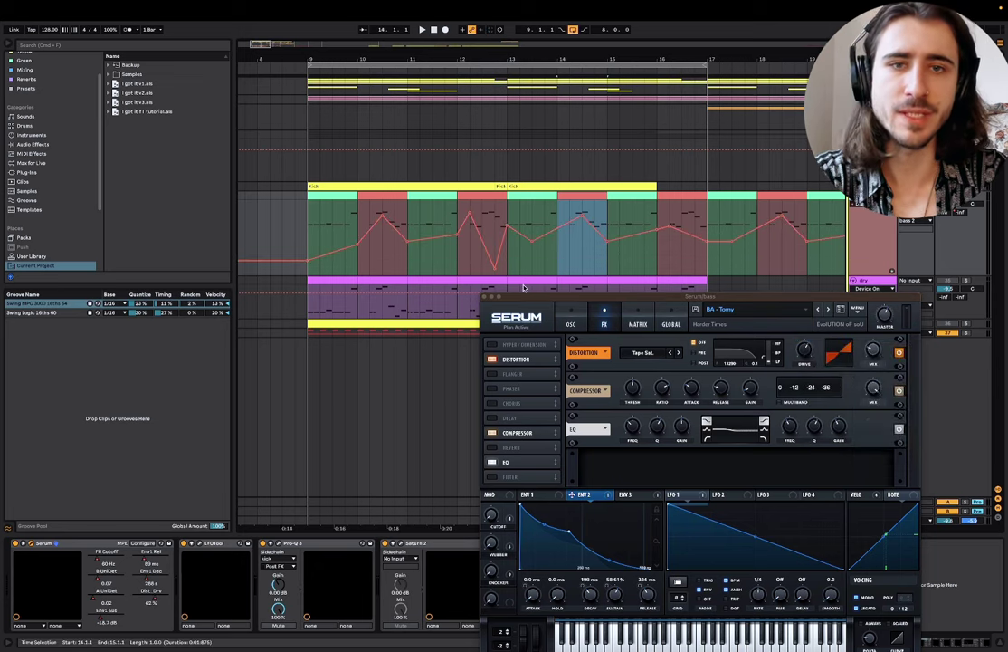
Step: Audition the distortion Drive automation on the bass from bar 9 and check the distortion's Mix value
{"action": "scroll", "coordinate": [433, 243], "scroll_direction": "up", "scroll_amount": 3}
{"action": "scroll", "coordinate": [423, 242], "scroll_direction": "left", "scroll_amount": 2}
{"action": "left_click", "coordinate": [371, 216]}
{"action": "key", "text": "space"}
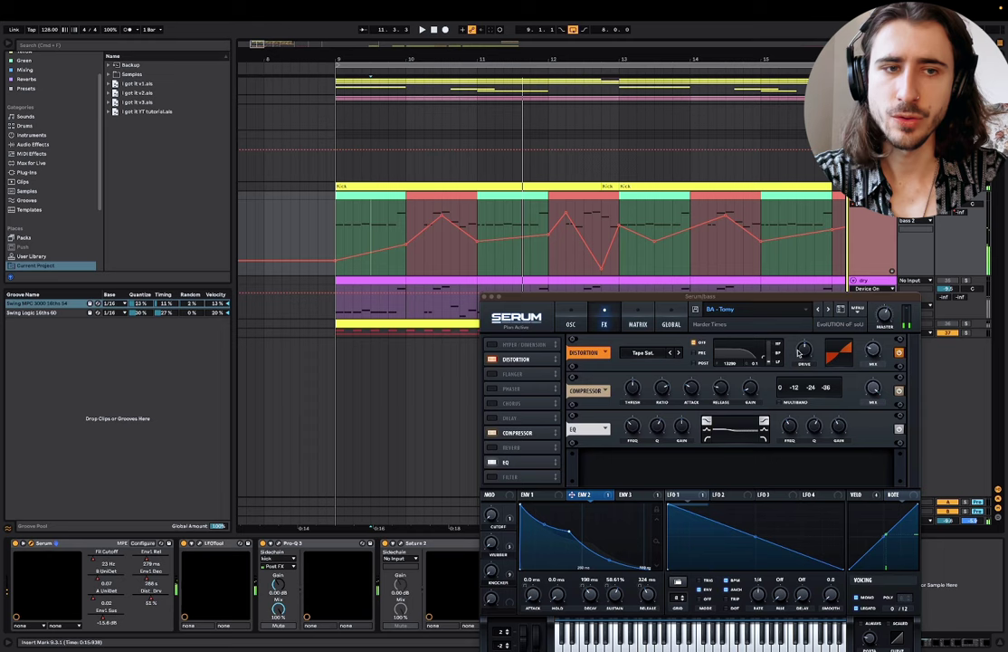
{"action": "mouse_move", "coordinate": [880, 350]}
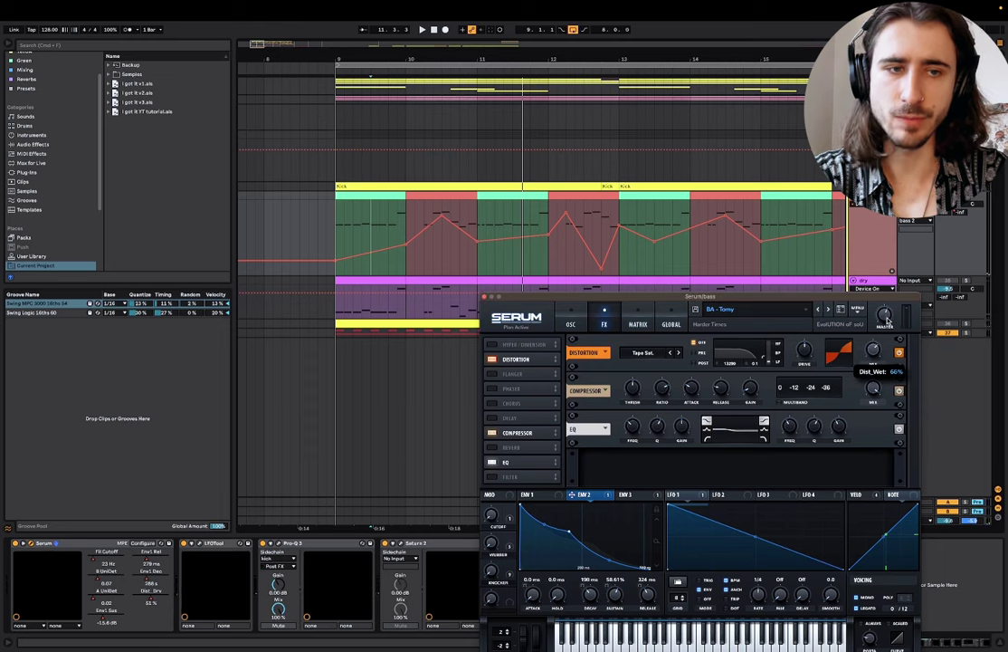
{"action": "left_click", "coordinate": [383, 245]}
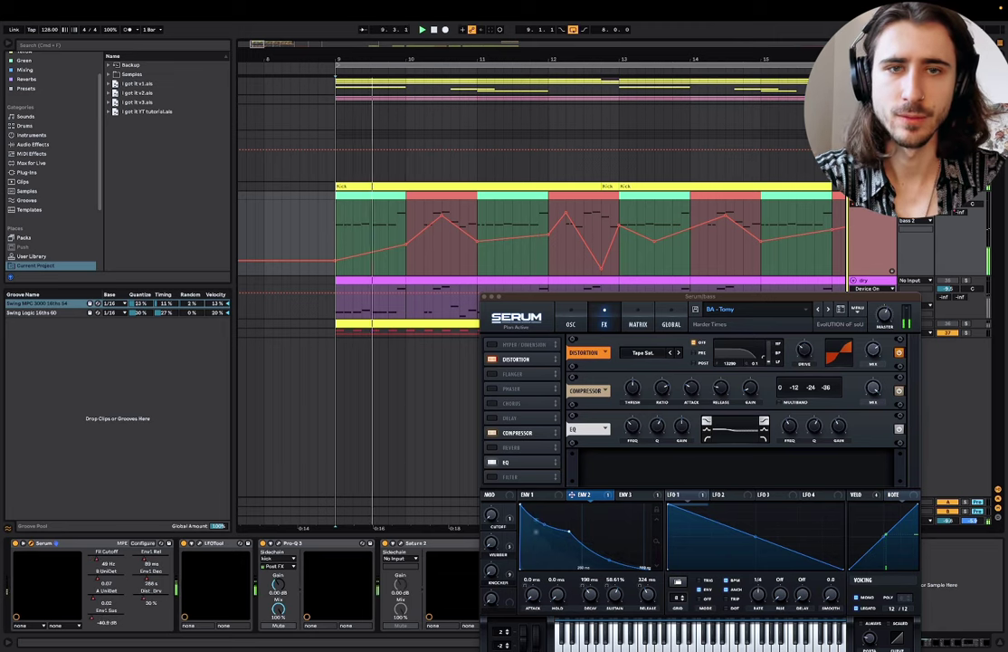
Step: Move the Serum window below the tracks and lower the distortion Drive automation point at bar 12
{"action": "scroll", "coordinate": [595, 291], "scroll_direction": "up", "scroll_amount": 3}
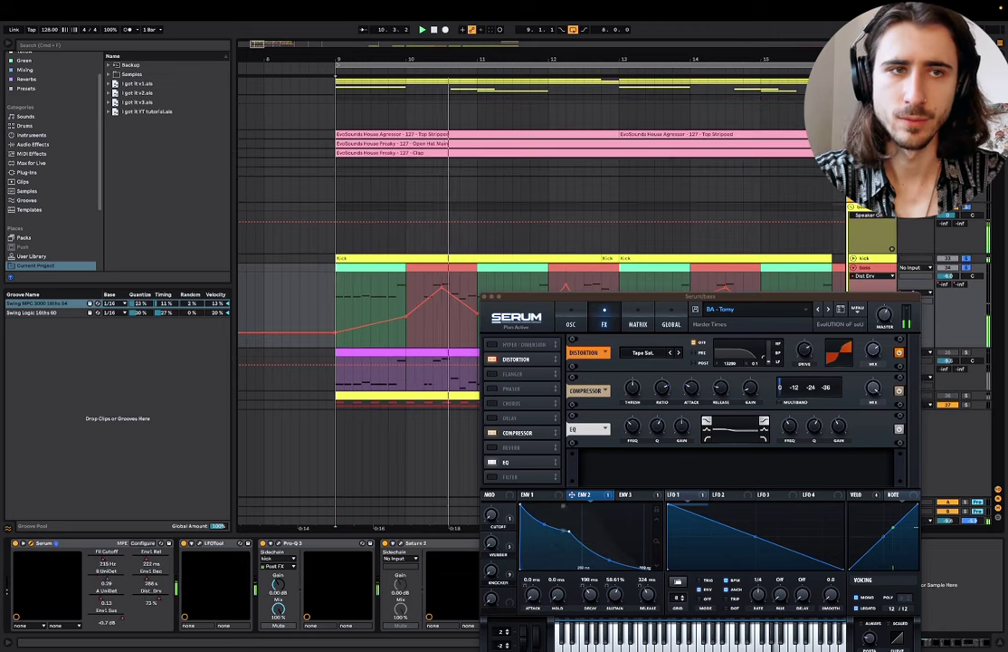
{"action": "left_click_drag", "start_coordinate": [595, 297], "coordinate": [413, 453]}
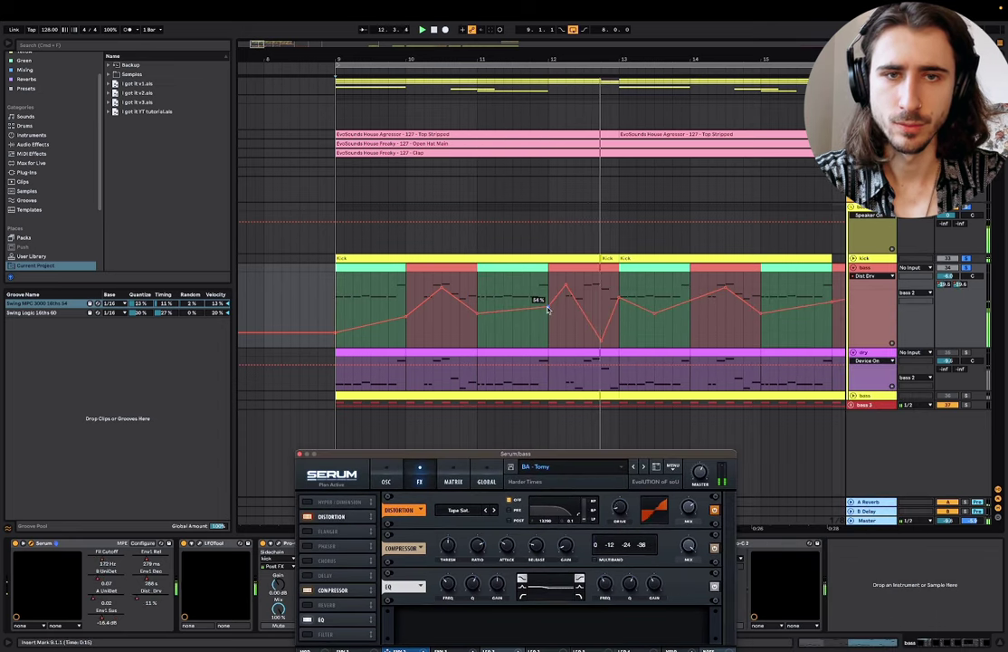
{"action": "left_click_drag", "start_coordinate": [547, 306], "coordinate": [547, 332]}
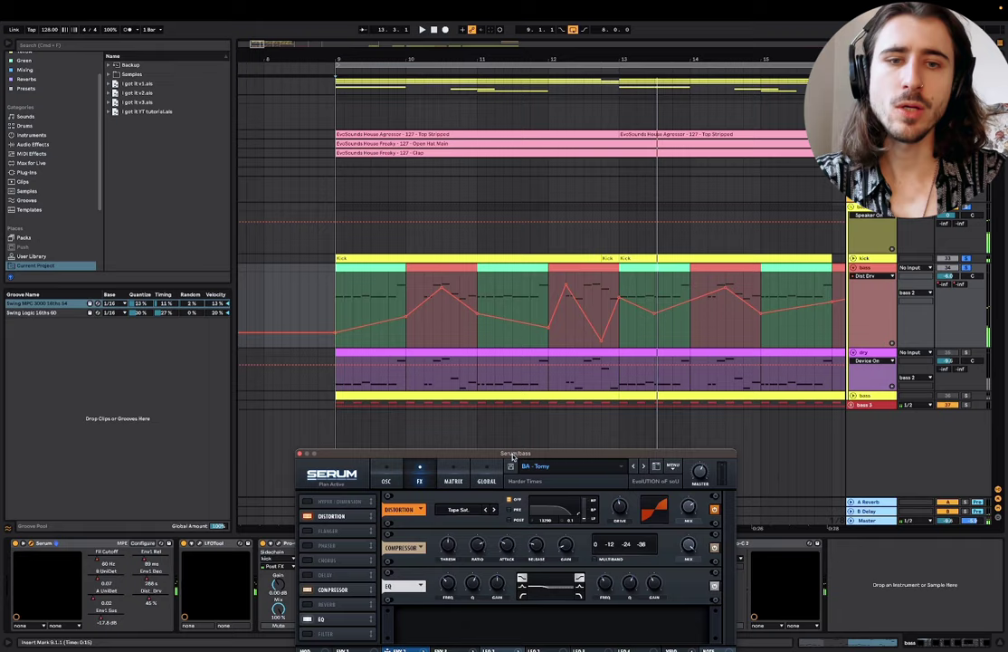
Step: Show the A UniDet automation on the bass track and set Serum's Env 2 release to 265 ms
{"action": "left_click_drag", "start_coordinate": [513, 456], "coordinate": [535, 142]}
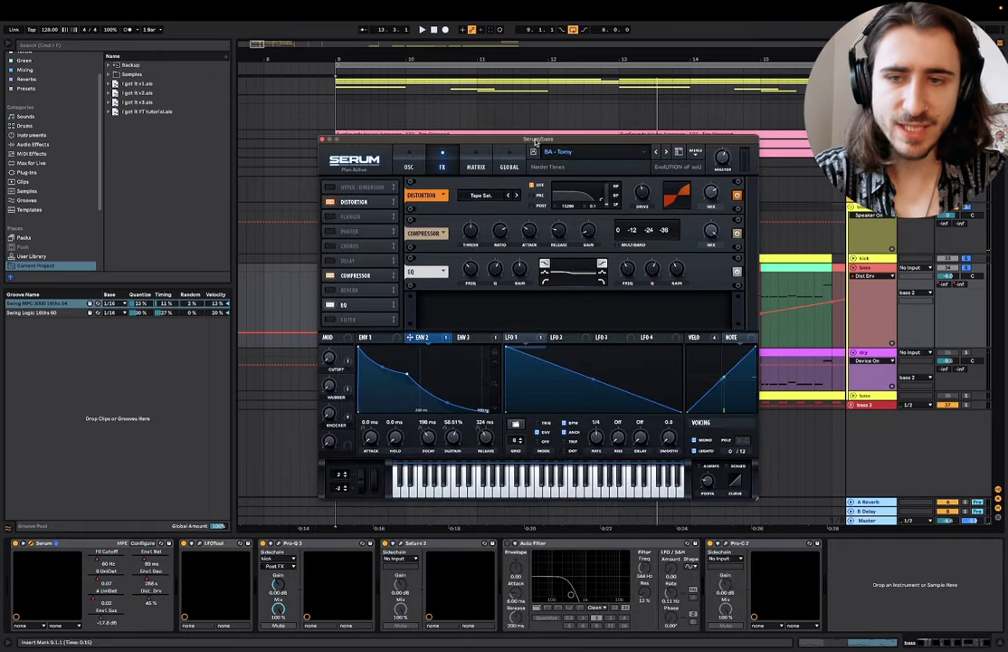
{"action": "left_click", "coordinate": [99, 587]}
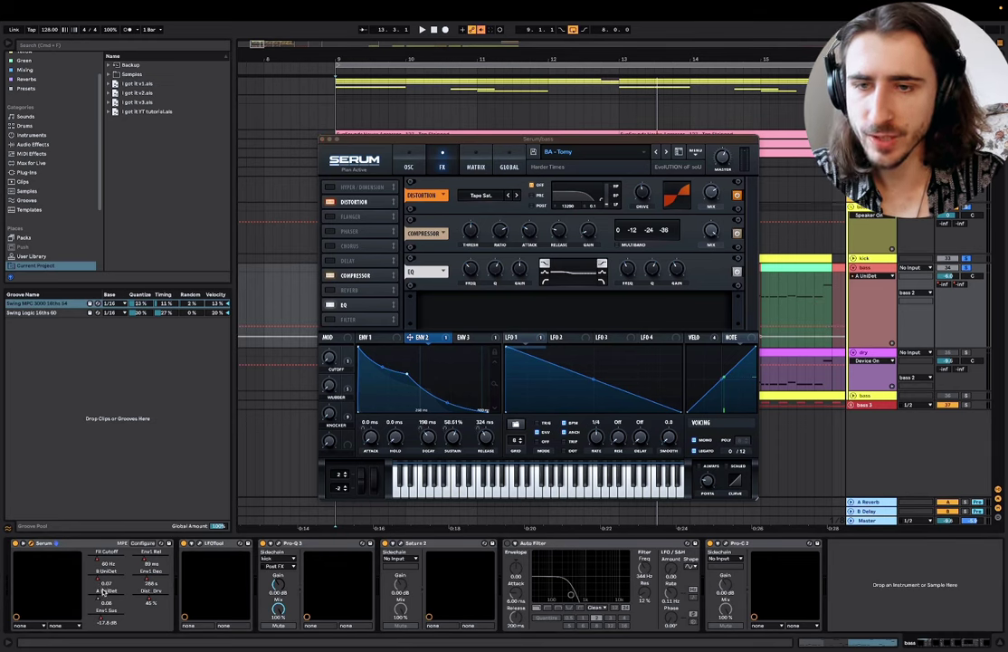
{"action": "left_click_drag", "start_coordinate": [485, 443], "coordinate": [491, 454]}
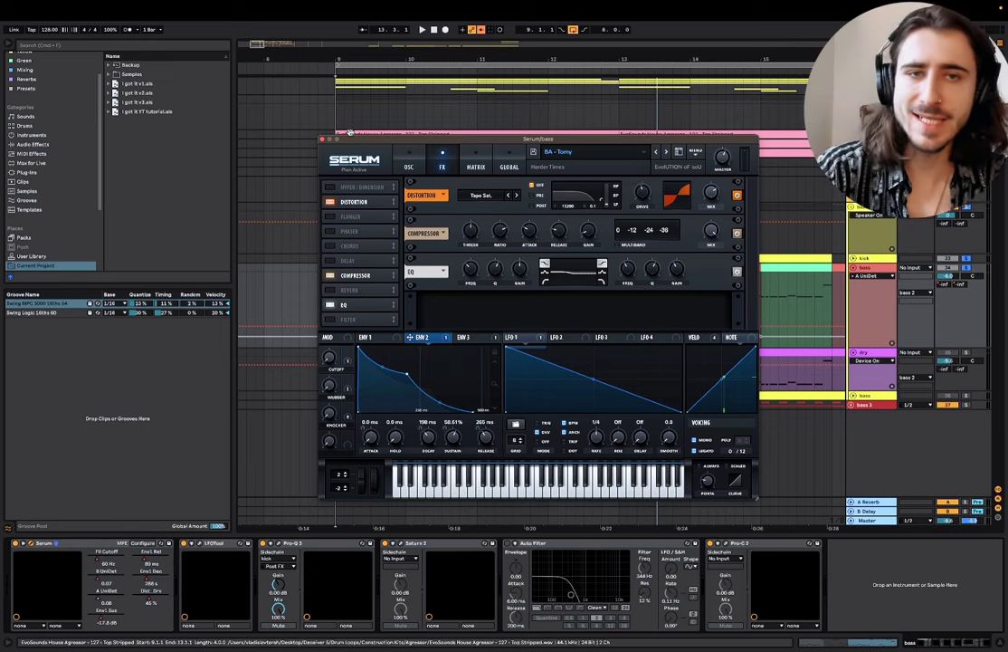
Step: Close Serum after viewing its oscillators, and show the bass track's A-Reverb and B-Delay send automation
{"action": "left_click", "coordinate": [408, 163]}
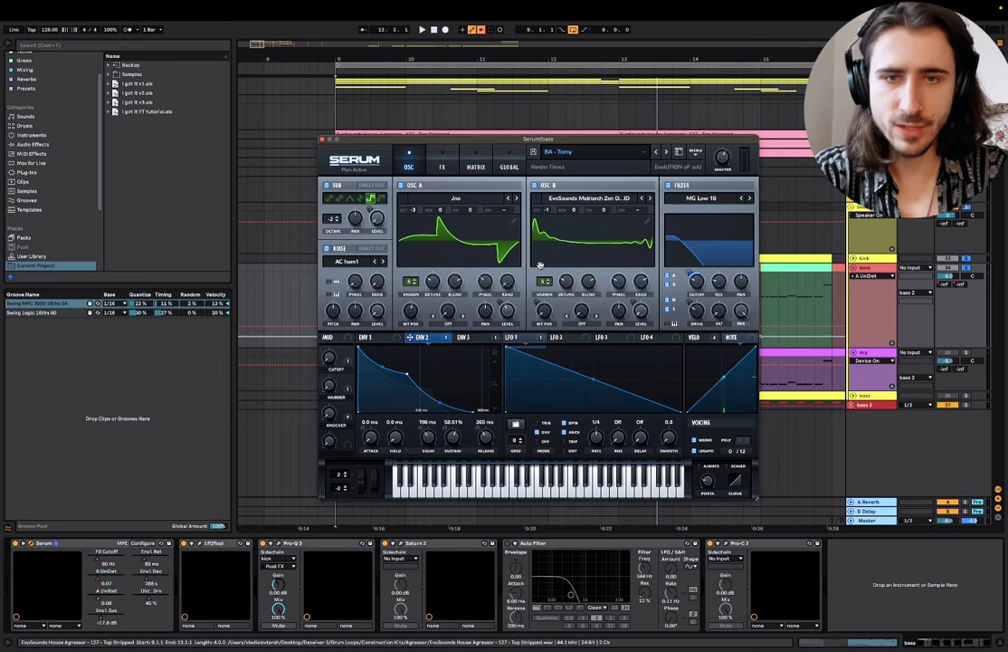
{"action": "left_click", "coordinate": [322, 139]}
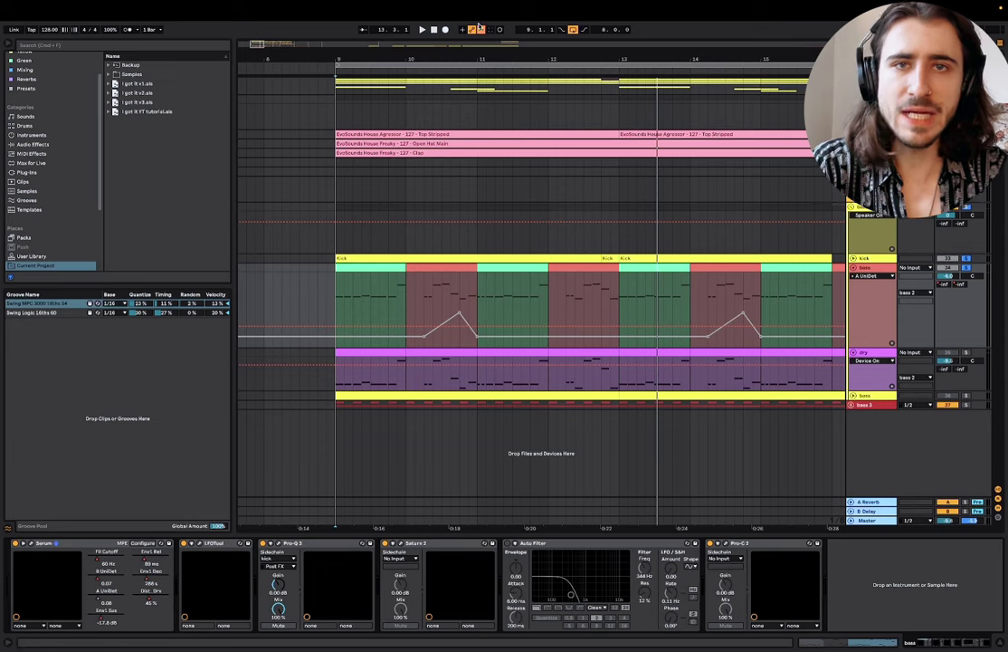
{"action": "scroll", "coordinate": [536, 200], "scroll_direction": "down", "scroll_amount": 3}
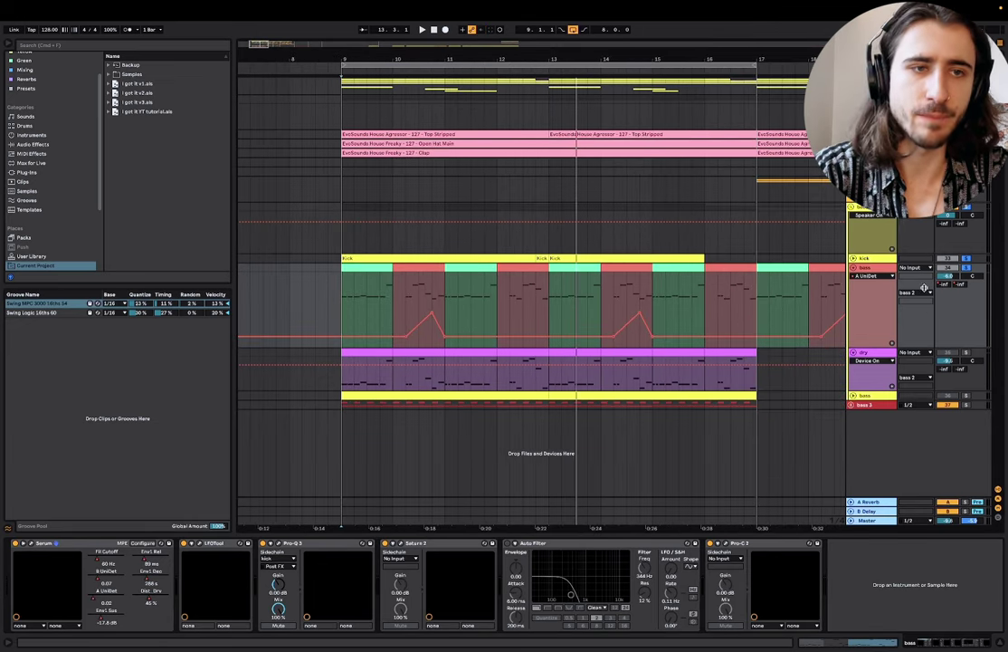
{"action": "left_click", "coordinate": [946, 283]}
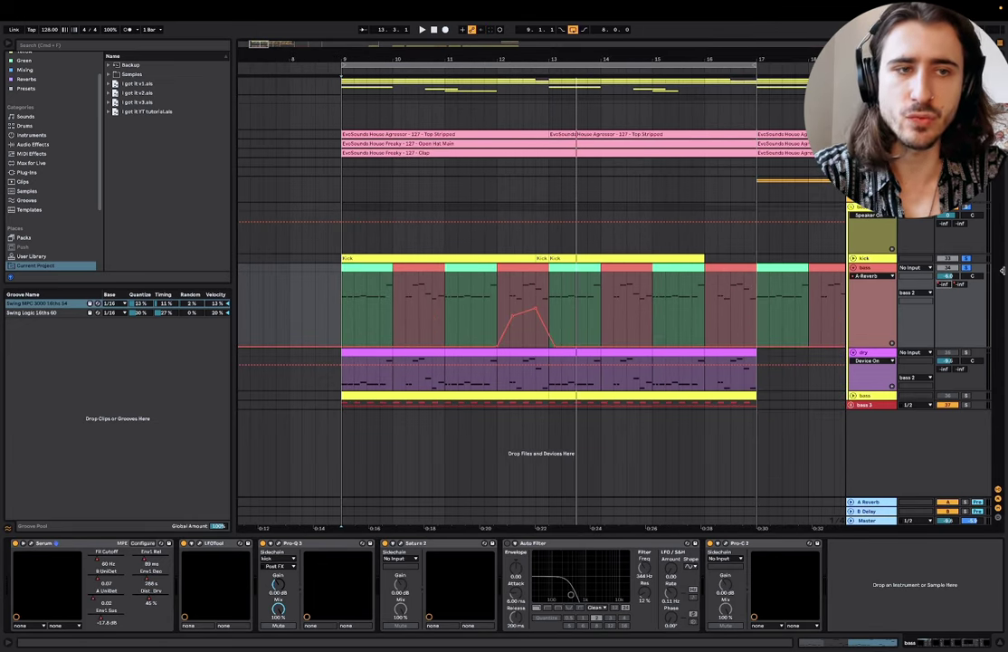
Step: Switch to Keynote and go over the Pitch, Width and Space items on the Tech House Bass Automation slide
{"action": "key", "text": "super+Tab"}
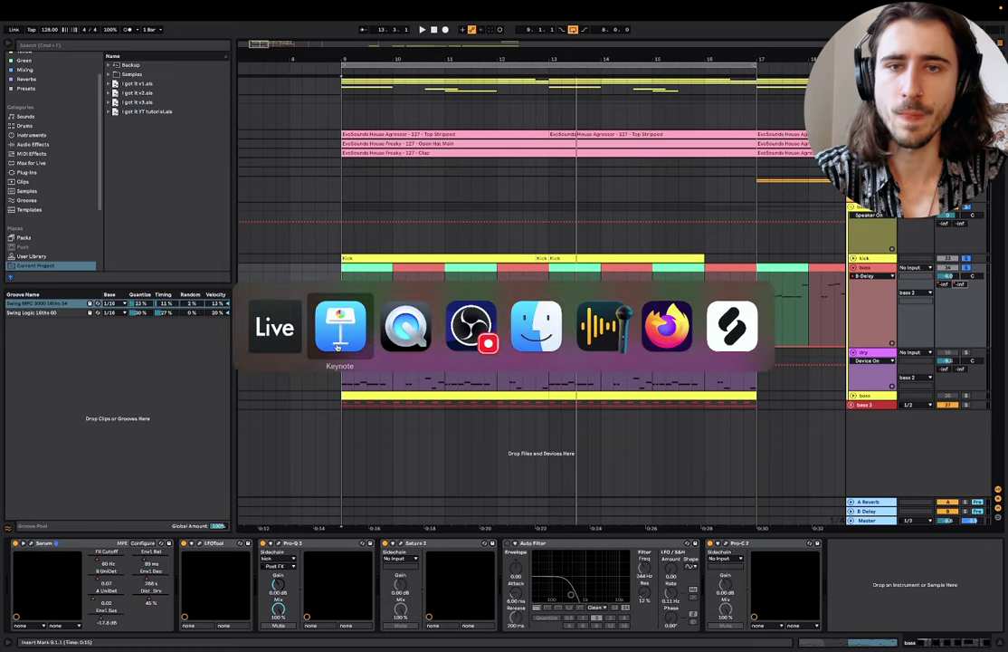
{"action": "left_click", "coordinate": [338, 347]}
{"action": "left_click_drag", "start_coordinate": [166, 523], "coordinate": [735, 514]}
{"action": "left_click", "coordinate": [486, 554]}
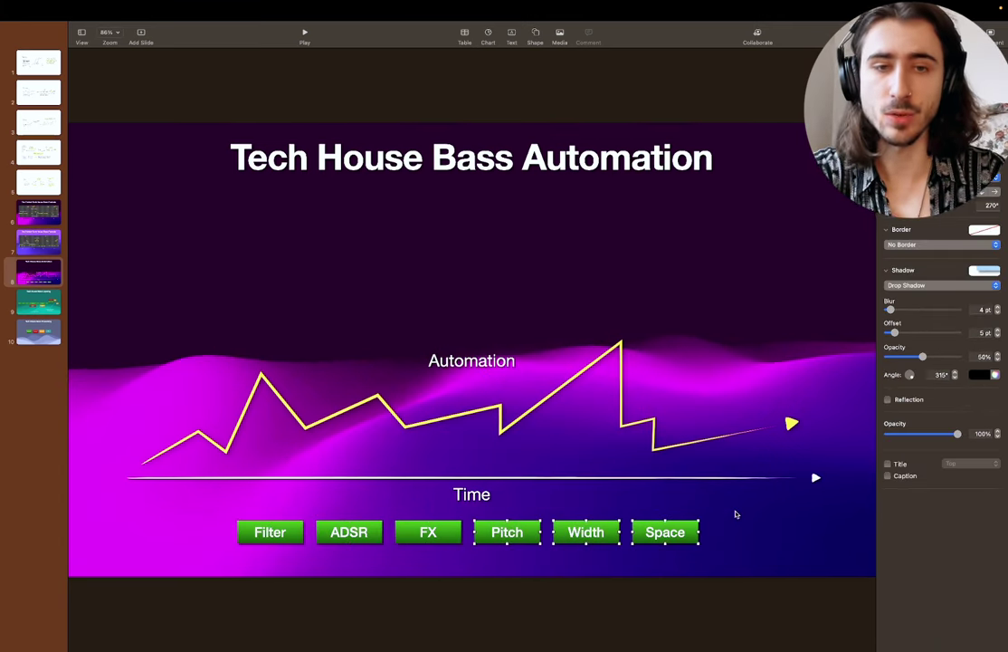
{"action": "key", "text": "super+Tab"}
{"action": "key", "text": "super+Tab"}
{"action": "left_click", "coordinate": [492, 572]}
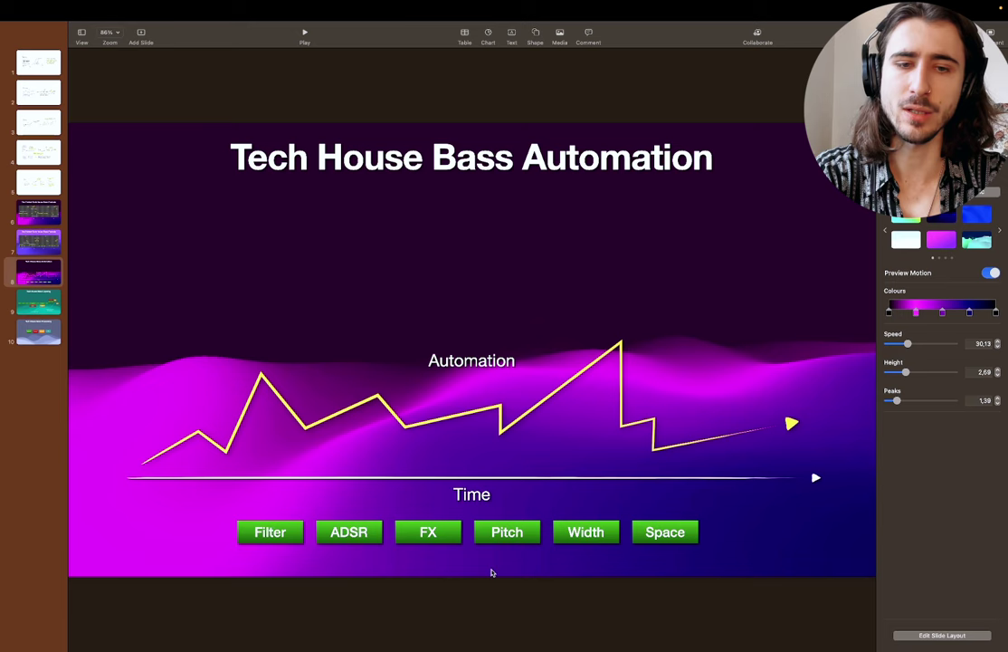
Step: Select the Pitch, Width and Space items on the slide, switch to Ableton Live and show the bass track's A-Reverb automation
{"action": "left_click", "coordinate": [530, 528]}
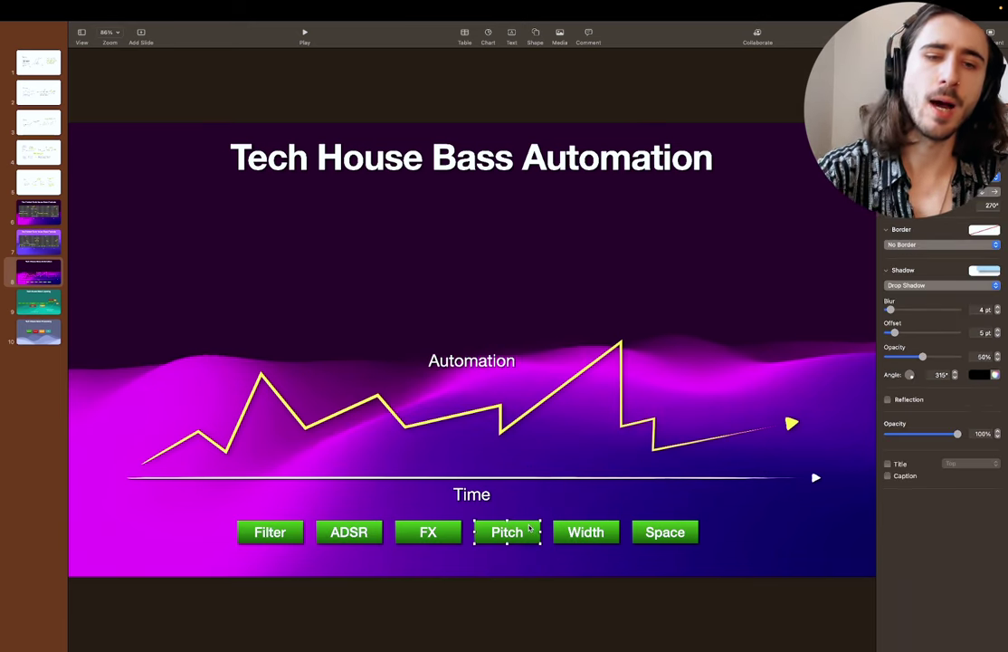
{"action": "left_click_drag", "start_coordinate": [514, 565], "coordinate": [692, 534]}
{"action": "key", "text": "ctrl+Left"}
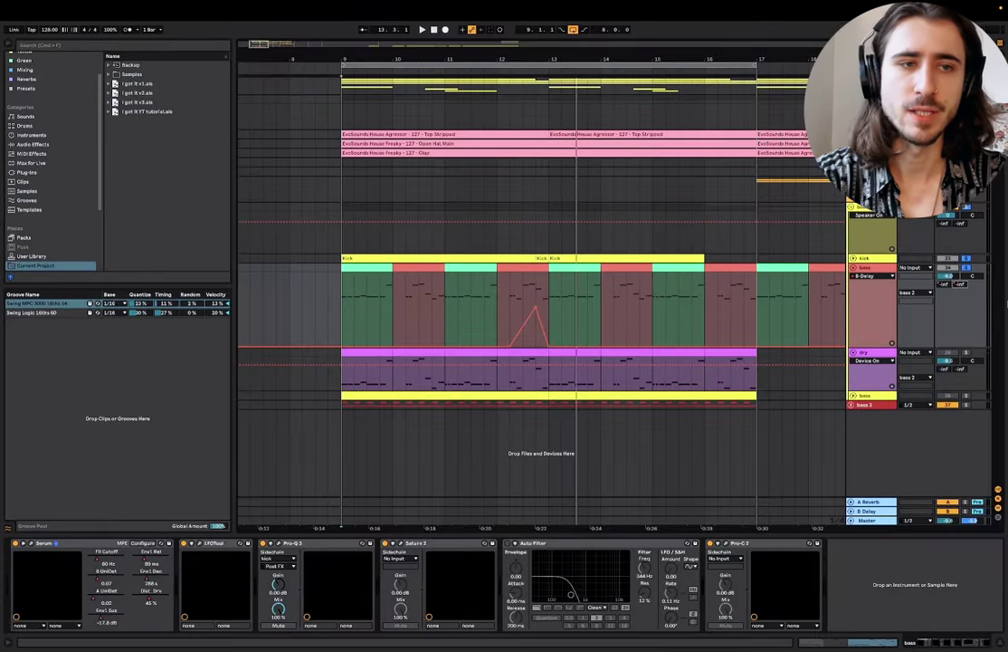
{"action": "left_click", "coordinate": [949, 288]}
Step: Play the bassline from bar 11 through the A-Reverb send automation in bar 12 and stop playback
{"action": "left_click", "coordinate": [491, 297]}
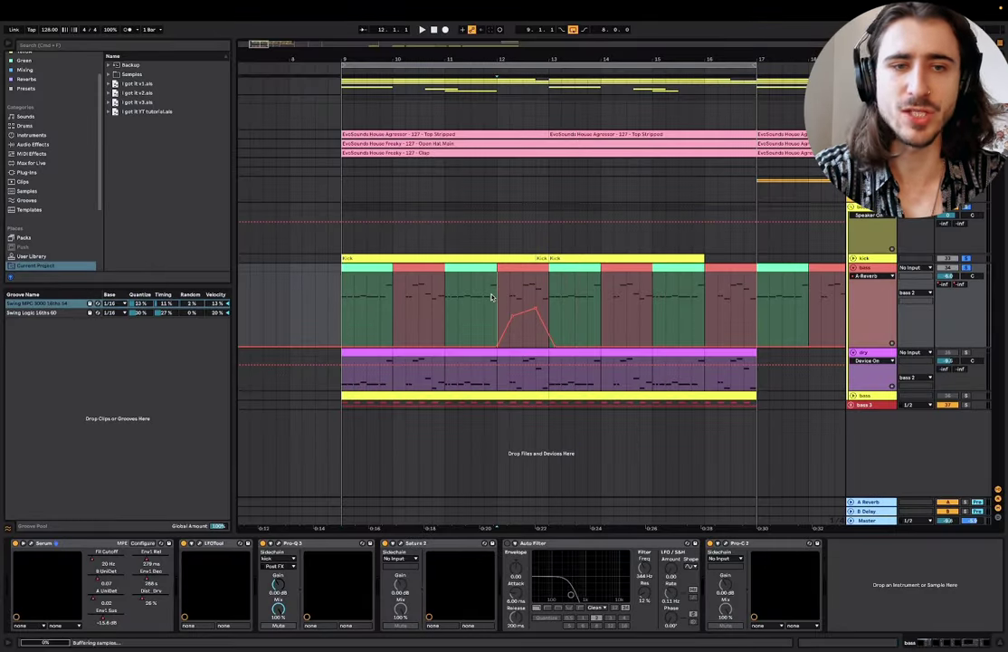
{"action": "scroll", "coordinate": [491, 297], "scroll_direction": "up", "scroll_amount": 3}
{"action": "left_click", "coordinate": [430, 324]}
{"action": "key", "text": "space"}
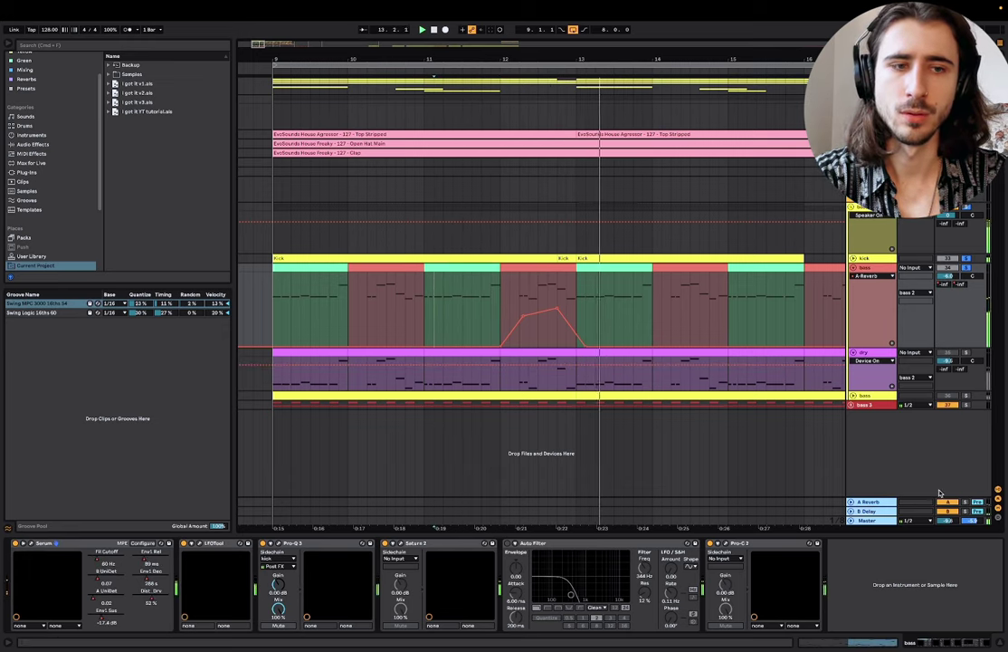
{"action": "key", "text": "space"}
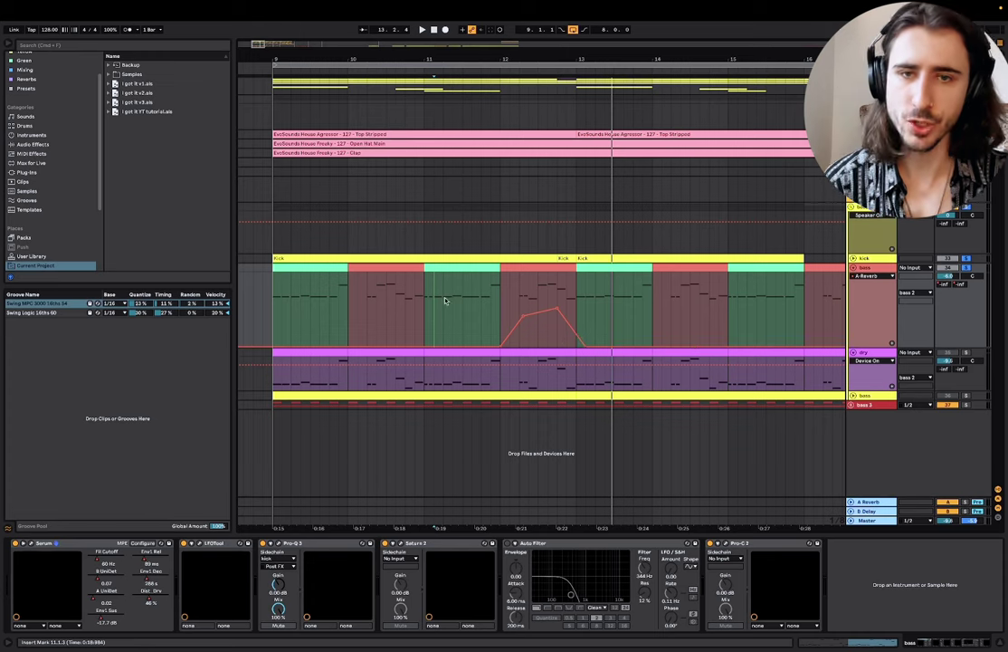
Step: Replay the bass track from position 11.4.1 to hear the reverb send rise over bar 12
{"action": "left_click", "coordinate": [471, 282]}
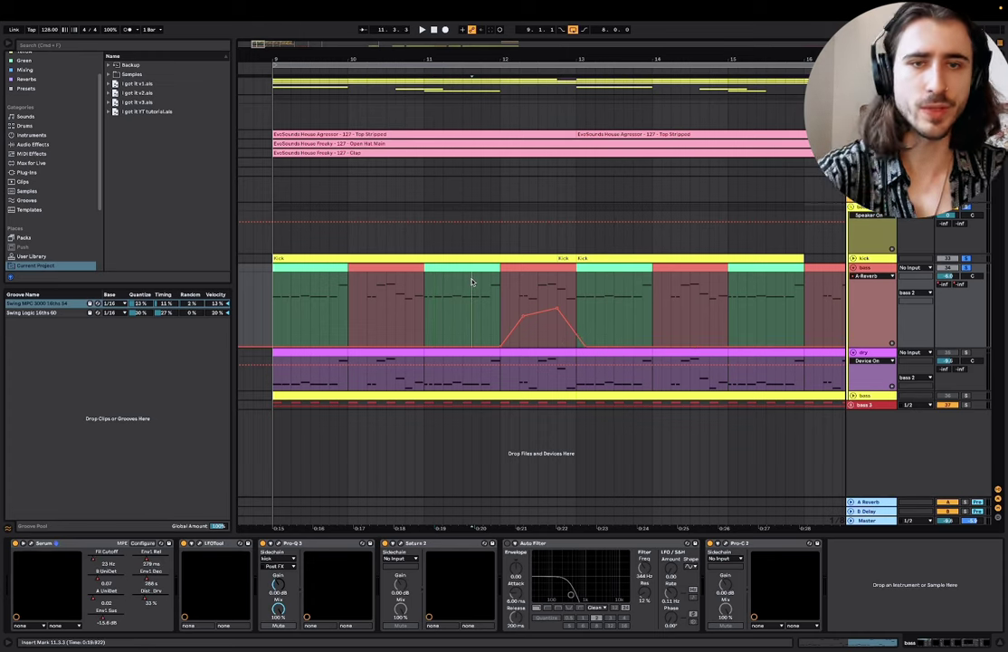
{"action": "left_click", "coordinate": [481, 304]}
{"action": "key", "text": "space"}
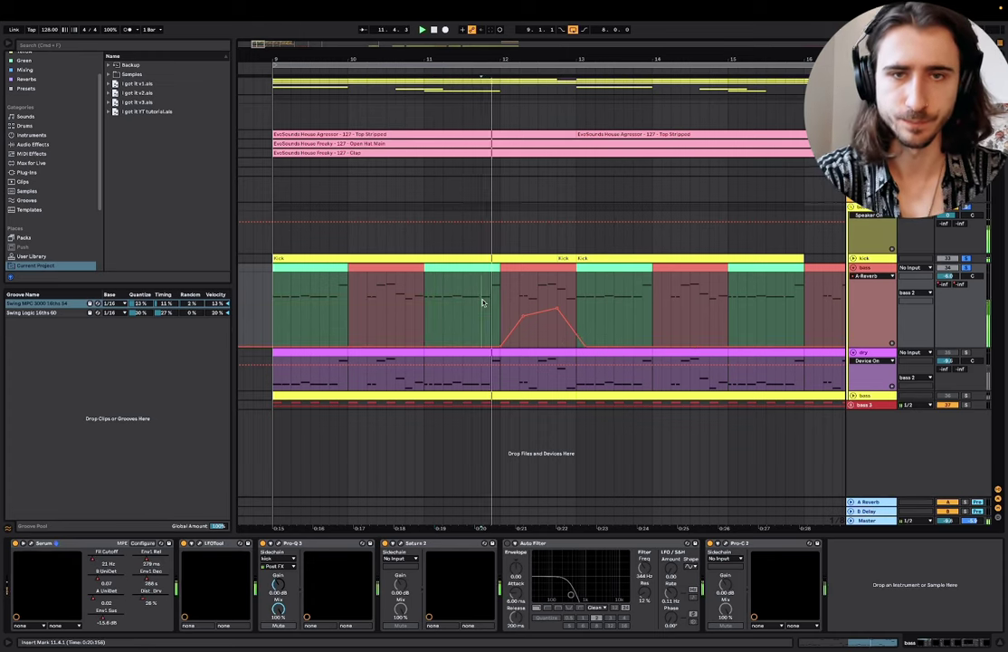
{"action": "scroll", "coordinate": [588, 303], "scroll_direction": "right", "scroll_amount": 2}
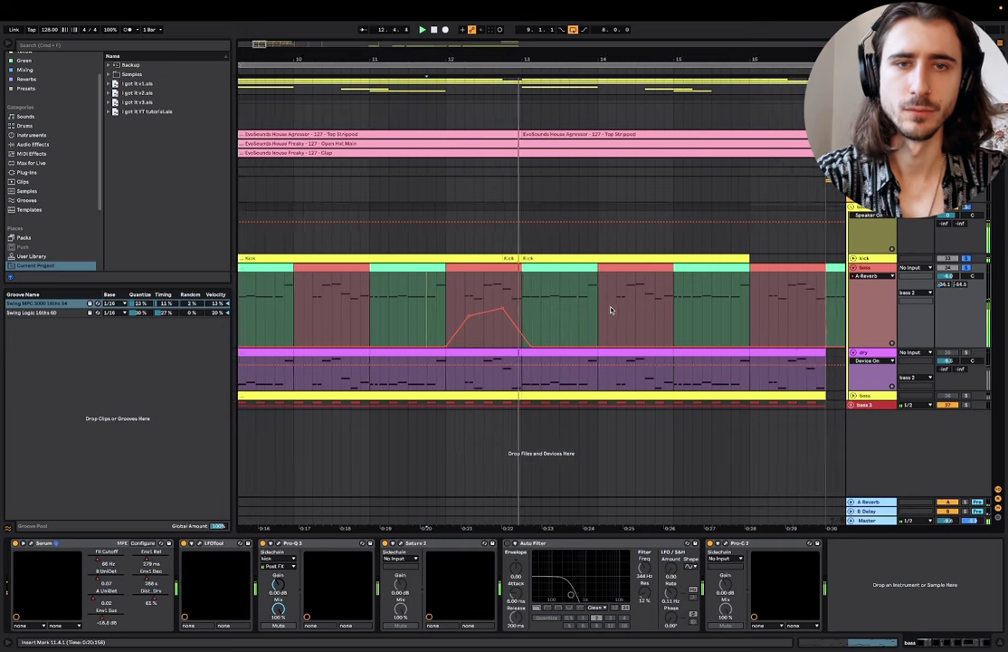
{"action": "scroll", "coordinate": [597, 326], "scroll_direction": "down", "scroll_amount": 5}
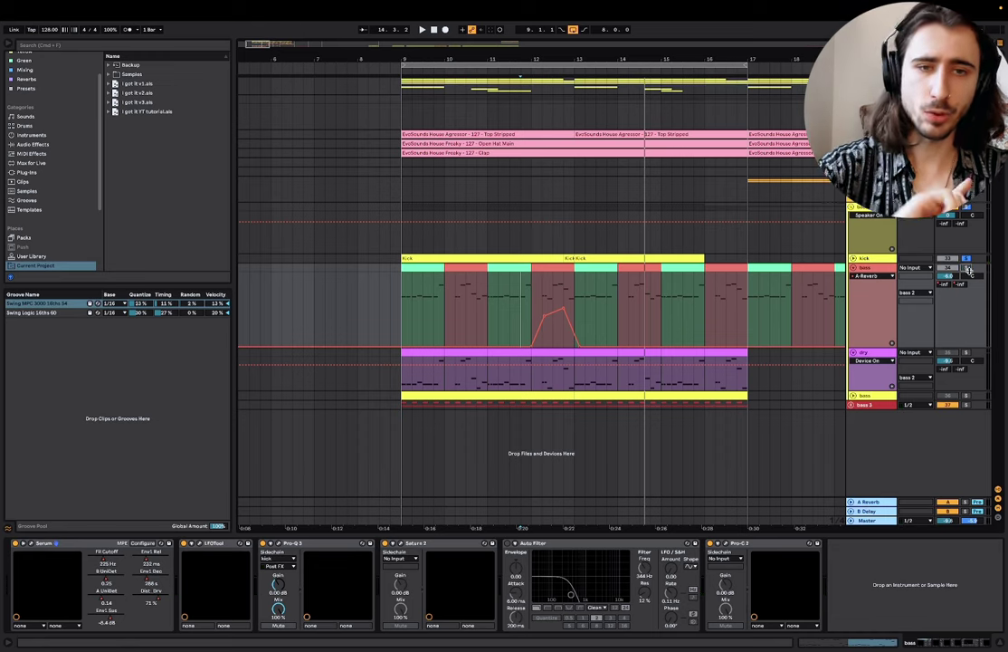
Step: Solo the dry track instead of the bass, play it from bar 9 and lower its volume to -11.7 dB
{"action": "left_click", "coordinate": [398, 377]}
{"action": "key", "text": "space"}
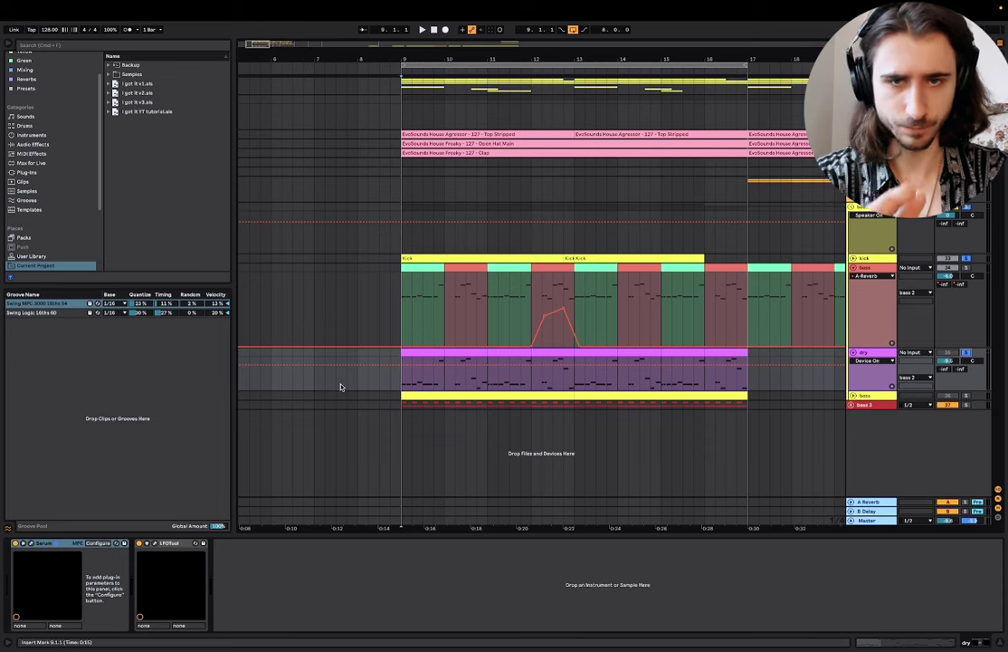
{"action": "key", "text": "space"}
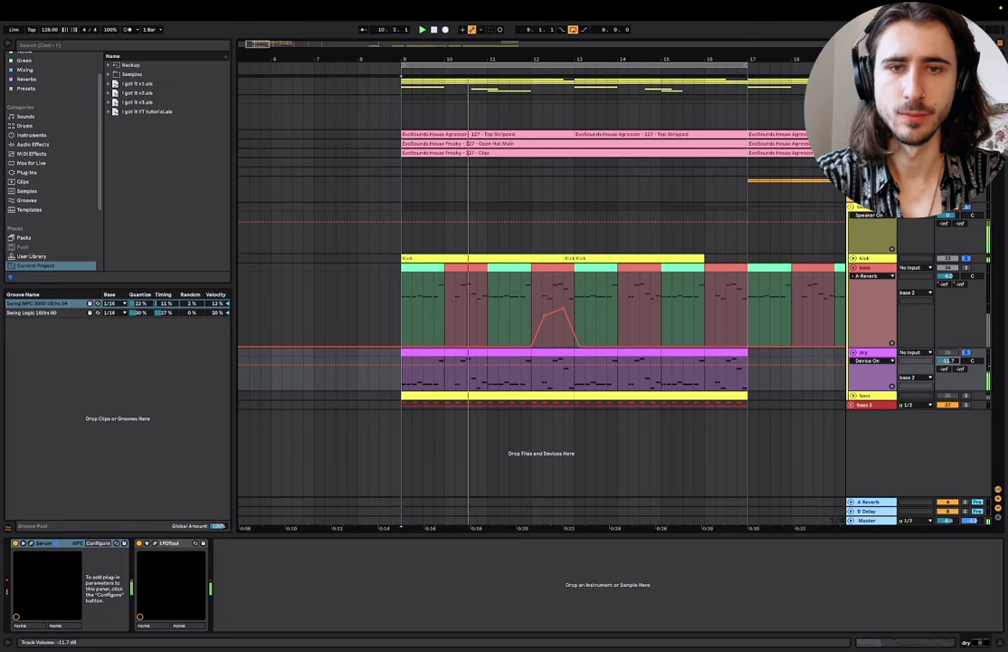
{"action": "left_click_drag", "start_coordinate": [947, 361], "coordinate": [947, 359]}
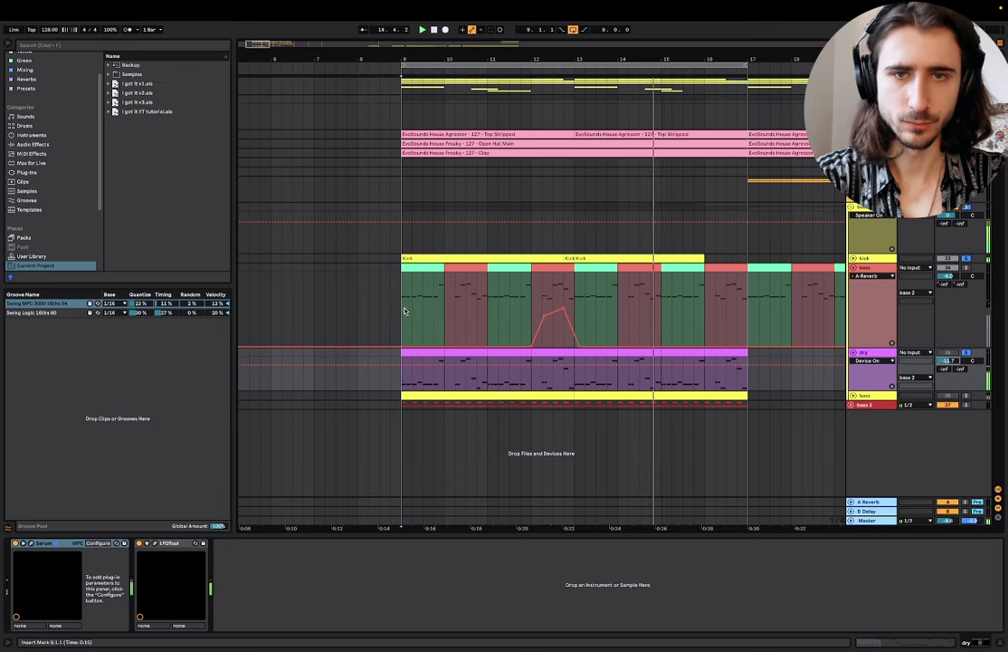
Step: Try playing a copy of the bass clips from bars 9 to 12 on the dry track, and undo the copy
{"action": "left_click_drag", "start_coordinate": [410, 308], "coordinate": [566, 371]}
{"action": "key", "text": "space"}
{"action": "key", "text": "space"}
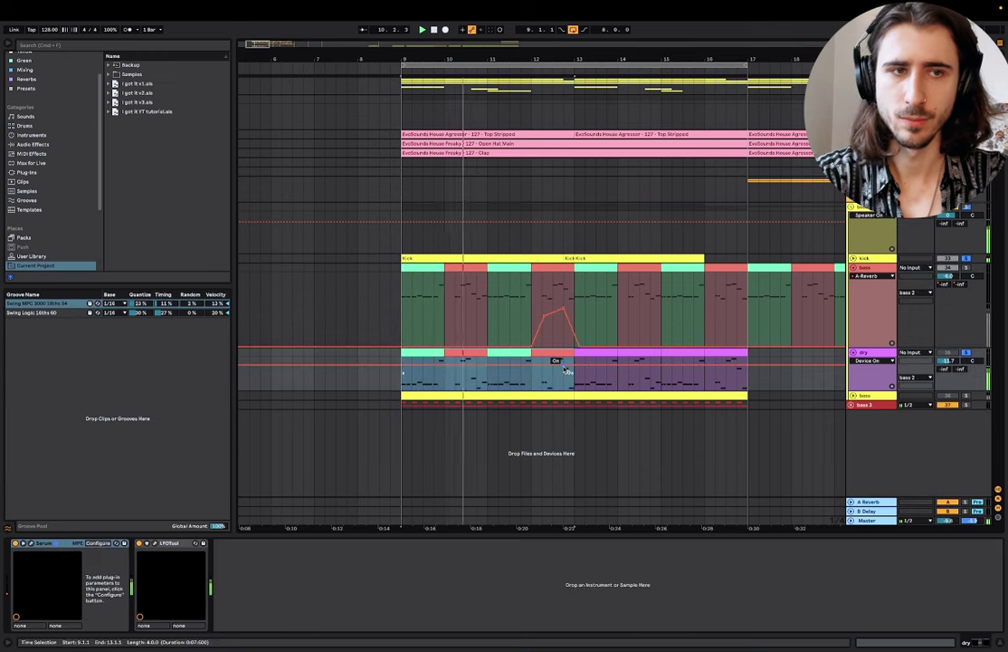
{"action": "key", "text": "super+z"}
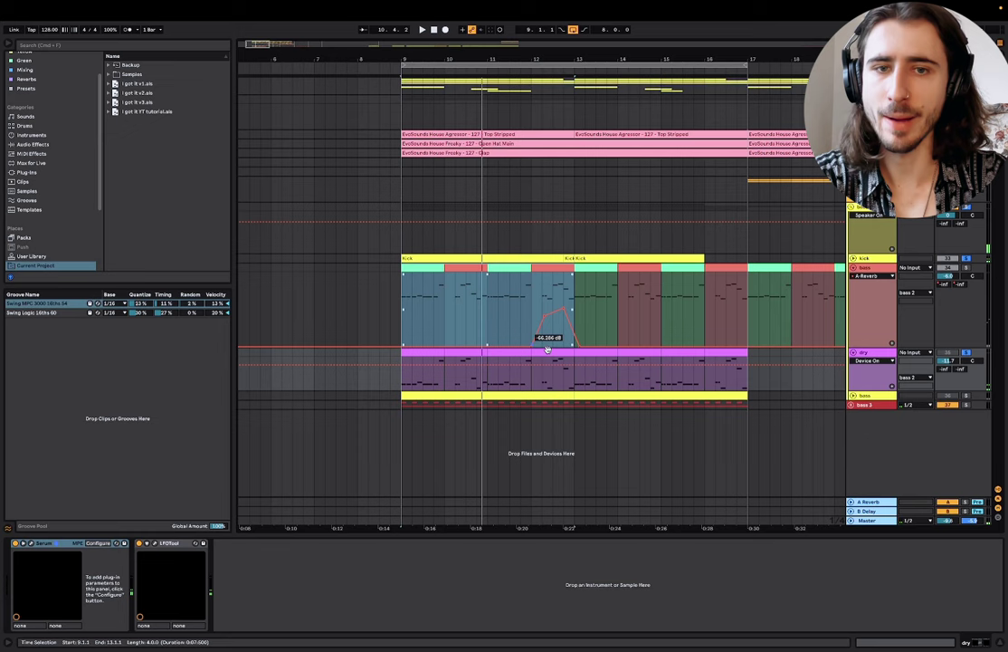
Step: Play the bass track soloed from bar 9, open its Serum and set the Env 1 sustain to -7.2 dB
{"action": "left_click", "coordinate": [399, 312]}
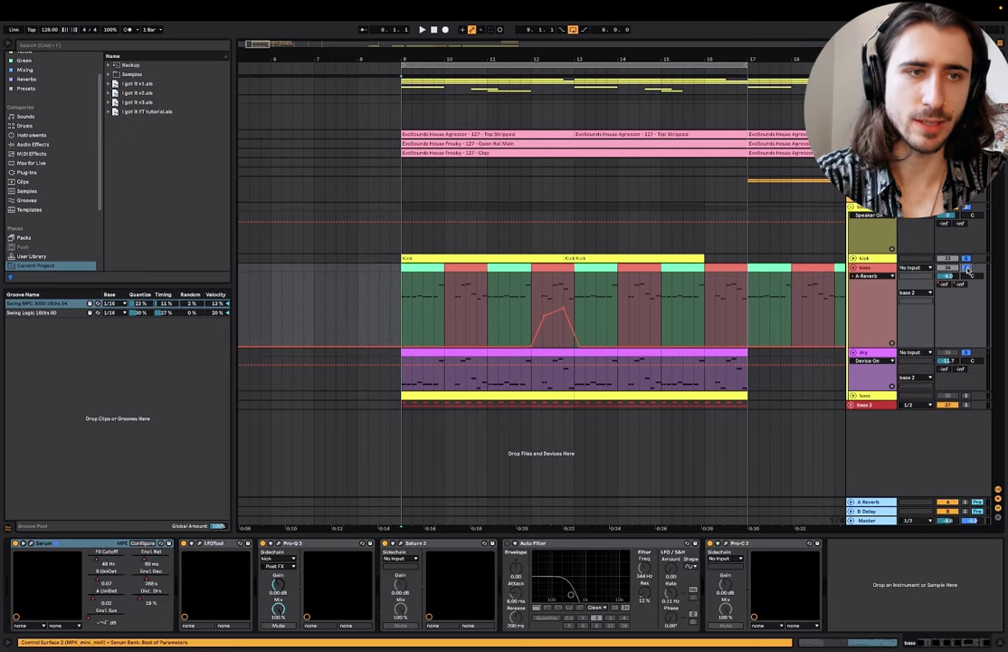
{"action": "key", "text": "space"}
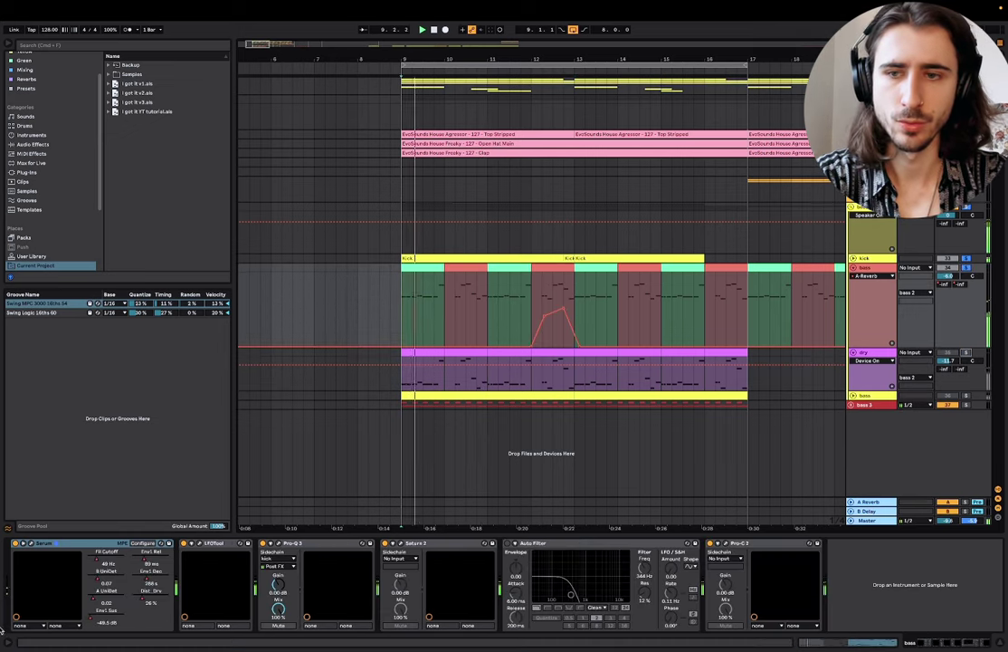
{"action": "left_click", "coordinate": [30, 543]}
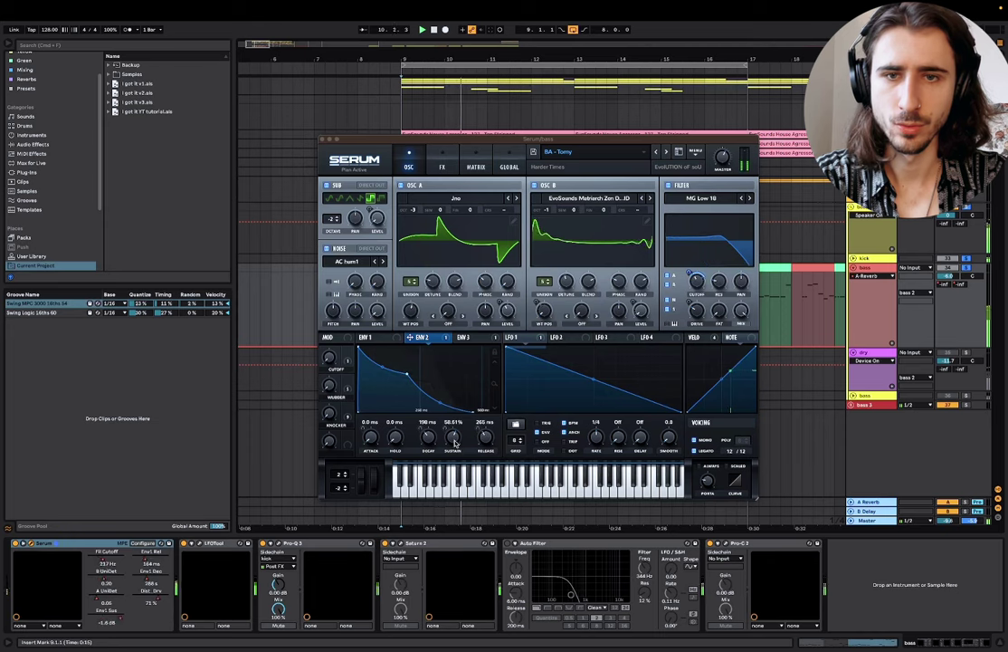
{"action": "left_click", "coordinate": [384, 337]}
{"action": "left_click_drag", "start_coordinate": [452, 436], "coordinate": [453, 398]}
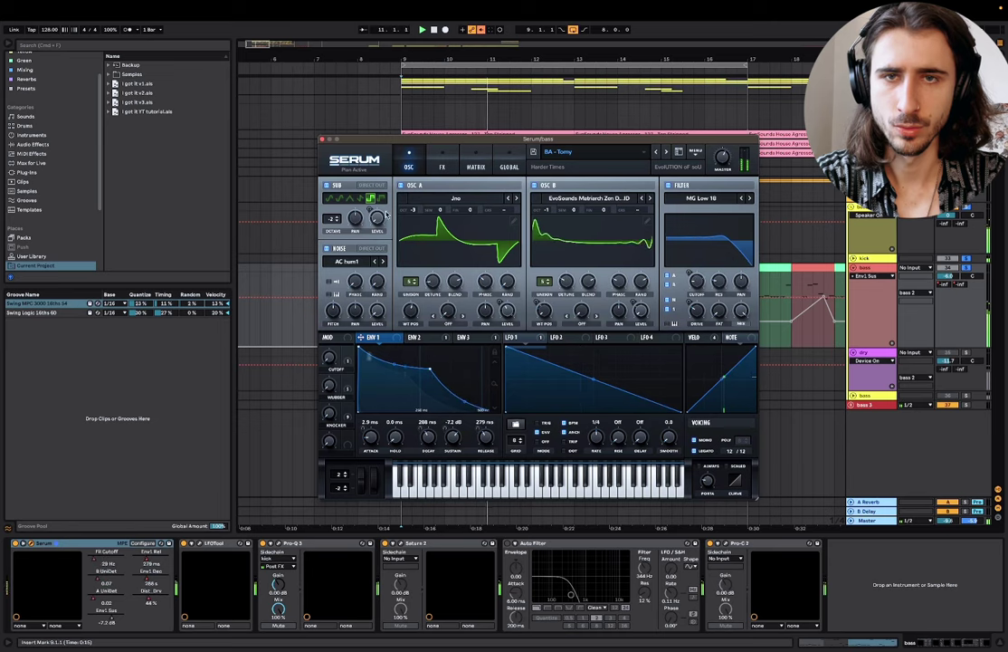
Step: Close Serum, re-enable the overridden Env1 Sus automation and restart playback of the bass track
{"action": "left_click", "coordinate": [323, 139]}
{"action": "key", "text": "space"}
{"action": "key", "text": "space"}
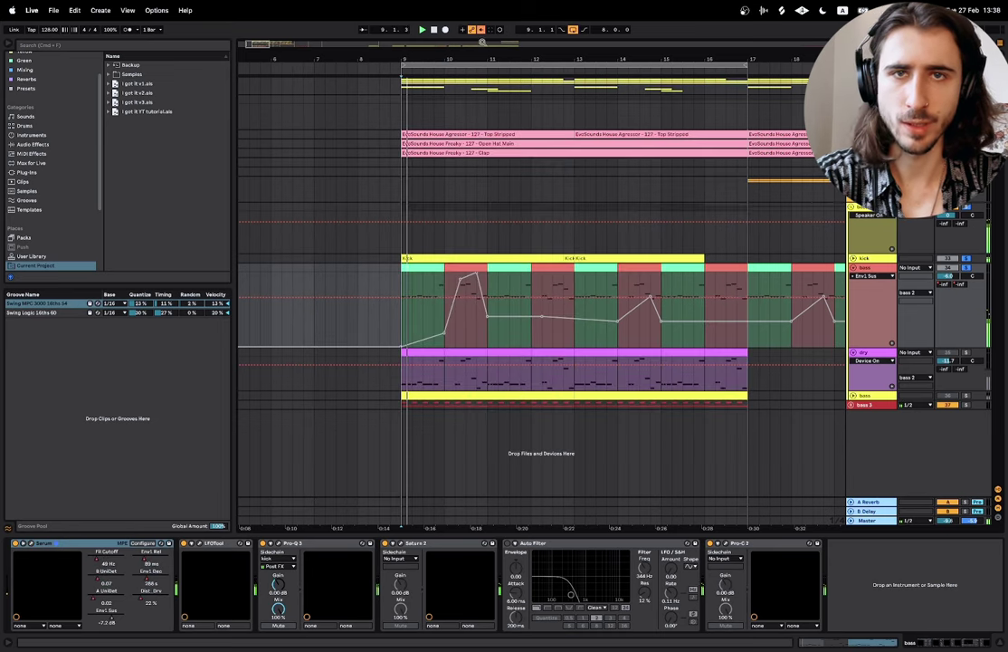
{"action": "key", "text": "space"}
{"action": "left_click", "coordinate": [482, 30]}
{"action": "key", "text": "space"}
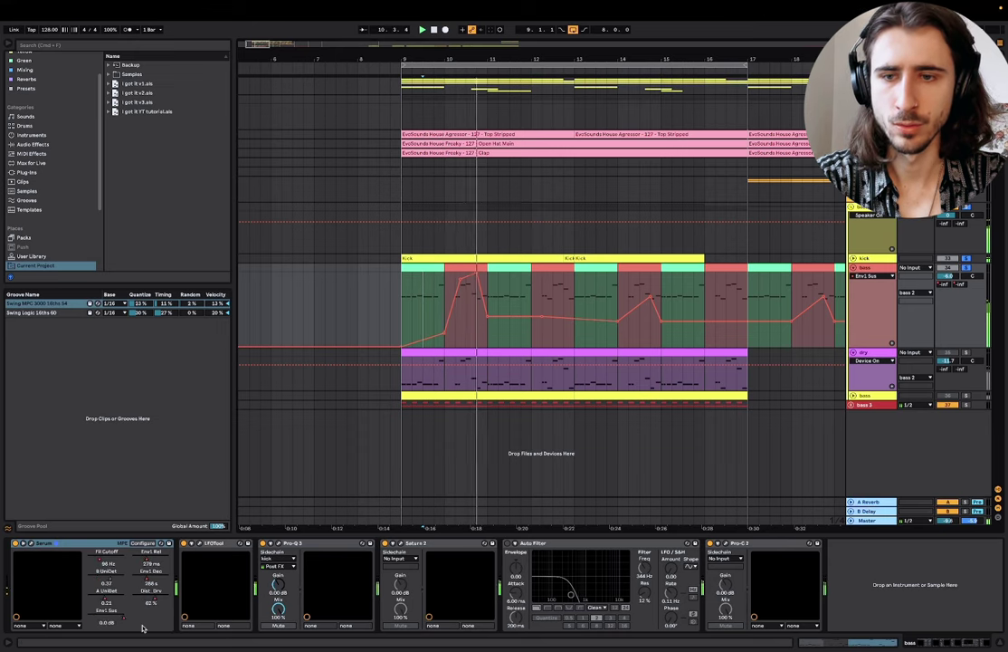
Step: Set the Serum device's Env1 Sus to -10.0 dB, and fold the bass track and its group
{"action": "left_click_drag", "start_coordinate": [102, 622], "coordinate": [107, 620]}
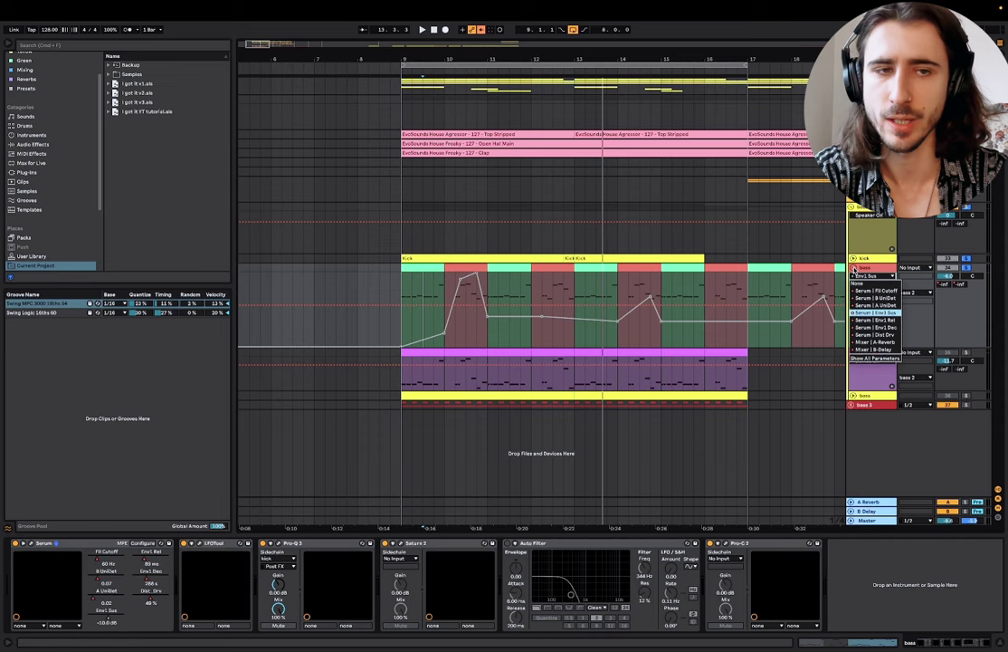
{"action": "left_click", "coordinate": [852, 269]}
{"action": "left_click", "coordinate": [851, 216]}
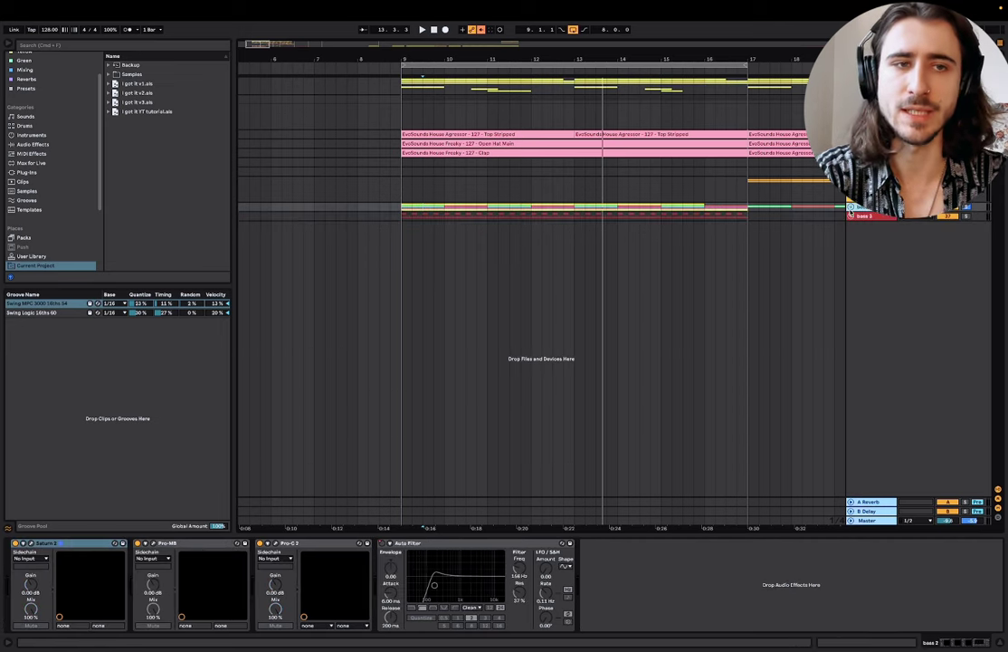
Step: Revisit the Space item on the Keynote slide, return to Ableton Live, and unfold and solo the bass 3 group
{"action": "left_click", "coordinate": [405, 201]}
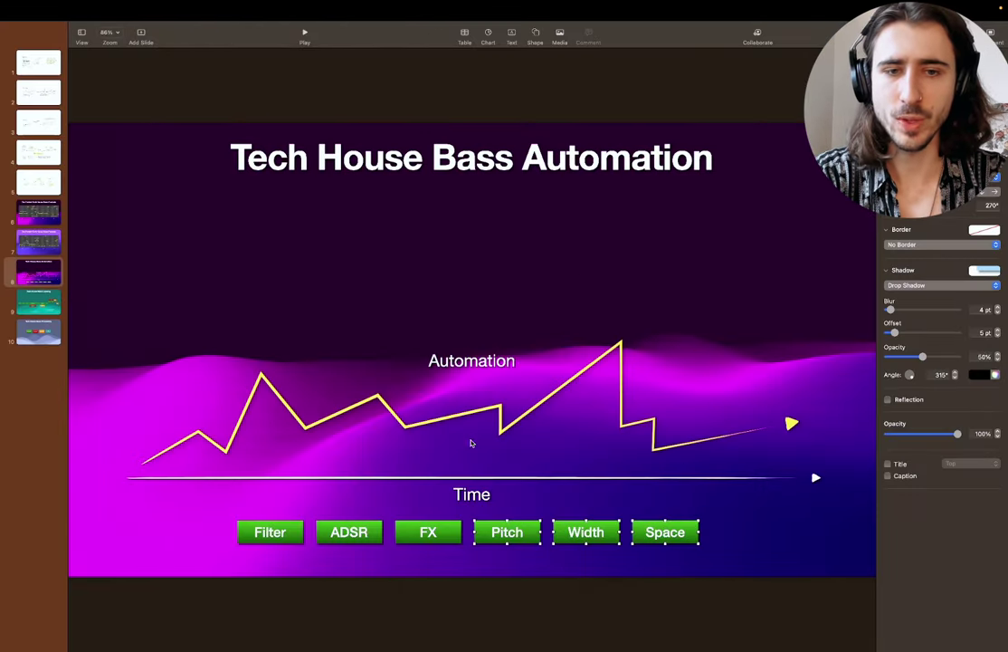
{"action": "left_click", "coordinate": [670, 539]}
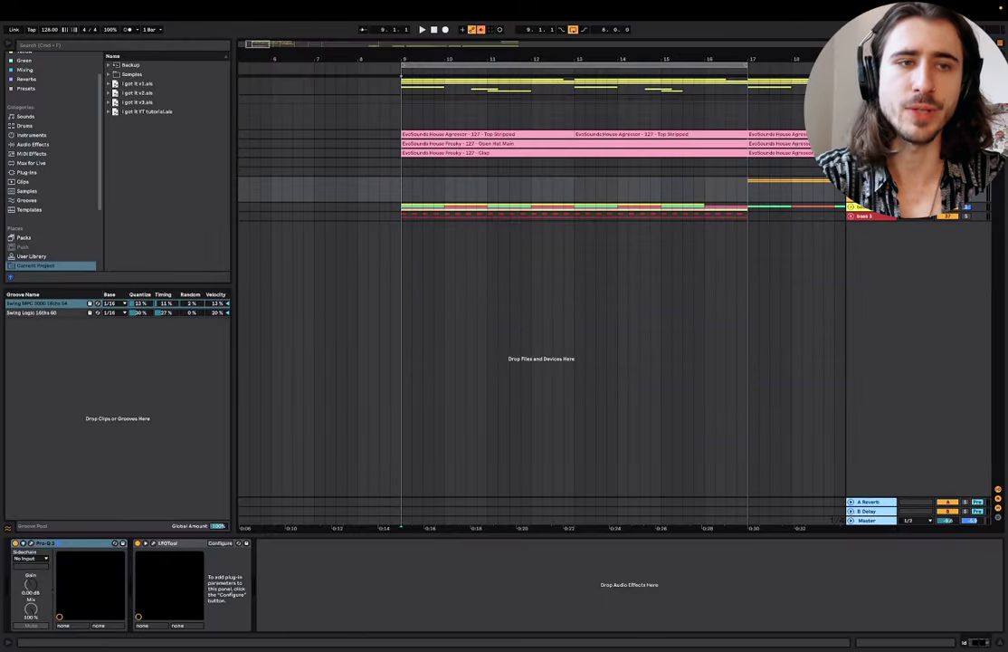
{"action": "left_click", "coordinate": [850, 217]}
{"action": "left_click", "coordinate": [402, 243]}
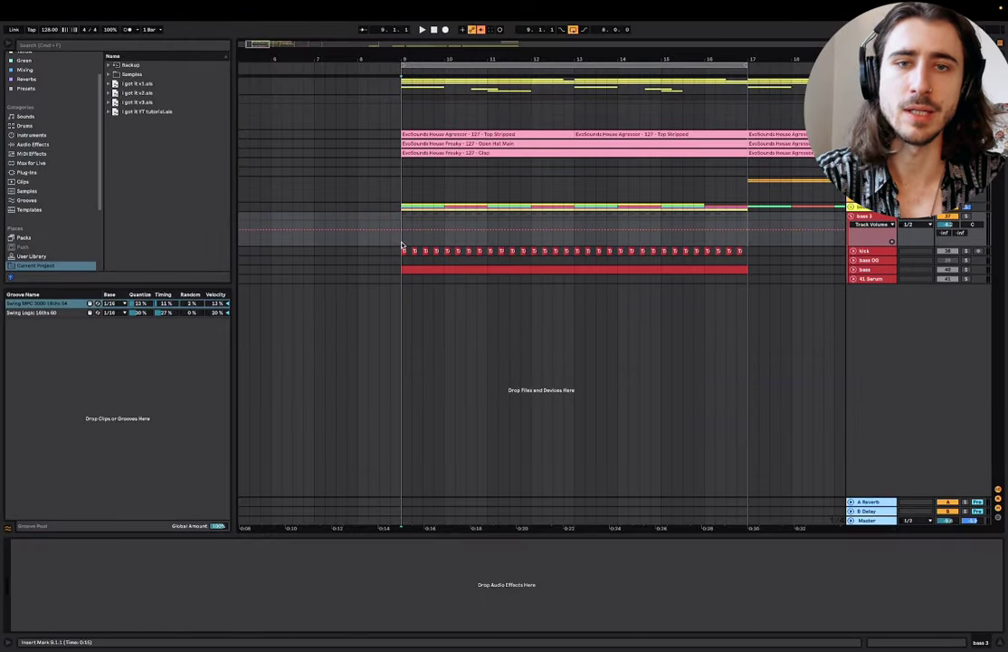
{"action": "left_click", "coordinate": [965, 217]}
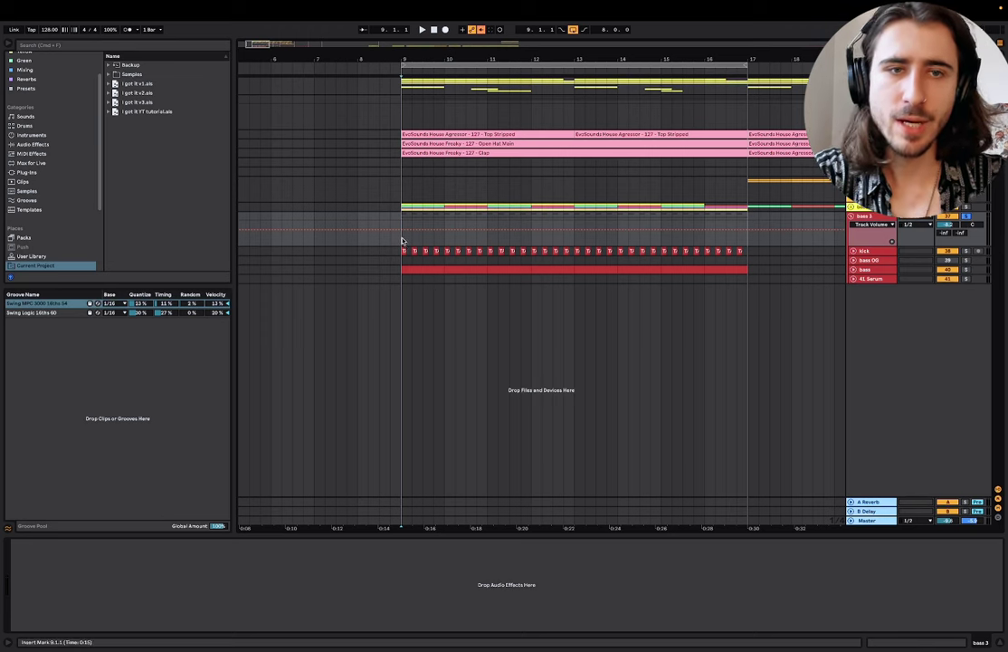
Step: Unfold the kick and bass tracks in the bass 3 group to show the bass track's Macro 1 automation
{"action": "left_click_drag", "start_coordinate": [403, 241], "coordinate": [747, 295]}
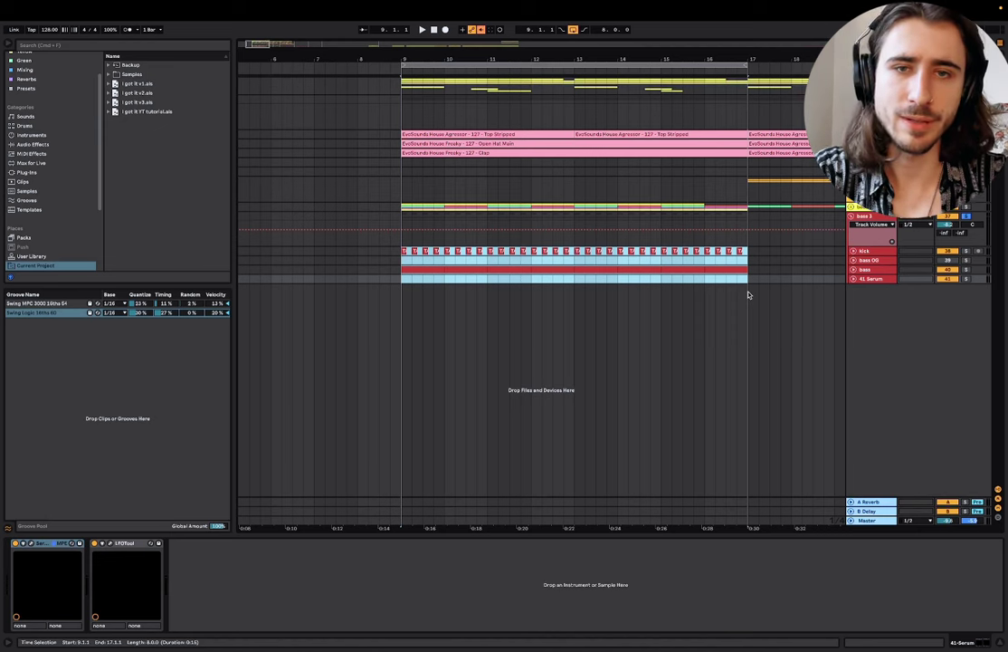
{"action": "left_click_drag", "start_coordinate": [402, 219], "coordinate": [758, 301]}
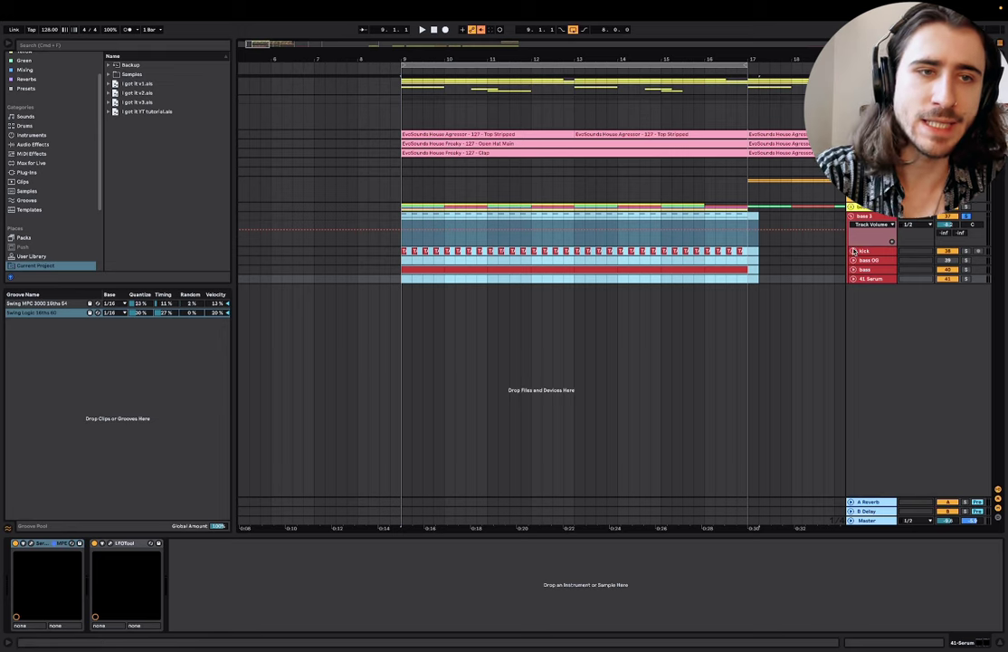
{"action": "left_click", "coordinate": [852, 251]}
{"action": "left_click", "coordinate": [853, 303]}
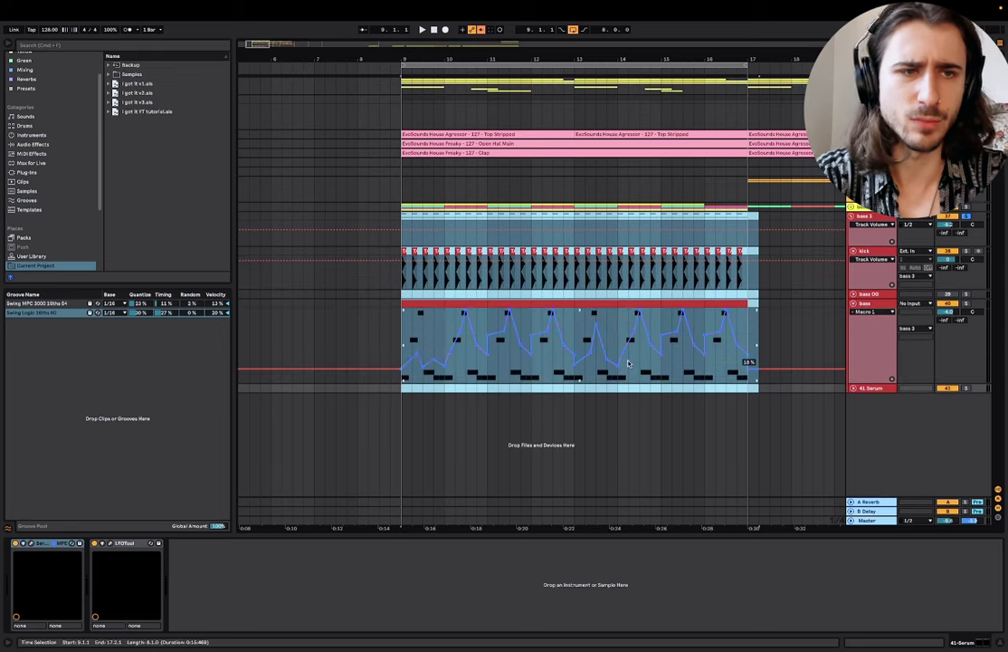
{"action": "left_click", "coordinate": [401, 325]}
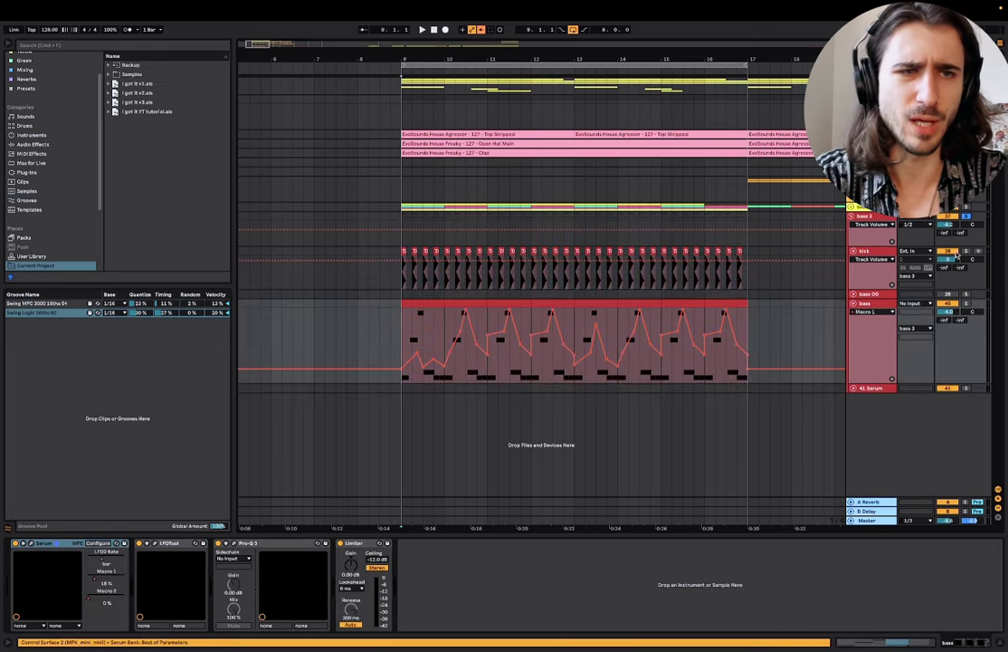
Step: Look over bars 9 to 17 of the bass 3 group and play it from bar 9
{"action": "scroll", "coordinate": [481, 349], "scroll_direction": "up", "scroll_amount": 3}
{"action": "scroll", "coordinate": [480, 350], "scroll_direction": "right", "scroll_amount": 3}
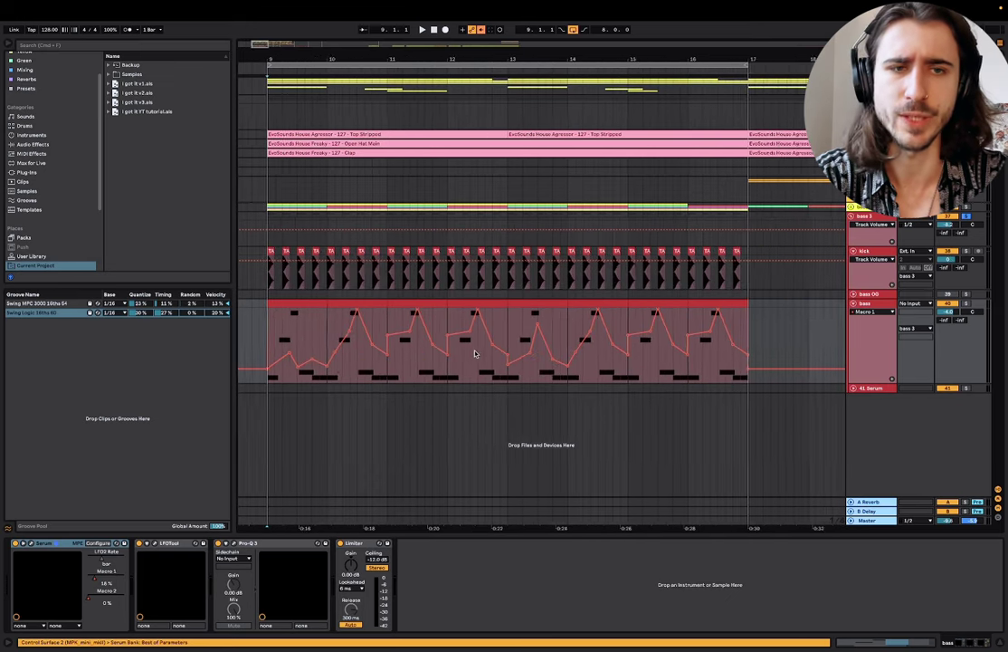
{"action": "scroll", "coordinate": [475, 353], "scroll_direction": "down", "scroll_amount": 4}
{"action": "scroll", "coordinate": [402, 339], "scroll_direction": "up", "scroll_amount": 3}
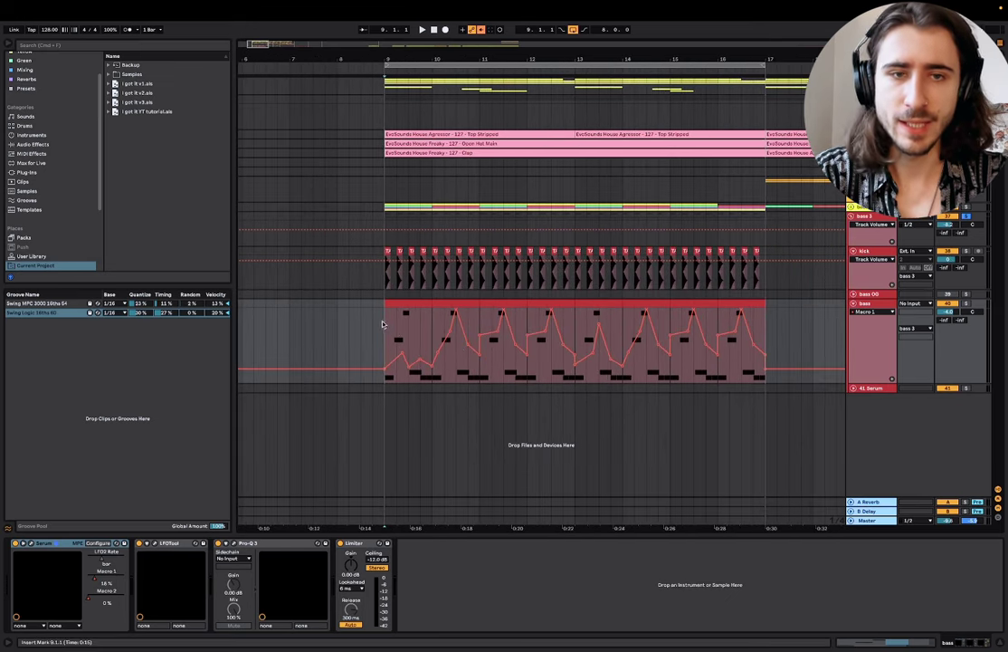
{"action": "left_click_drag", "start_coordinate": [382, 324], "coordinate": [766, 239]}
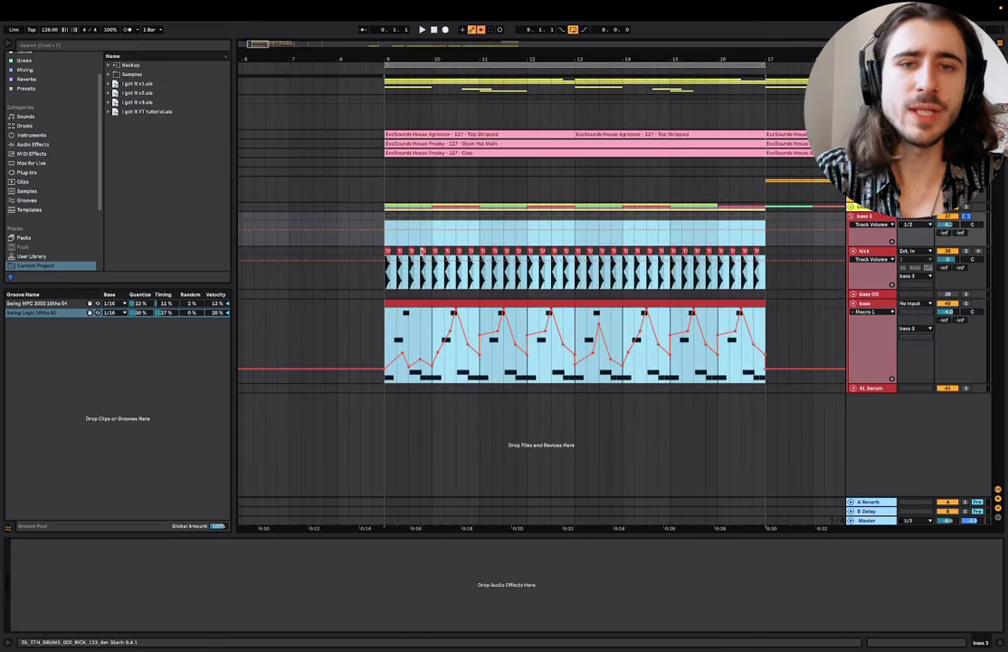
{"action": "left_click", "coordinate": [387, 237]}
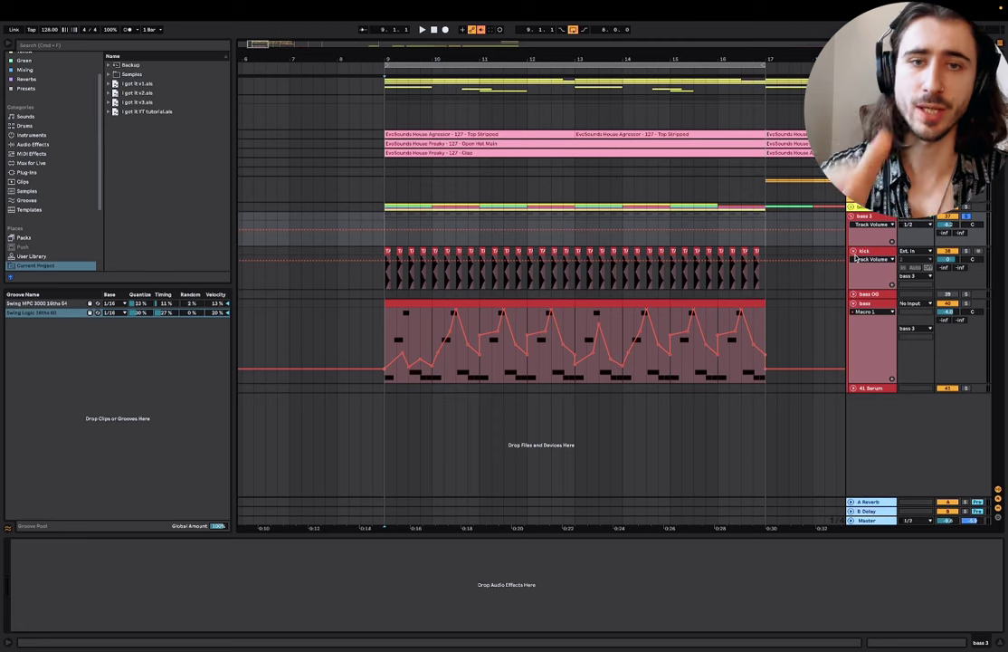
{"action": "key", "text": "space"}
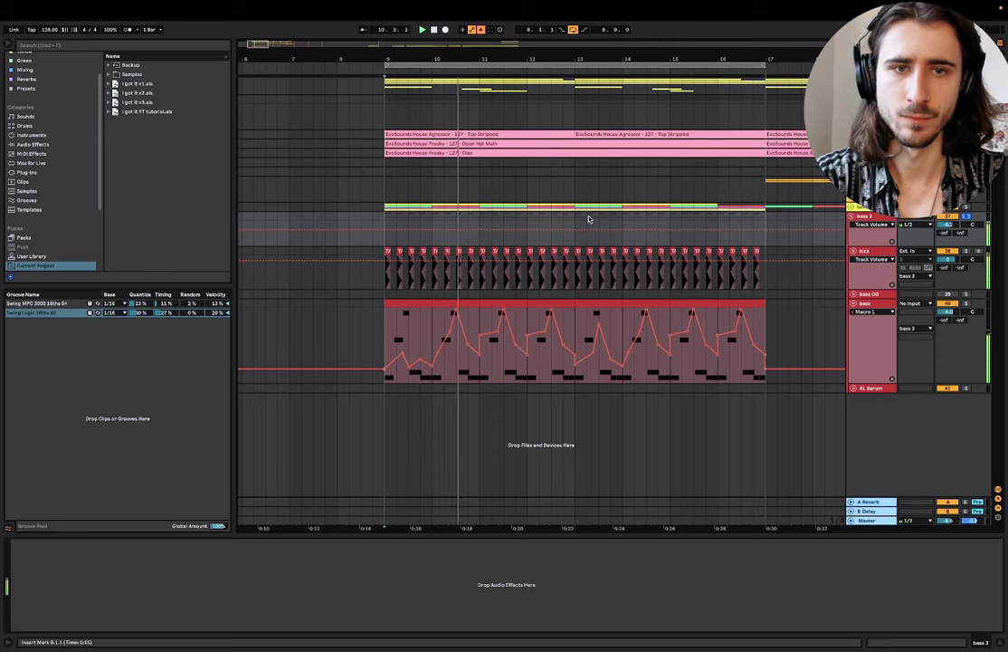
Step: Solo the bass track in the bass 3 group and play it with its LFOTool device switched off
{"action": "left_click", "coordinate": [882, 310]}
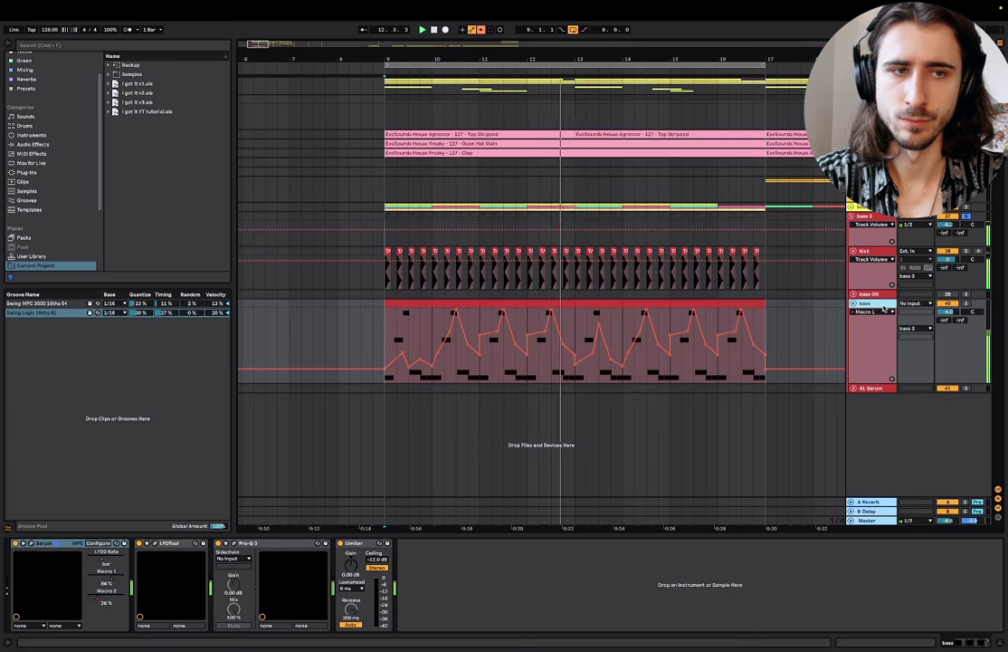
{"action": "left_click", "coordinate": [967, 303]}
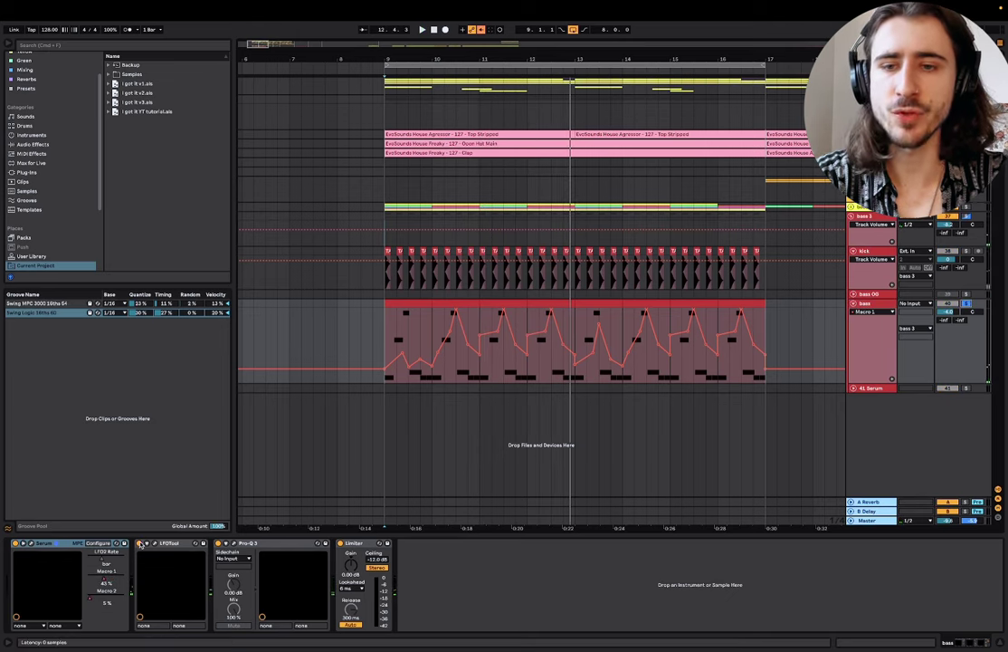
{"action": "left_click", "coordinate": [139, 543]}
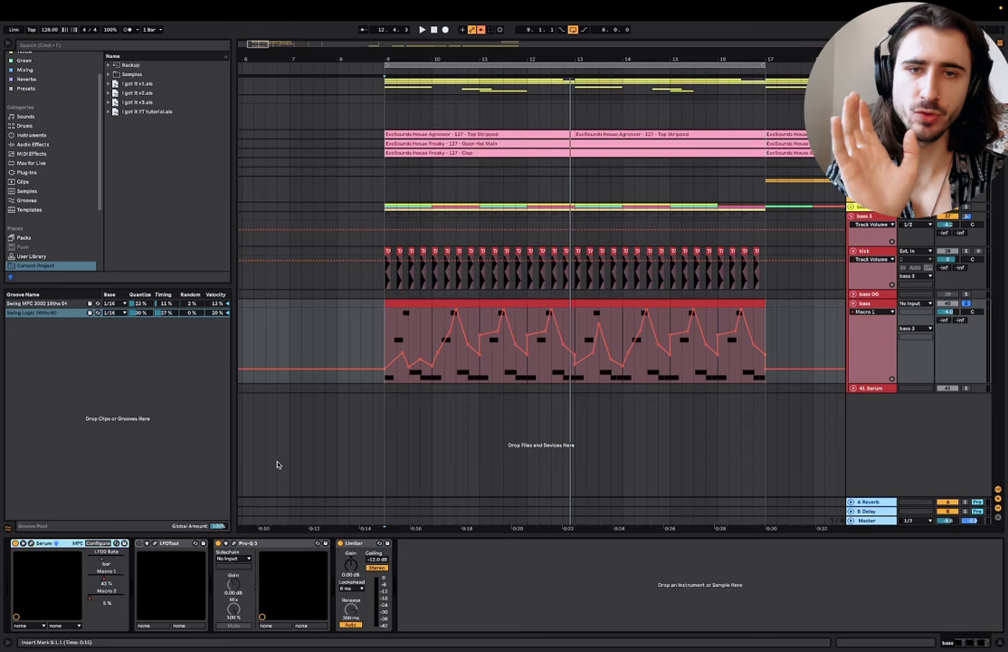
{"action": "key", "text": "space"}
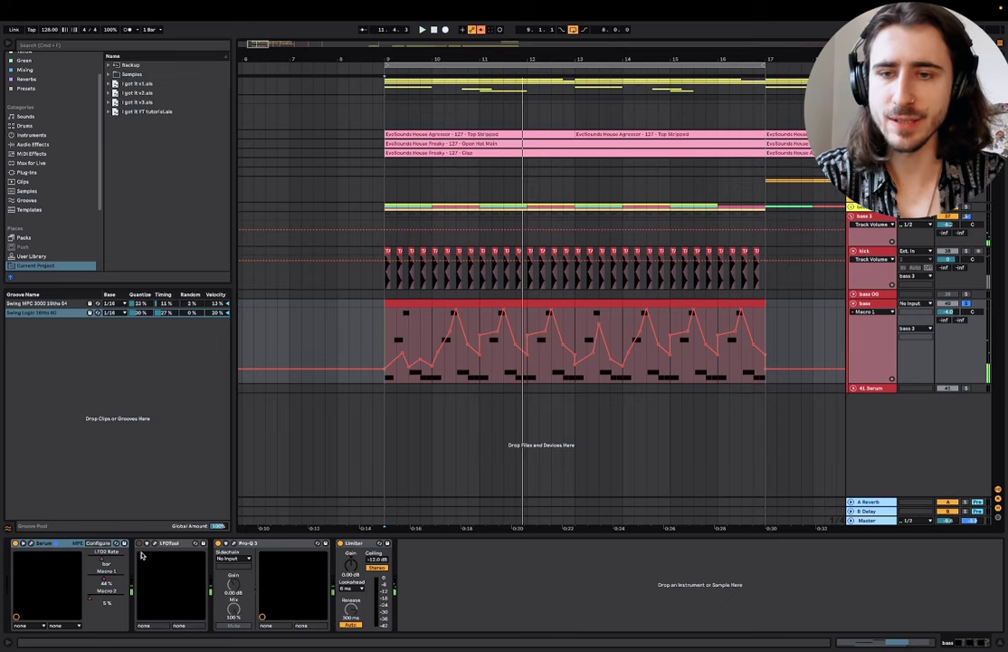
Step: Open the bass track's Serum and switch off Sub and Osc B so only Osc A plays
{"action": "left_click", "coordinate": [391, 328]}
{"action": "left_click", "coordinate": [31, 544]}
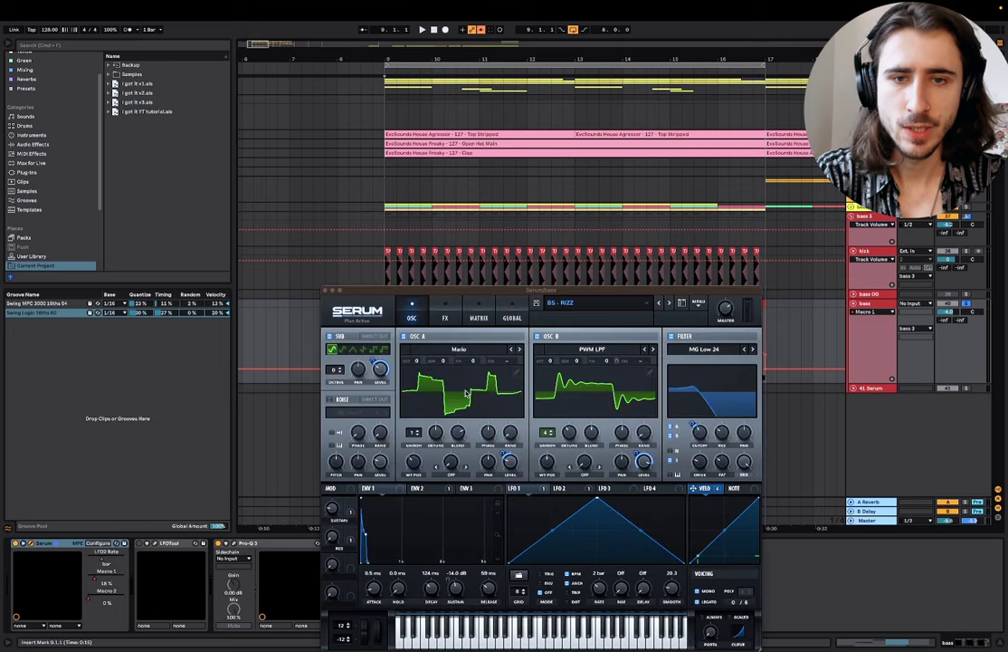
{"action": "left_click_drag", "start_coordinate": [531, 296], "coordinate": [531, 177]}
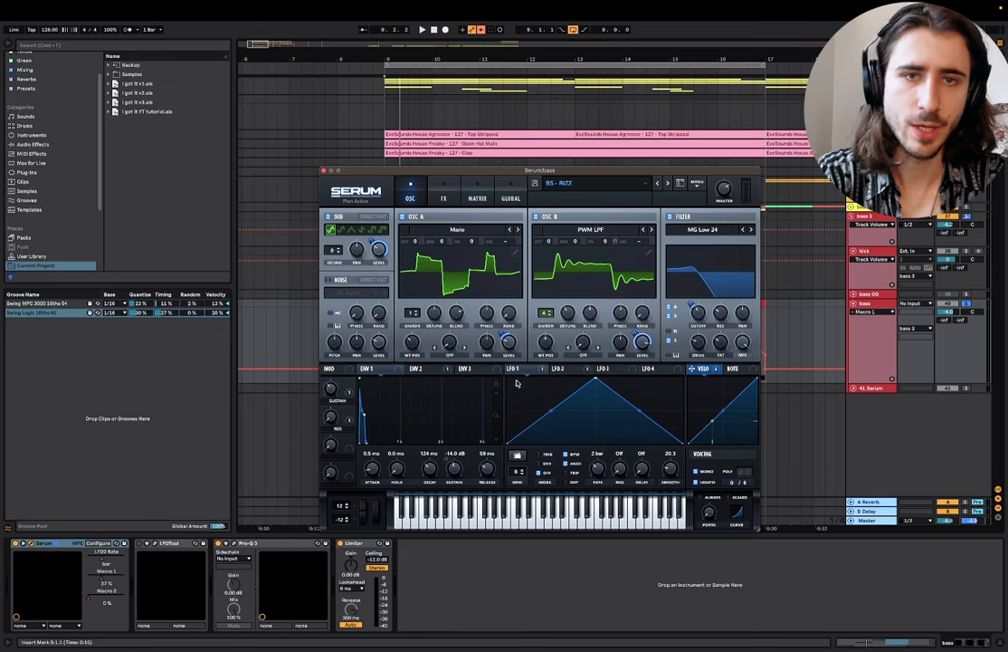
{"action": "left_click", "coordinate": [327, 217]}
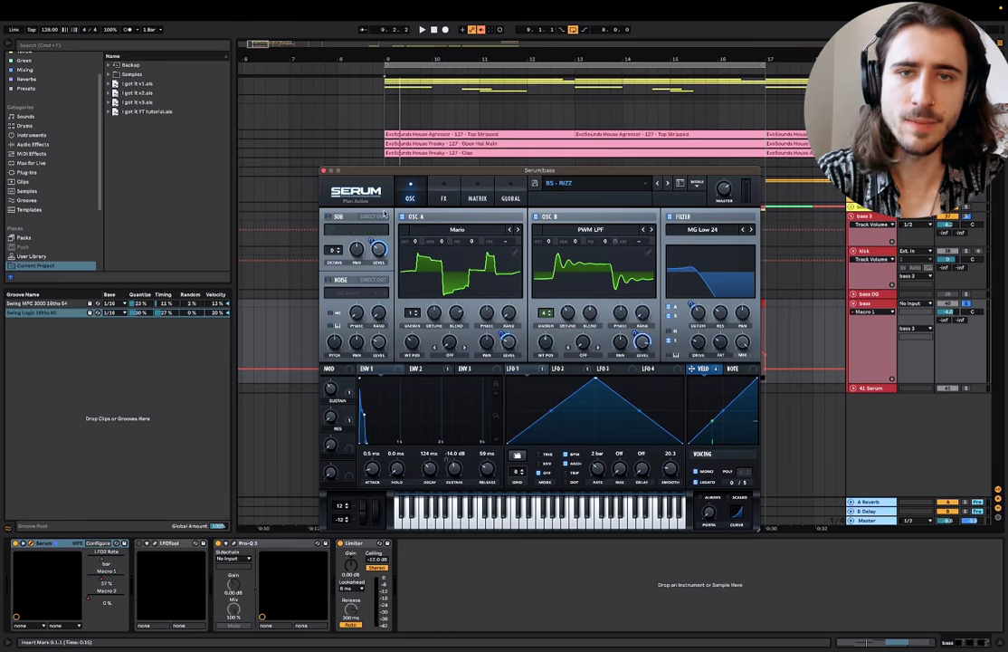
{"action": "left_click", "coordinate": [535, 217]}
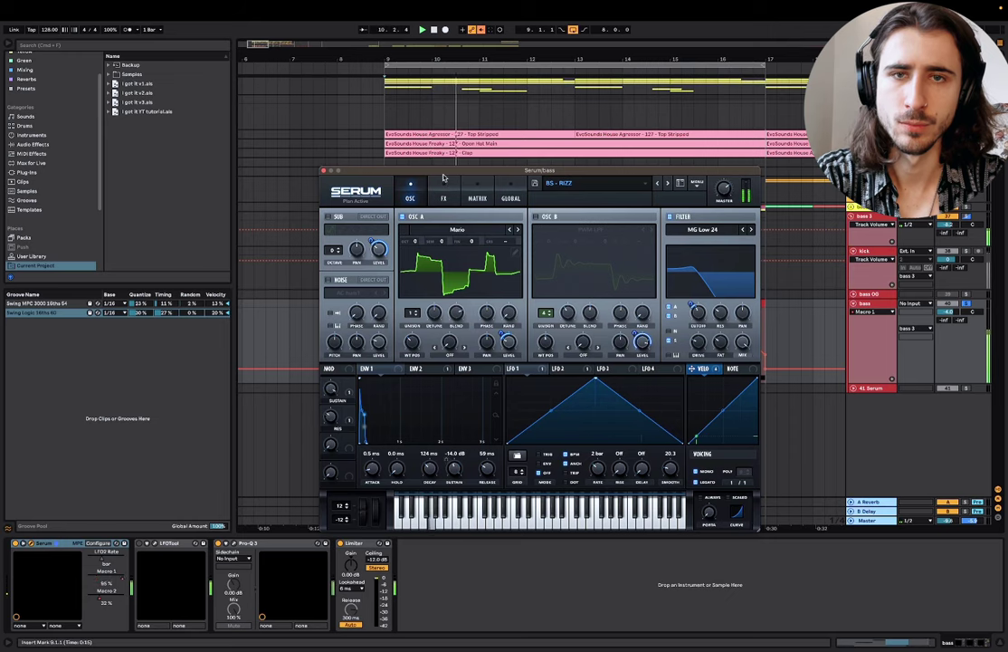
Step: Move the Serum window aside, open the first bass clip and show its Pitch Bend envelope
{"action": "left_click_drag", "start_coordinate": [443, 175], "coordinate": [986, 225]}
{"action": "double_click", "coordinate": [411, 316]}
{"action": "left_click", "coordinate": [45, 395]}
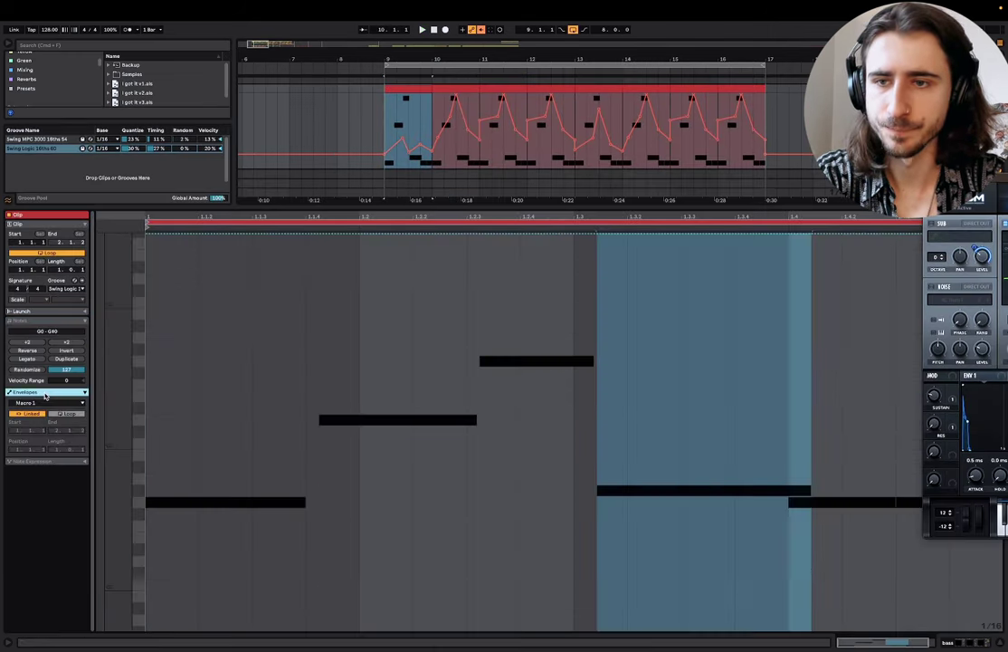
{"action": "left_click", "coordinate": [39, 392]}
{"action": "left_click", "coordinate": [40, 401]}
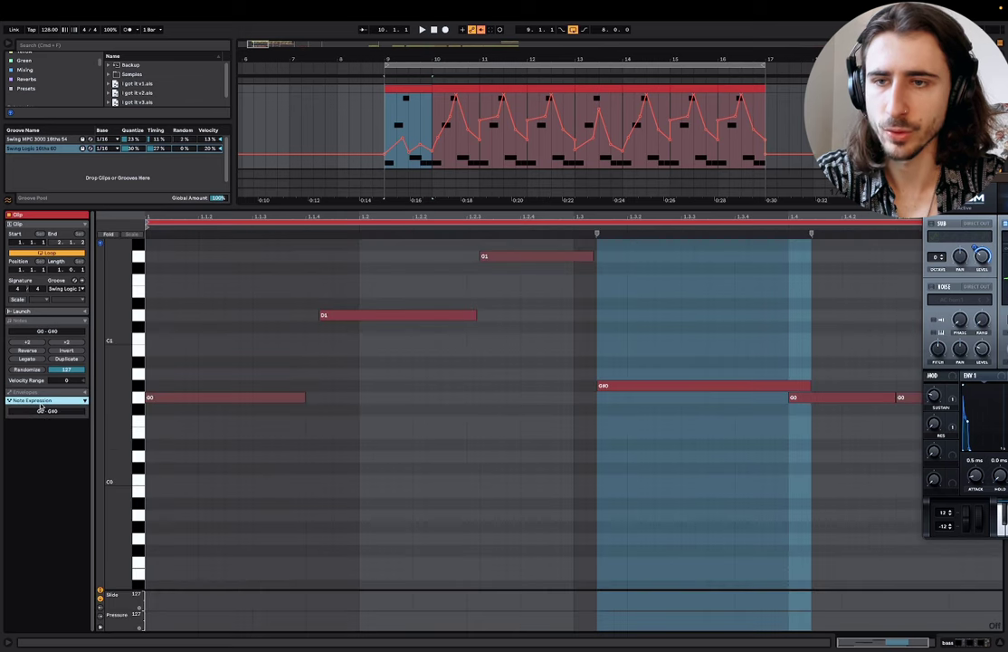
{"action": "left_click", "coordinate": [29, 321]}
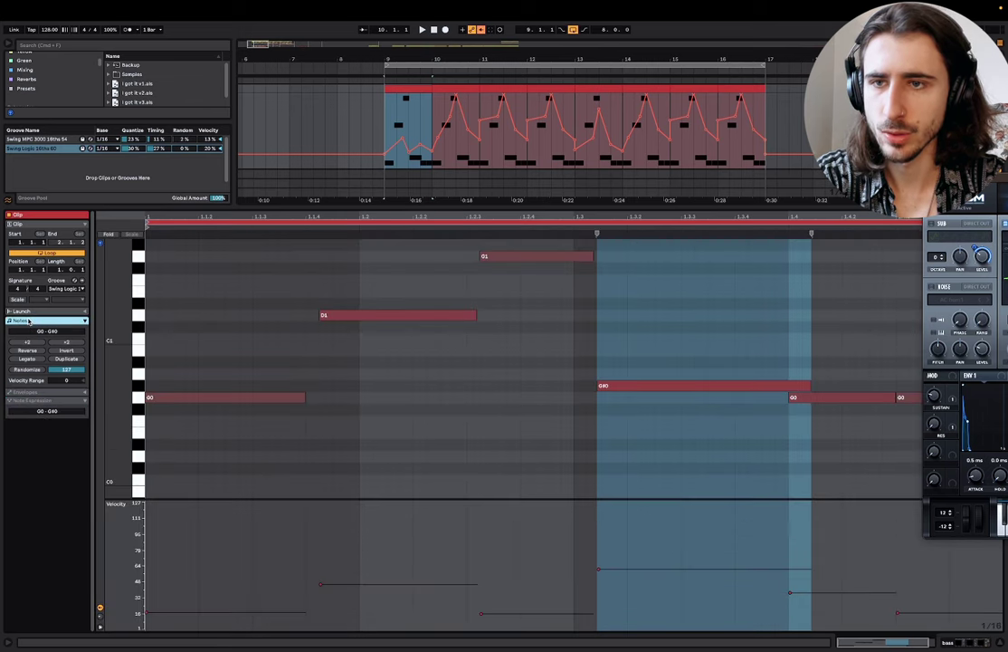
{"action": "left_click", "coordinate": [29, 311]}
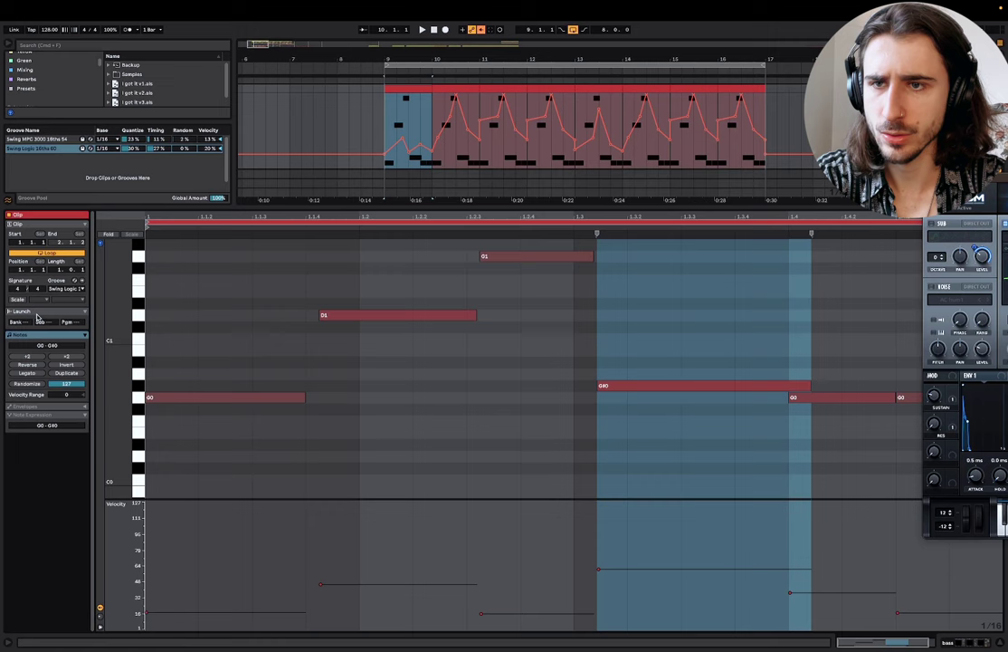
{"action": "left_click", "coordinate": [30, 311]}
{"action": "left_click", "coordinate": [27, 391]}
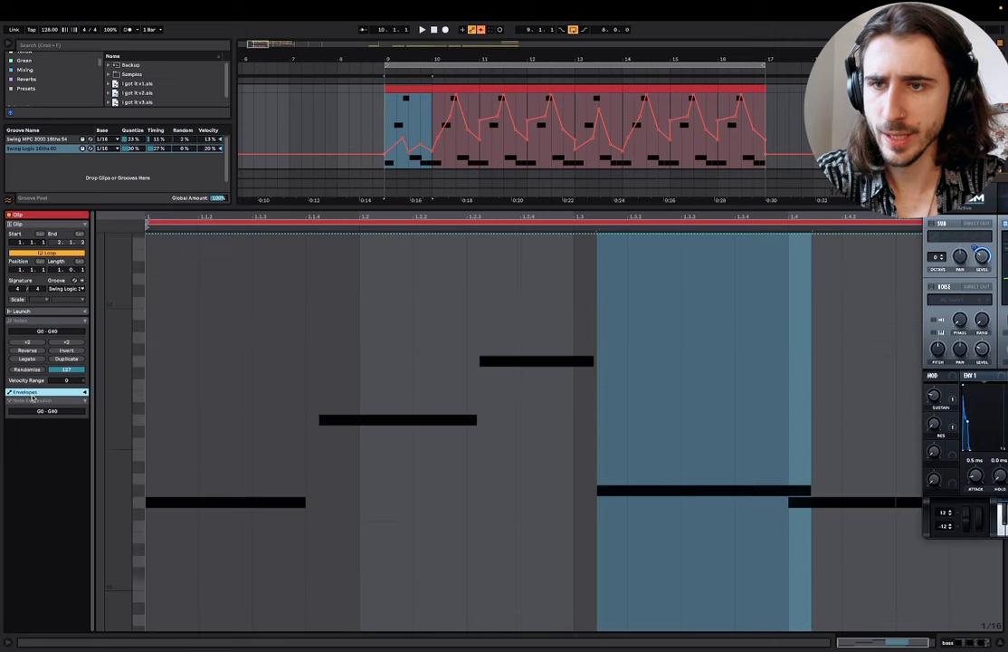
{"action": "left_click", "coordinate": [45, 402]}
{"action": "left_click", "coordinate": [38, 417]}
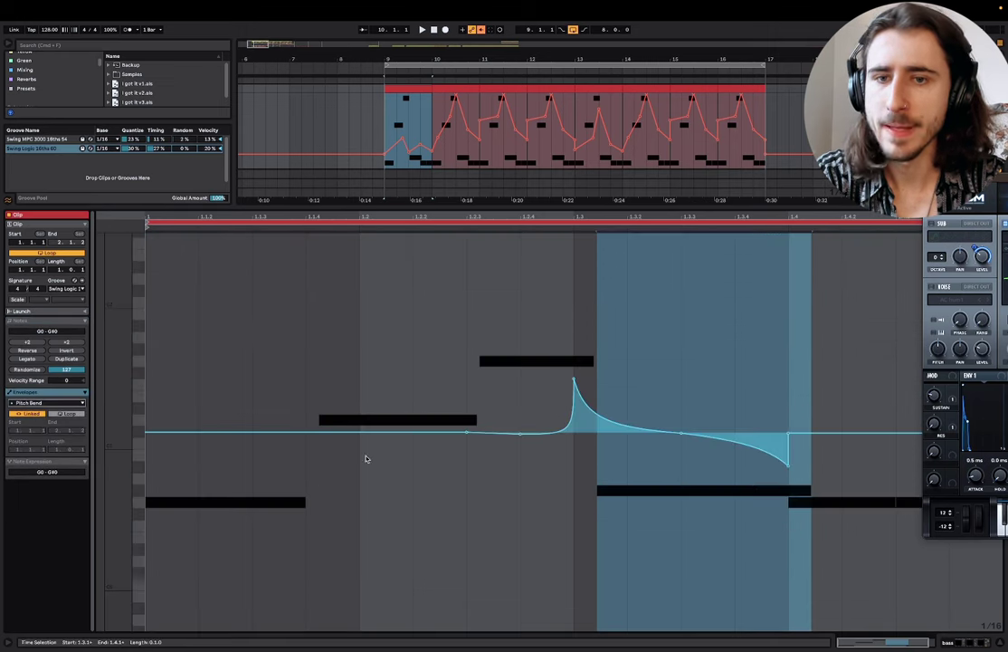
Step: Examine the pitch bend curve around beat 1.3 while playing the bass, with the Serum window out of the way
{"action": "scroll", "coordinate": [657, 496], "scroll_direction": "right", "scroll_amount": 2}
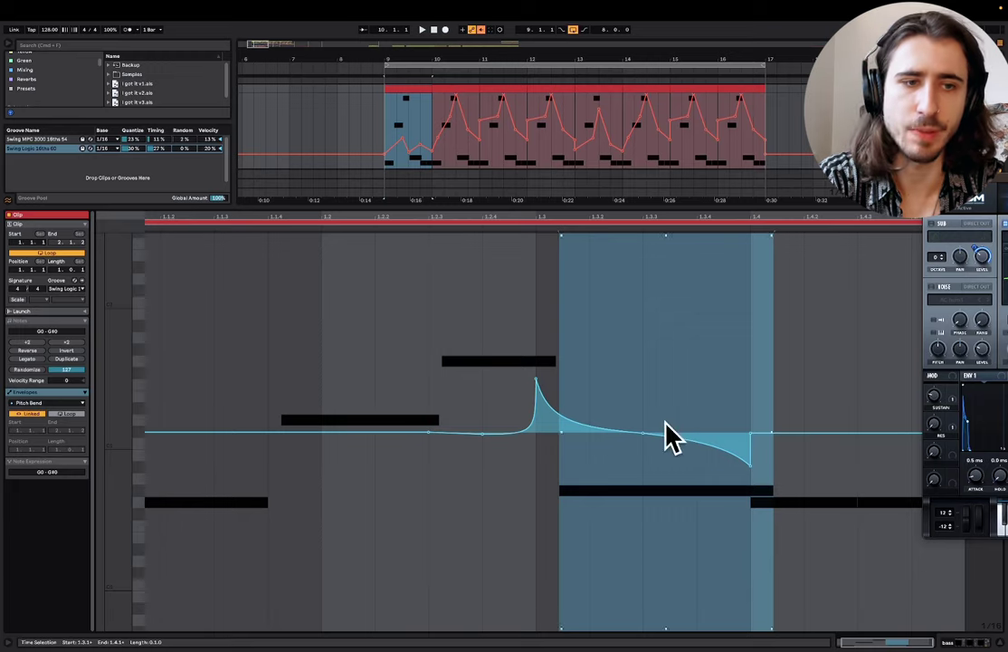
{"action": "left_click_drag", "start_coordinate": [952, 178], "coordinate": [394, 71]}
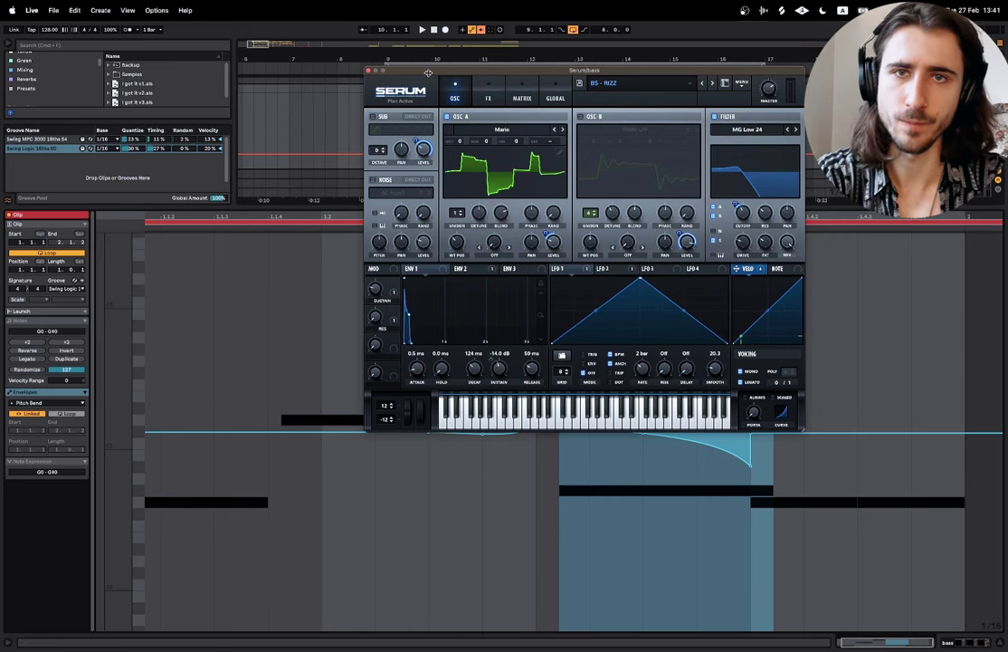
{"action": "left_click_drag", "start_coordinate": [426, 71], "coordinate": [378, 593]}
{"action": "key", "text": "space"}
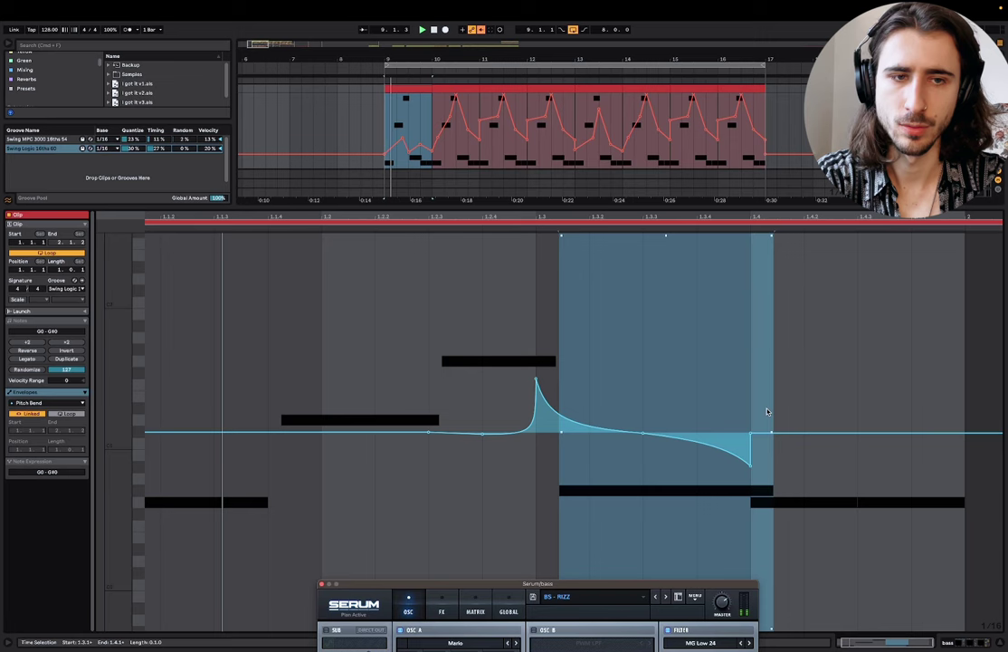
Step: Try delaying the pitch bend's return to zero past beat 1.4 while listening, and move the point back to 1.4
{"action": "left_click", "coordinate": [735, 362]}
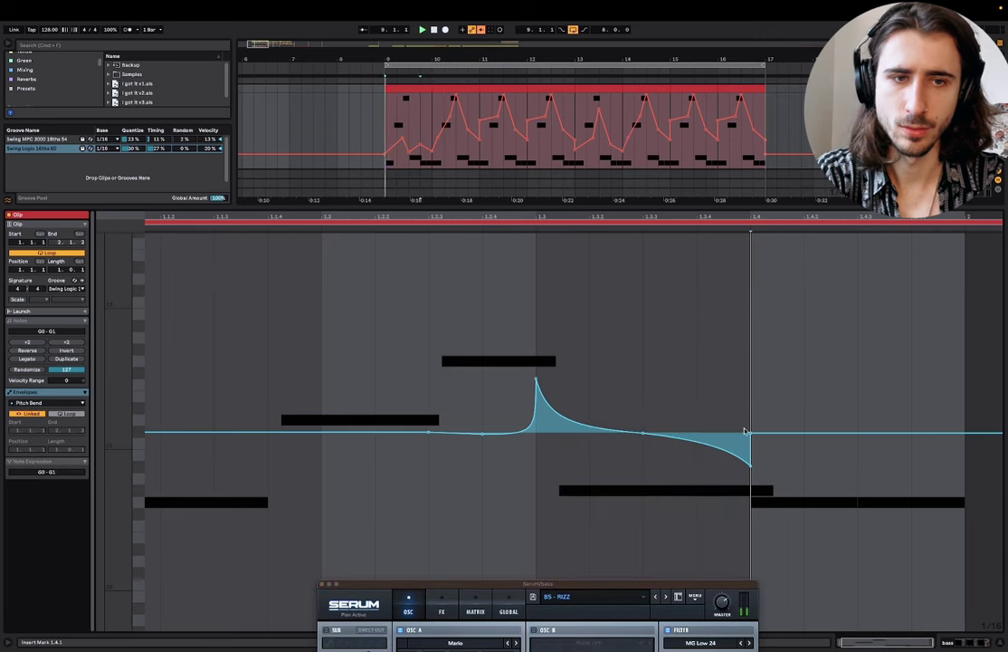
{"action": "left_click_drag", "start_coordinate": [750, 432], "coordinate": [774, 442]}
{"action": "key", "text": "space"}
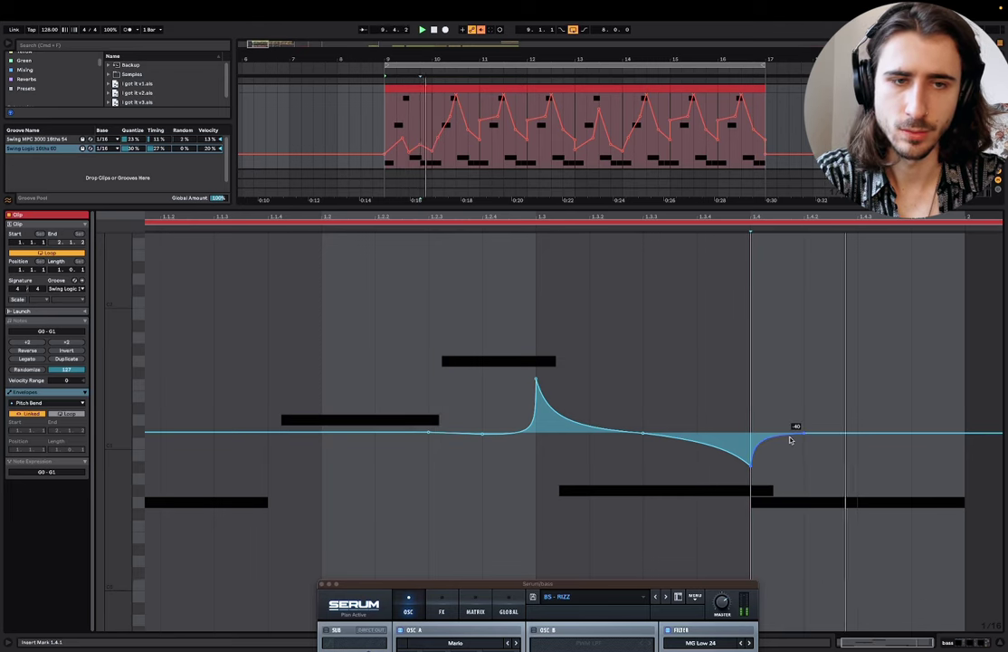
{"action": "left_click_drag", "start_coordinate": [803, 437], "coordinate": [750, 438]}
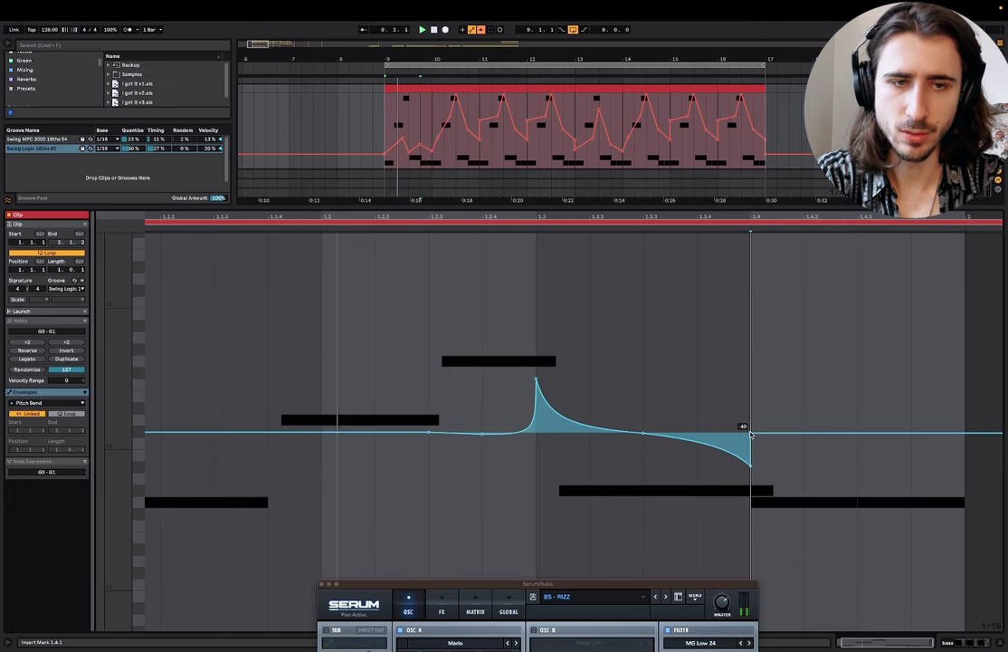
Step: Bring the Serum window back into view and isolate Osc B by switching it on and Osc A off
{"action": "left_click_drag", "start_coordinate": [570, 315], "coordinate": [563, 186]}
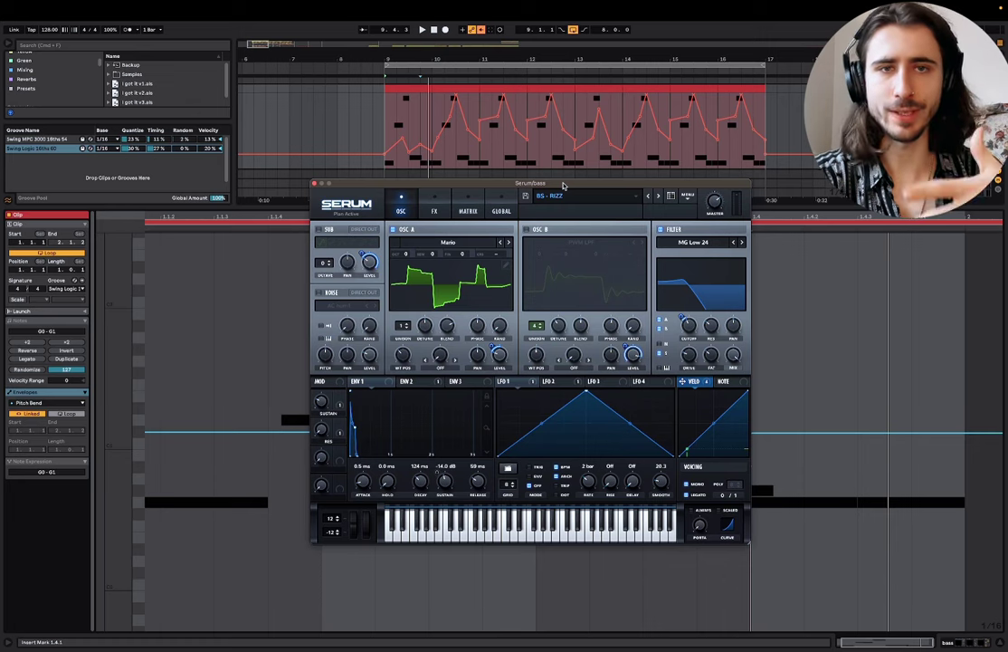
{"action": "left_click_drag", "start_coordinate": [522, 184], "coordinate": [518, 147]}
{"action": "key", "text": "minus"}
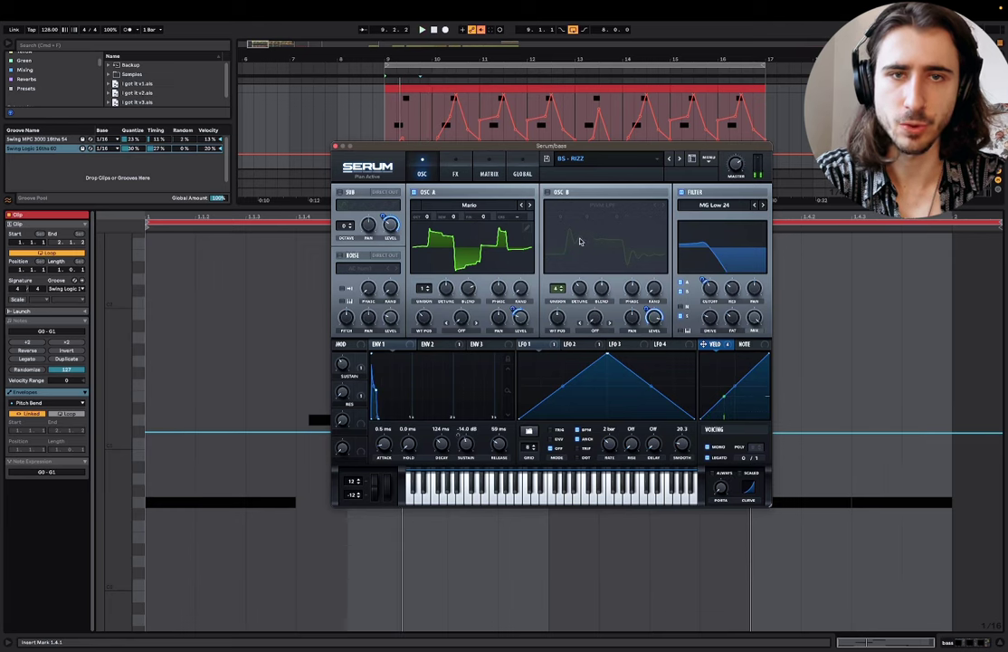
{"action": "left_click", "coordinate": [546, 193]}
{"action": "left_click", "coordinate": [412, 193]}
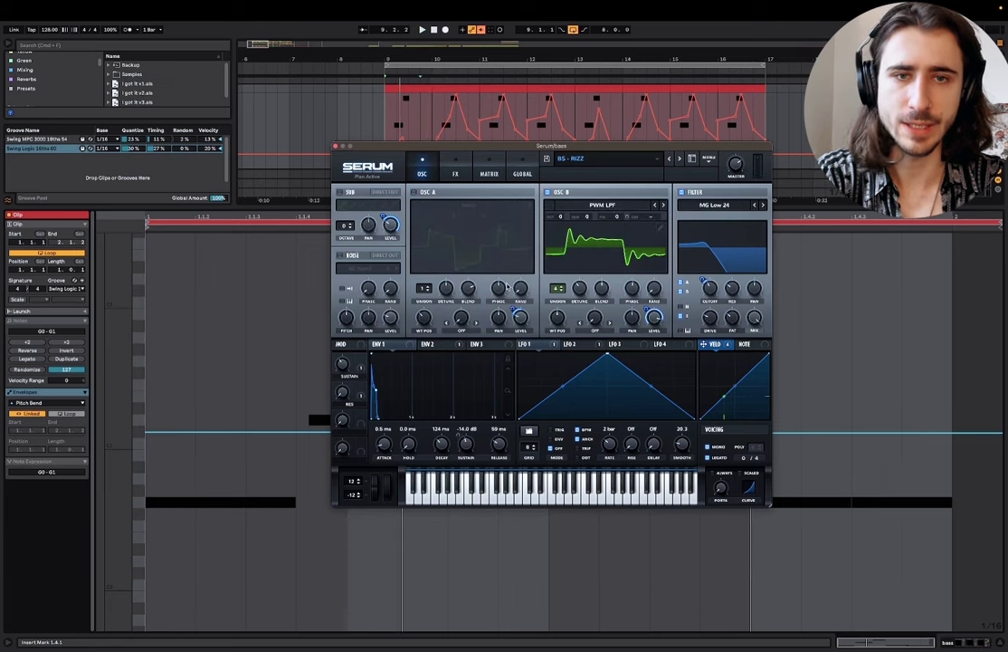
Step: Adjust Osc B's unison detune to 0.17 and check its unison blend during playback, and switch Osc A back on
{"action": "left_click_drag", "start_coordinate": [585, 288], "coordinate": [584, 287]}
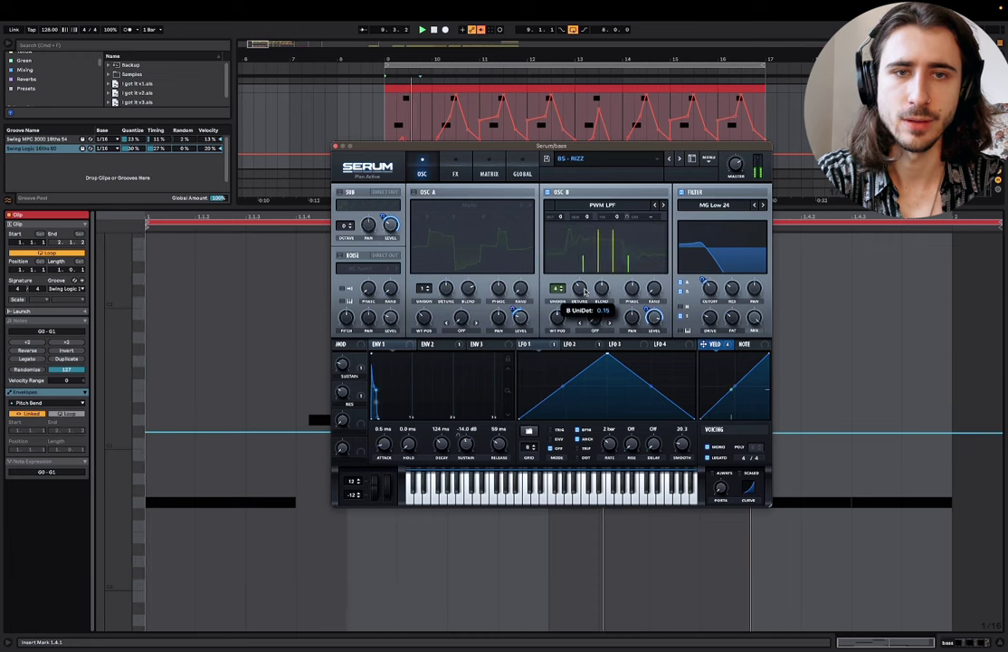
{"action": "key", "text": "space"}
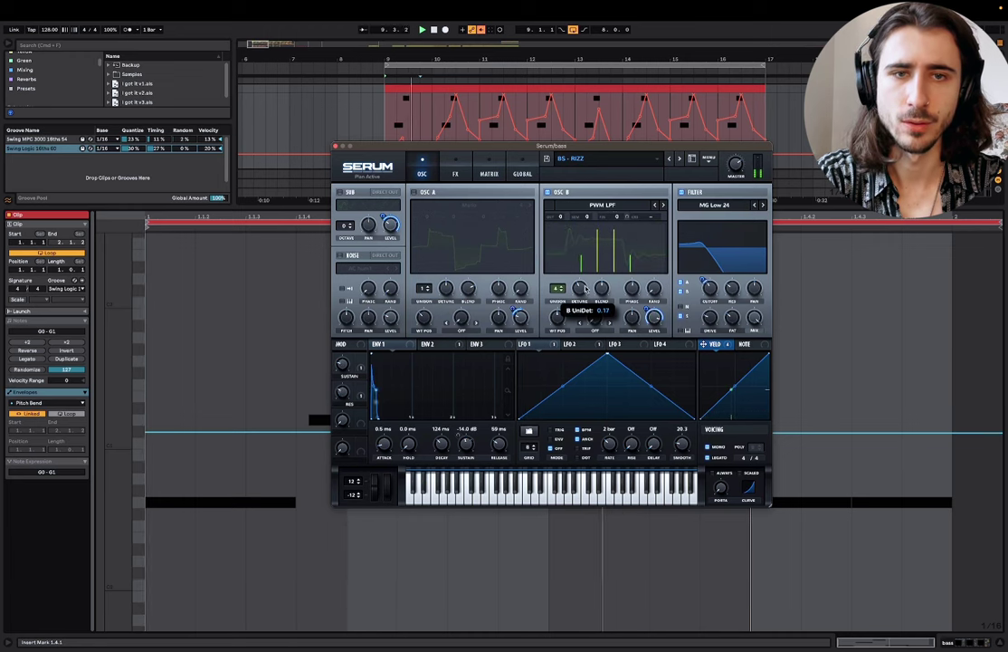
{"action": "mouse_move", "coordinate": [603, 289]}
{"action": "key", "text": "space"}
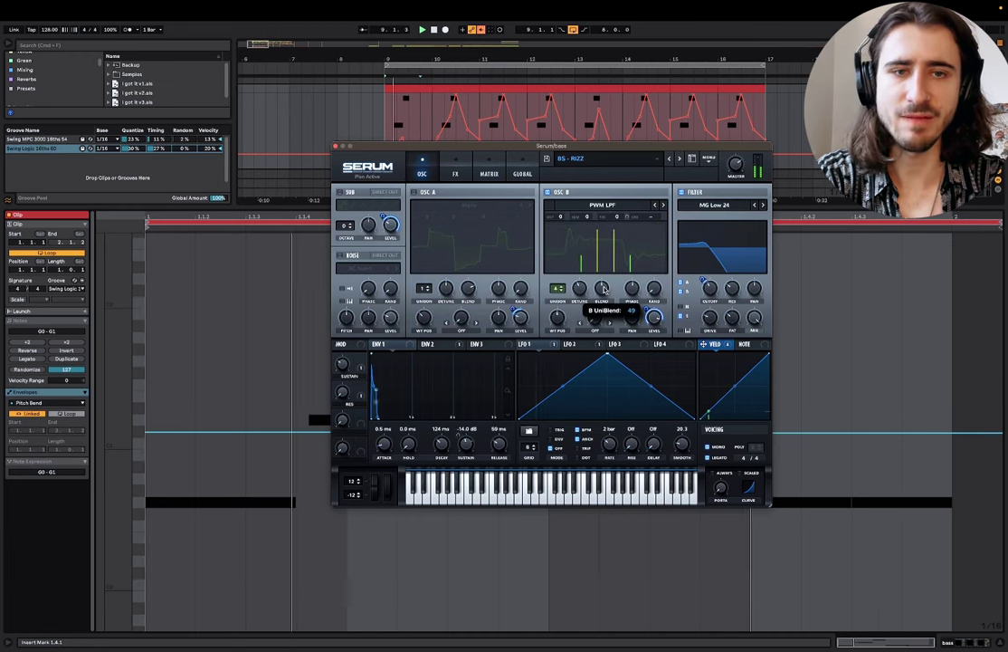
{"action": "left_click_drag", "start_coordinate": [603, 288], "coordinate": [603, 288]}
{"action": "left_click", "coordinate": [414, 192]}
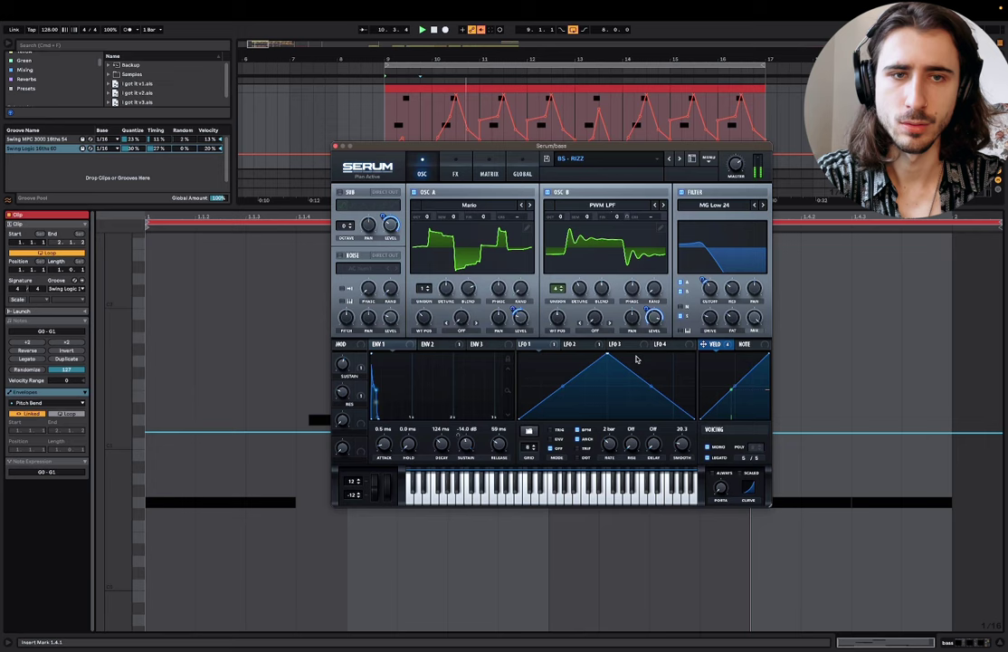
{"action": "left_click_drag", "start_coordinate": [654, 318], "coordinate": [661, 354]}
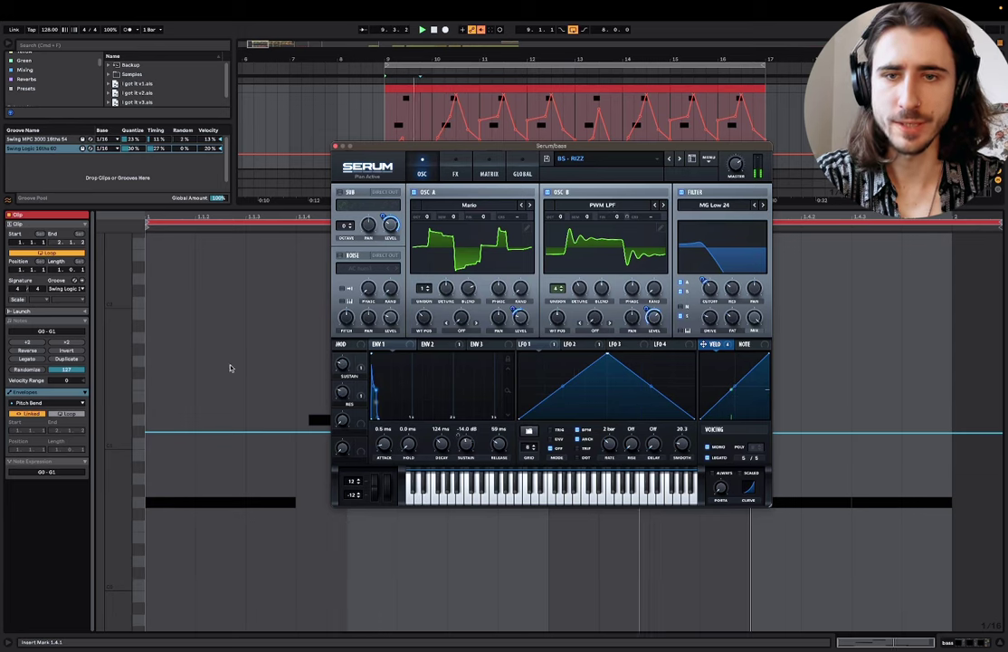
Step: Review Serum's effects and modulation matrix, and show Env 2 with its filter cutoff modulation in the oscillator view
{"action": "left_click", "coordinate": [456, 172]}
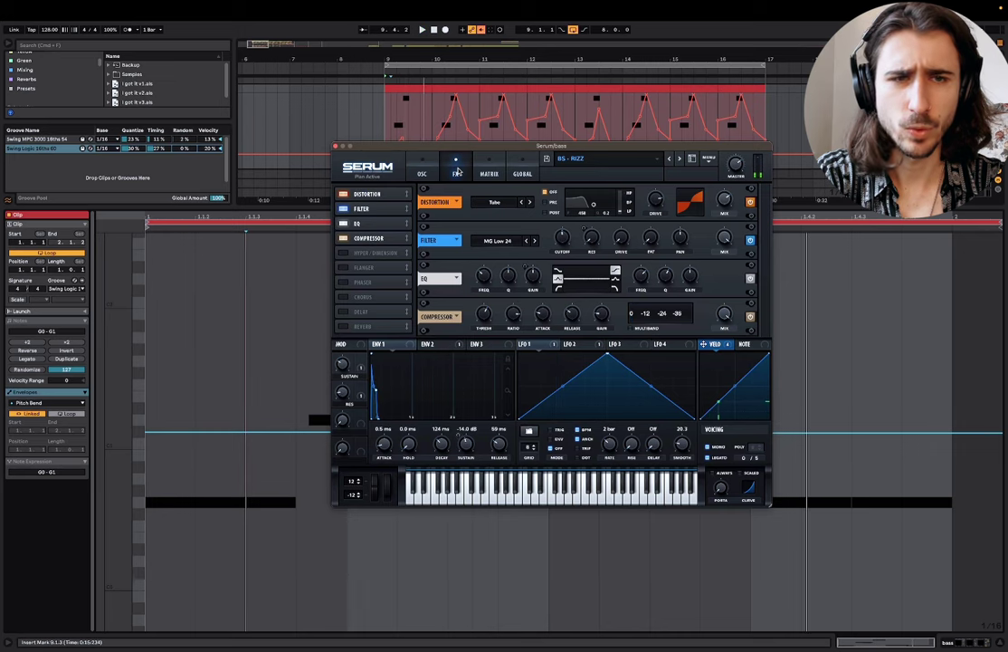
{"action": "left_click", "coordinate": [488, 173]}
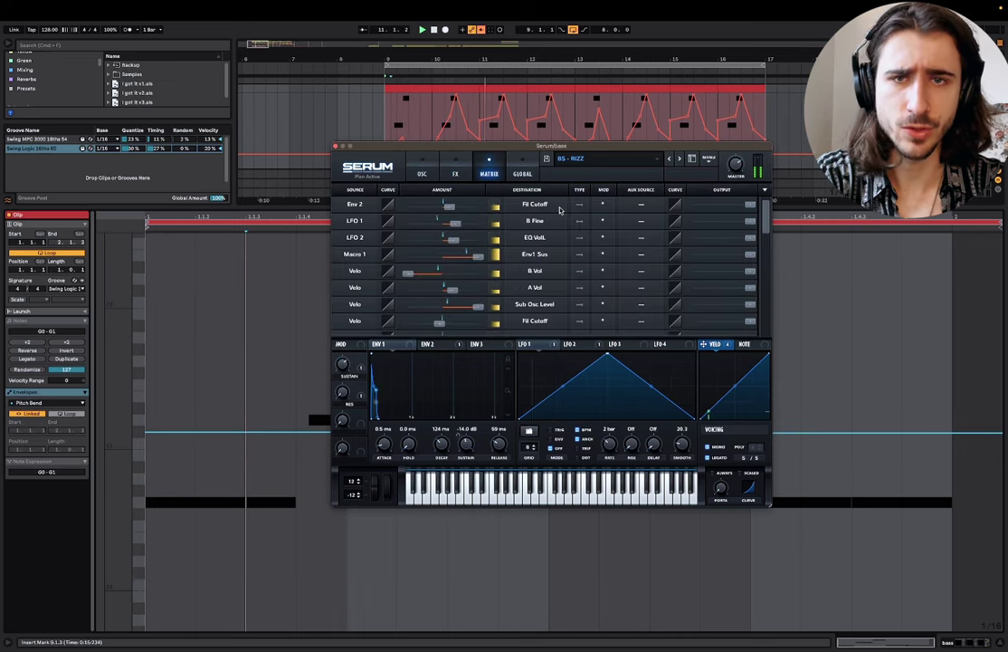
{"action": "left_click", "coordinate": [457, 172]}
{"action": "left_click", "coordinate": [421, 172]}
{"action": "left_click", "coordinate": [435, 345]}
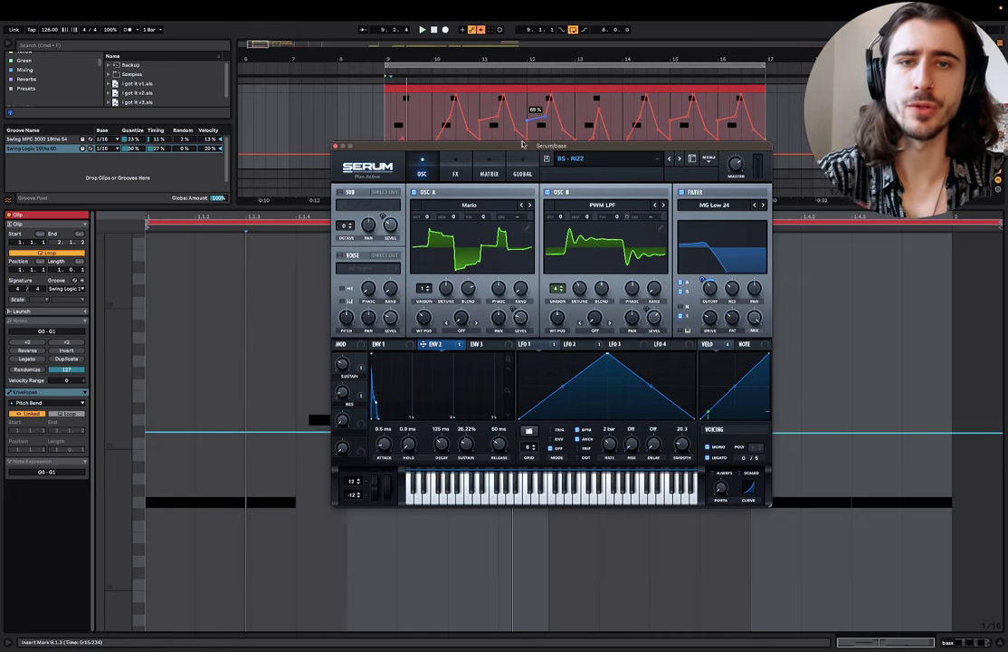
Step: Show LFO 2's curve and its modulation of the EQ gain in Serum's effects, and hide the clip view
{"action": "left_click", "coordinate": [453, 173]}
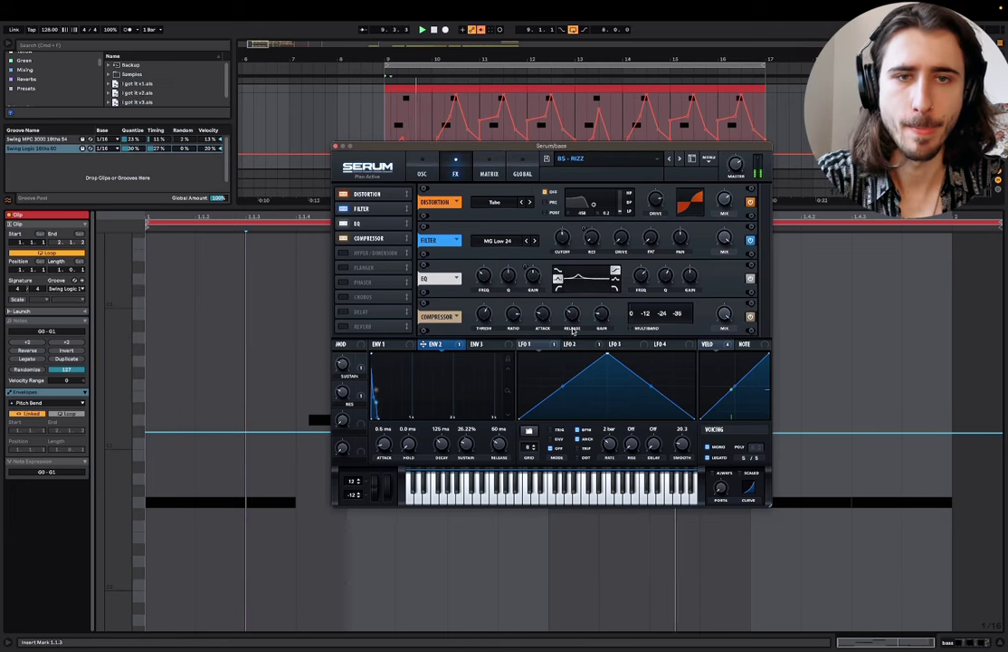
{"action": "left_click", "coordinate": [584, 345]}
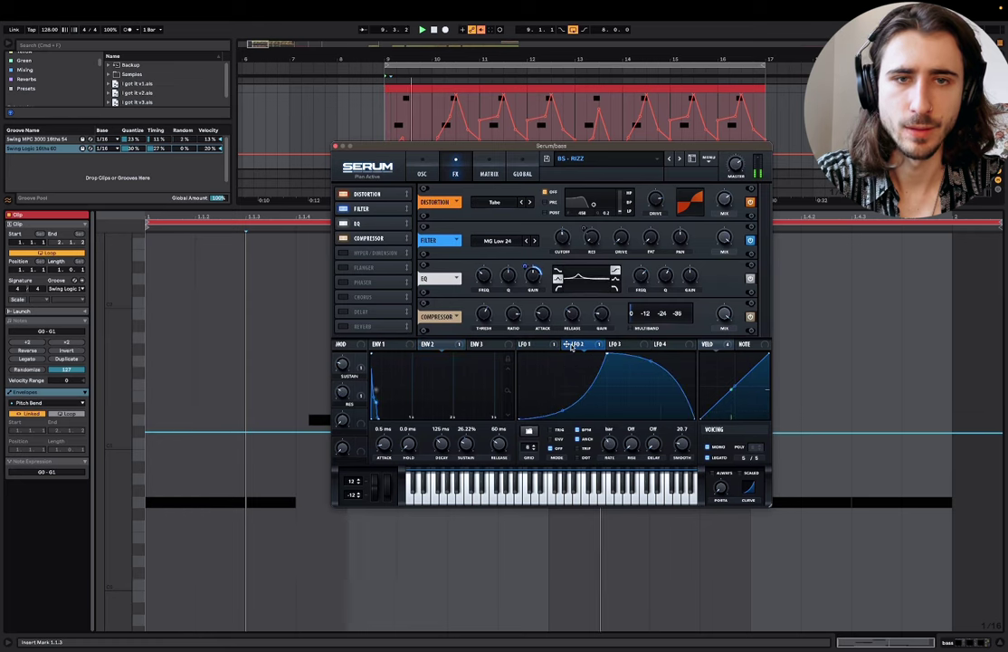
{"action": "left_click_drag", "start_coordinate": [598, 352], "coordinate": [576, 355]}
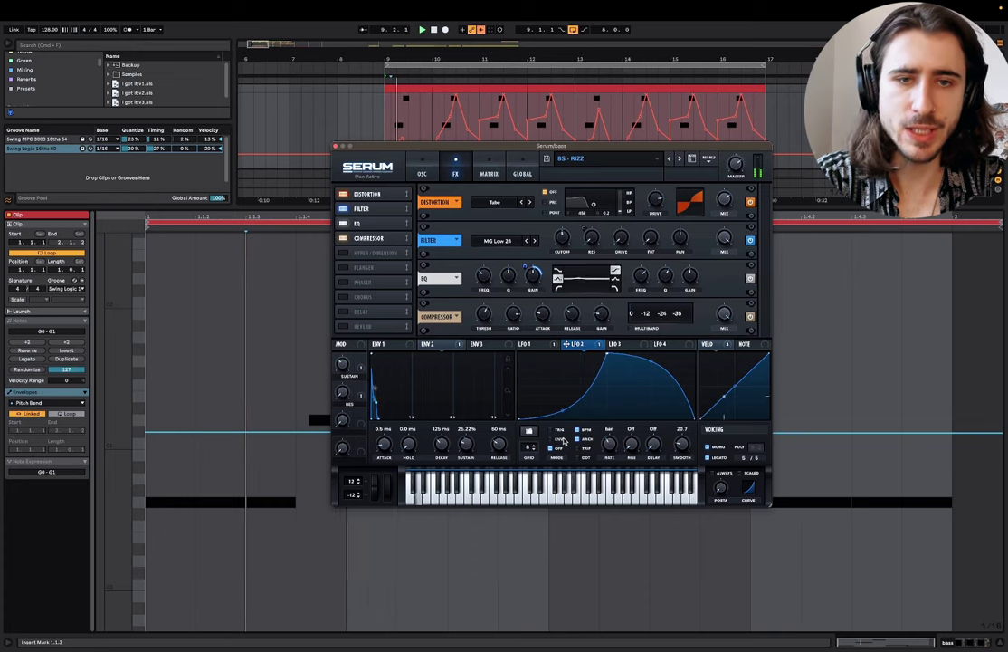
{"action": "left_click", "coordinate": [1001, 643]}
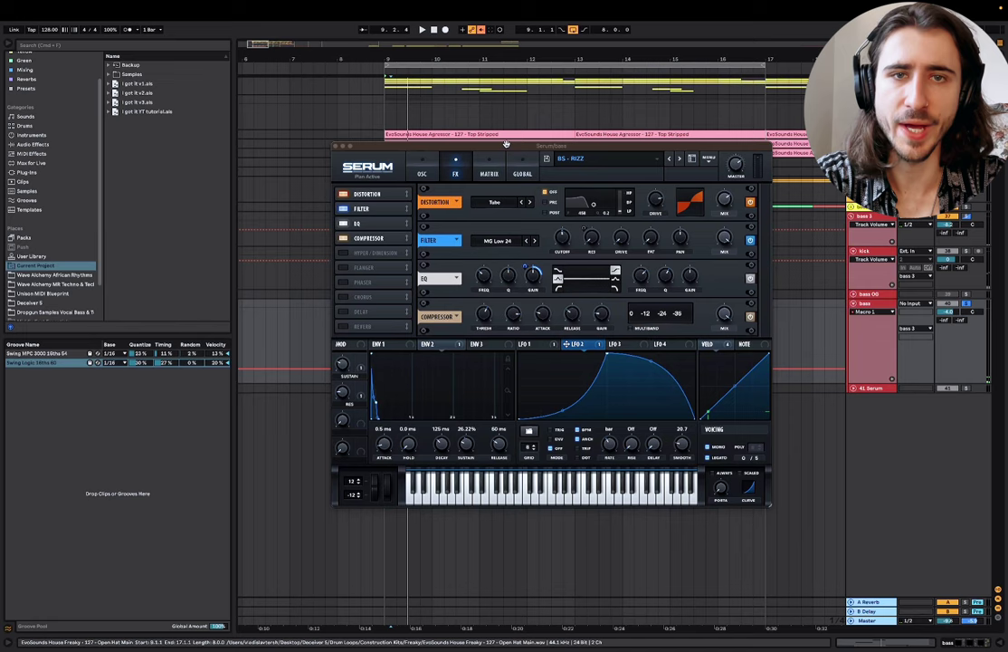
Step: Open the bass clip, switch from its pitch bend envelope to its notes, play it, and select the G#0 note and the G0 notes after it
{"action": "left_click_drag", "start_coordinate": [506, 145], "coordinate": [506, 460]}
{"action": "double_click", "coordinate": [404, 300]}
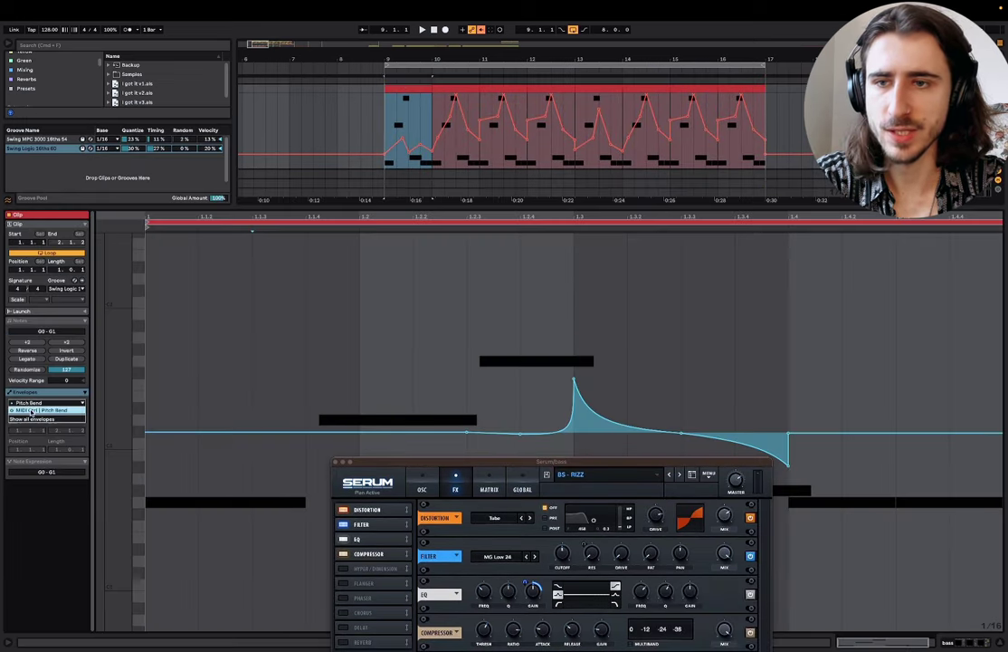
{"action": "left_click", "coordinate": [29, 321]}
{"action": "key", "text": "space"}
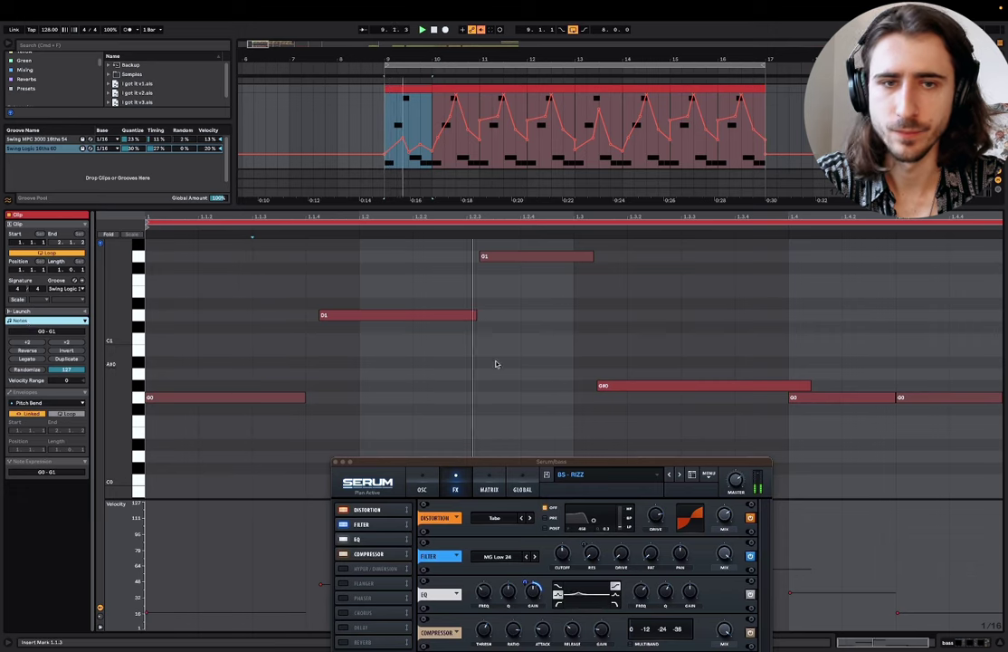
{"action": "key", "text": "space"}
{"action": "left_click", "coordinate": [580, 344]}
{"action": "left_click_drag", "start_coordinate": [581, 344], "coordinate": [936, 479]}
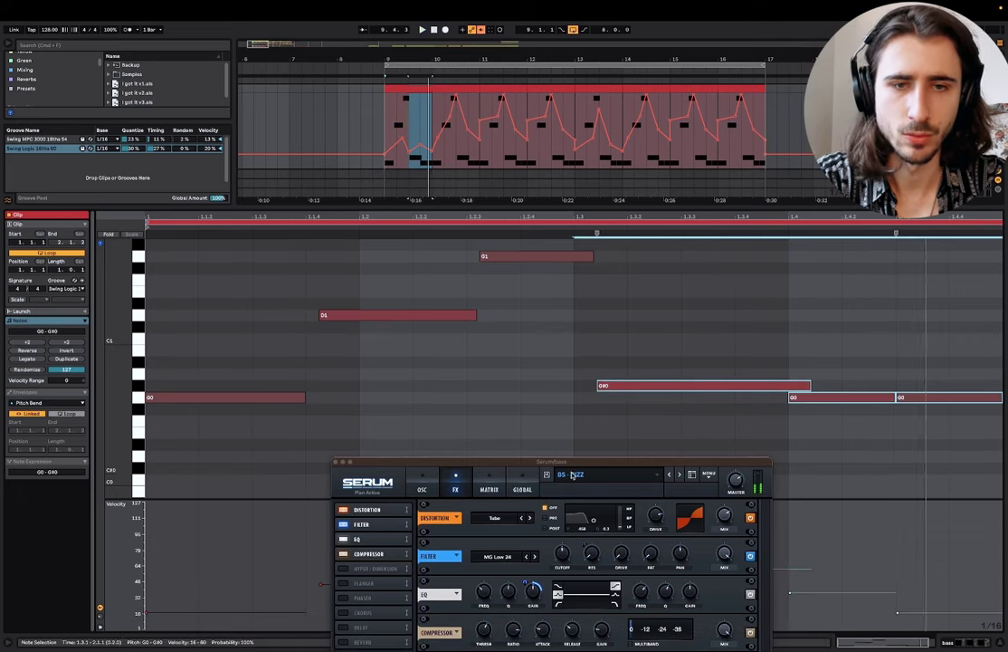
Step: Bring Serum back into view and bypass all destinations of LFO 1 and LFO 2 for comparison during playback
{"action": "left_click_drag", "start_coordinate": [565, 462], "coordinate": [537, 65]}
{"action": "left_click", "coordinate": [503, 262]}
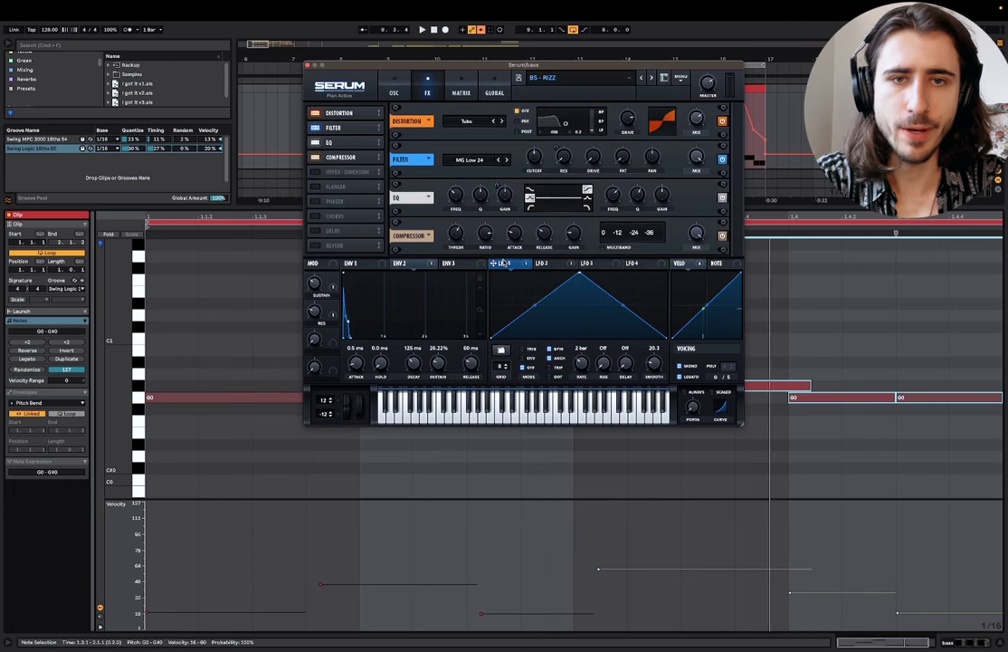
{"action": "right_click", "coordinate": [503, 263]}
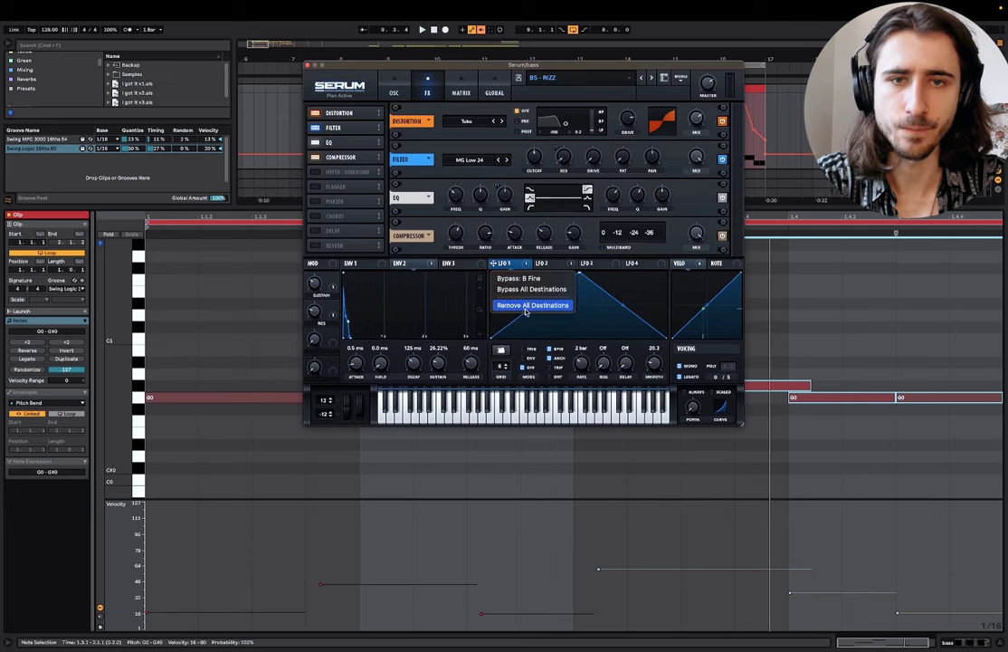
{"action": "left_click", "coordinate": [547, 265]}
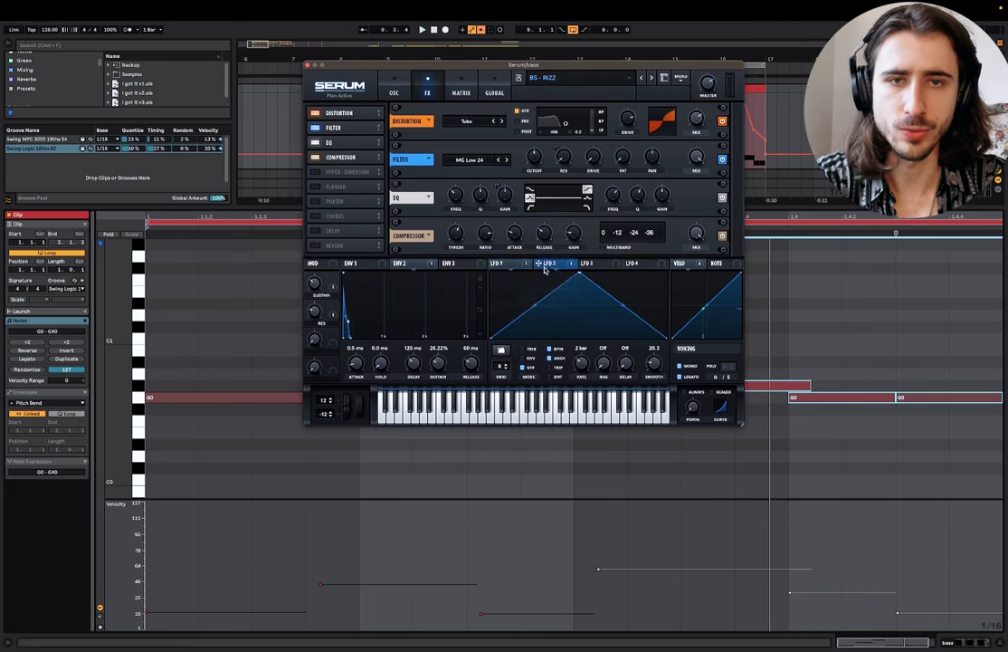
{"action": "right_click", "coordinate": [546, 268]}
{"action": "left_click", "coordinate": [639, 252]}
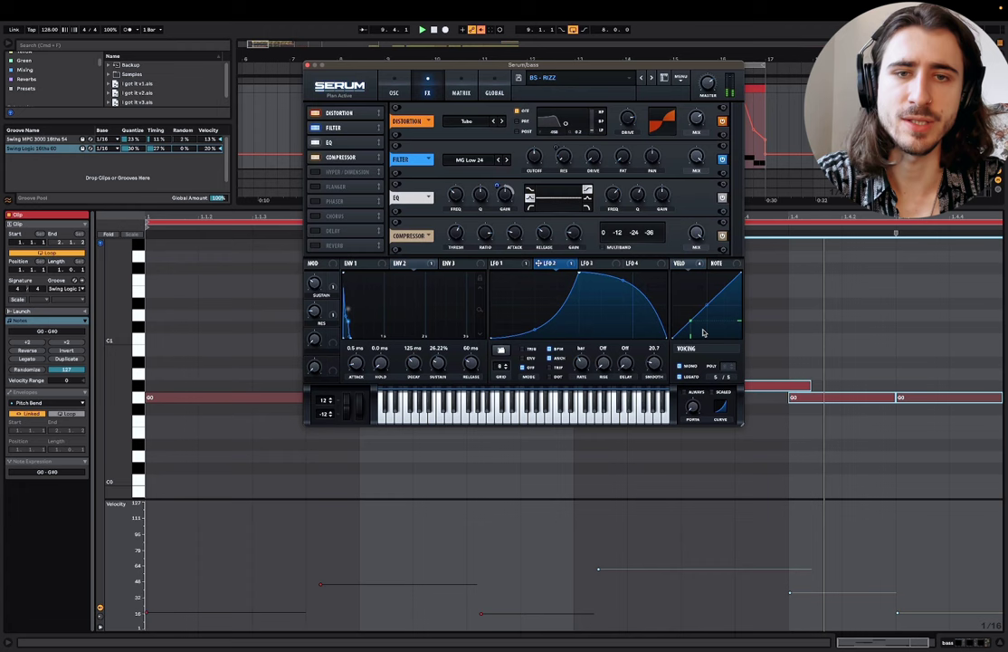
Step: Reactivate all destinations of LFO 1 and LFO 2
{"action": "left_click", "coordinate": [498, 262]}
{"action": "right_click", "coordinate": [498, 263]}
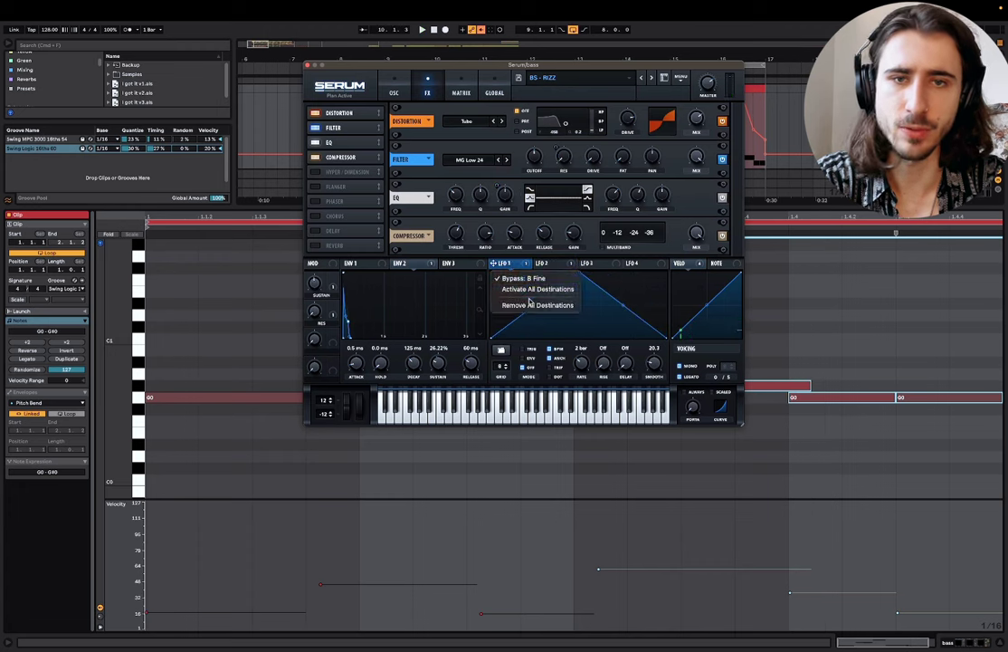
{"action": "left_click", "coordinate": [538, 289]}
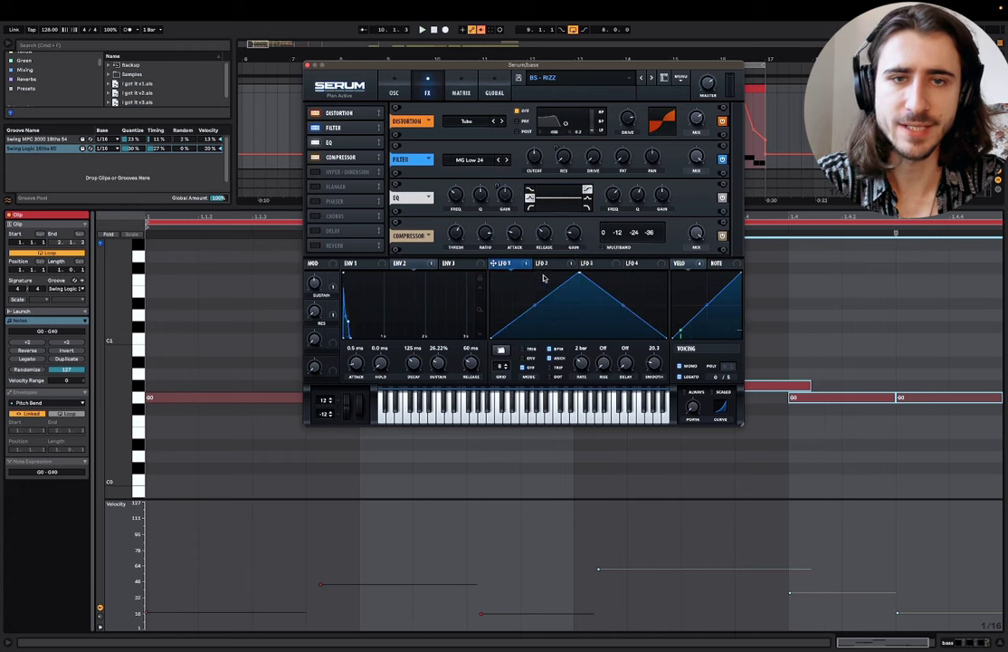
{"action": "left_click", "coordinate": [548, 263]}
{"action": "right_click", "coordinate": [548, 264]}
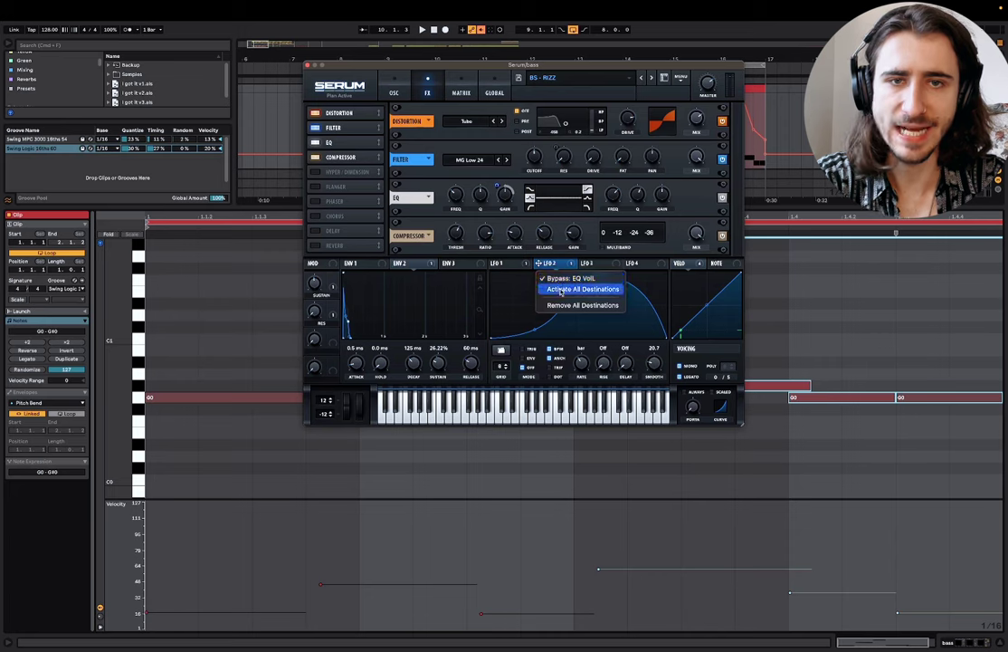
{"action": "left_click", "coordinate": [543, 290]}
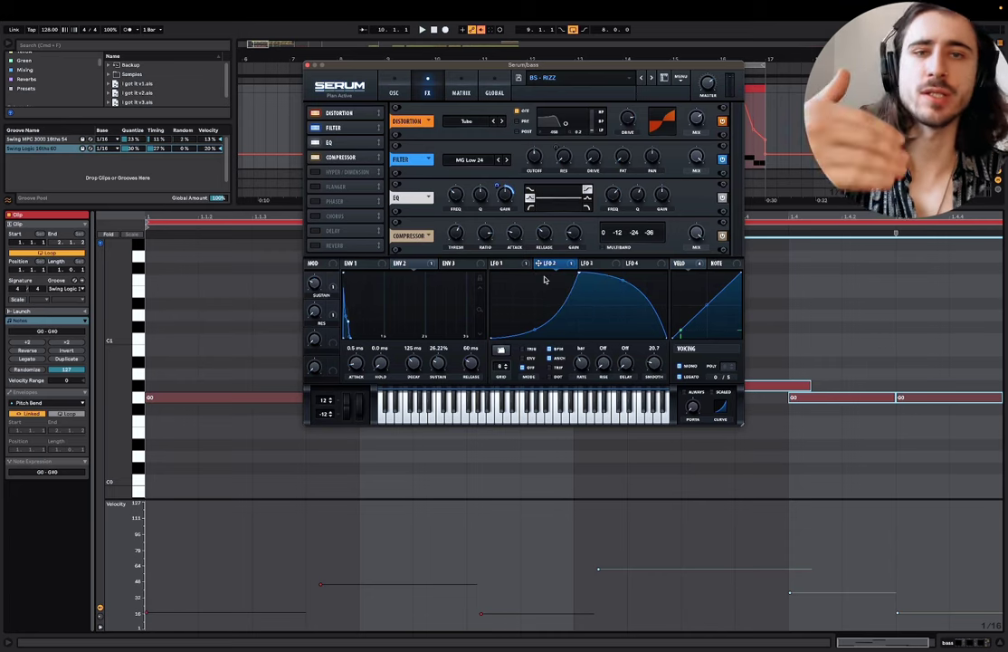
Step: Show LFO 1 with its Osc B fine tuning modulation in the oscillator view, and play the bass together with the soloed kick
{"action": "left_click", "coordinate": [385, 87]}
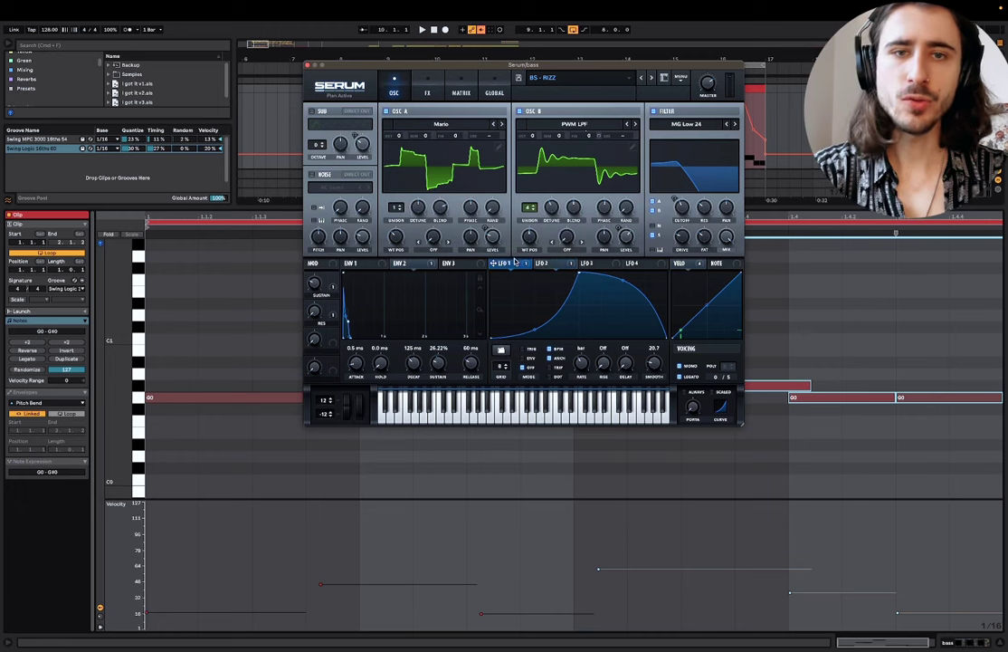
{"action": "left_click", "coordinate": [510, 262]}
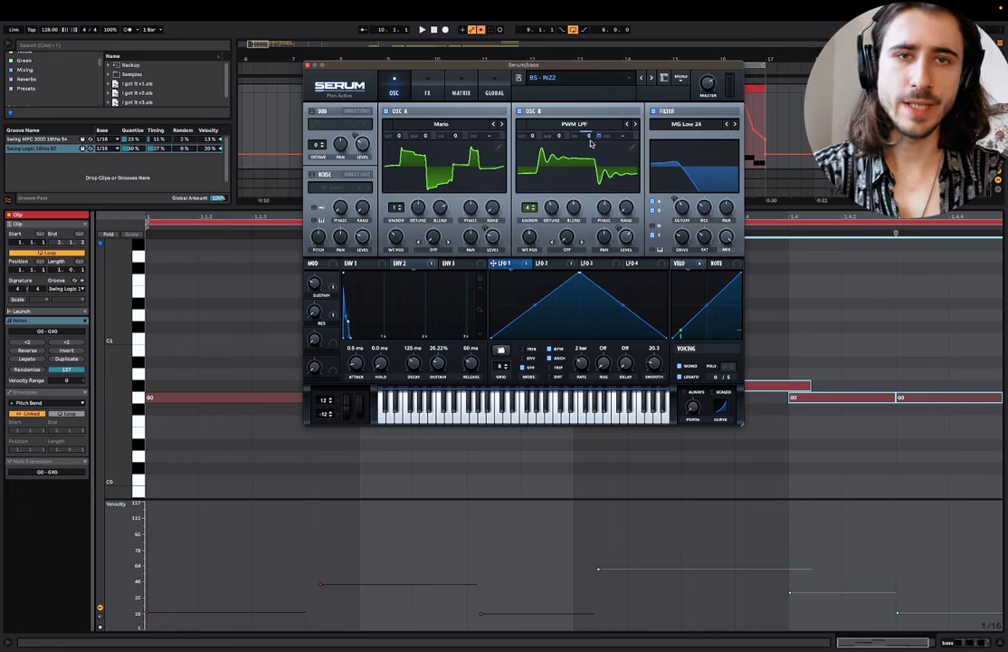
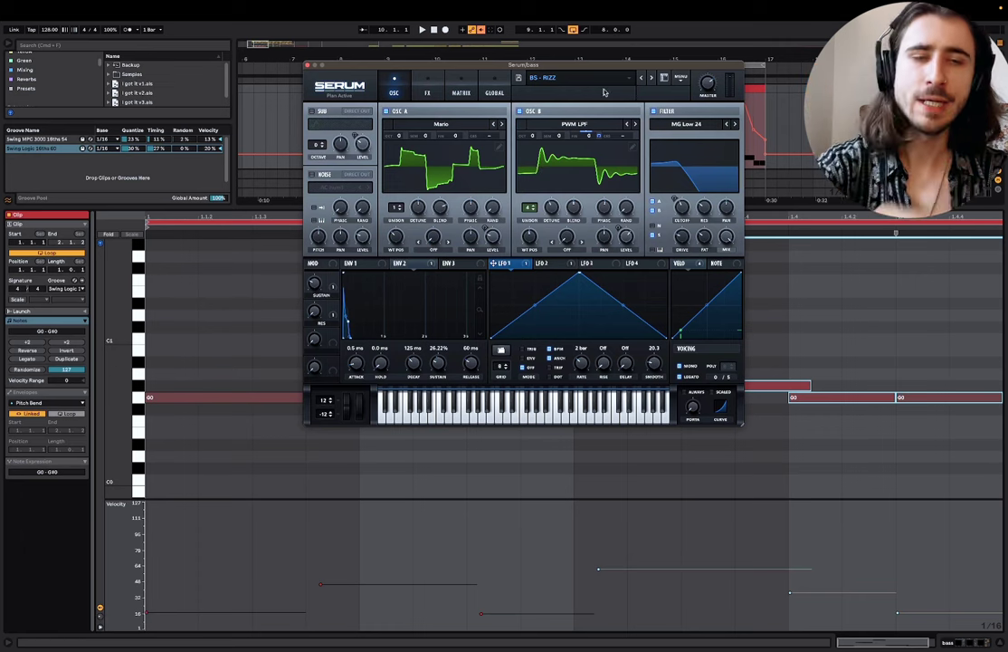
{"action": "key", "text": "space"}
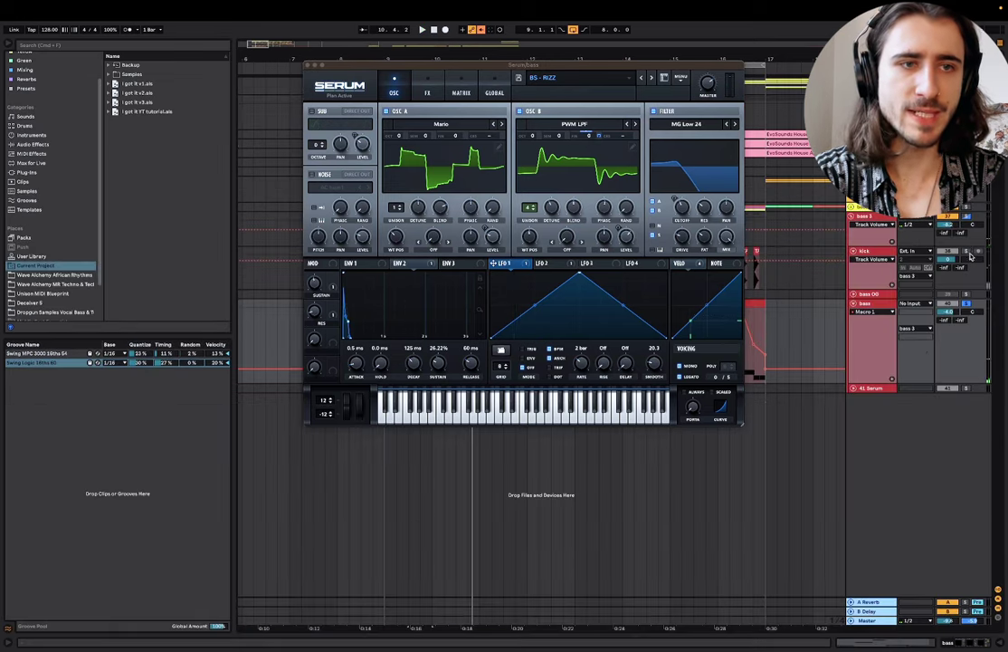
{"action": "key", "text": "space"}
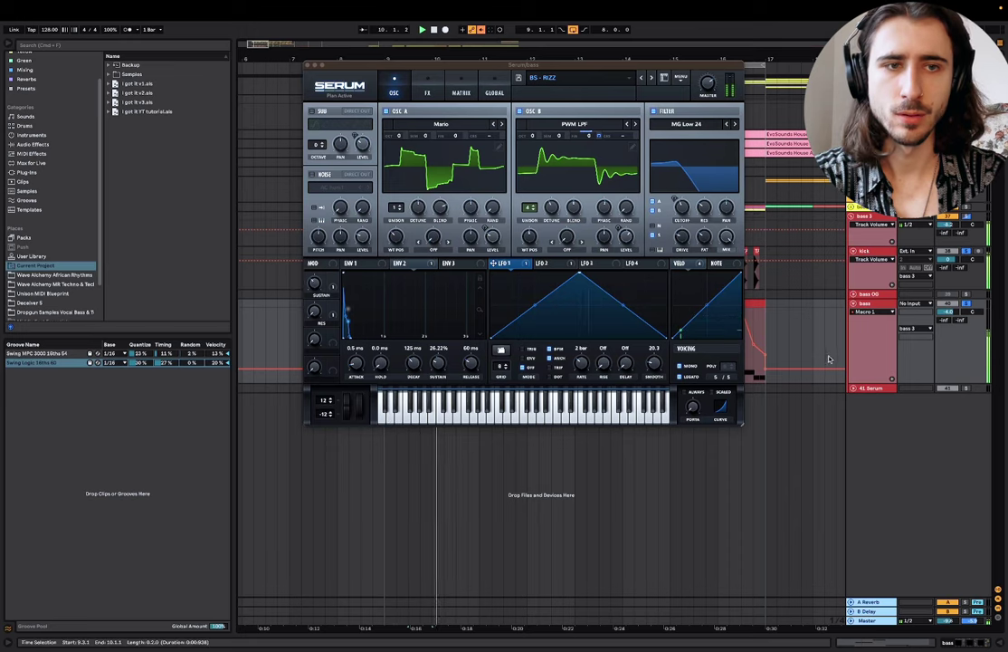
Step: Show the bass track's devices, enable LFOTool, check its volume curve during playback, and close its window
{"action": "double_click", "coordinate": [864, 303]}
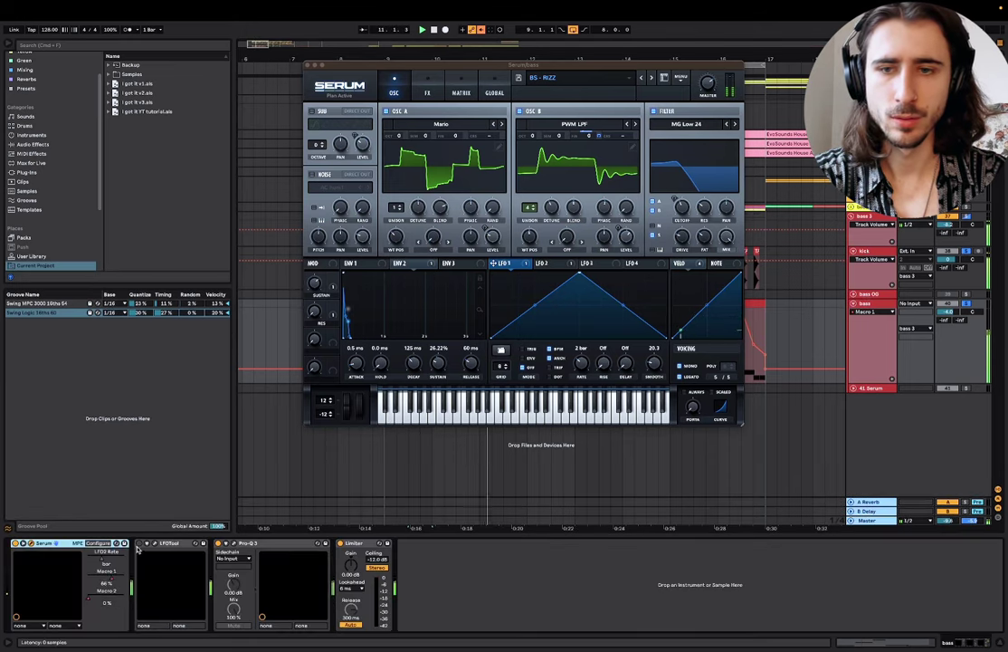
{"action": "left_click", "coordinate": [150, 543]}
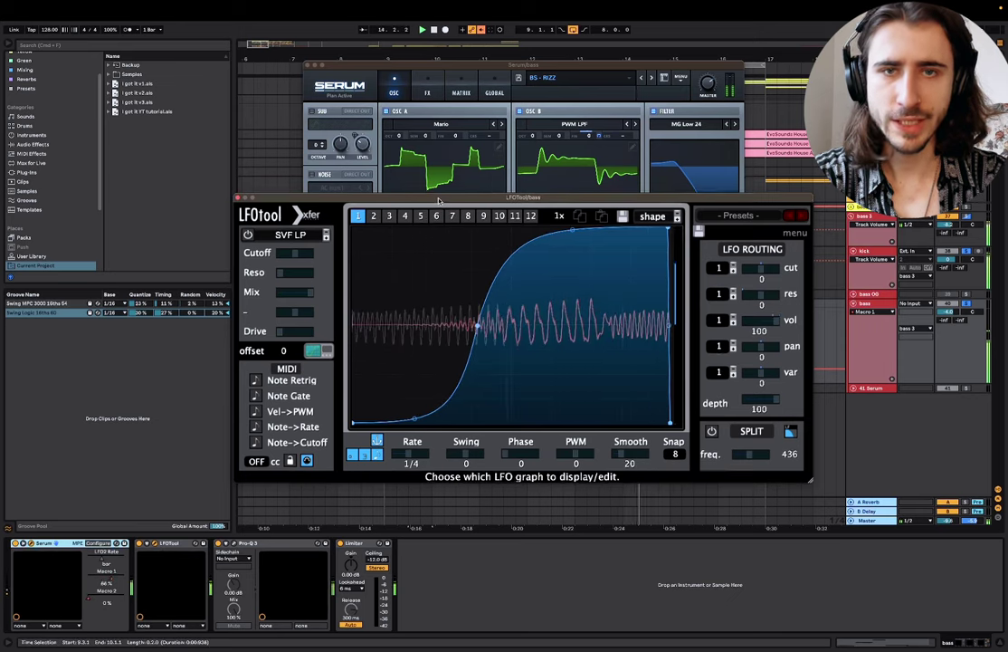
{"action": "left_click_drag", "start_coordinate": [437, 197], "coordinate": [437, 468]}
{"action": "left_click", "coordinate": [624, 236]}
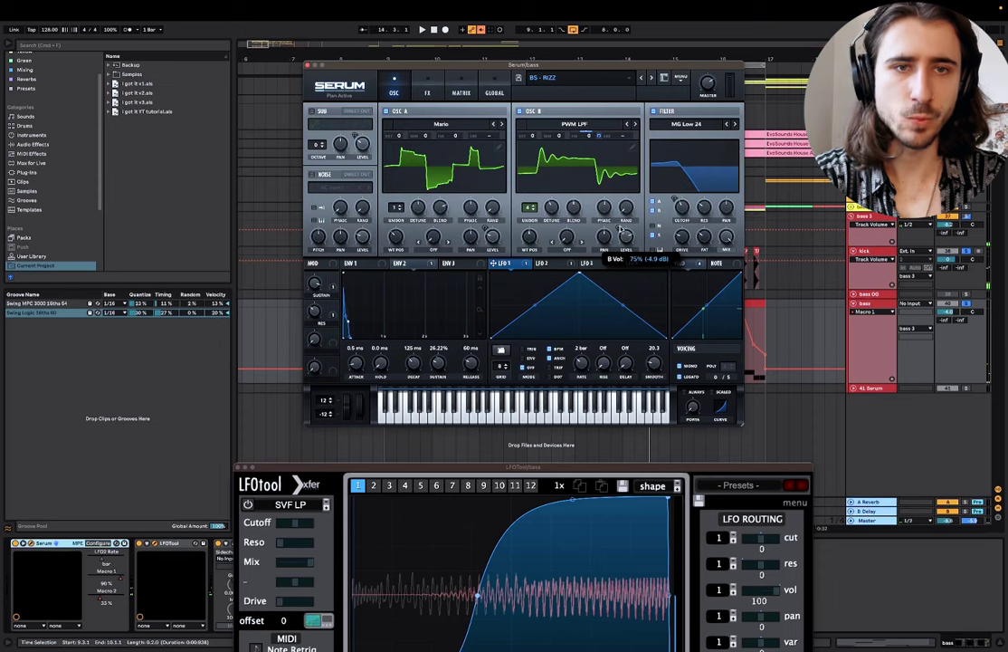
{"action": "key", "text": "space"}
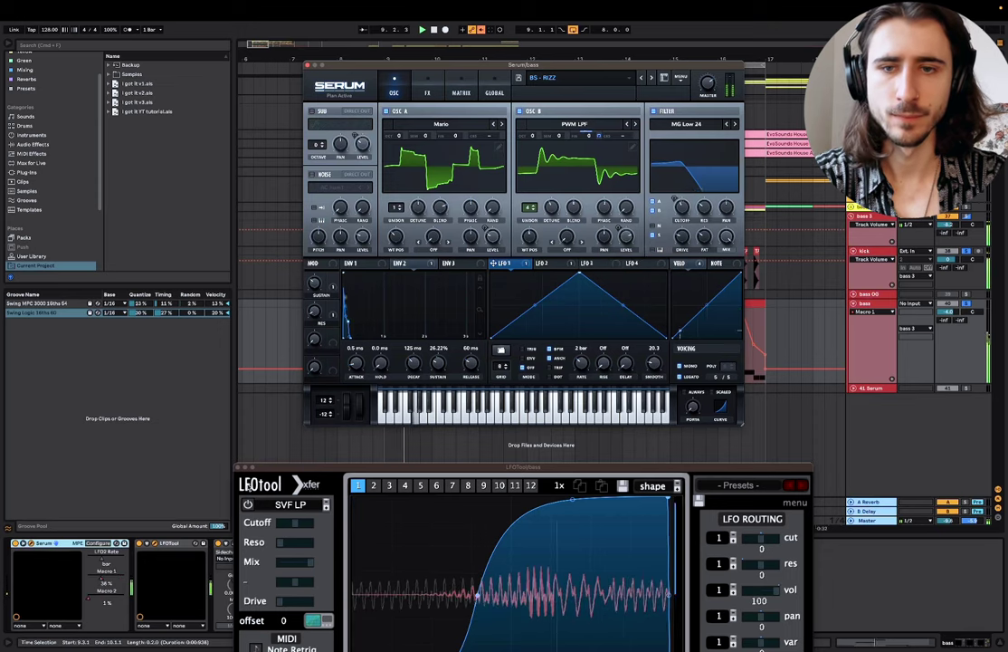
{"action": "left_click", "coordinate": [238, 467]}
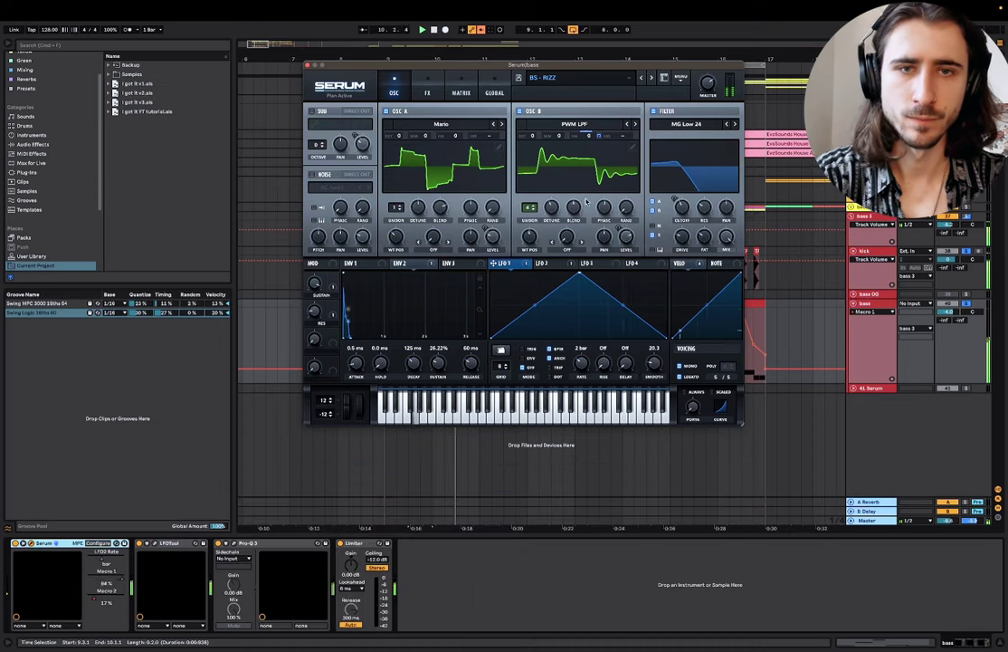
Step: Close the Serum window and play the bass clip from bar 9 with its Macro 1 automation in view
{"action": "mouse_move", "coordinate": [495, 239]}
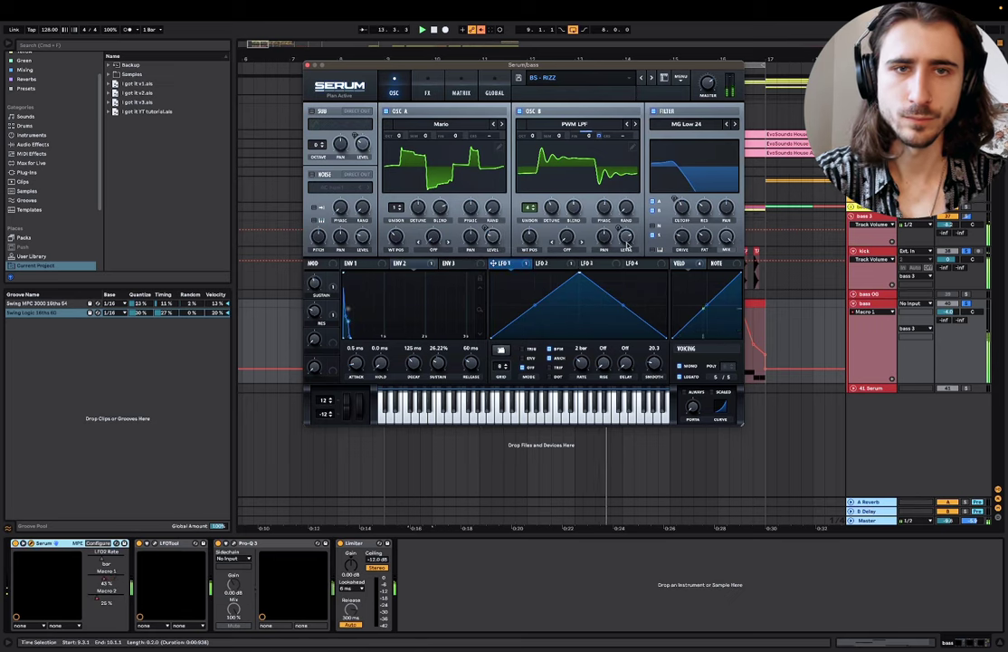
{"action": "left_click", "coordinate": [877, 306]}
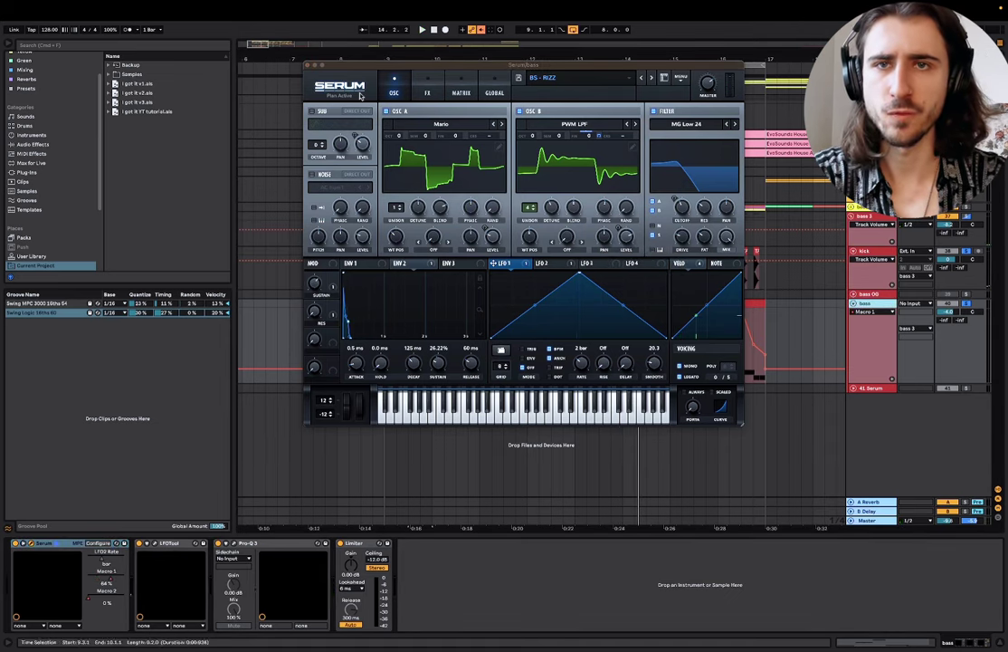
{"action": "left_click", "coordinate": [308, 67]}
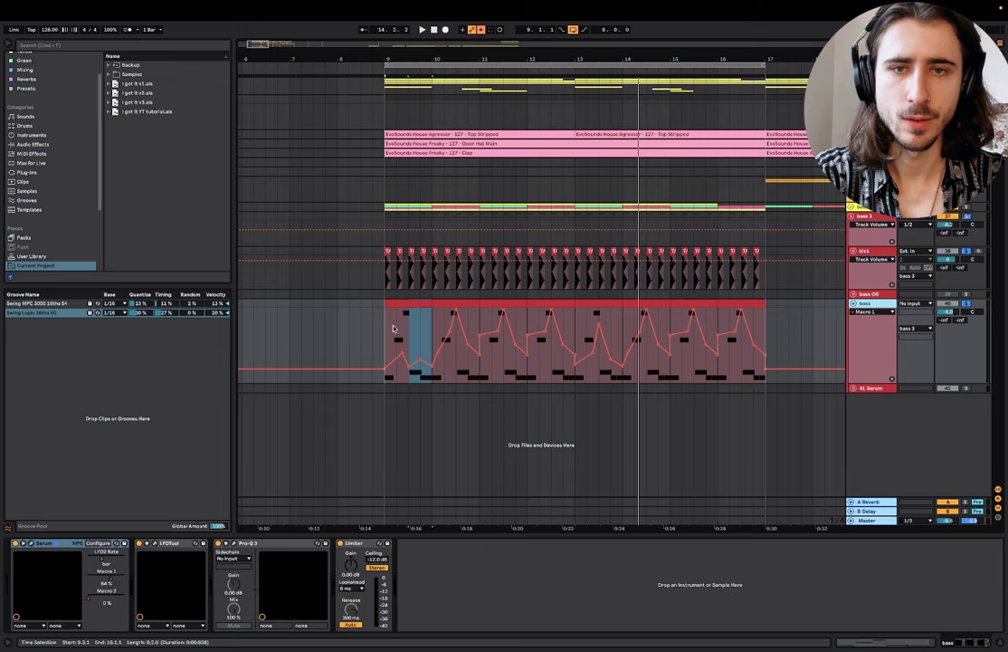
{"action": "left_click", "coordinate": [384, 327]}
{"action": "key", "text": "space"}
{"action": "scroll", "coordinate": [398, 340], "scroll_direction": "up", "scroll_amount": 3}
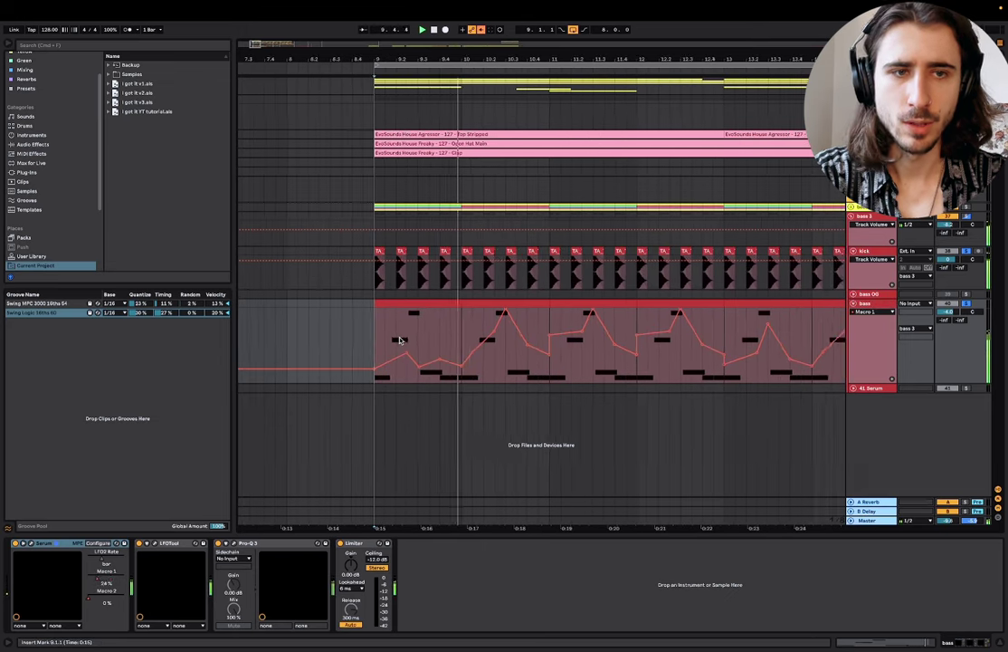
Step: Reopen Serum, show its Sustain macro, move the window below the bass clip, and re-enable the overridden automation
{"action": "left_click", "coordinate": [31, 544]}
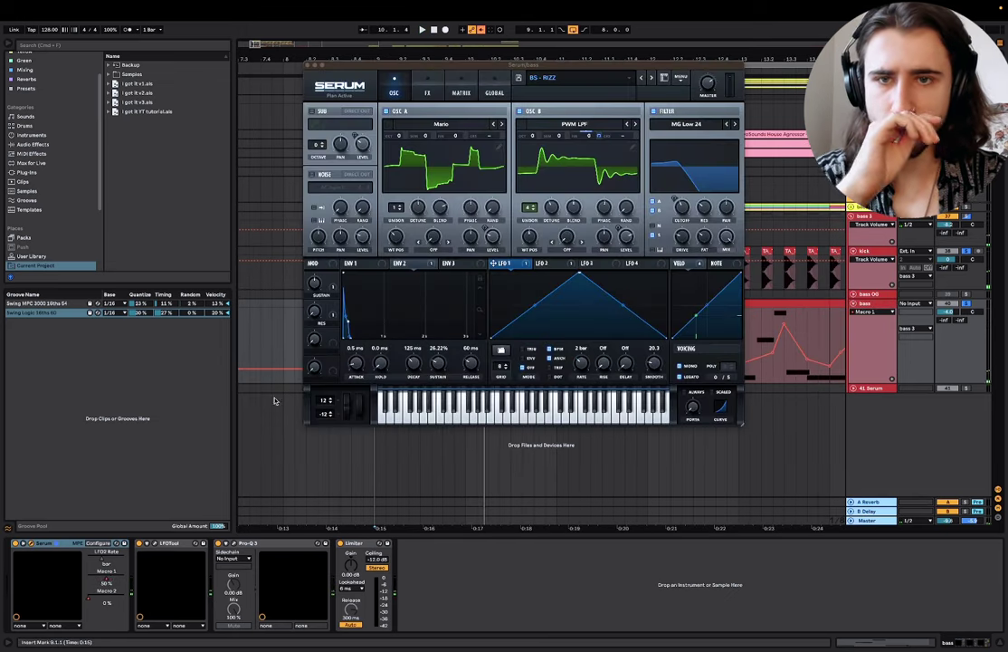
{"action": "left_click", "coordinate": [315, 286]}
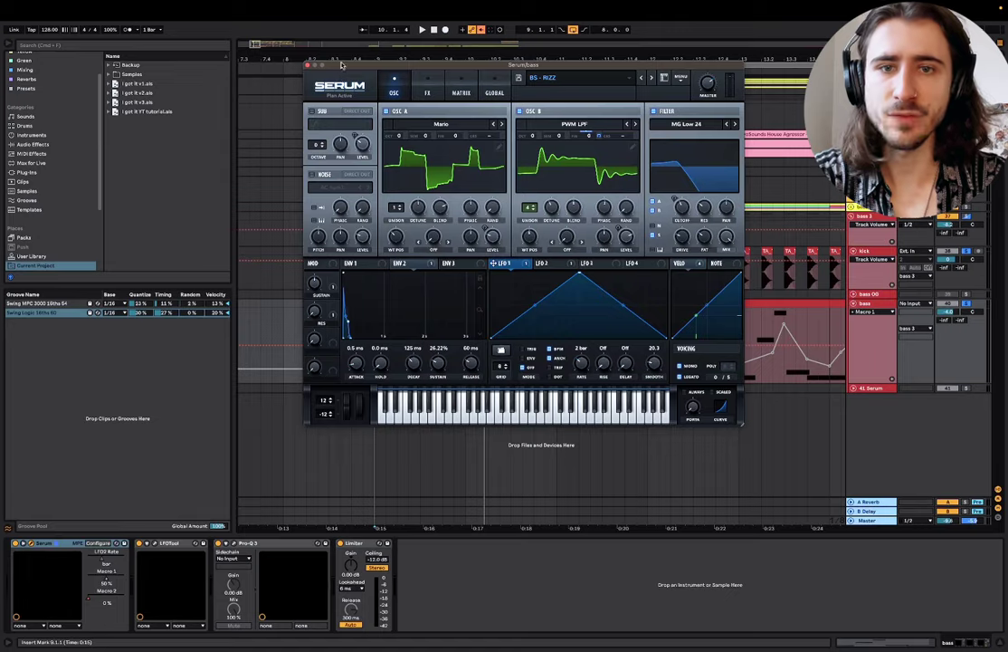
{"action": "left_click_drag", "start_coordinate": [342, 65], "coordinate": [426, 411]}
{"action": "left_click", "coordinate": [481, 30]}
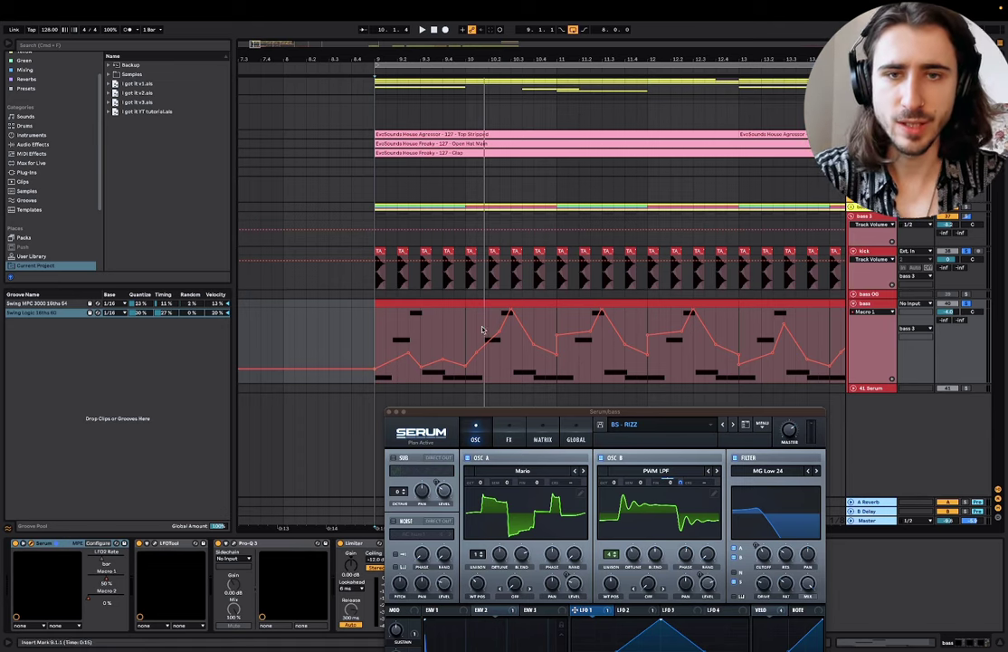
Step: Lower the Macro 1 automation peak in bar 10 to 33 % while playing from bar 9
{"action": "left_click_drag", "start_coordinate": [482, 329], "coordinate": [548, 319]}
{"action": "left_click", "coordinate": [386, 323]}
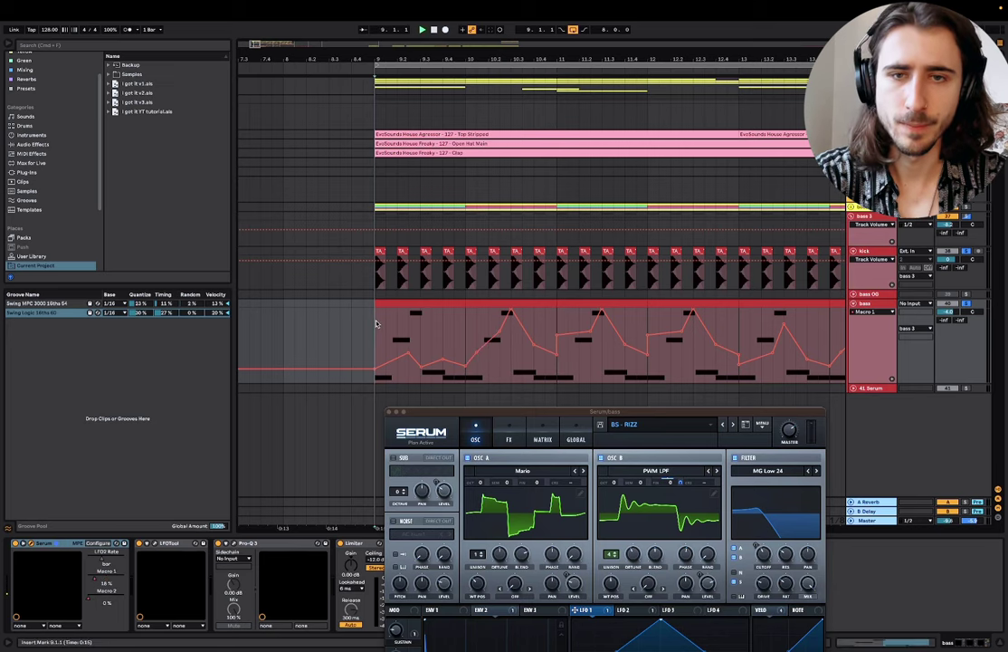
{"action": "key", "text": "space"}
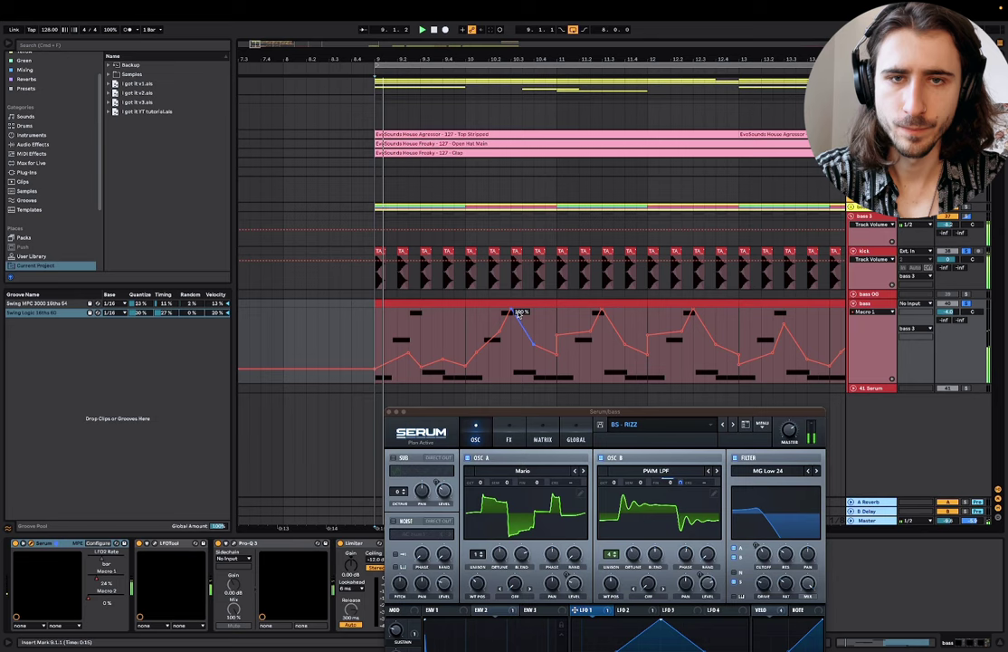
{"action": "left_click_drag", "start_coordinate": [512, 312], "coordinate": [511, 355]}
{"action": "key", "text": "space"}
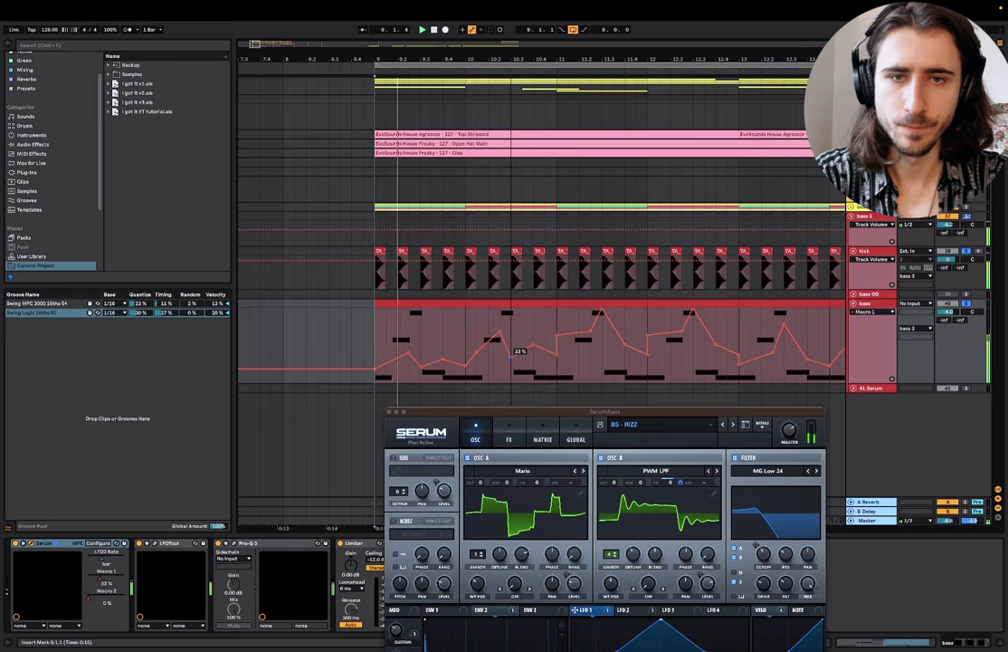
{"action": "key", "text": "space"}
Step: Delete the Macro 1 automation points across bars 9 and 10 and shape a new peak in bar 10 during playback
{"action": "left_click_drag", "start_coordinate": [377, 333], "coordinate": [546, 369]}
{"action": "key", "text": "Delete"}
{"action": "key", "text": "space"}
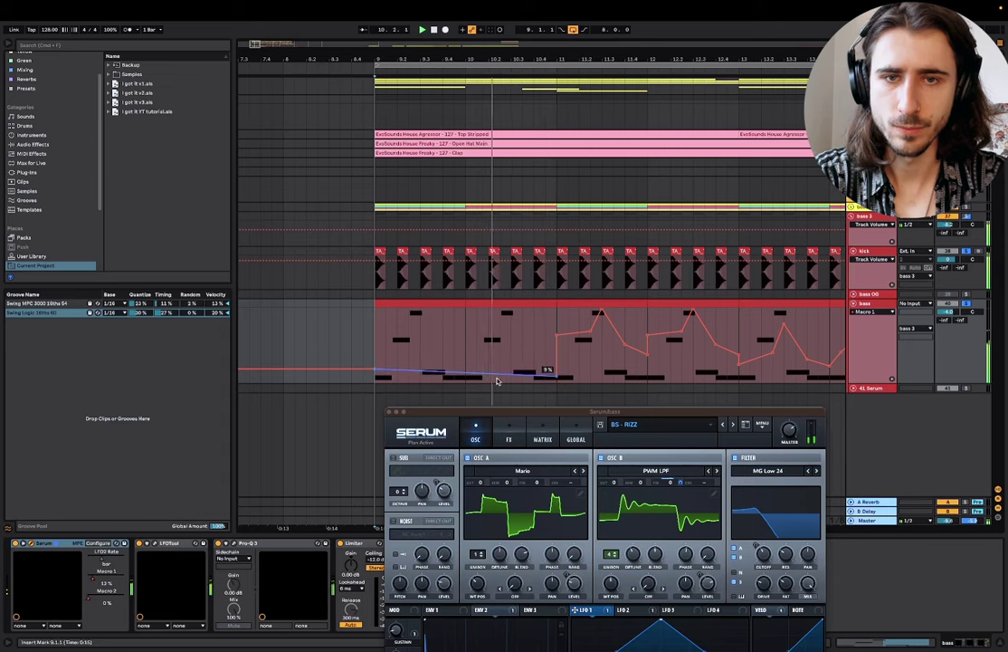
{"action": "left_click_drag", "start_coordinate": [527, 375], "coordinate": [523, 326]}
{"action": "key", "text": "space"}
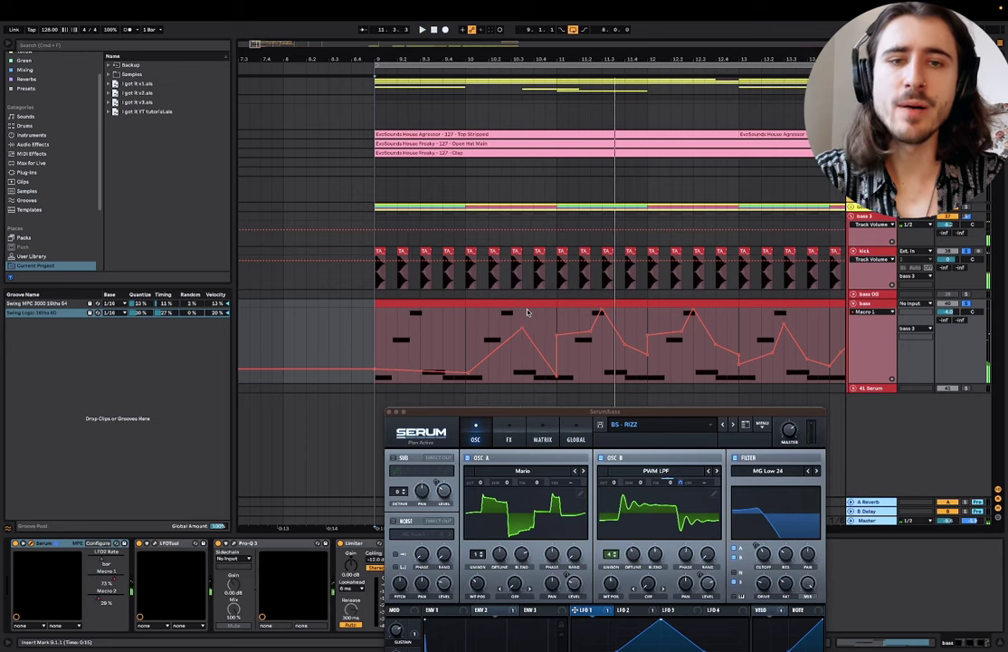
Step: Move the Serum window up beside the bass clip, undo the Sustain macro change, and raise the envelope sustain to 43.98%
{"action": "left_click_drag", "start_coordinate": [545, 413], "coordinate": [736, 73]}
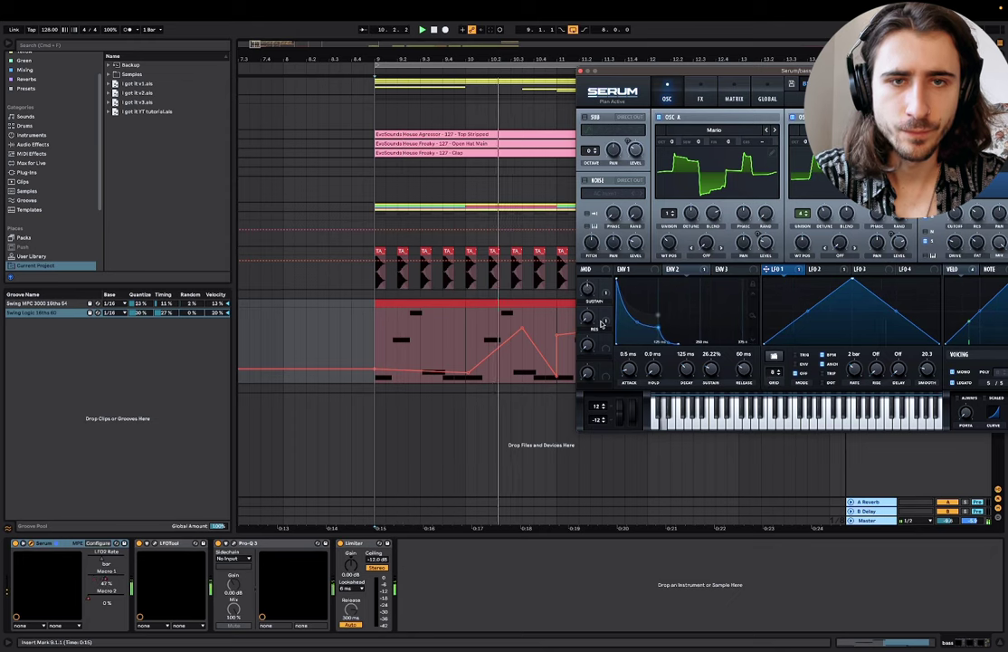
{"action": "left_click", "coordinate": [588, 291]}
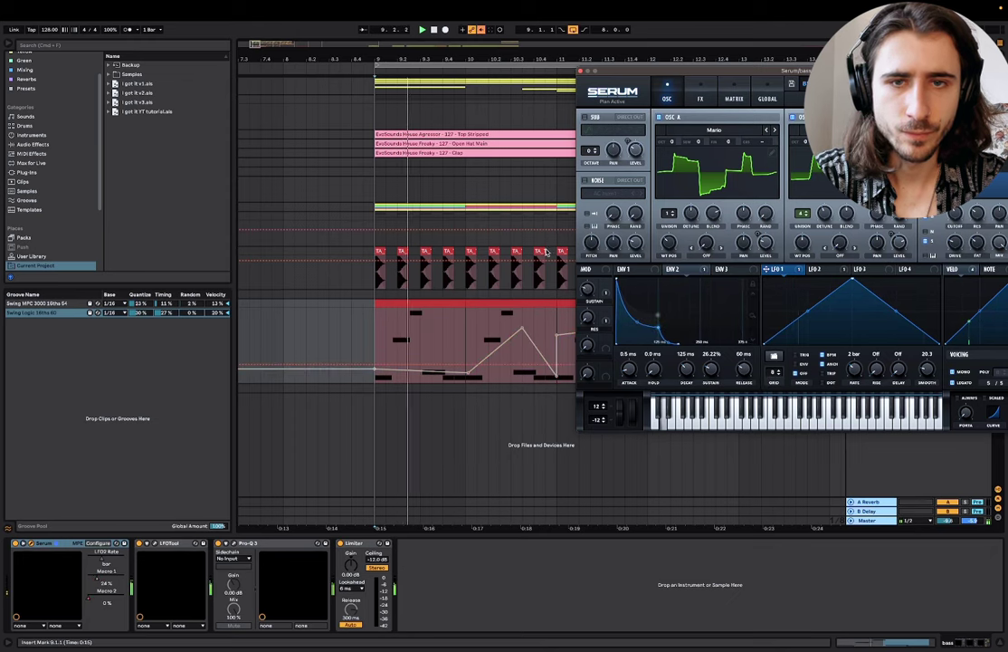
{"action": "key", "text": "super+z"}
{"action": "key", "text": "space"}
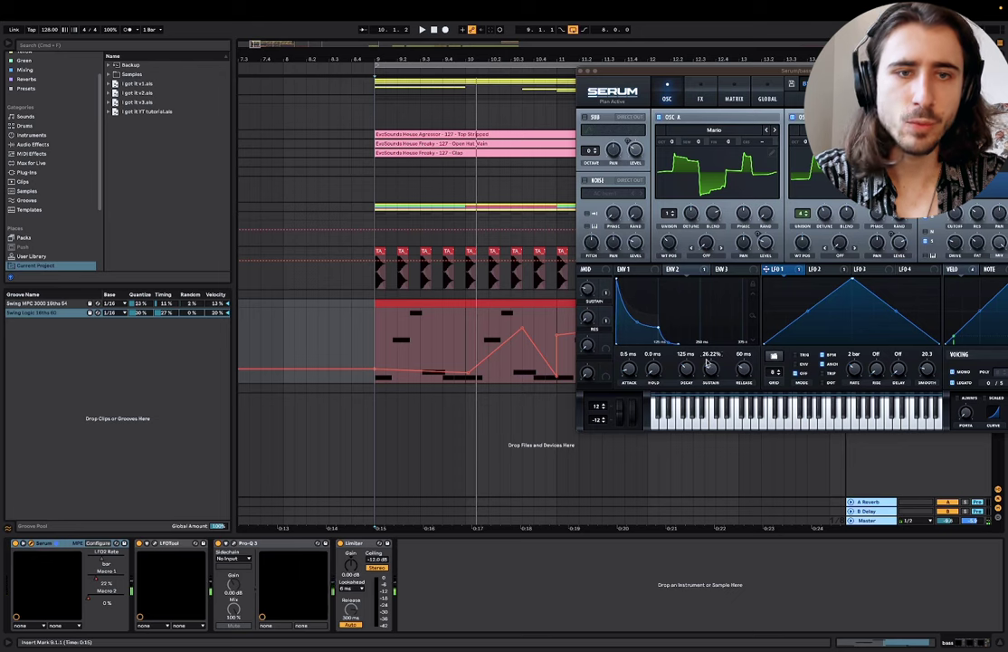
{"action": "mouse_move", "coordinate": [714, 378]}
{"action": "left_mouse_down"}
{"action": "mouse_move", "coordinate": [711, 313]}
{"action": "mouse_move", "coordinate": [714, 348]}
{"action": "mouse_move", "coordinate": [732, 322]}
{"action": "mouse_move", "coordinate": [728, 376]}
{"action": "left_mouse_up"}
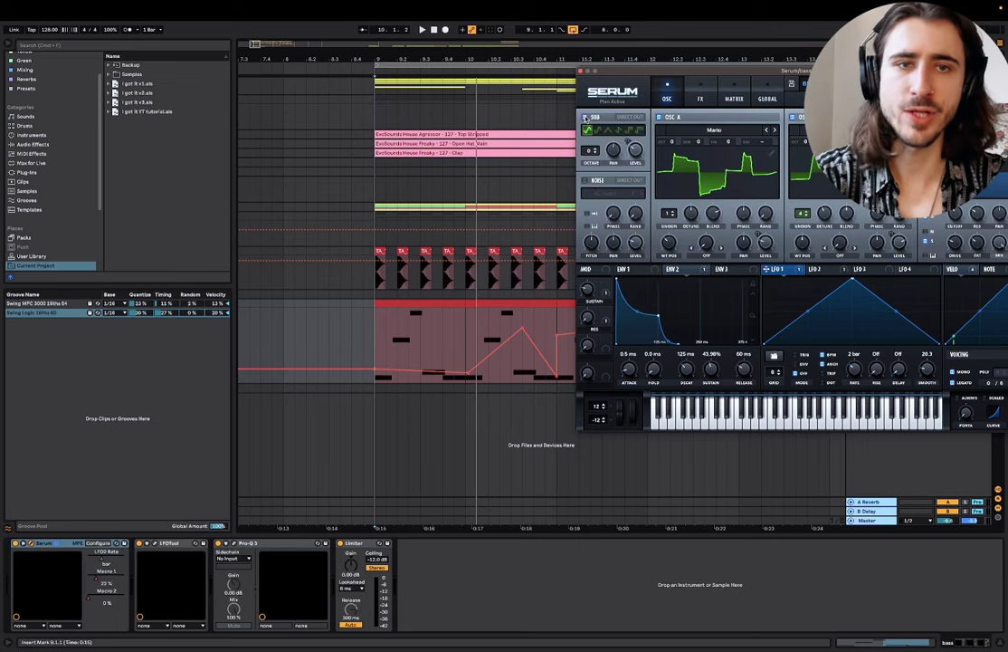
Step: Turn on Serum's sub oscillator and assign velocity to its level while the bassline plays
{"action": "key", "text": "space"}
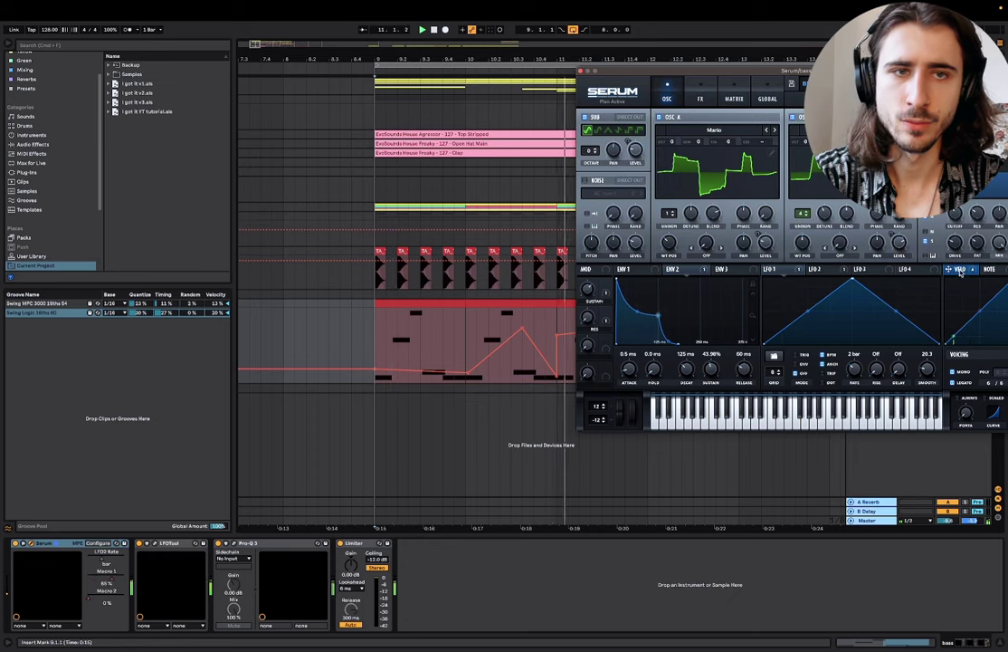
{"action": "left_click_drag", "start_coordinate": [959, 269], "coordinate": [637, 179]}
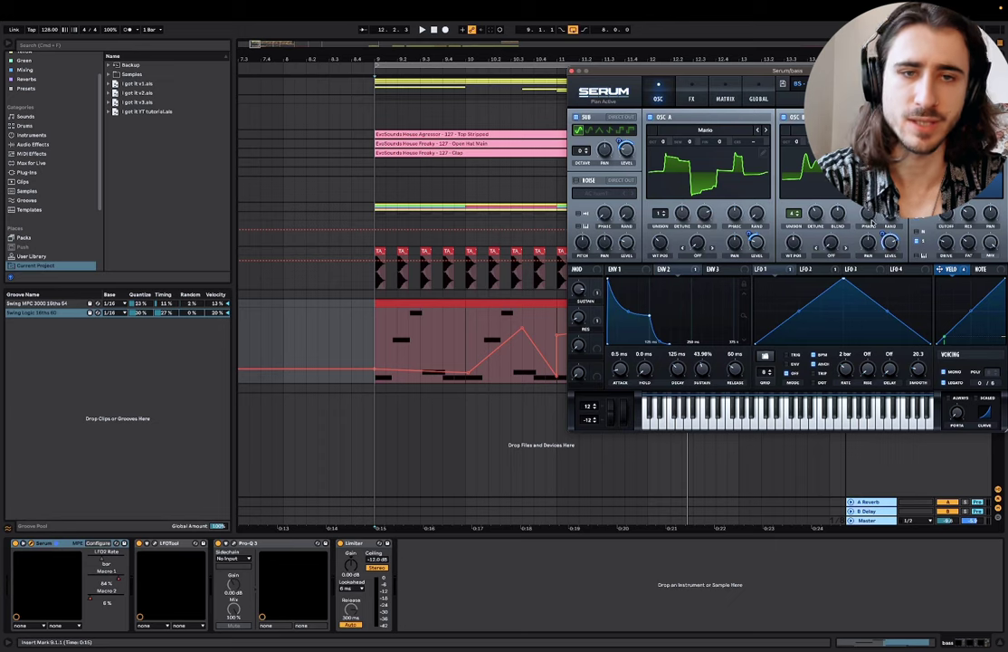
Step: Select bars 9 and 10 of the bass clip and move the Serum window below the track to expose its full automation
{"action": "left_click", "coordinate": [460, 336]}
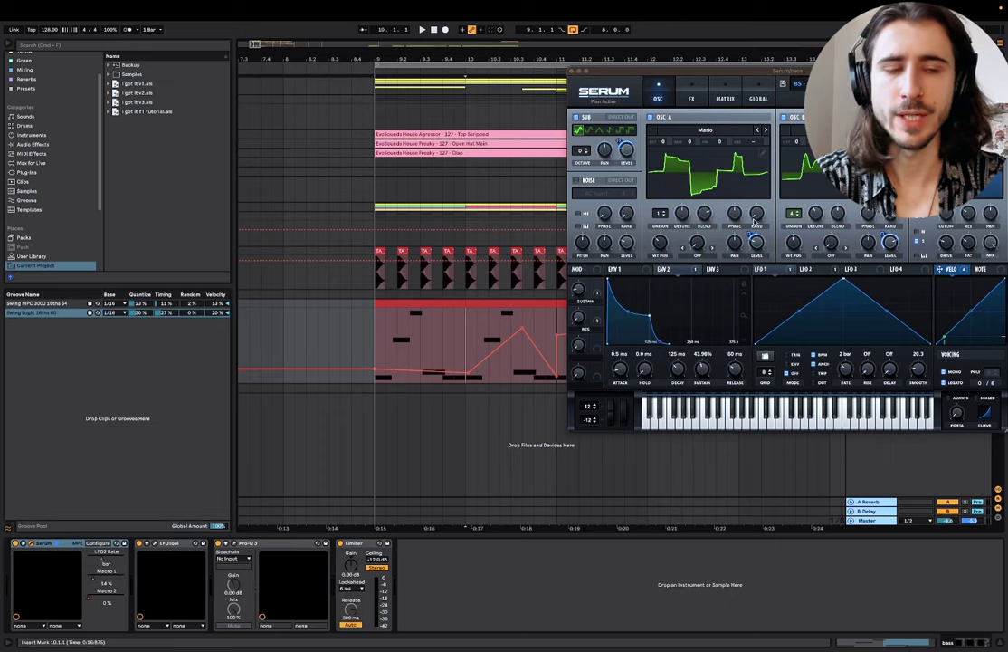
{"action": "mouse_move", "coordinate": [639, 9]}
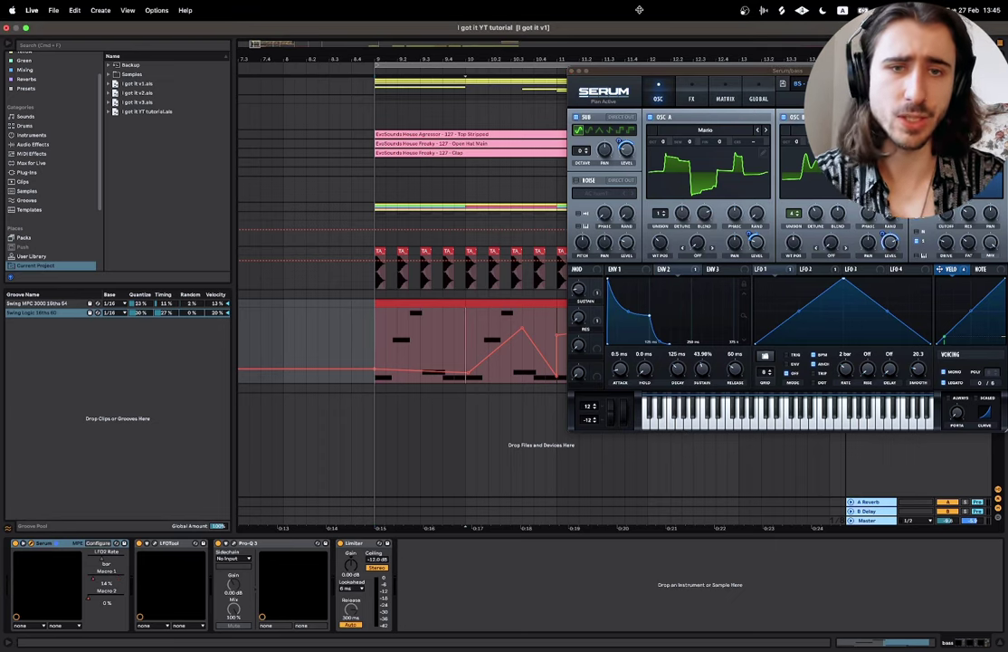
{"action": "left_click_drag", "start_coordinate": [382, 329], "coordinate": [551, 314]}
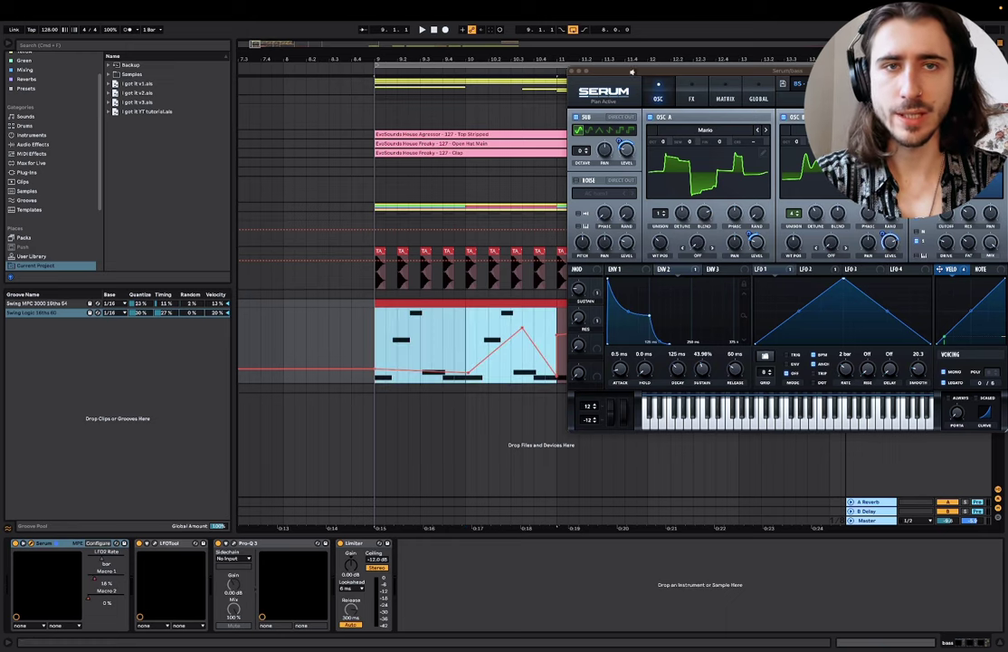
{"action": "key", "text": "ctrl+d"}
{"action": "left_click_drag", "start_coordinate": [635, 74], "coordinate": [391, 417]}
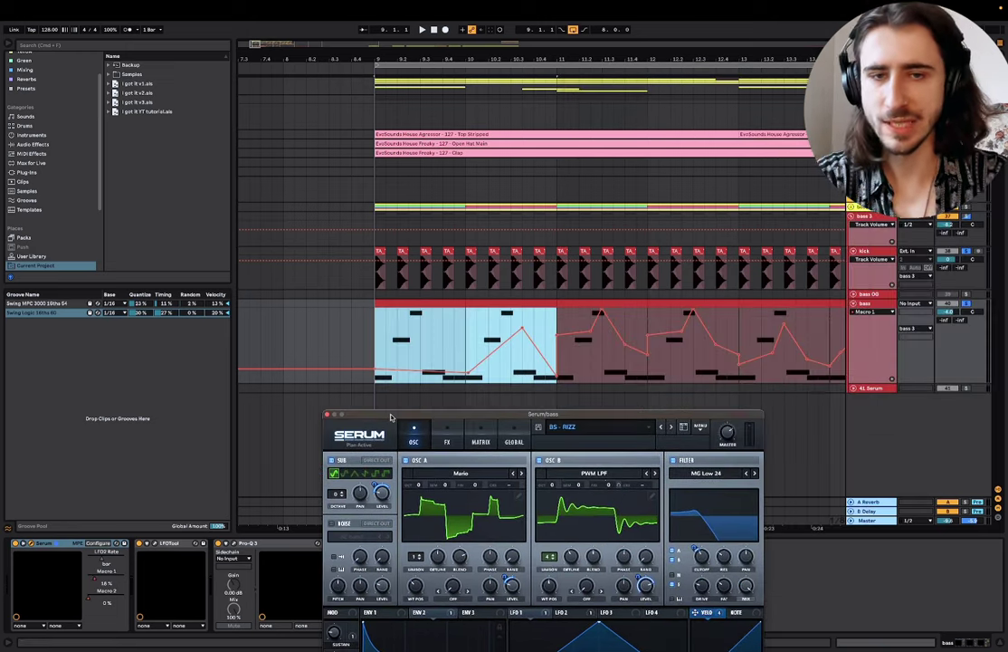
{"action": "scroll", "coordinate": [516, 348], "scroll_direction": "down", "scroll_amount": 5}
{"action": "scroll", "coordinate": [525, 345], "scroll_direction": "left", "scroll_amount": 2}
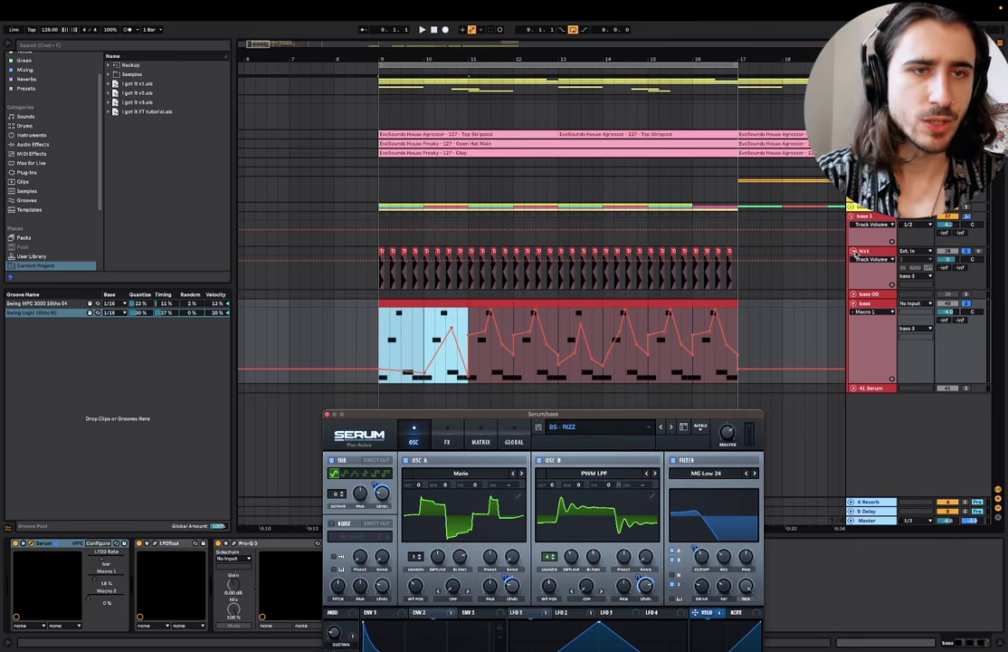
Step: Collapse the kick track and fold the red bass 3 group
{"action": "left_click", "coordinate": [853, 252]}
{"action": "left_click", "coordinate": [850, 217]}
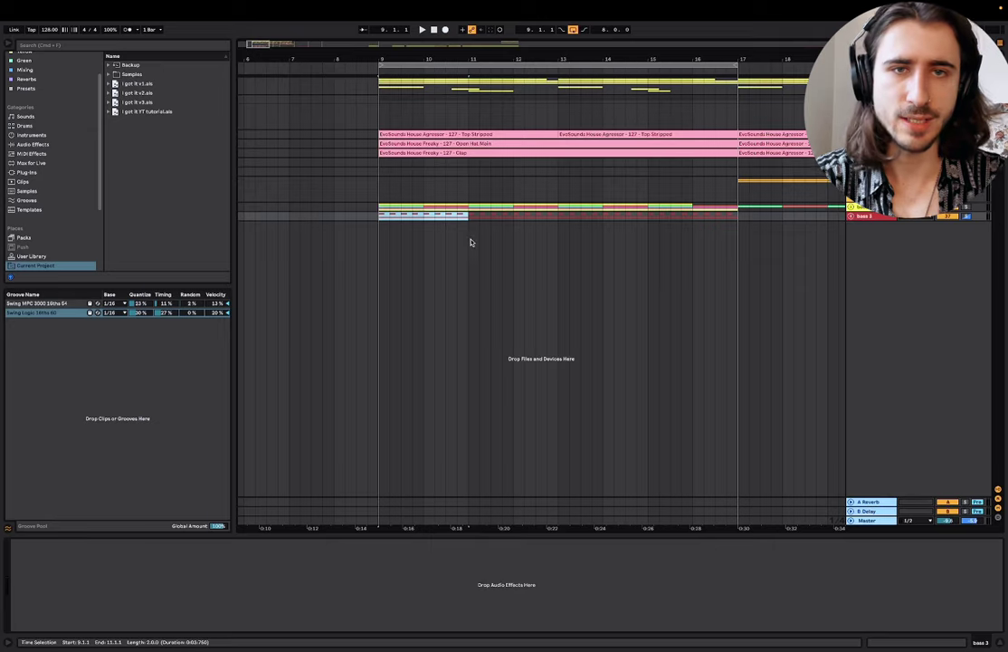
{"action": "scroll", "coordinate": [470, 243], "scroll_direction": "right", "scroll_amount": 3}
{"action": "scroll", "coordinate": [471, 243], "scroll_direction": "down", "scroll_amount": 3}
{"action": "scroll", "coordinate": [471, 242], "scroll_direction": "left", "scroll_amount": 1}
{"action": "scroll", "coordinate": [438, 205], "scroll_direction": "up", "scroll_amount": 3}
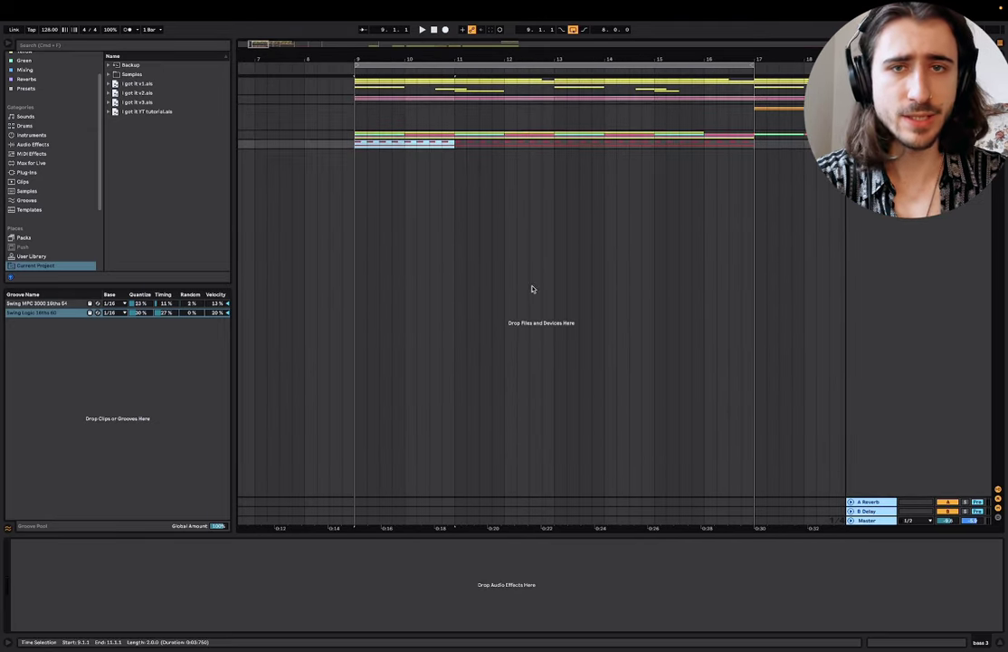
Step: Switch to the Keynote presentation, highlight the boxes from Filter to Space, and open the Tech House Bass Layering slide
{"action": "key", "text": "super+Tab"}
{"action": "left_click", "coordinate": [333, 342]}
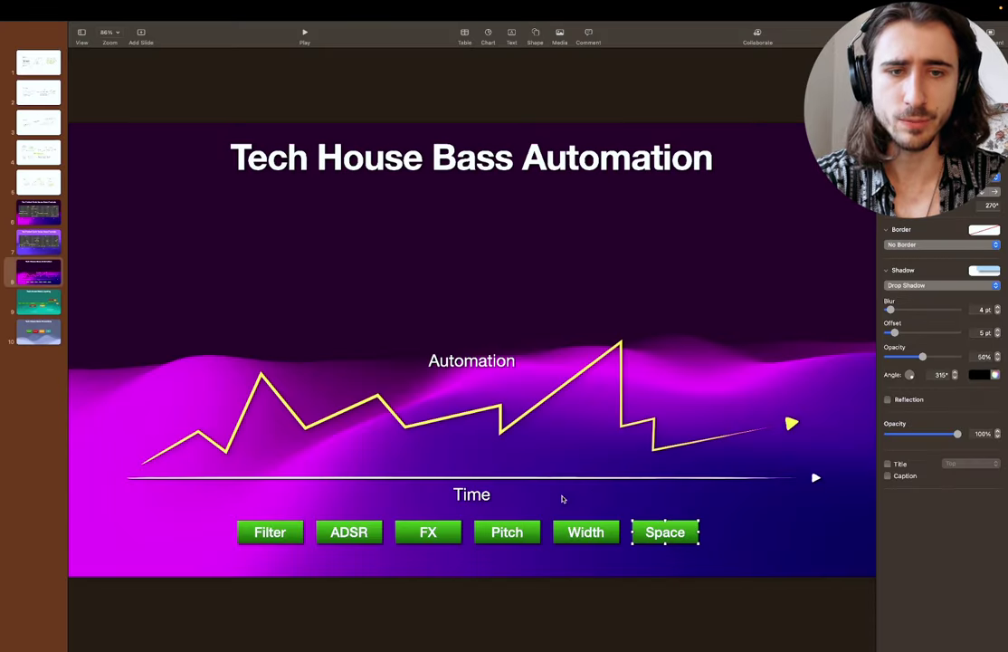
{"action": "left_click_drag", "start_coordinate": [766, 513], "coordinate": [255, 541]}
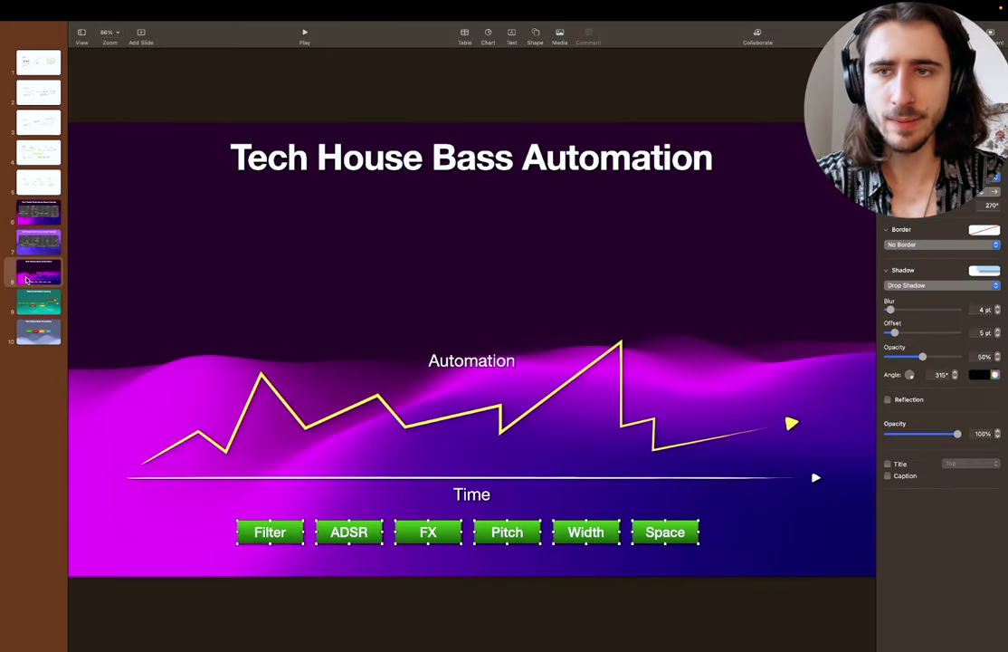
{"action": "left_click", "coordinate": [41, 299]}
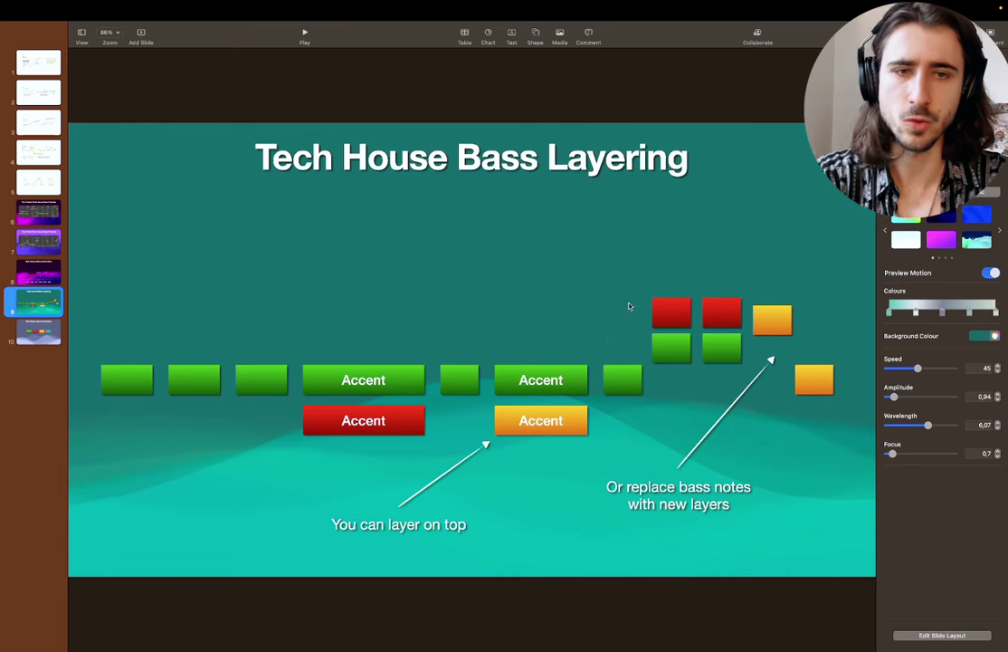
Step: Switch back to Ableton Live, unsolo the red bass 3 group, and play from bar 9
{"action": "key", "text": "super+Tab"}
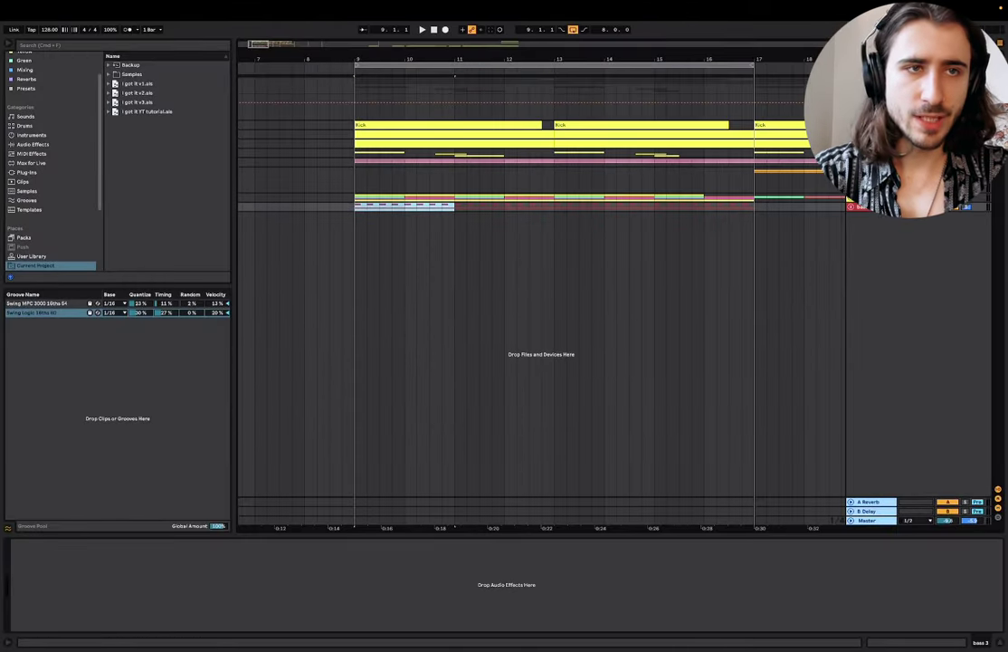
{"action": "left_click", "coordinate": [965, 206]}
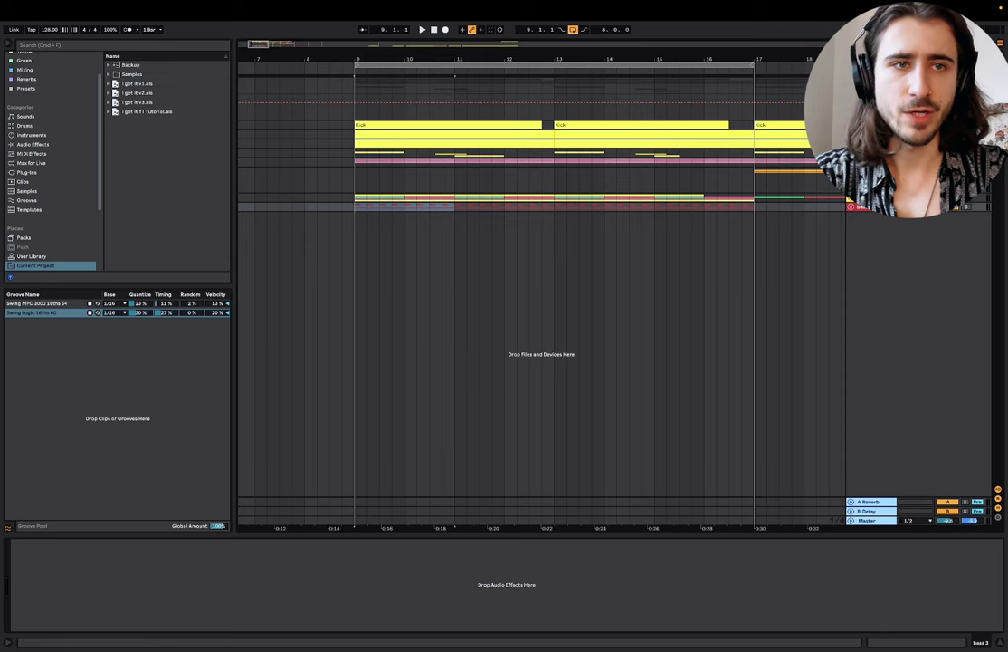
{"action": "left_click", "coordinate": [353, 116]}
{"action": "key", "text": "space"}
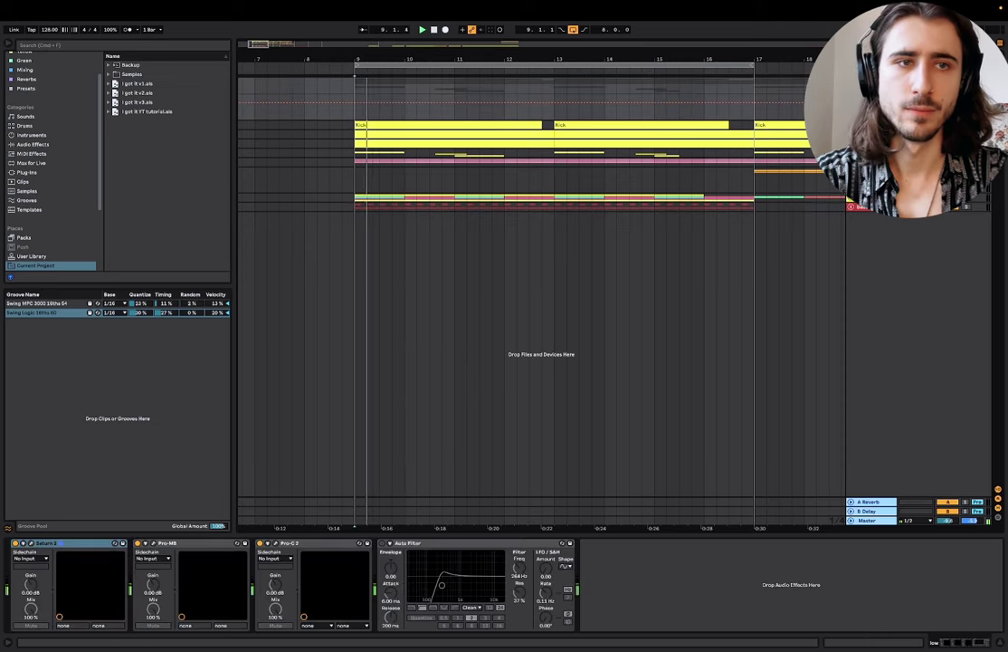
Step: Turn on the Auto Filter on the bass track and play the loop again
{"action": "key", "text": "Down"}
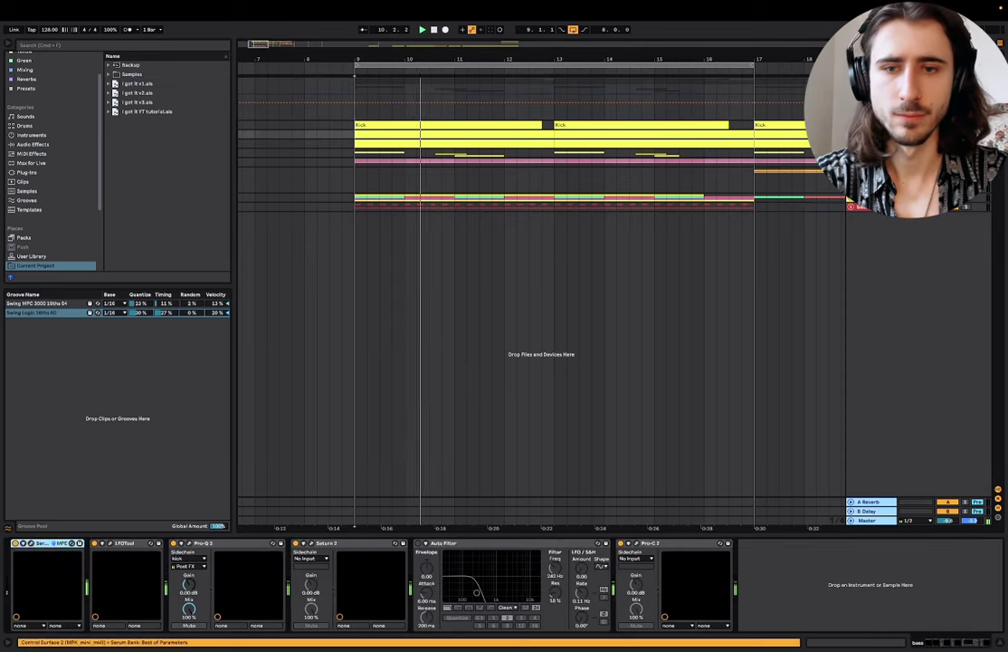
{"action": "left_click", "coordinate": [419, 543]}
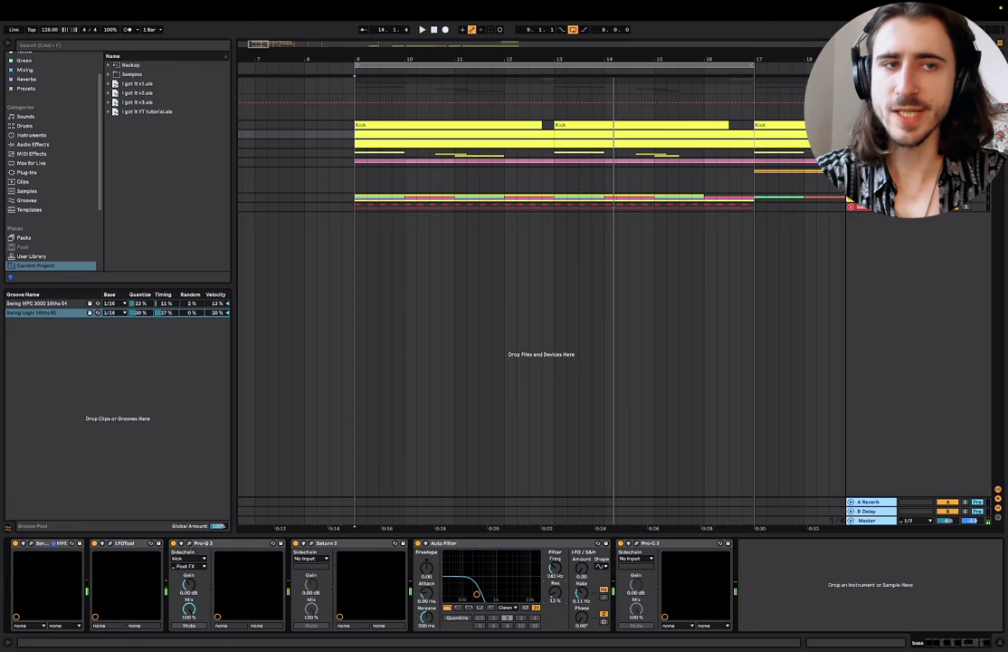
{"action": "key", "text": "space"}
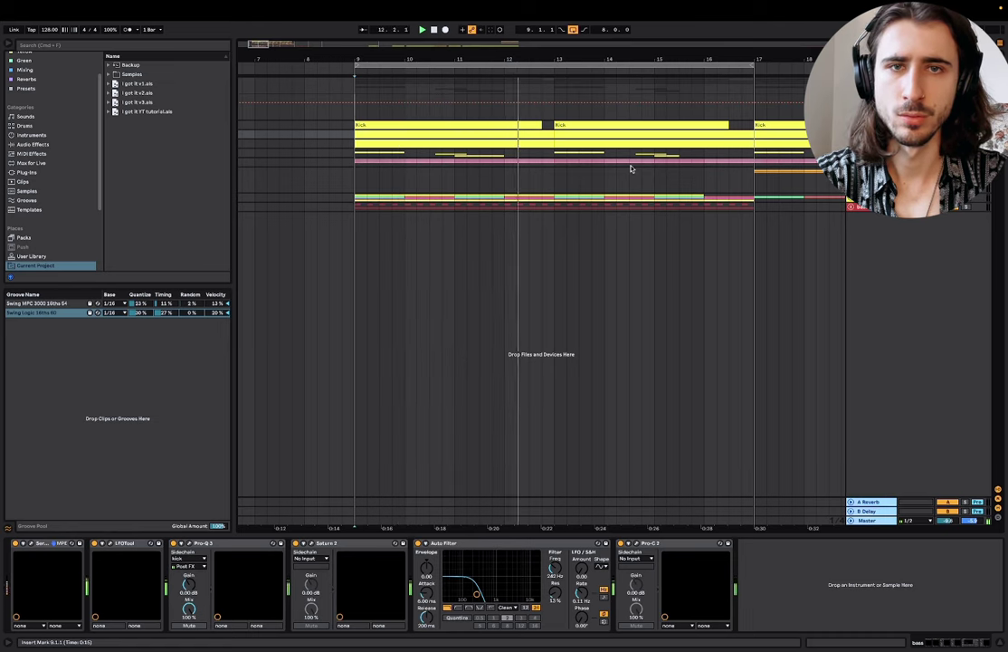
Step: Unfold the layers group to show its bs drill, lead 2 and bass 3 clips from bar 9
{"action": "scroll", "coordinate": [631, 169], "scroll_direction": "right", "scroll_amount": 1}
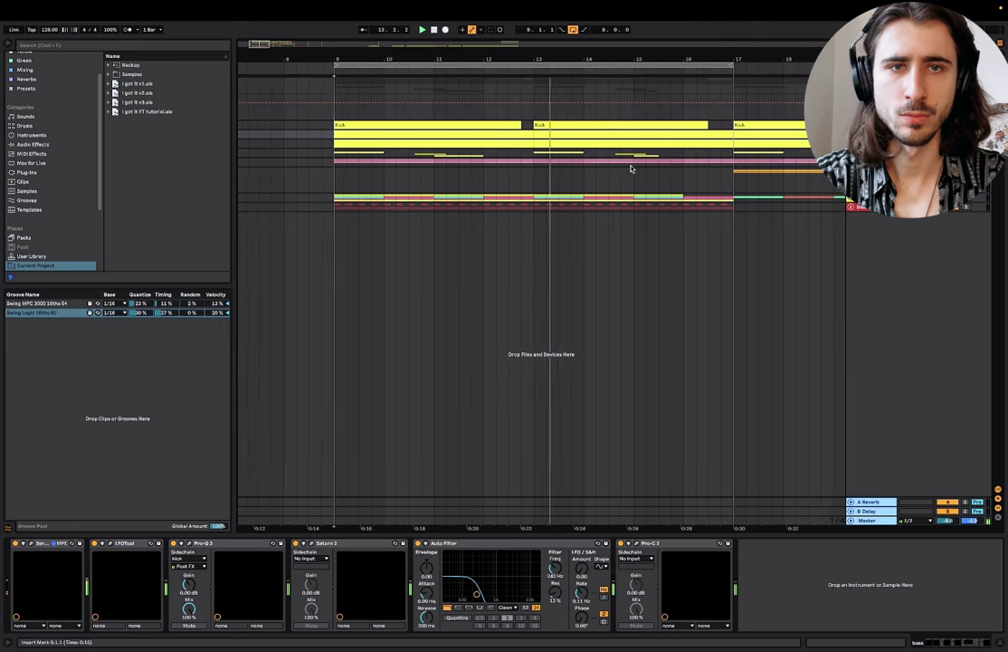
{"action": "scroll", "coordinate": [631, 168], "scroll_direction": "down", "scroll_amount": 3}
{"action": "scroll", "coordinate": [630, 168], "scroll_direction": "right", "scroll_amount": 2}
{"action": "scroll", "coordinate": [630, 169], "scroll_direction": "left", "scroll_amount": 2}
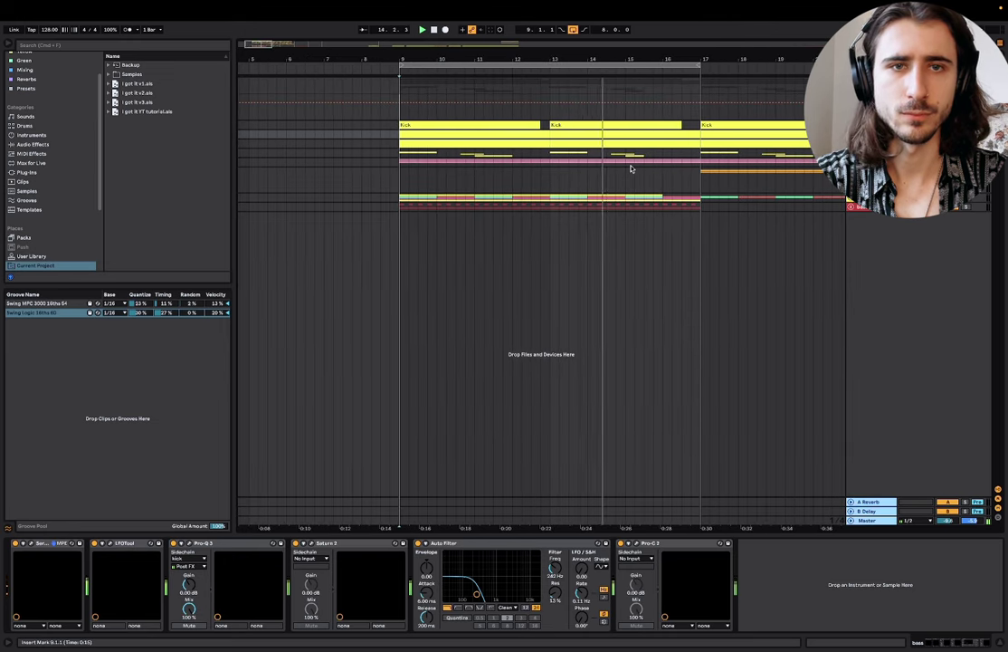
{"action": "left_click", "coordinate": [617, 133]}
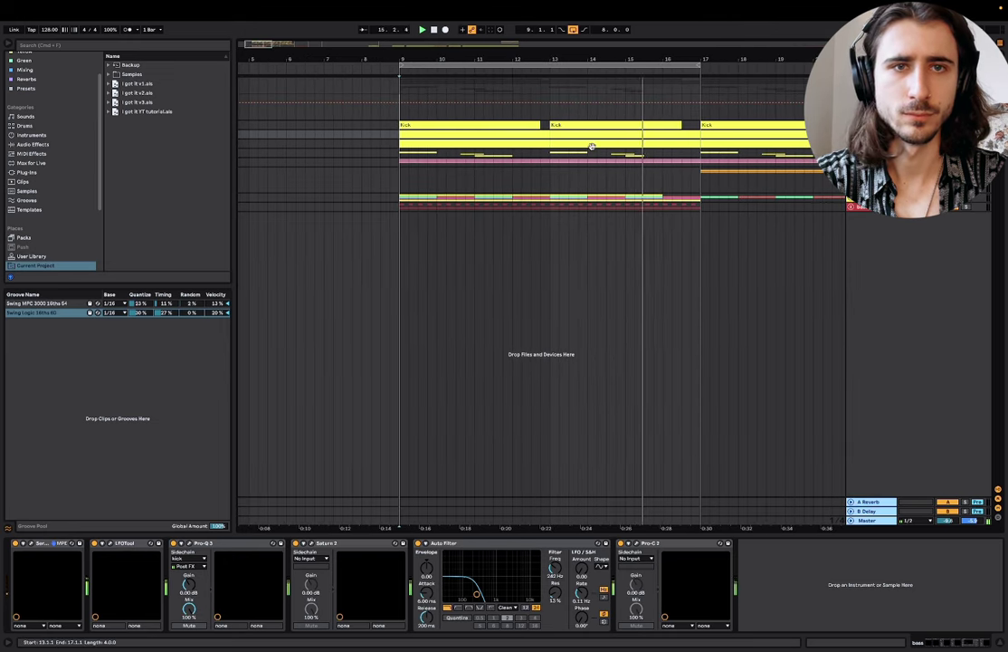
{"action": "left_click", "coordinate": [852, 152]}
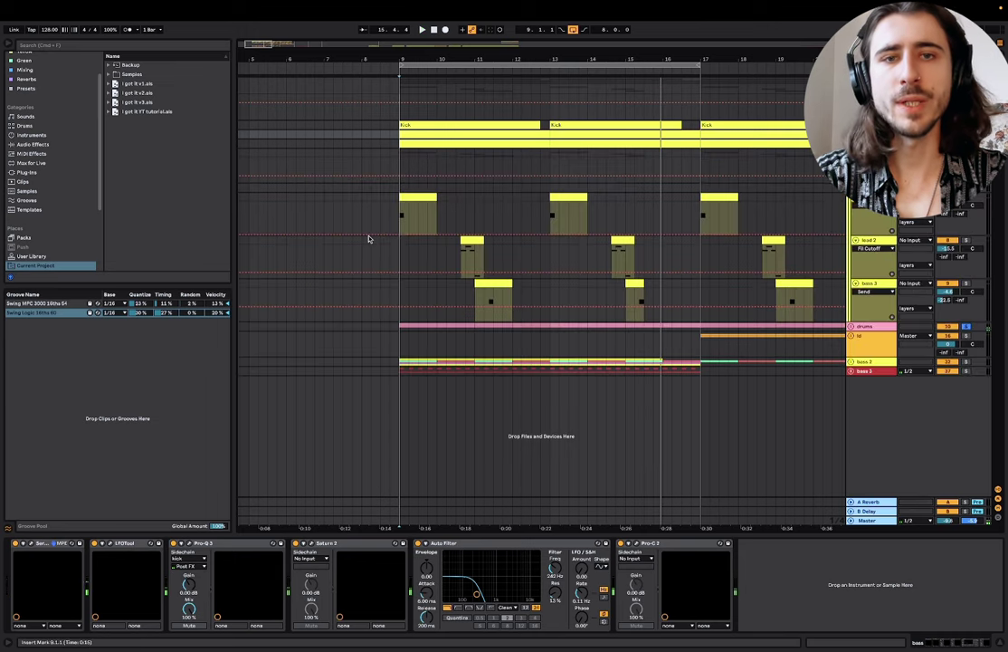
{"action": "scroll", "coordinate": [368, 238], "scroll_direction": "up", "scroll_amount": 3}
{"action": "scroll", "coordinate": [368, 238], "scroll_direction": "right", "scroll_amount": 2}
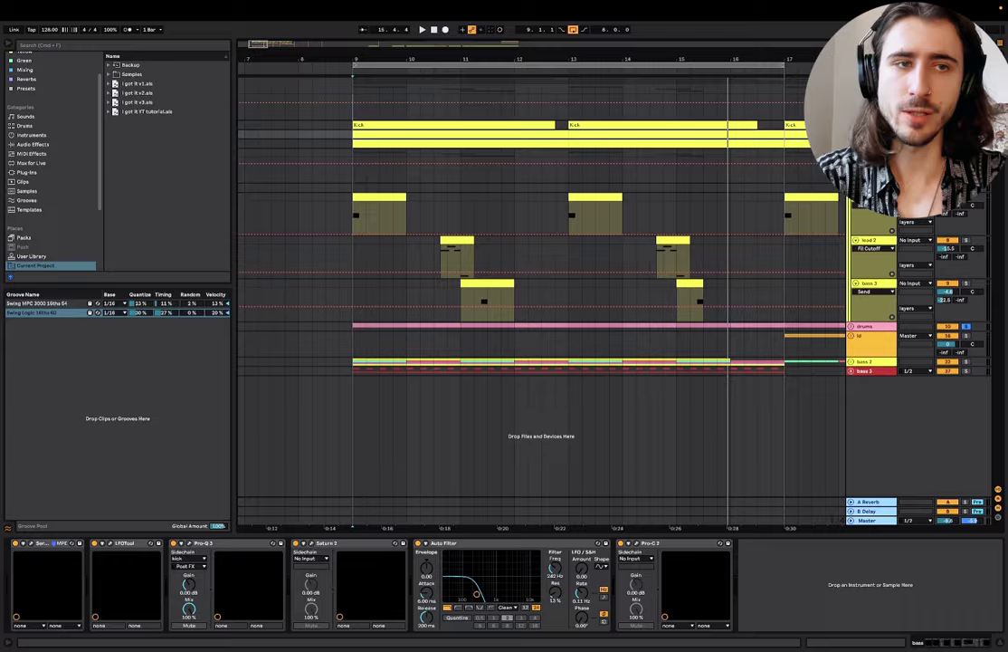
Step: Switch to the Keynote layering slide and highlight the layered red Accent pair and the orange replacement notes
{"action": "key", "text": "ctrl+Right"}
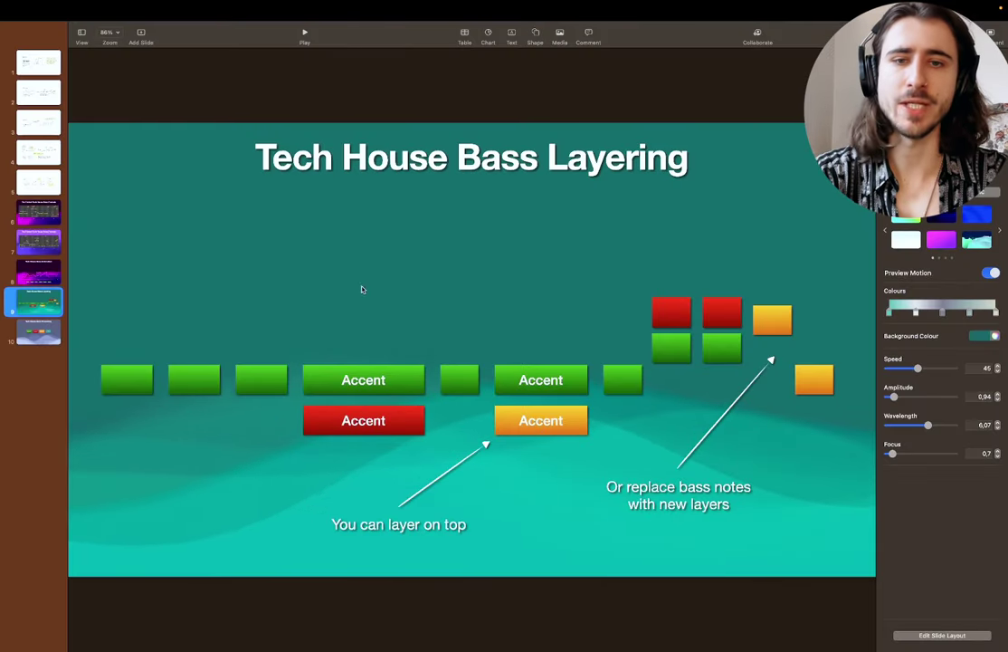
{"action": "left_click_drag", "start_coordinate": [326, 341], "coordinate": [385, 436]}
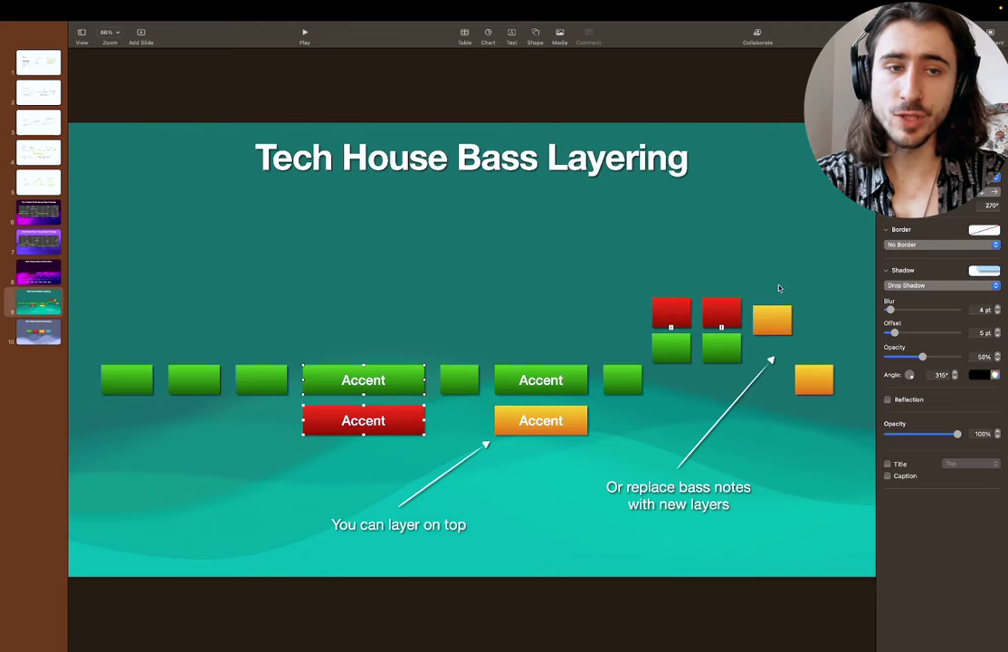
{"action": "left_click_drag", "start_coordinate": [778, 288], "coordinate": [827, 427]}
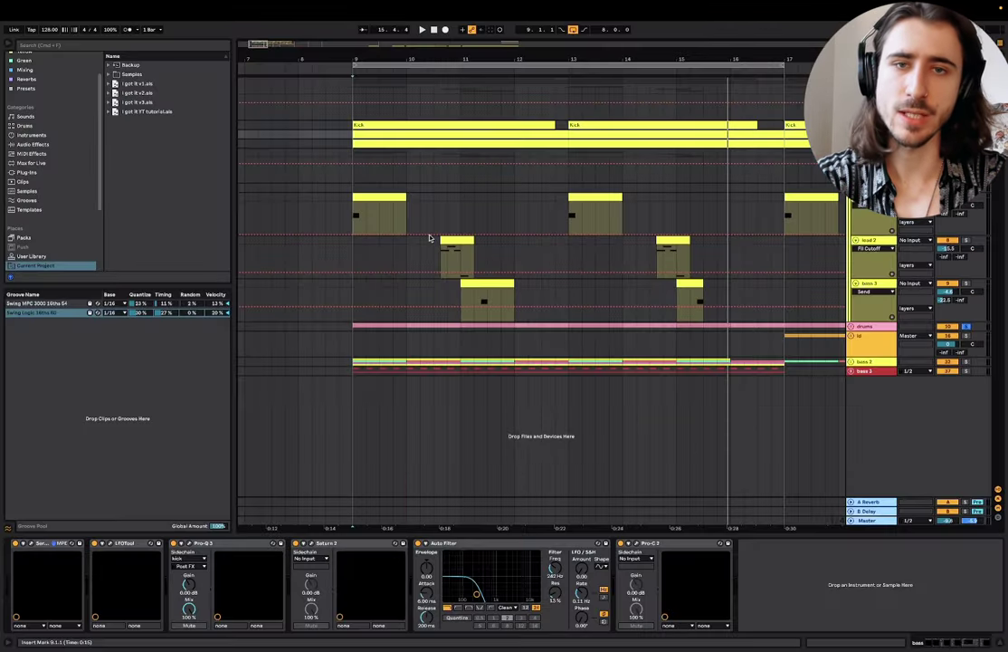
Step: Return to Ableton Live, solo the bs drill layer at bar 9, and unfold the bass track above it
{"action": "scroll", "coordinate": [370, 241], "scroll_direction": "up", "scroll_amount": 3}
{"action": "scroll", "coordinate": [370, 241], "scroll_direction": "right", "scroll_amount": 2}
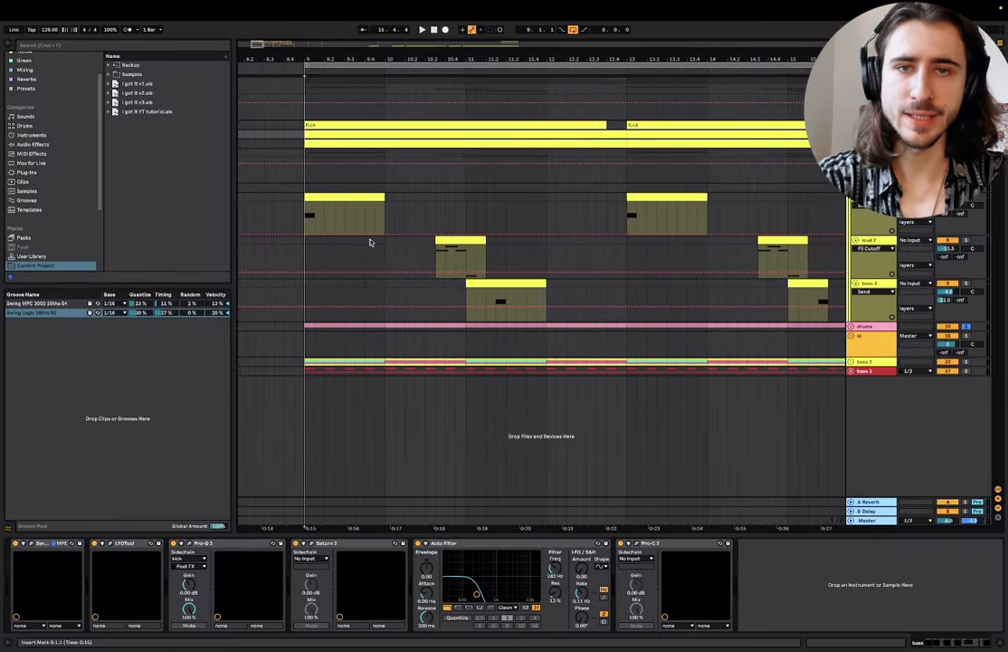
{"action": "left_click", "coordinate": [311, 218]}
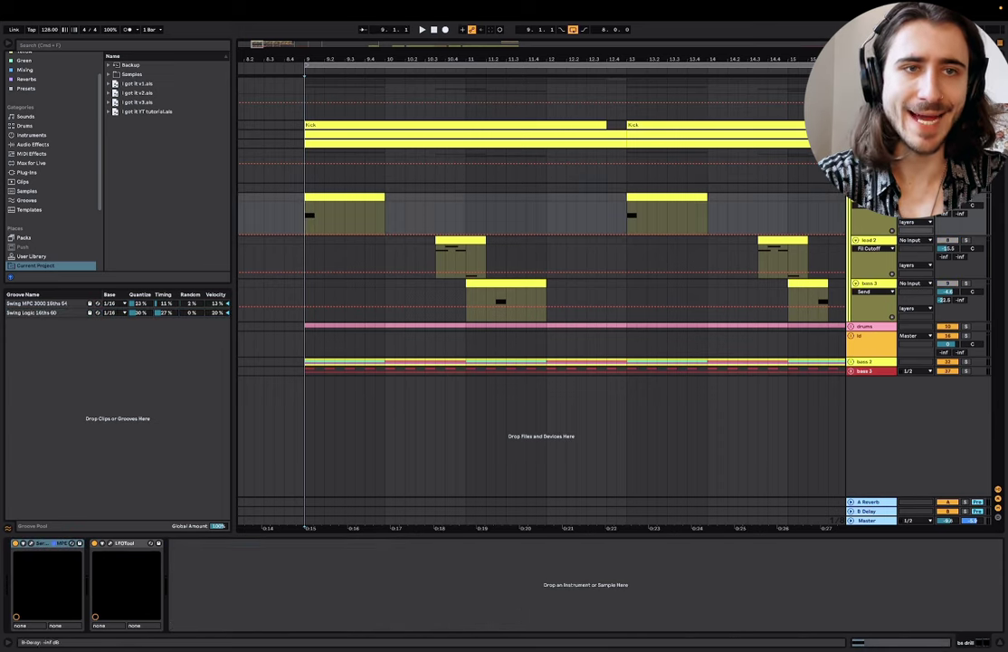
{"action": "left_click", "coordinate": [855, 133]}
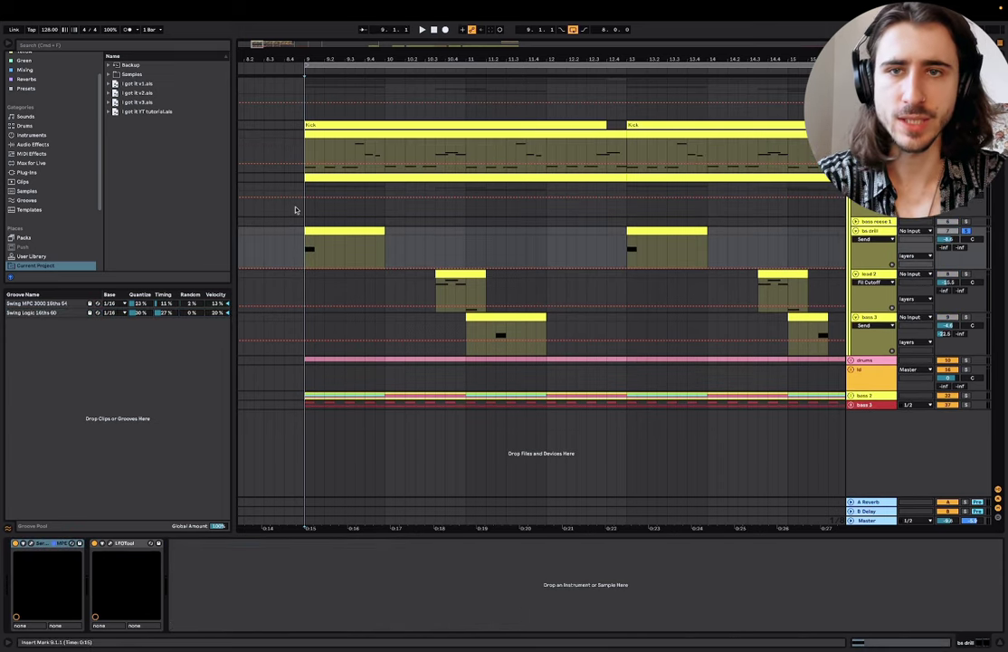
Step: Enlarge the bass clip from bar 9 and select its high notes from 10.3.2 to 11.1.1
{"action": "scroll", "coordinate": [296, 210], "scroll_direction": "up", "scroll_amount": 3}
{"action": "left_click", "coordinate": [304, 154]}
{"action": "scroll", "coordinate": [304, 156], "scroll_direction": "up", "scroll_amount": 3}
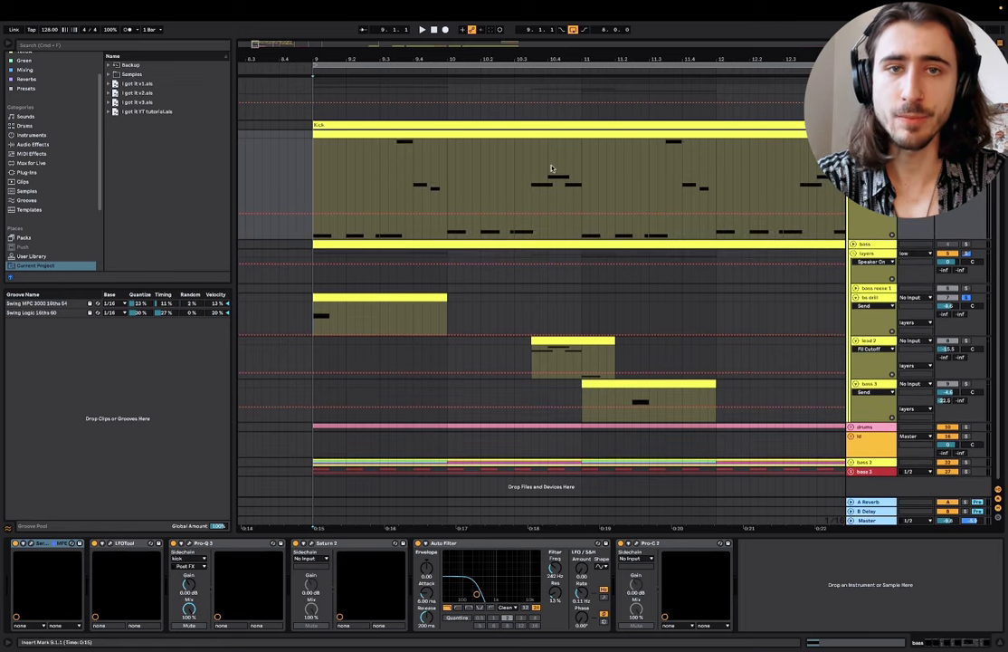
{"action": "left_click_drag", "start_coordinate": [521, 170], "coordinate": [562, 172]}
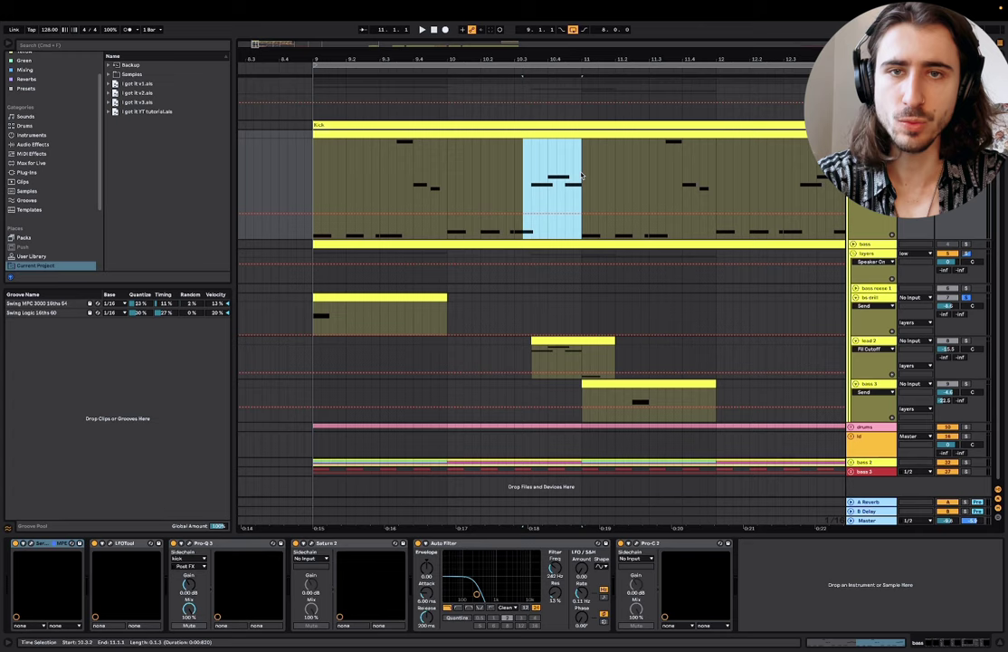
Step: Show the bass 3 clip enlarged and select its note's span, 11.2.3 to 11.3.1, across the bass and layer tracks
{"action": "left_click", "coordinate": [325, 296]}
{"action": "scroll", "coordinate": [673, 353], "scroll_direction": "right", "scroll_amount": 3}
{"action": "left_click_drag", "start_coordinate": [638, 391], "coordinate": [477, 391]}
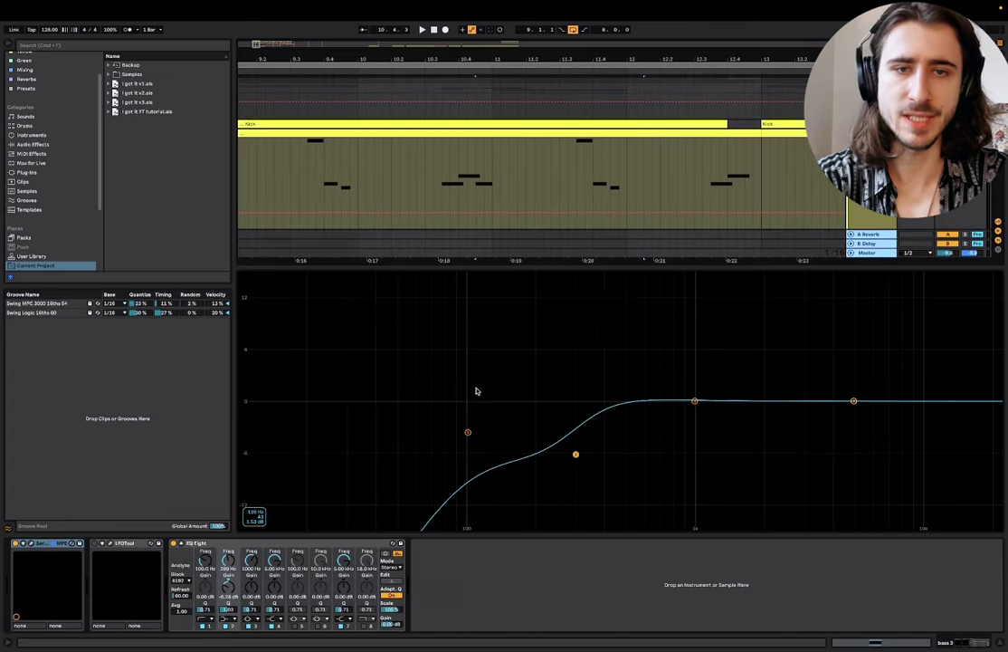
{"action": "left_click", "coordinate": [1002, 645]}
{"action": "key", "text": "z"}
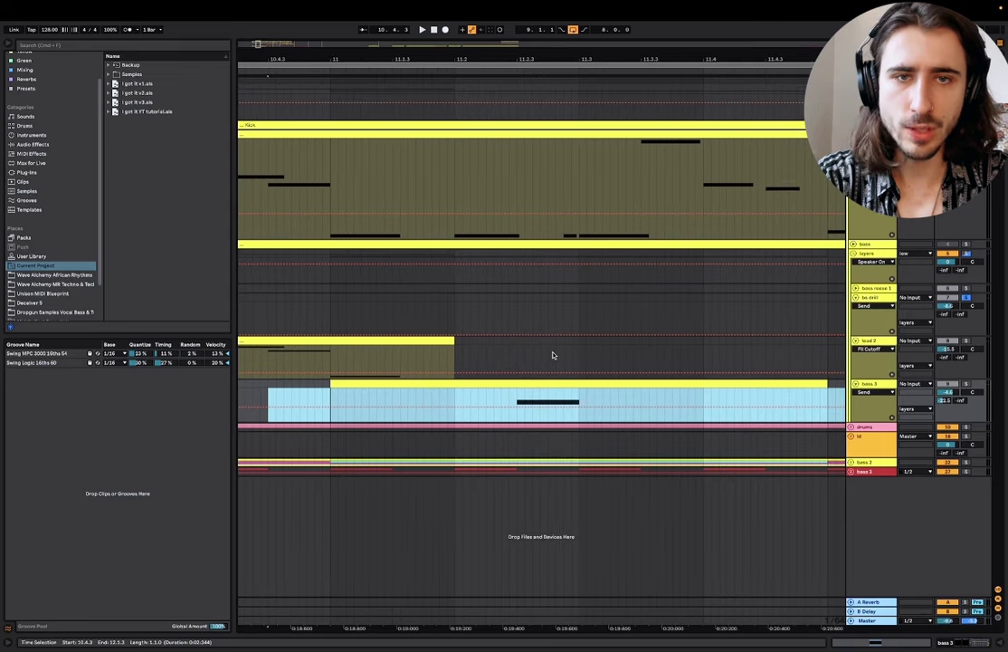
{"action": "left_click_drag", "start_coordinate": [518, 402], "coordinate": [589, 206]}
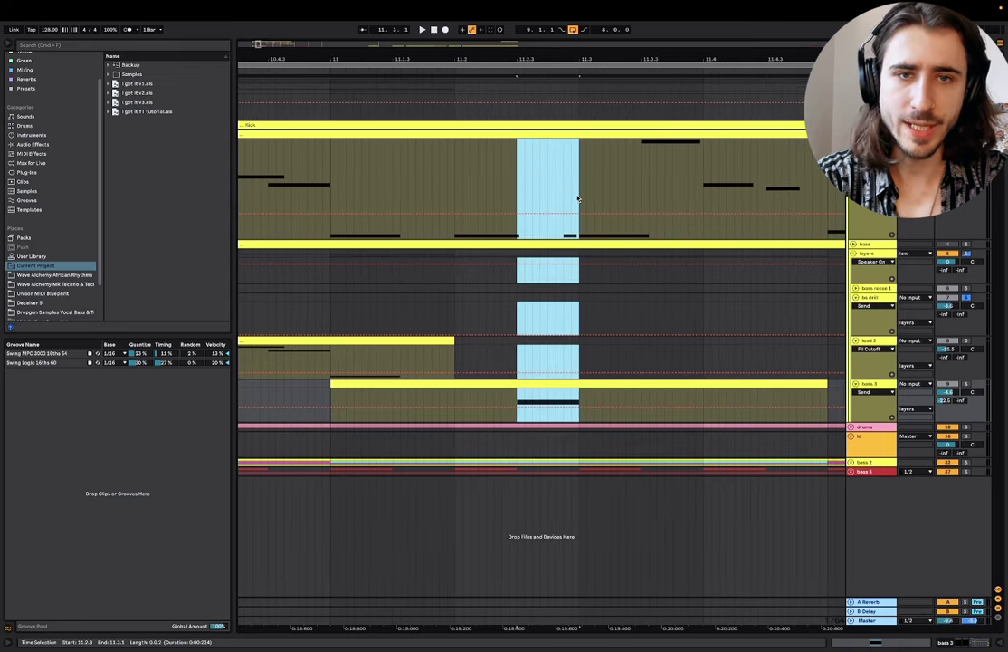
Step: Compare the lead 2 and bass 3 clips with the Keynote layering slide, highlighting the Accent pair and the replacement notes
{"action": "key", "text": "ctrl+Left"}
{"action": "left_click_drag", "start_coordinate": [844, 449], "coordinate": [783, 298]}
{"action": "left_click", "coordinate": [357, 490]}
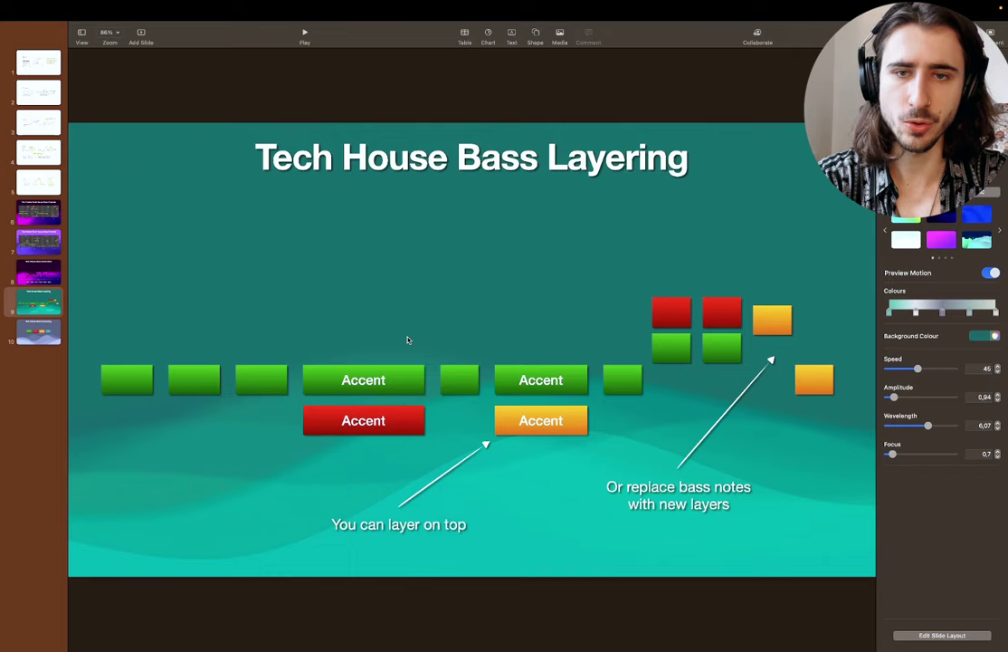
{"action": "left_click_drag", "start_coordinate": [324, 450], "coordinate": [378, 365]}
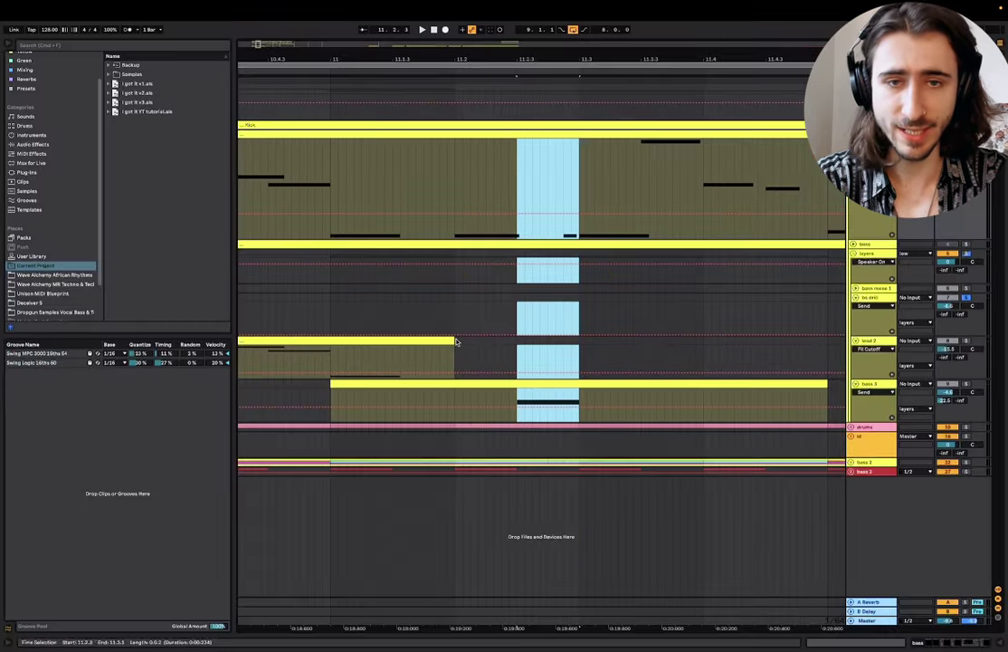
{"action": "scroll", "coordinate": [706, 254], "scroll_direction": "down", "scroll_amount": 5}
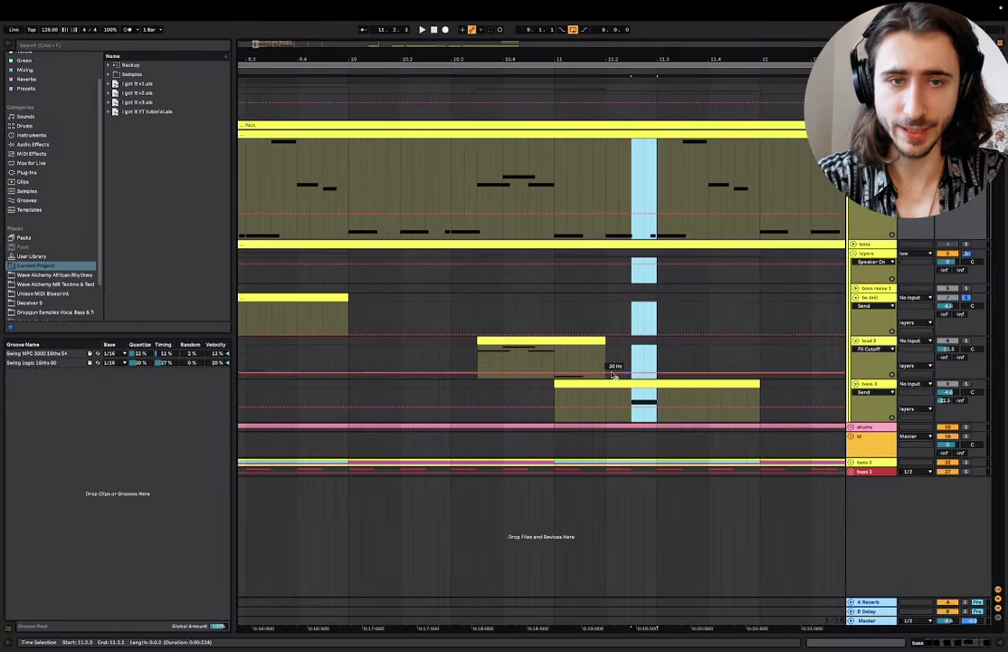
{"action": "scroll", "coordinate": [603, 393], "scroll_direction": "down", "scroll_amount": 3}
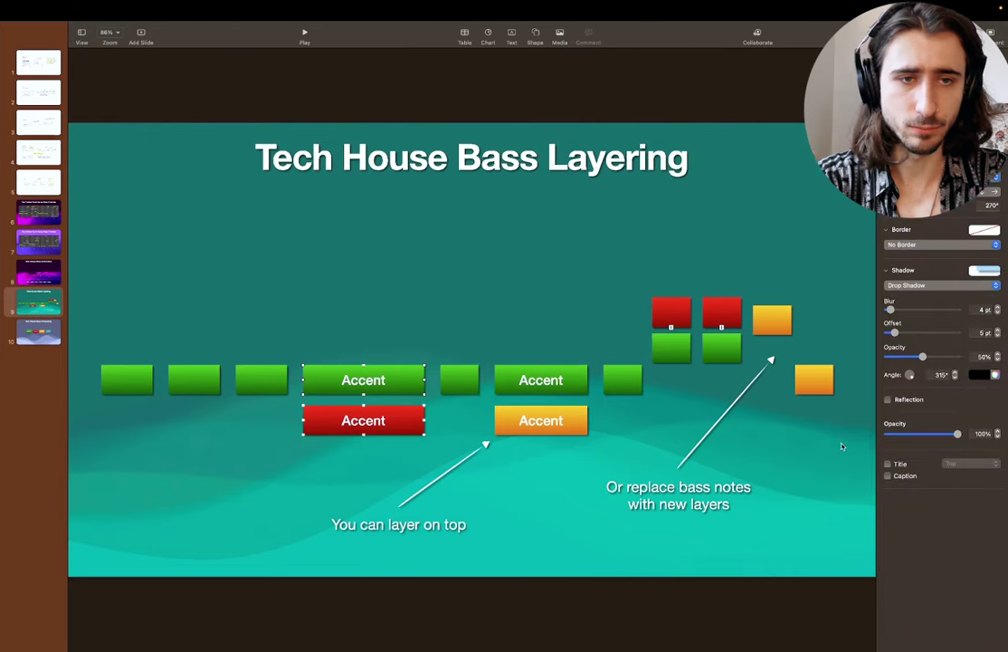
{"action": "left_click_drag", "start_coordinate": [789, 299], "coordinate": [844, 412]}
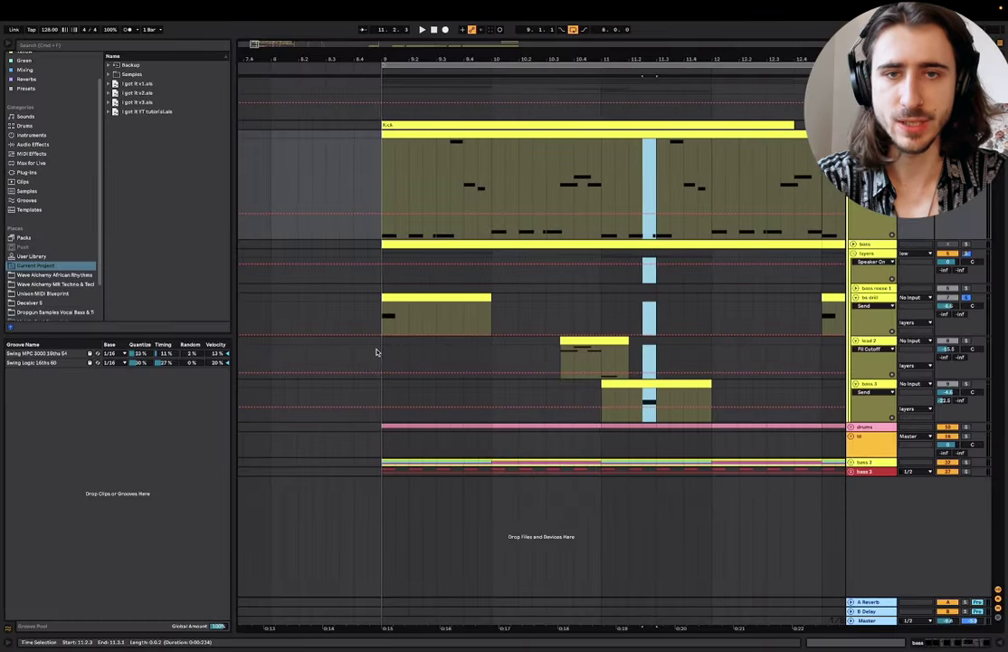
Step: Play the arrangement from bar 9 with bs drill, adding the lead 2 and drums tracks to the solo
{"action": "scroll", "coordinate": [374, 348], "scroll_direction": "right", "scroll_amount": 3}
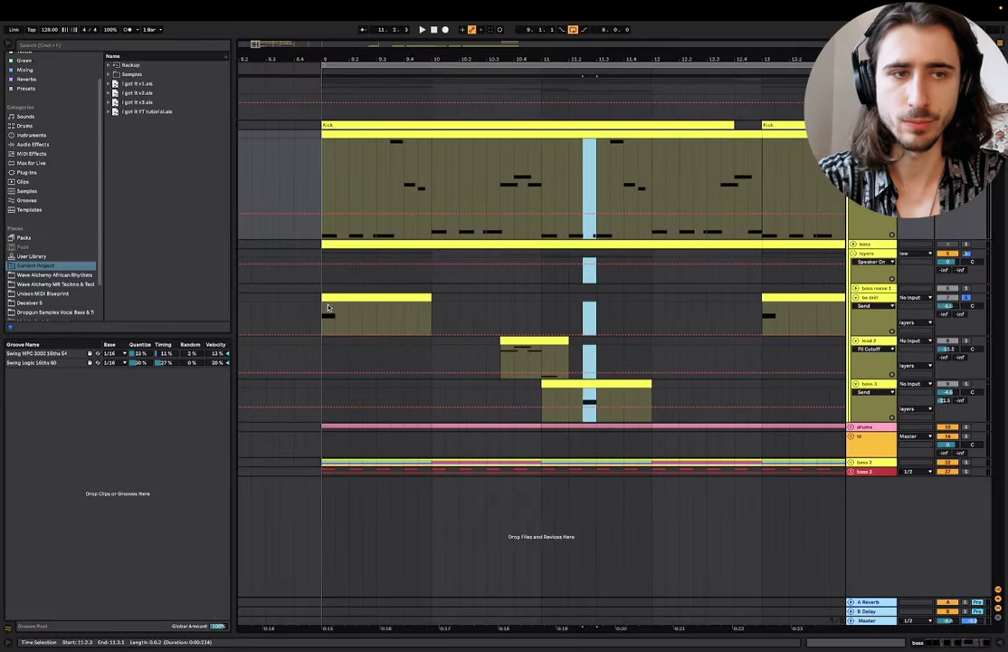
{"action": "key", "text": "space"}
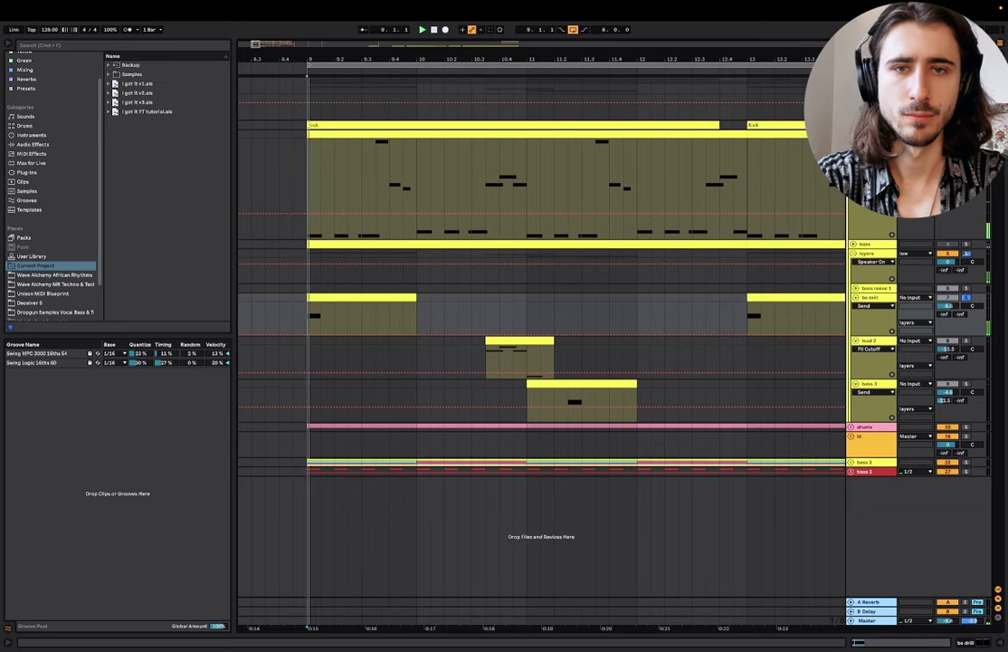
{"action": "left_click", "coordinate": [966, 341]}
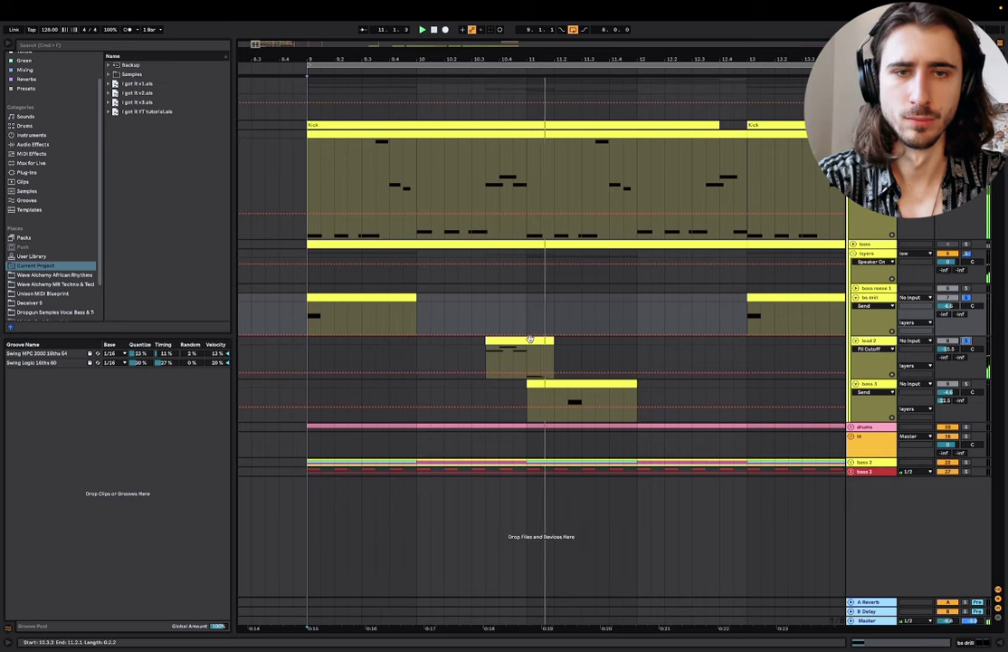
{"action": "left_click", "coordinate": [305, 431]}
{"action": "key", "text": "space"}
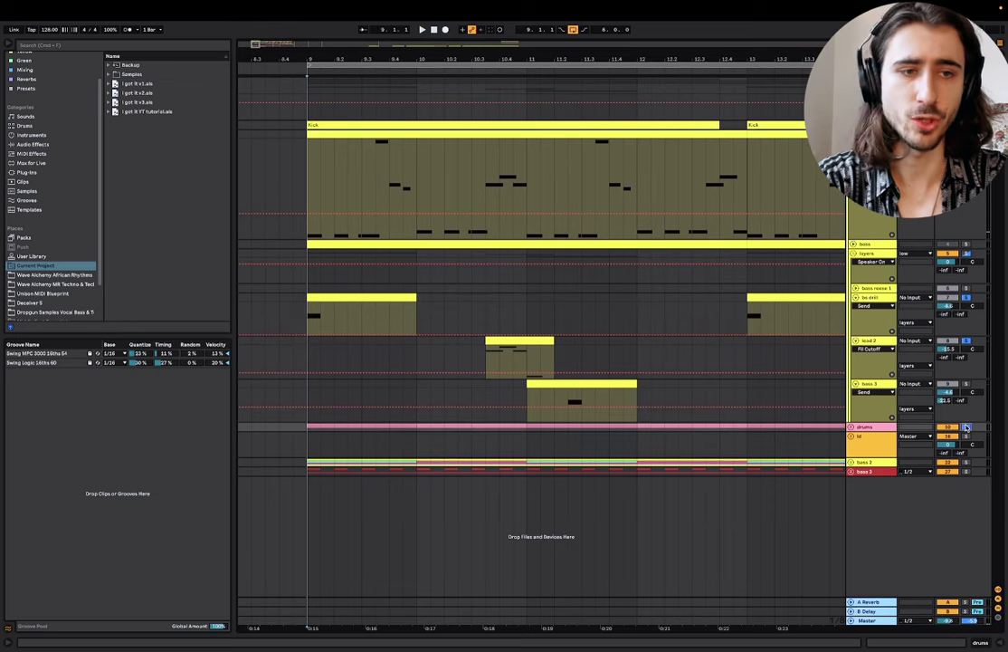
{"action": "key", "text": "space"}
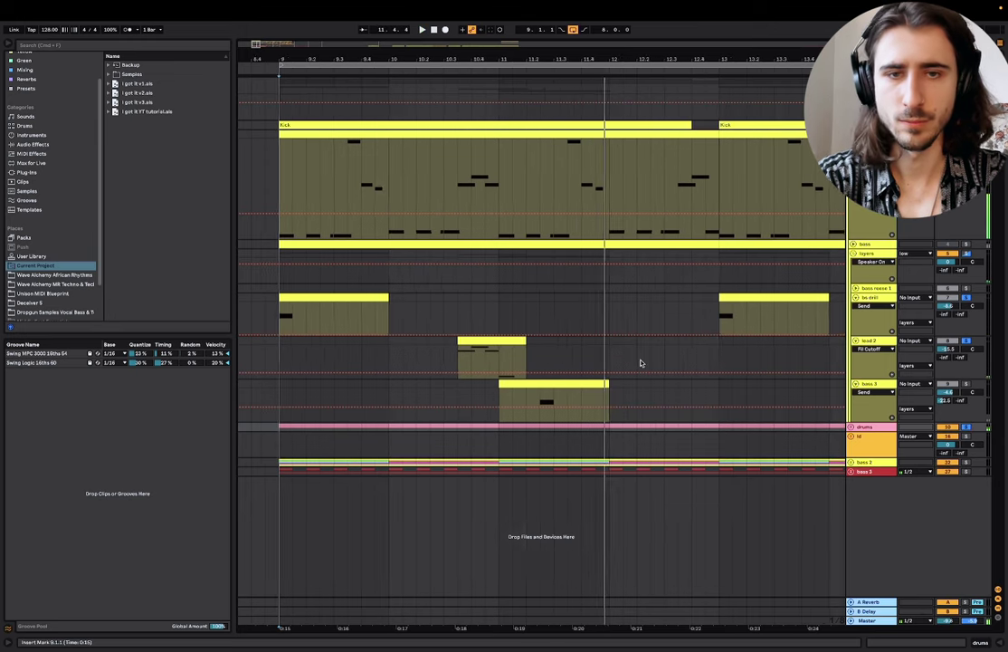
{"action": "key", "text": "space"}
Step: Add bass 3 to the soloed tracks and play the lead 2 and bass 3 layers through bar 11
{"action": "key", "text": "minus"}
{"action": "left_click", "coordinate": [444, 396]}
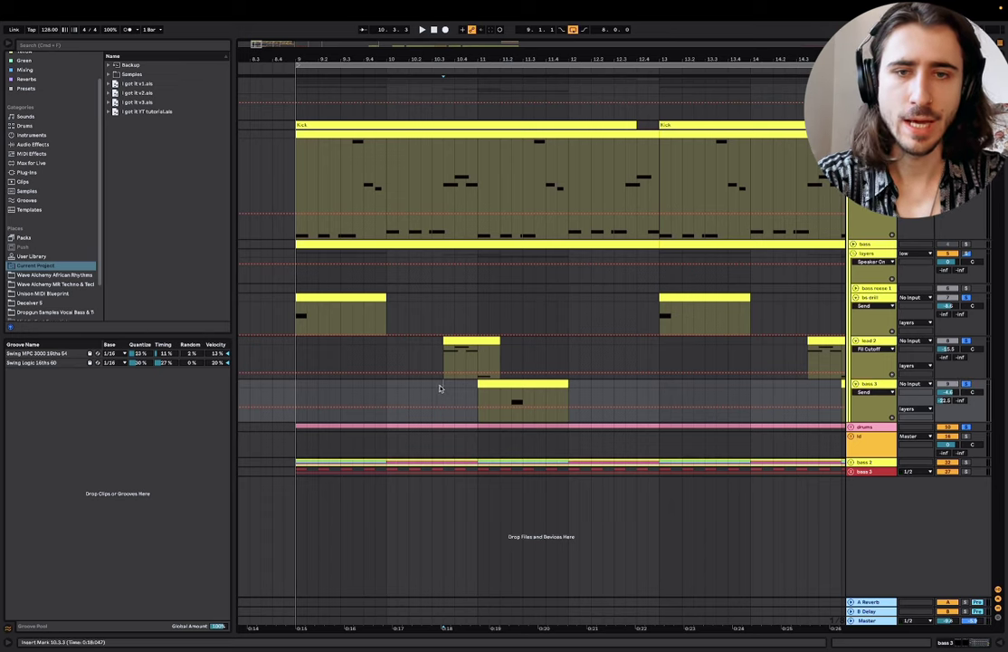
{"action": "left_click", "coordinate": [423, 372]}
{"action": "key", "text": "space"}
{"action": "scroll", "coordinate": [500, 353], "scroll_direction": "up", "scroll_amount": 2}
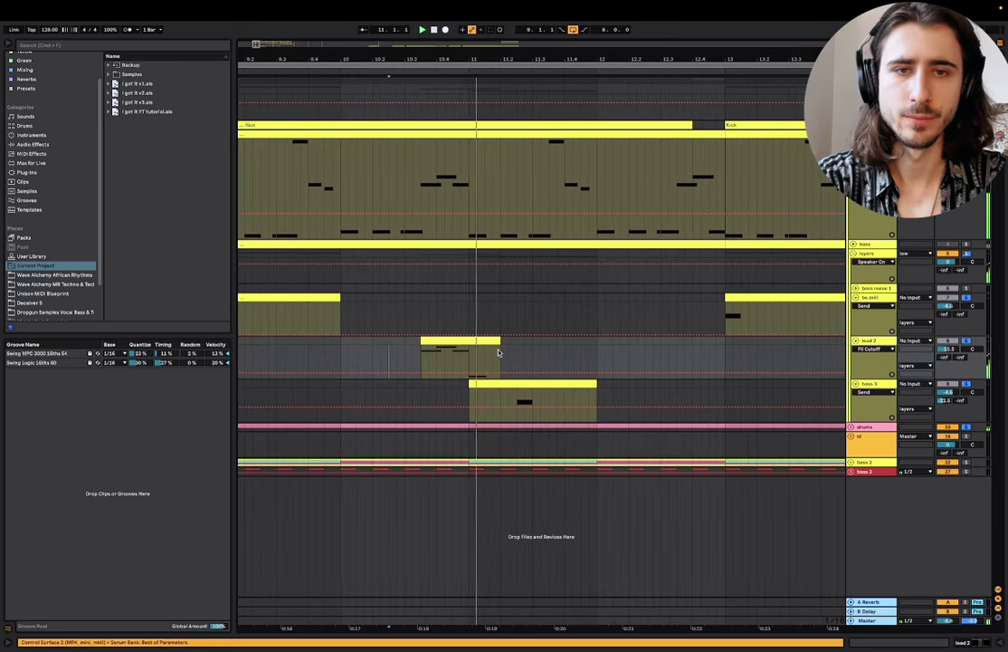
{"action": "scroll", "coordinate": [520, 244], "scroll_direction": "up", "scroll_amount": 2}
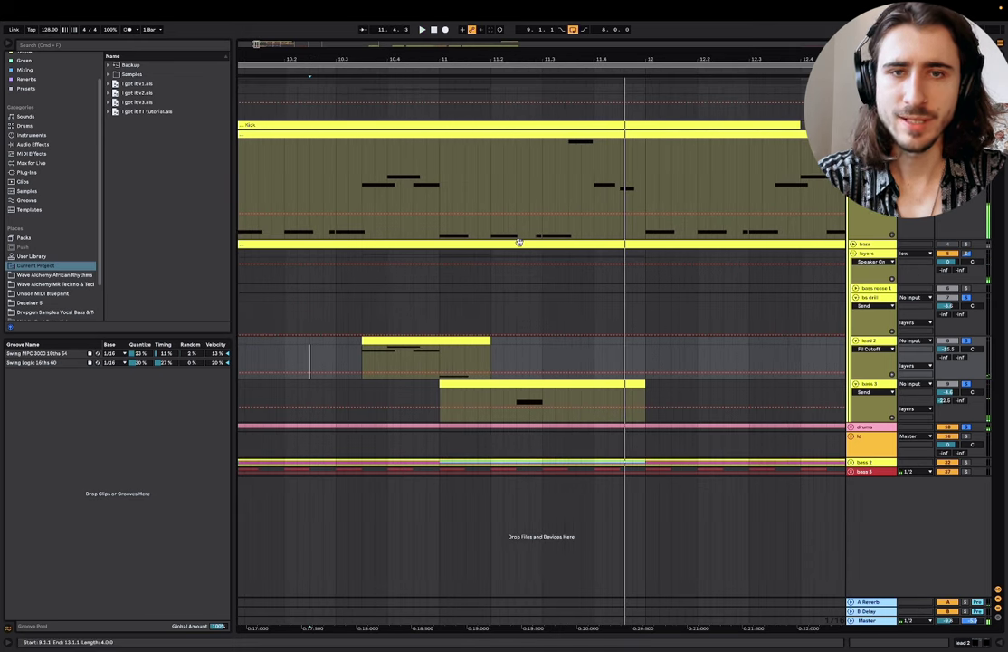
{"action": "key", "text": "space"}
Step: Delete the section of the bass clip from 11.2.3 to 11.3.1, above the bass 3 note
{"action": "left_click", "coordinate": [373, 286]}
{"action": "left_click_drag", "start_coordinate": [521, 172], "coordinate": [540, 134]}
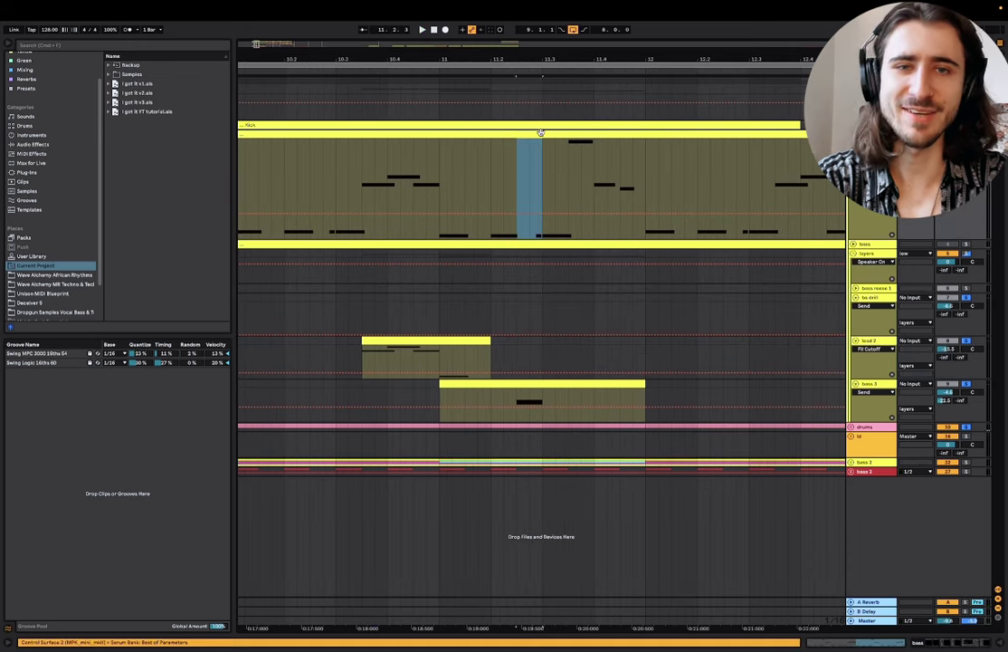
{"action": "key", "text": "Delete"}
Step: Play from 10.4.1 to hear the bass 3 layer replace the removed bass section
{"action": "left_click", "coordinate": [385, 177]}
{"action": "key", "text": "space"}
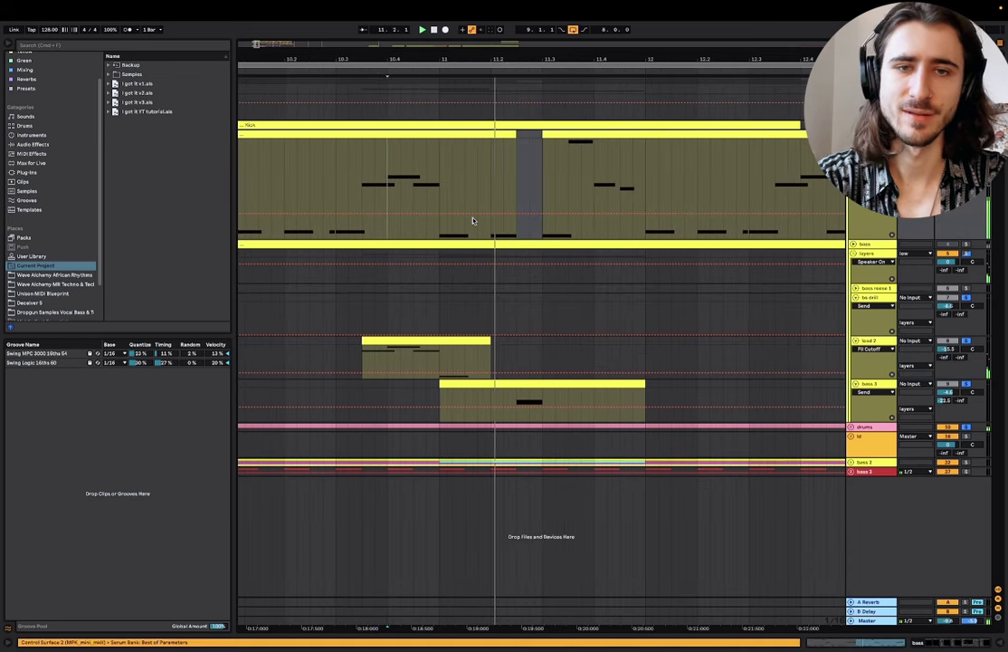
{"action": "scroll", "coordinate": [514, 239], "scroll_direction": "down", "scroll_amount": 5}
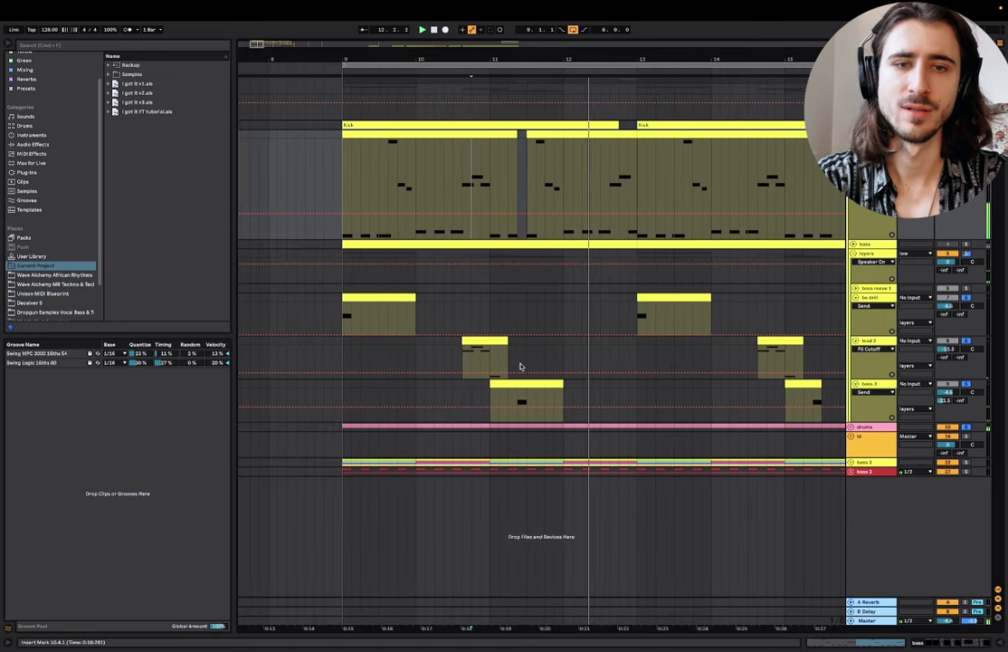
{"action": "key", "text": "space"}
{"action": "scroll", "coordinate": [523, 377], "scroll_direction": "up", "scroll_amount": 6}
{"action": "scroll", "coordinate": [547, 207], "scroll_direction": "down", "scroll_amount": 2}
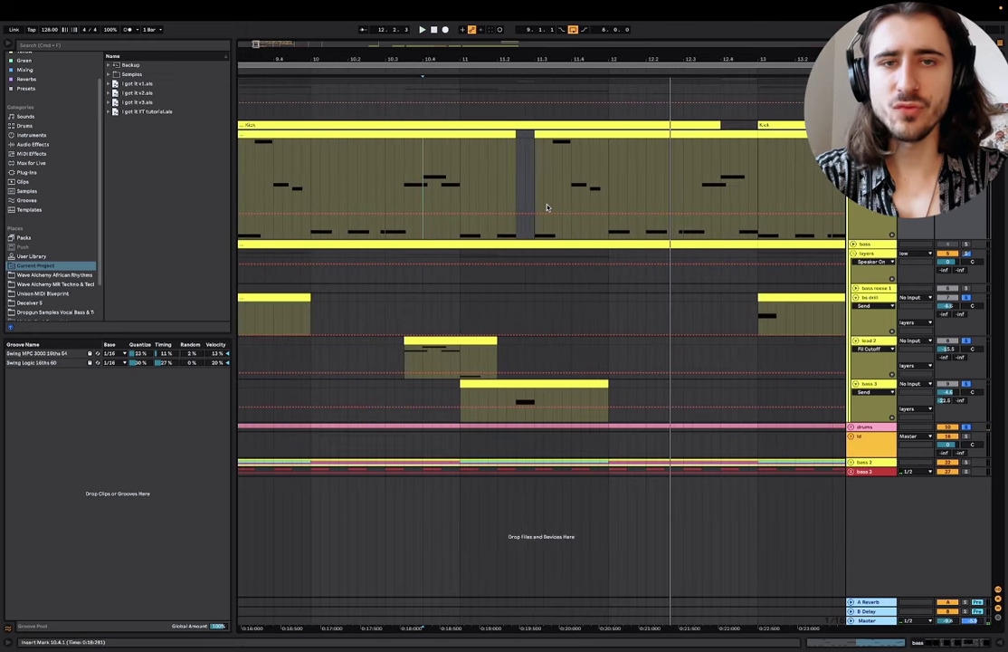
{"action": "scroll", "coordinate": [546, 207], "scroll_direction": "down", "scroll_amount": 2}
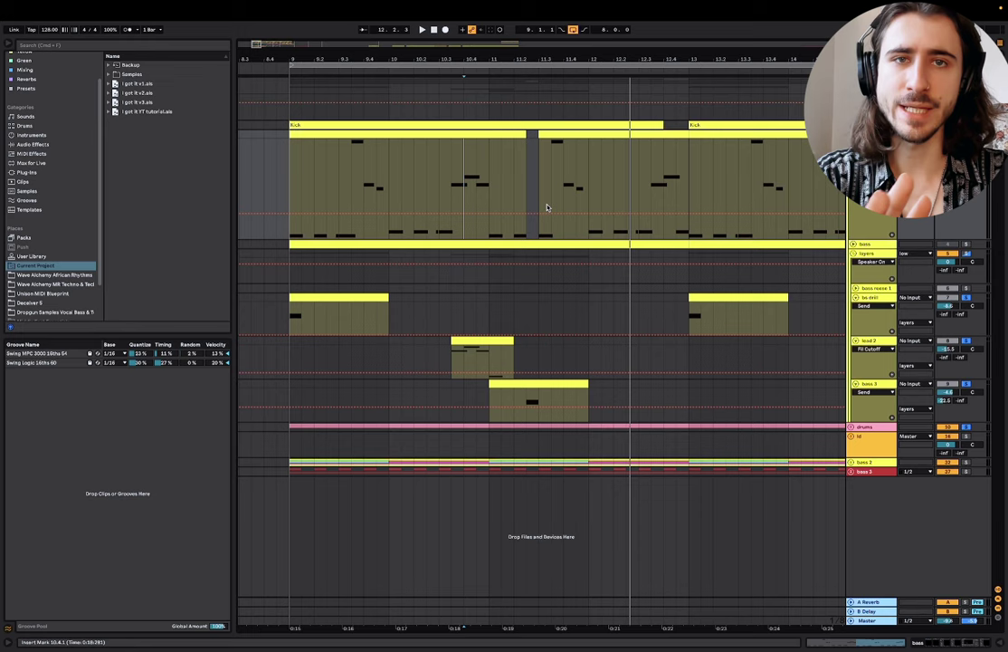
Step: Copy the bass 3 clip from bar 11 to bar 9 and delete the bass section from 9.2.3 to 9.3.1
{"action": "scroll", "coordinate": [398, 220], "scroll_direction": "up", "scroll_amount": 5}
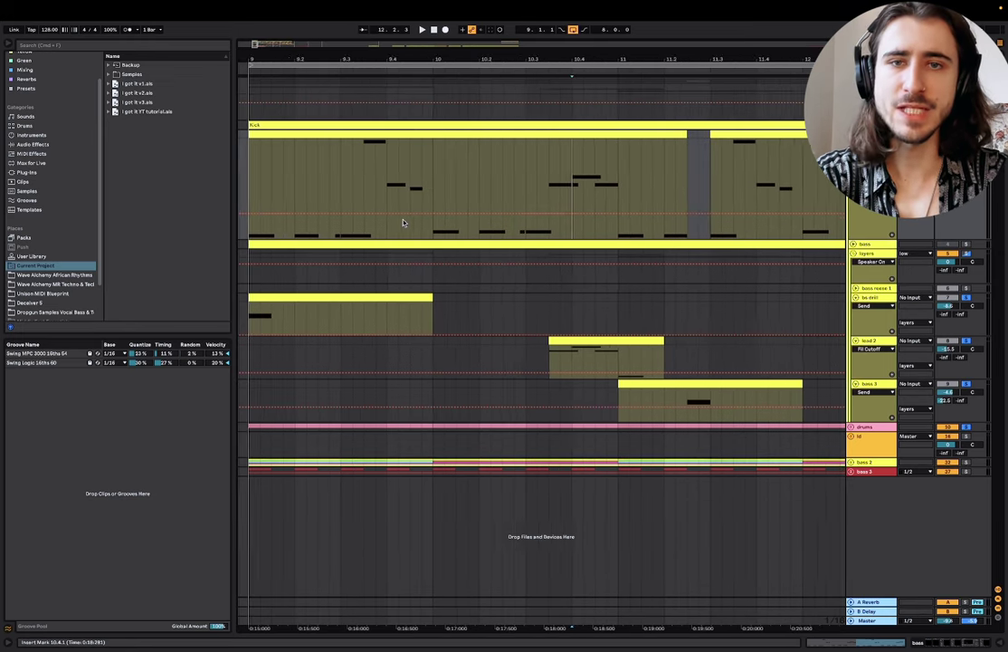
{"action": "scroll", "coordinate": [398, 220], "scroll_direction": "left", "scroll_amount": 2}
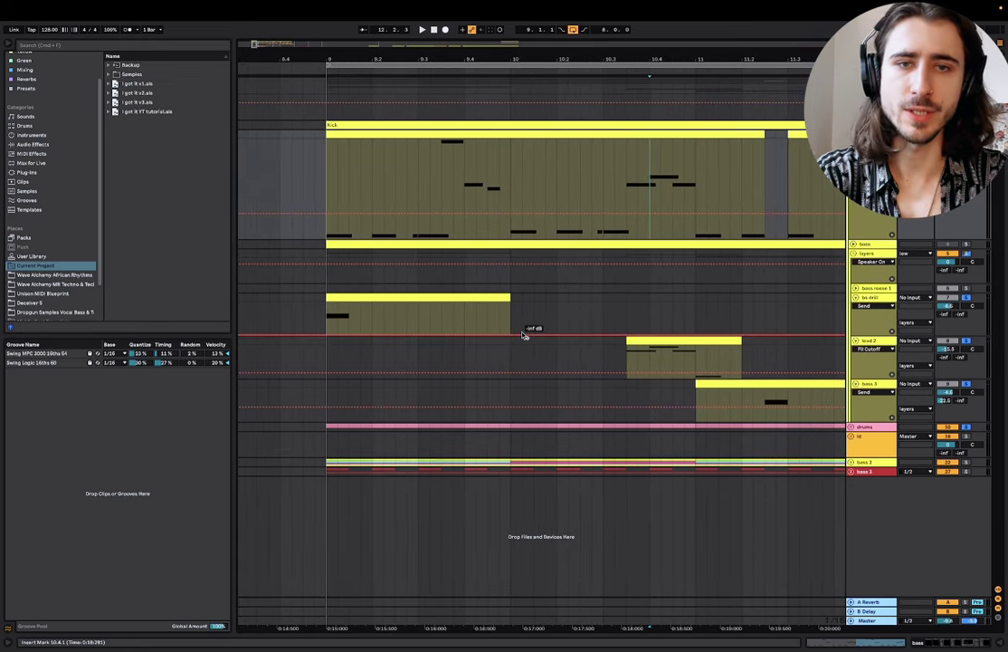
{"action": "left_click", "coordinate": [737, 385]}
{"action": "left_click_drag", "start_coordinate": [737, 385], "coordinate": [370, 387]}
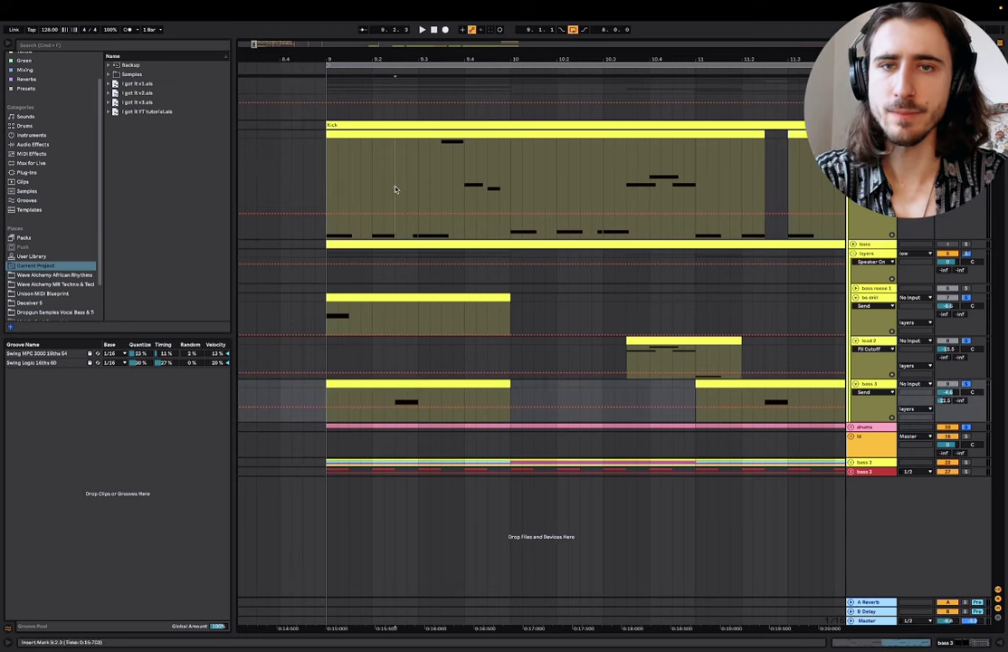
{"action": "left_click", "coordinate": [405, 185]}
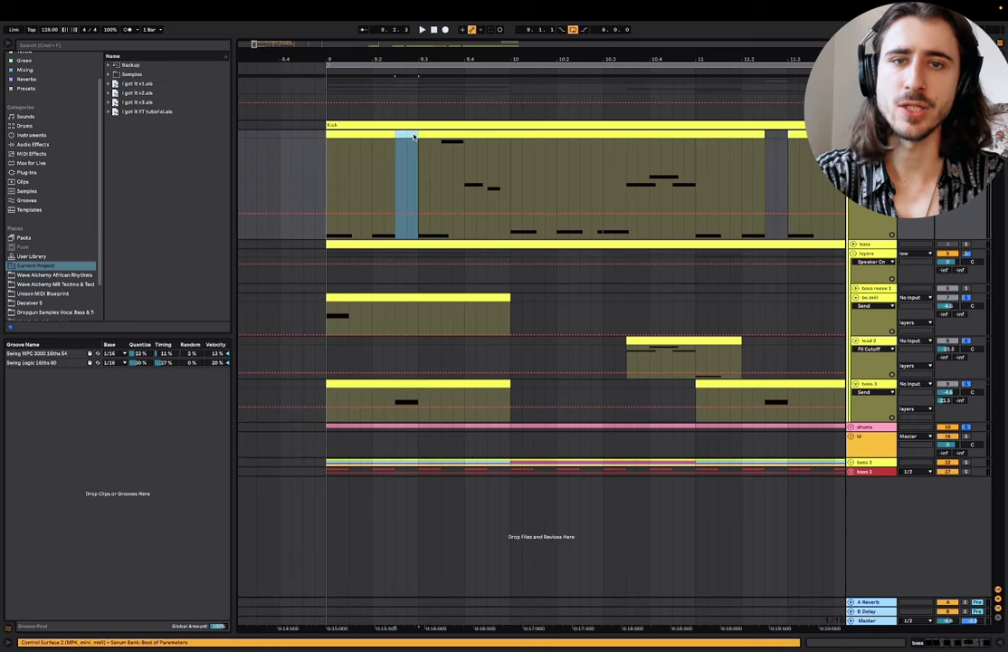
{"action": "key", "text": "Delete"}
Step: Play from 8.4.1 to hear both bass 3 replacement notes against the bassline and drums
{"action": "left_click", "coordinate": [279, 183]}
{"action": "key", "text": "space"}
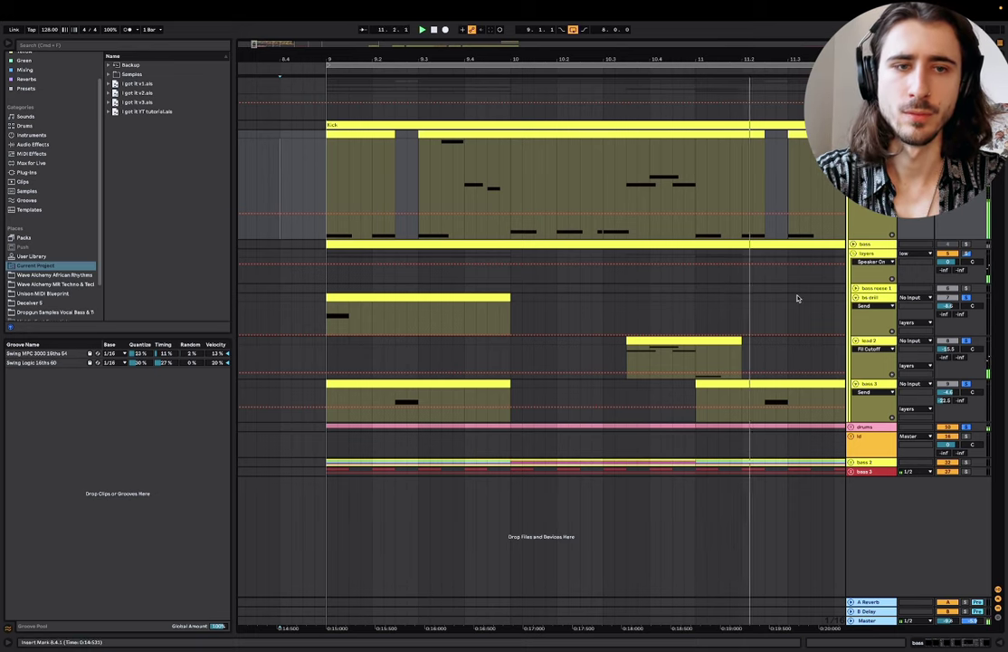
{"action": "scroll", "coordinate": [796, 297], "scroll_direction": "right", "scroll_amount": 3}
{"action": "scroll", "coordinate": [797, 296], "scroll_direction": "down", "scroll_amount": 3}
{"action": "key", "text": "space"}
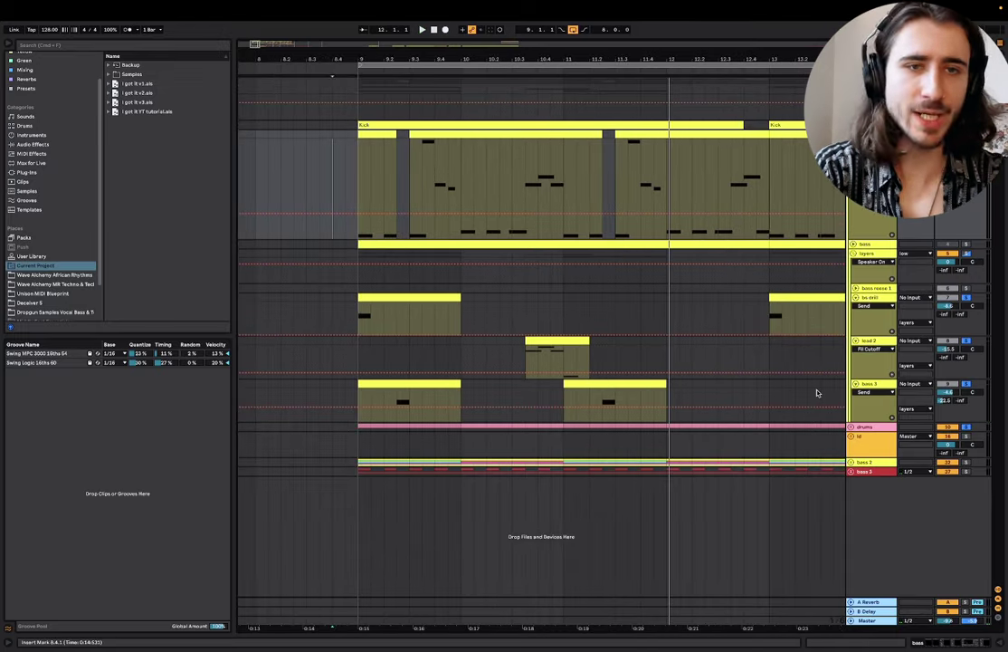
Step: Select the bass clip from 13.1.1 to 17.1.1 and examine its notes against the layer clips
{"action": "scroll", "coordinate": [817, 393], "scroll_direction": "right", "scroll_amount": 2}
{"action": "scroll", "coordinate": [634, 369], "scroll_direction": "right", "scroll_amount": 2}
{"action": "scroll", "coordinate": [461, 311], "scroll_direction": "up", "scroll_amount": 2}
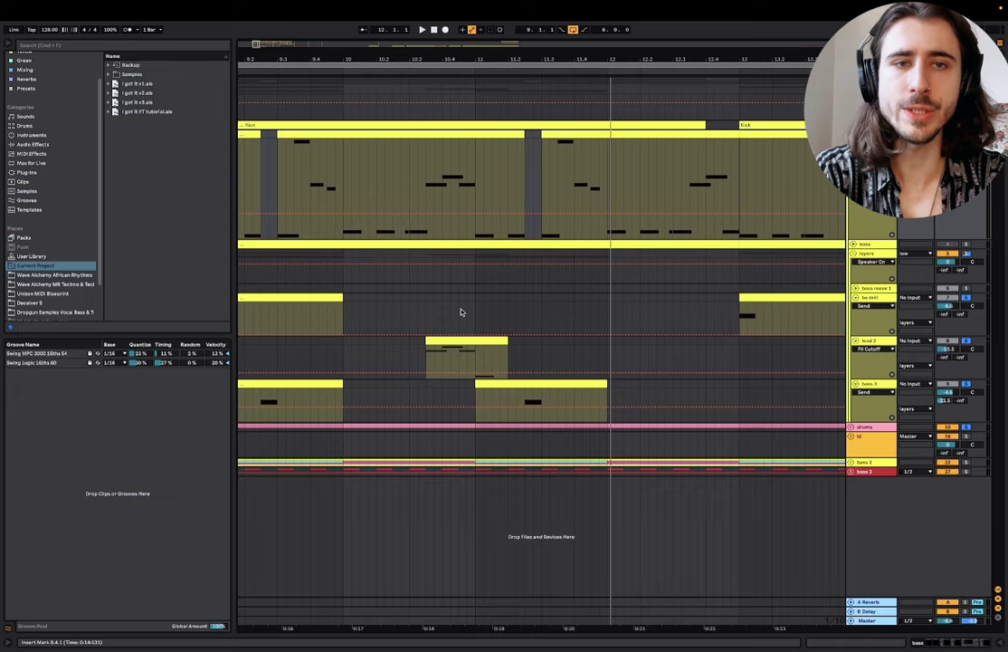
{"action": "scroll", "coordinate": [459, 313], "scroll_direction": "left", "scroll_amount": 5}
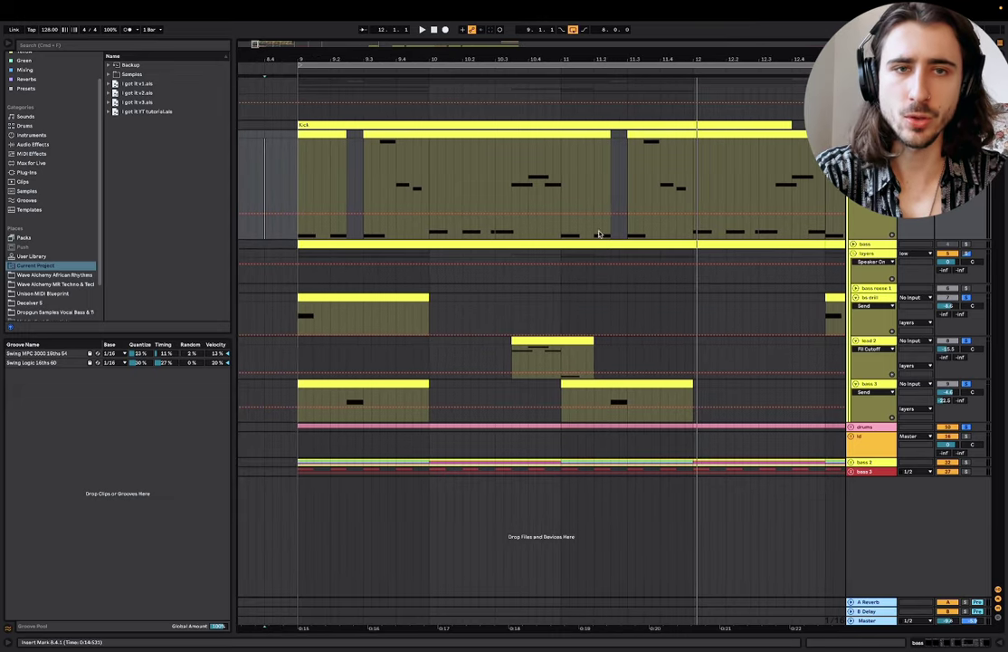
{"action": "scroll", "coordinate": [599, 234], "scroll_direction": "down", "scroll_amount": 3}
{"action": "scroll", "coordinate": [575, 214], "scroll_direction": "right", "scroll_amount": 4}
{"action": "left_click", "coordinate": [494, 134]}
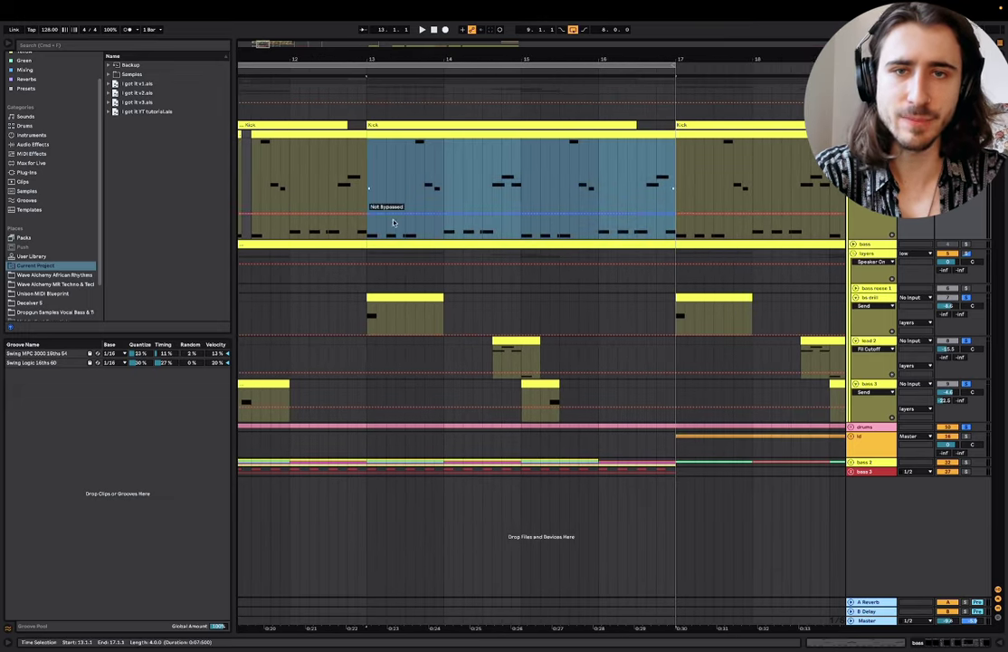
{"action": "key", "text": "plus"}
{"action": "key", "text": "plus"}
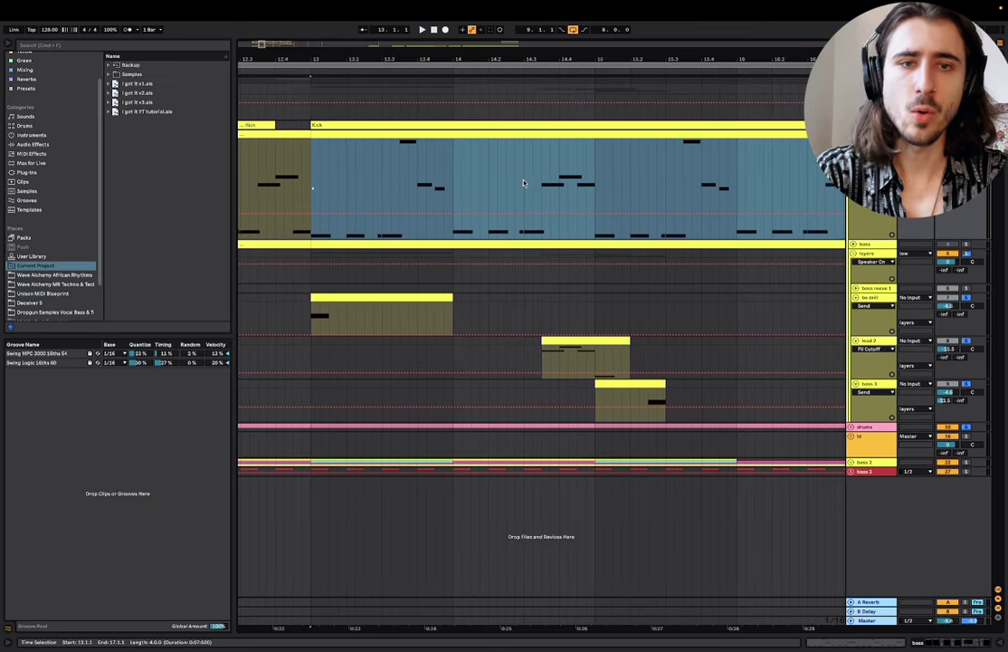
{"action": "key", "text": "minus"}
{"action": "scroll", "coordinate": [455, 156], "scroll_direction": "left", "scroll_amount": 2}
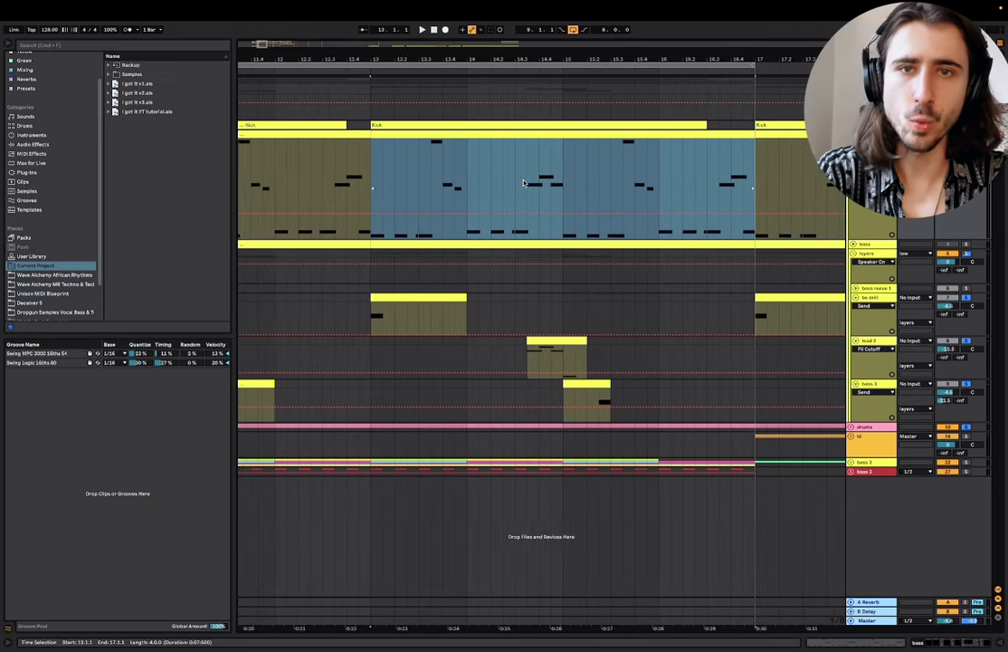
Step: Separate the bass notes from 13.3.3 to 14.1.1 into their own clip and colour it red
{"action": "scroll", "coordinate": [439, 181], "scroll_direction": "up", "scroll_amount": 3}
{"action": "left_click", "coordinate": [437, 181]}
{"action": "mouse_move", "coordinate": [449, 3]}
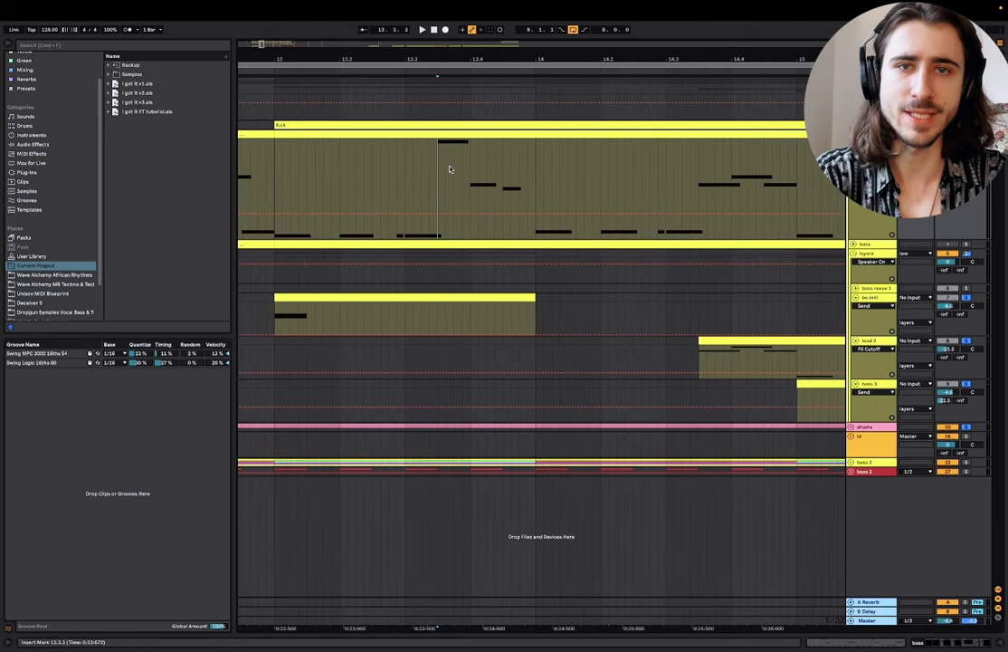
{"action": "left_click_drag", "start_coordinate": [438, 142], "coordinate": [536, 142]}
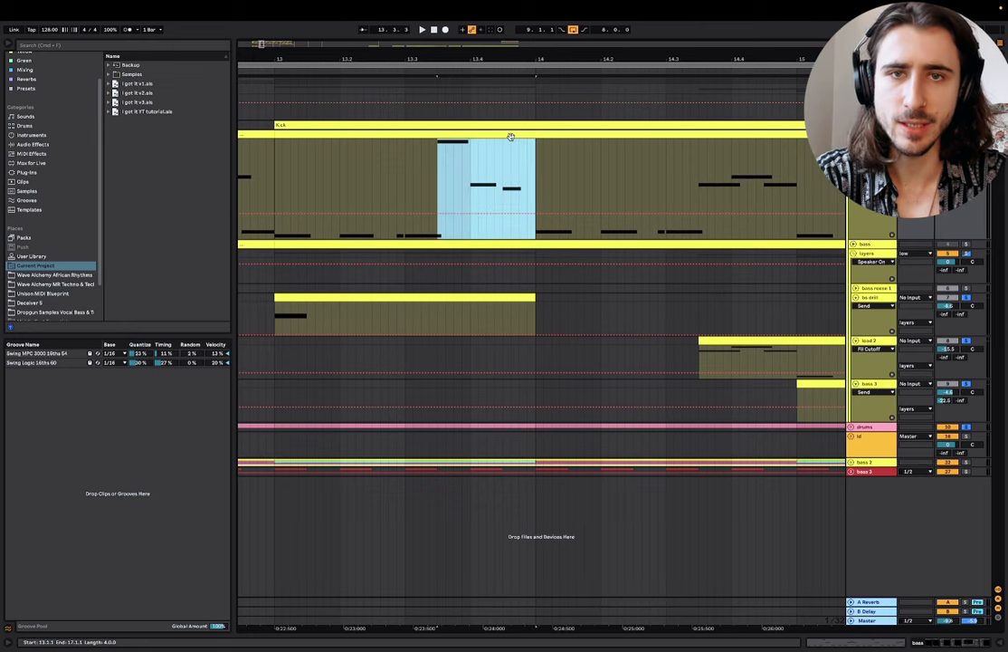
{"action": "right_click", "coordinate": [517, 140]}
{"action": "left_click", "coordinate": [522, 322]}
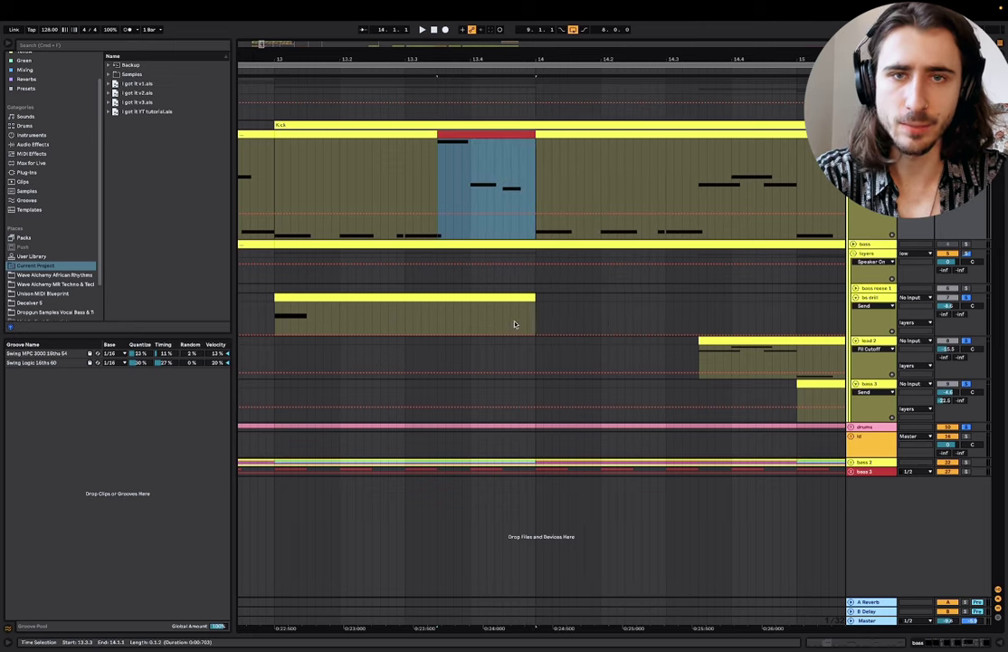
Step: Separate the bass notes from 14.3.1 to 15.1.1 into their own clip and colour it red
{"action": "scroll", "coordinate": [378, 222], "scroll_direction": "right", "scroll_amount": 5}
{"action": "left_click", "coordinate": [411, 189]}
{"action": "left_click_drag", "start_coordinate": [411, 188], "coordinate": [500, 188]}
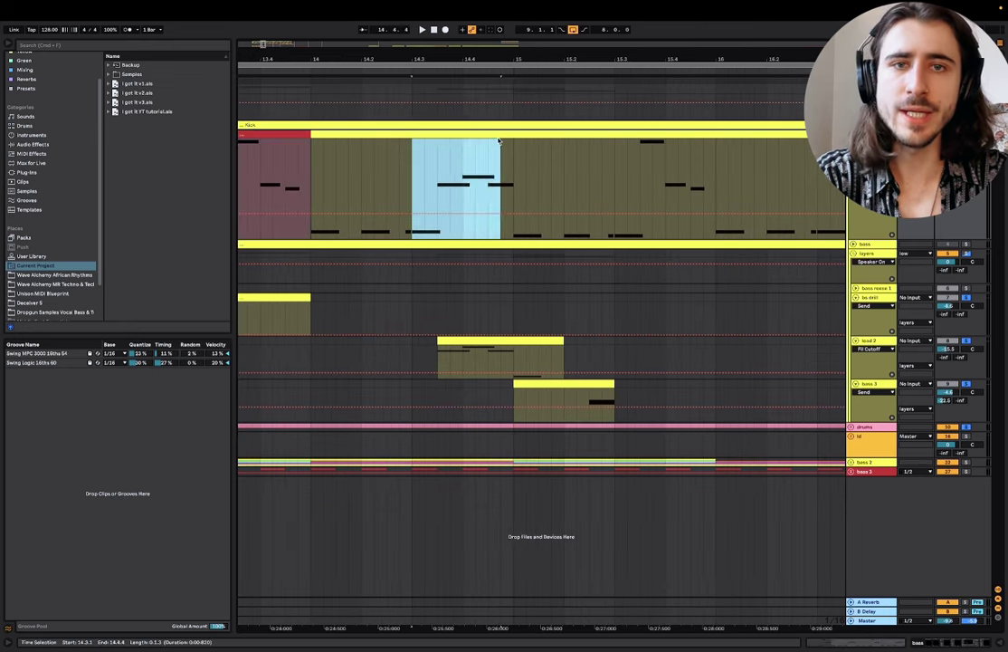
{"action": "right_click", "coordinate": [499, 135]}
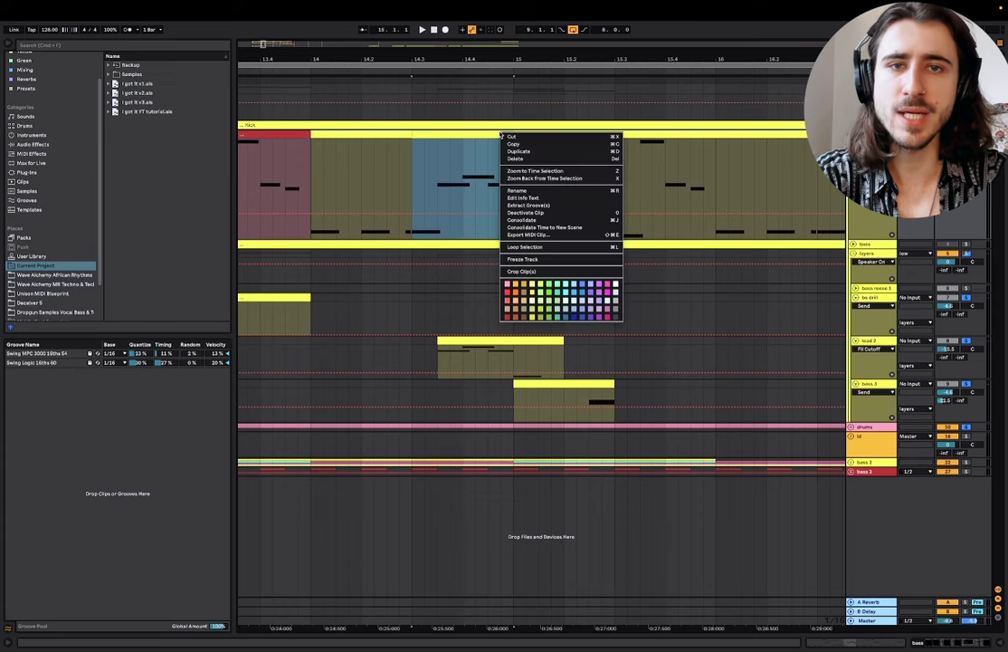
{"action": "left_click", "coordinate": [507, 316]}
Step: Separate the bass section from 13.1.1 to 13.2.1 into its own clip and colour it light cyan
{"action": "scroll", "coordinate": [479, 237], "scroll_direction": "left", "scroll_amount": 4}
{"action": "left_click", "coordinate": [485, 290]}
{"action": "scroll", "coordinate": [486, 292], "scroll_direction": "right", "scroll_amount": 5}
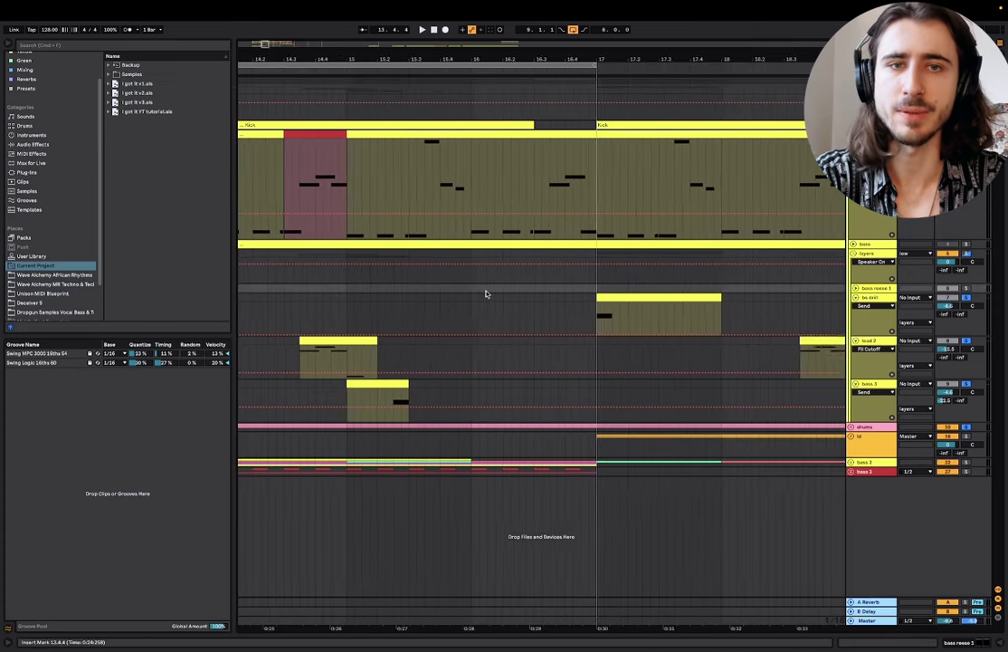
{"action": "scroll", "coordinate": [486, 292], "scroll_direction": "left", "scroll_amount": 4}
{"action": "scroll", "coordinate": [486, 292], "scroll_direction": "down", "scroll_amount": 4}
{"action": "scroll", "coordinate": [452, 162], "scroll_direction": "up", "scroll_amount": 3}
{"action": "left_click", "coordinate": [437, 134]}
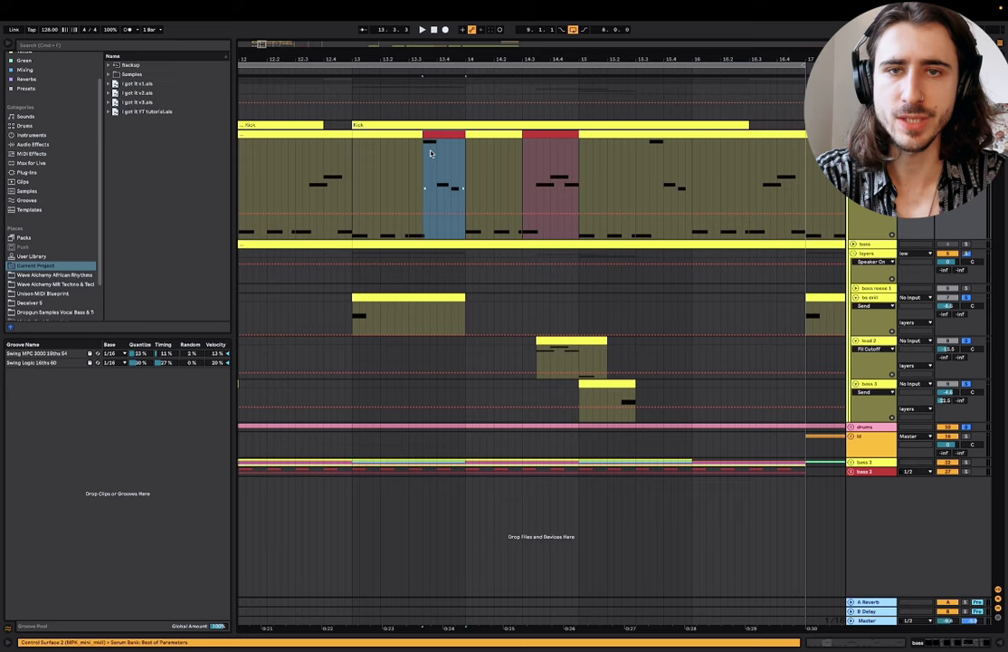
{"action": "left_click_drag", "start_coordinate": [418, 153], "coordinate": [393, 135]}
{"action": "scroll", "coordinate": [445, 182], "scroll_direction": "left", "scroll_amount": 2}
{"action": "scroll", "coordinate": [427, 173], "scroll_direction": "up", "scroll_amount": 3}
{"action": "right_click", "coordinate": [394, 135]}
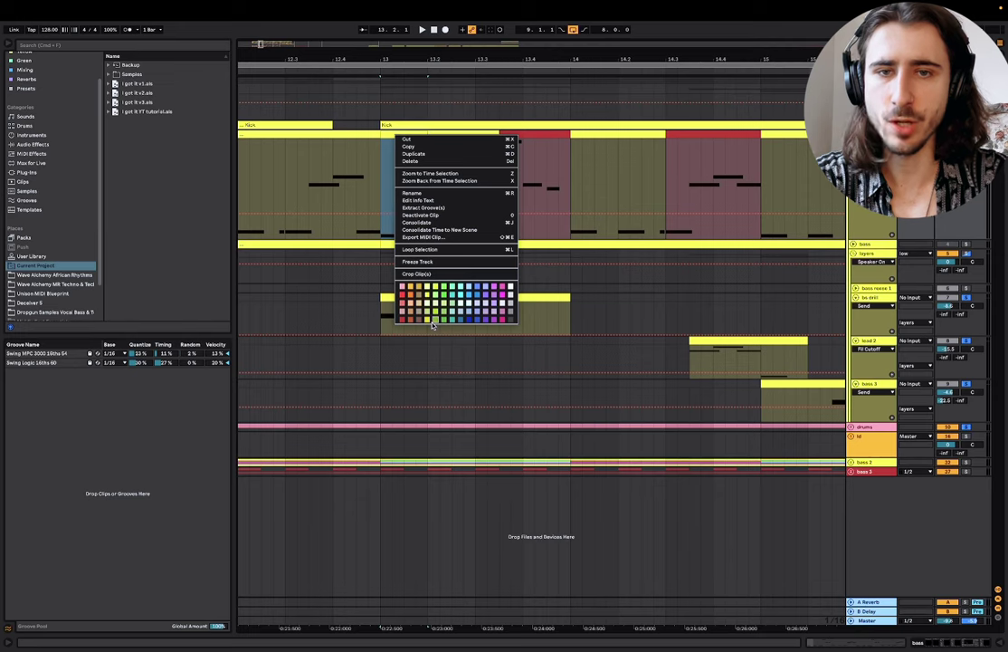
{"action": "left_click", "coordinate": [460, 294]}
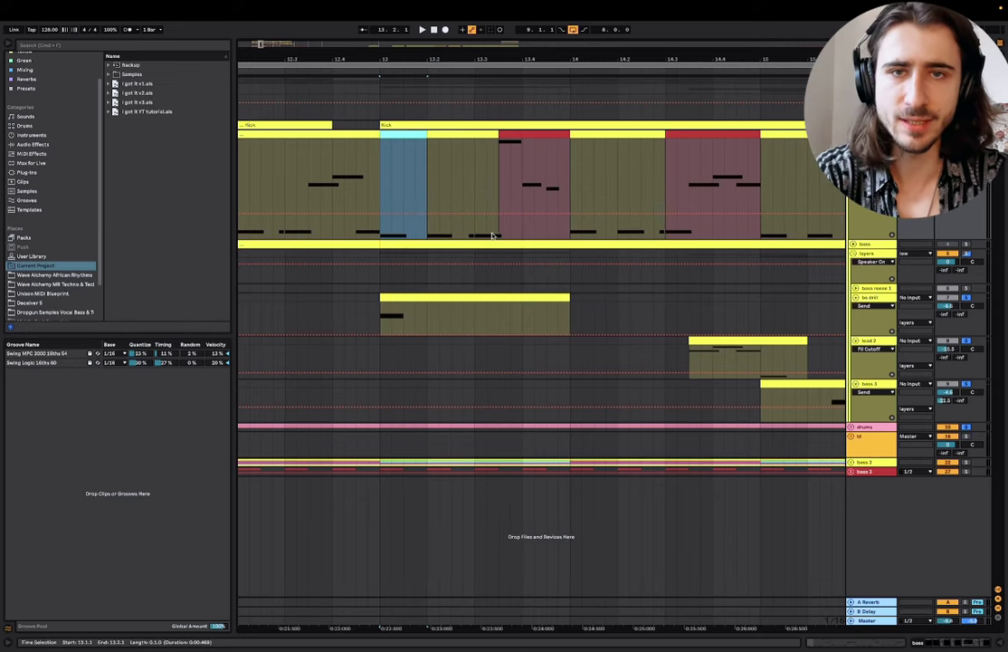
Step: Copy the cyan bass clip from 13.1.1 to 14.1.1
{"action": "scroll", "coordinate": [493, 235], "scroll_direction": "right", "scroll_amount": 1}
{"action": "left_click_drag", "start_coordinate": [374, 131], "coordinate": [566, 145]}
{"action": "scroll", "coordinate": [566, 145], "scroll_direction": "right", "scroll_amount": 3}
{"action": "scroll", "coordinate": [566, 145], "scroll_direction": "down", "scroll_amount": 3}
{"action": "scroll", "coordinate": [564, 144], "scroll_direction": "left", "scroll_amount": 4}
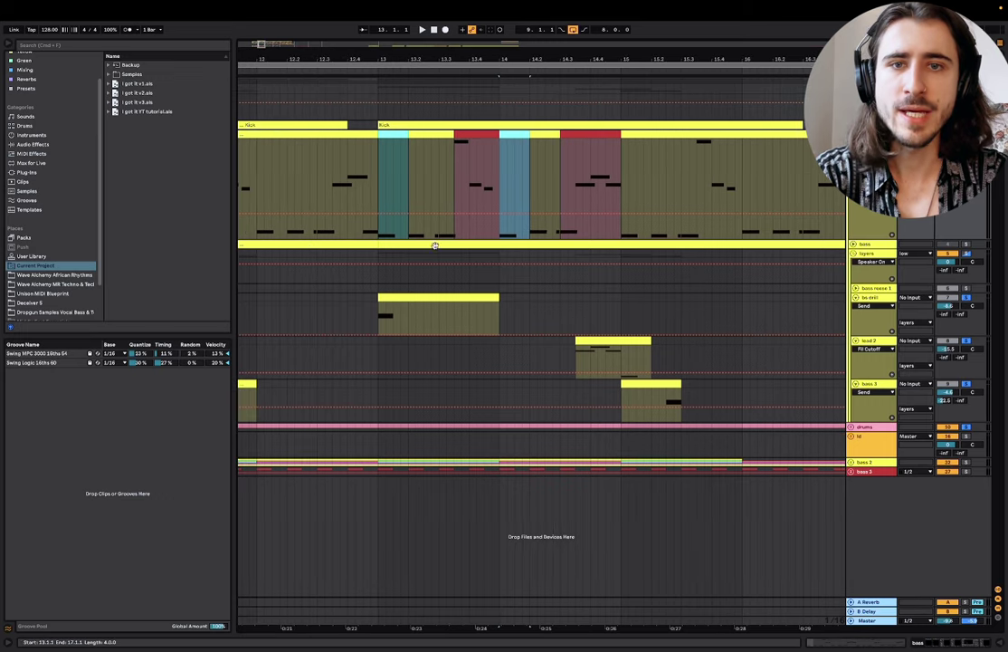
Step: Try light green on the bass 3 clip at bar 9, and colour it white instead
{"action": "scroll", "coordinate": [430, 241], "scroll_direction": "up", "scroll_amount": 3}
{"action": "scroll", "coordinate": [429, 247], "scroll_direction": "left", "scroll_amount": 6}
{"action": "scroll", "coordinate": [429, 246], "scroll_direction": "left", "scroll_amount": 5}
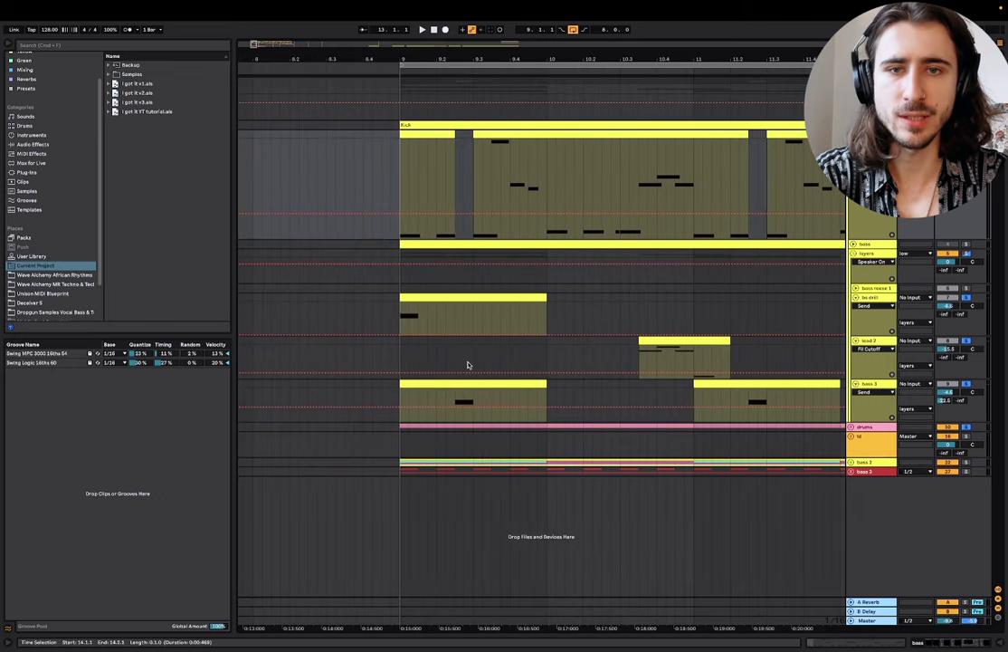
{"action": "right_click", "coordinate": [509, 393]}
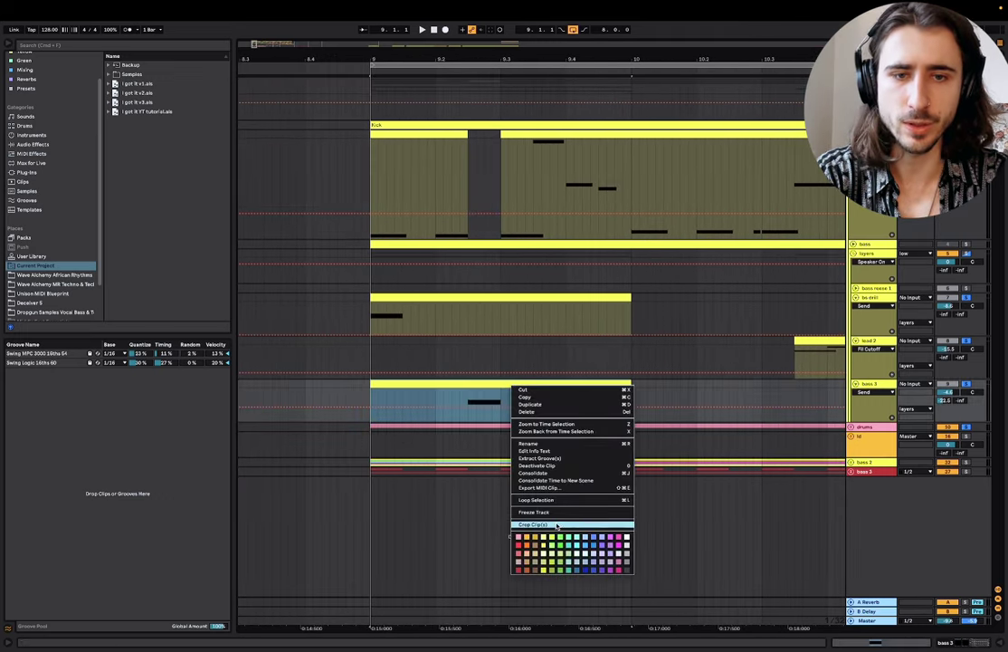
{"action": "left_click", "coordinate": [555, 548]}
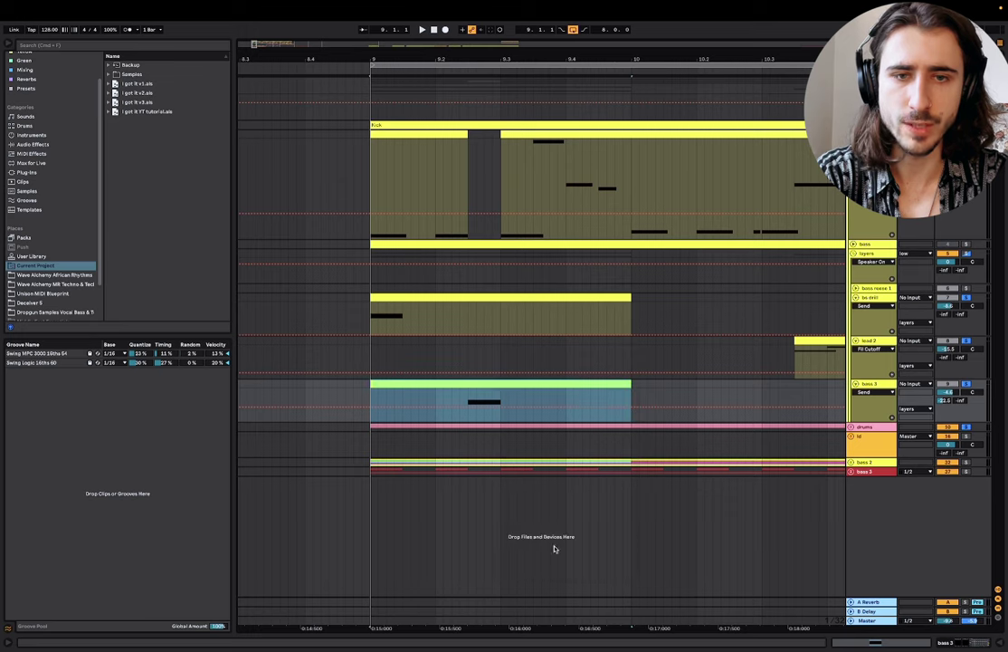
{"action": "right_click", "coordinate": [484, 383]}
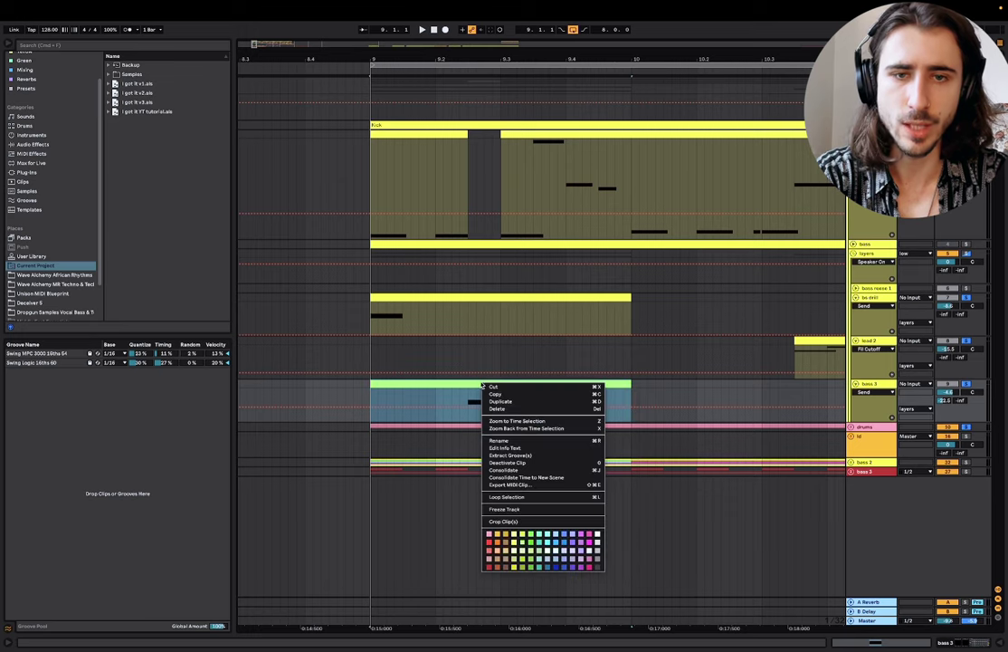
{"action": "left_click", "coordinate": [597, 534]}
Step: Move the bass 3 track above bass reese 1 so it is the first track in the layers group
{"action": "key", "text": "minus"}
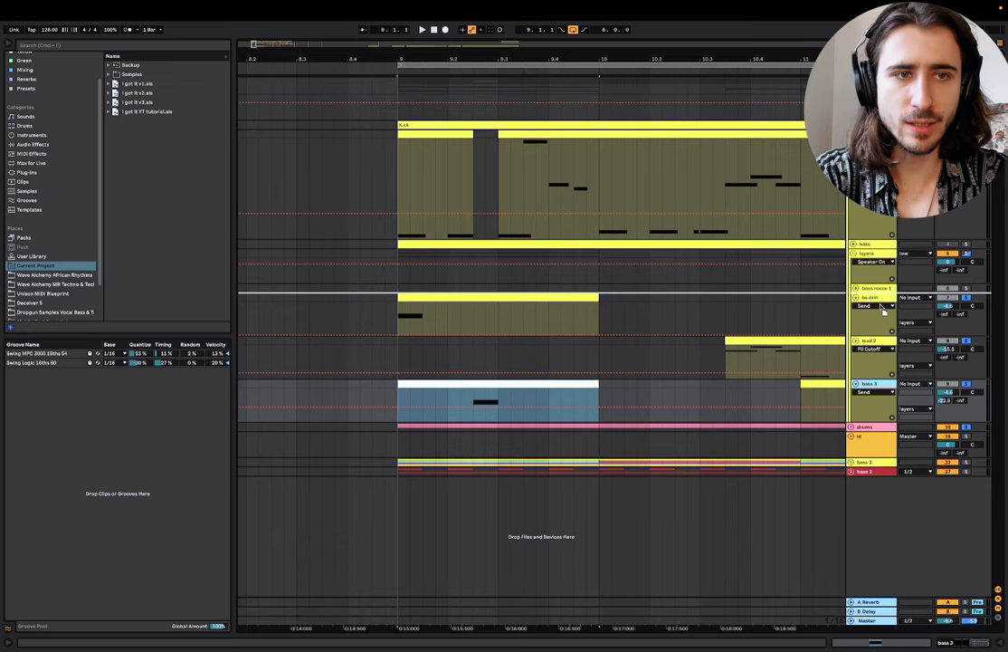
{"action": "left_click_drag", "start_coordinate": [881, 306], "coordinate": [880, 283]}
{"action": "scroll", "coordinate": [516, 242], "scroll_direction": "down", "scroll_amount": 3}
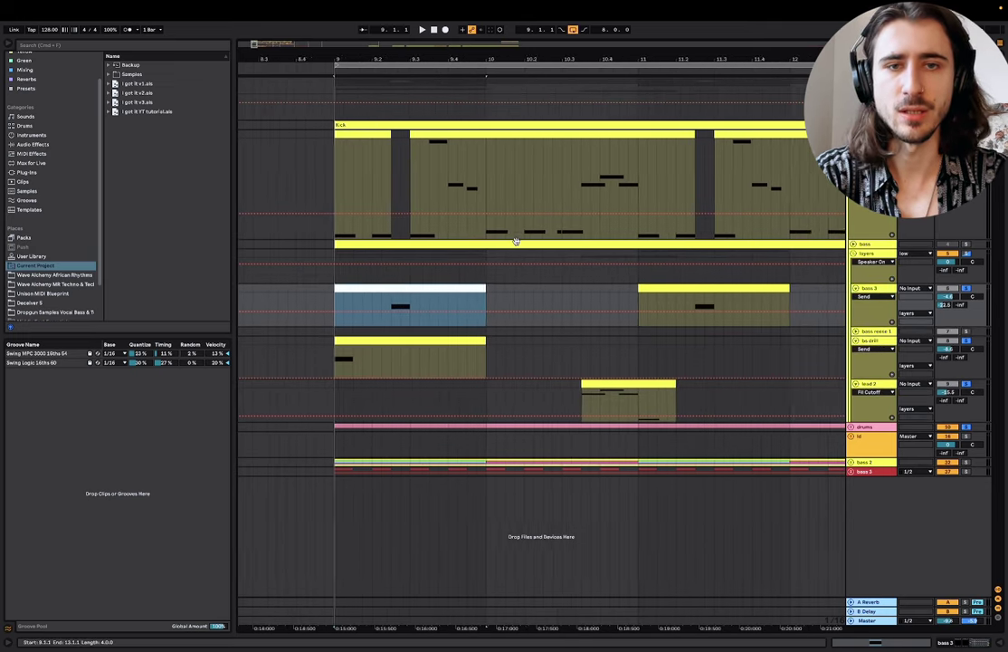
Step: Select the gap in the bass from 9.2.3 to 9.3.1 and compare the coloured bass sections with the layer clips up to bar 17
{"action": "scroll", "coordinate": [516, 242], "scroll_direction": "right", "scroll_amount": 2}
{"action": "left_click_drag", "start_coordinate": [325, 176], "coordinate": [339, 168]}
{"action": "scroll", "coordinate": [337, 165], "scroll_direction": "right", "scroll_amount": 3}
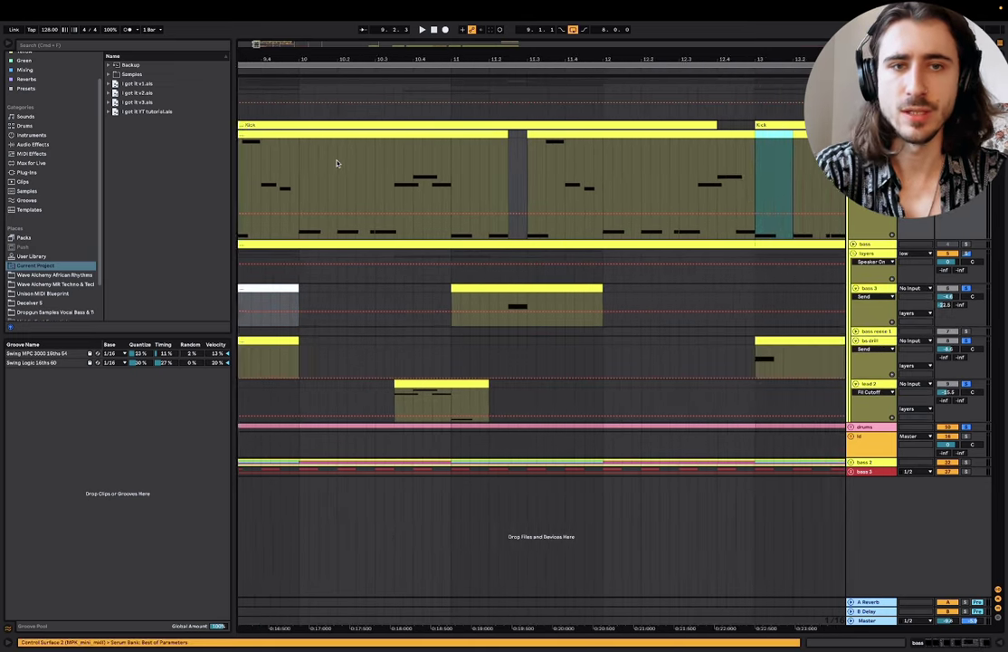
{"action": "scroll", "coordinate": [337, 163], "scroll_direction": "down", "scroll_amount": 3}
{"action": "scroll", "coordinate": [337, 163], "scroll_direction": "left", "scroll_amount": 1}
{"action": "scroll", "coordinate": [336, 163], "scroll_direction": "right", "scroll_amount": 1}
{"action": "scroll", "coordinate": [336, 163], "scroll_direction": "left", "scroll_amount": 1}
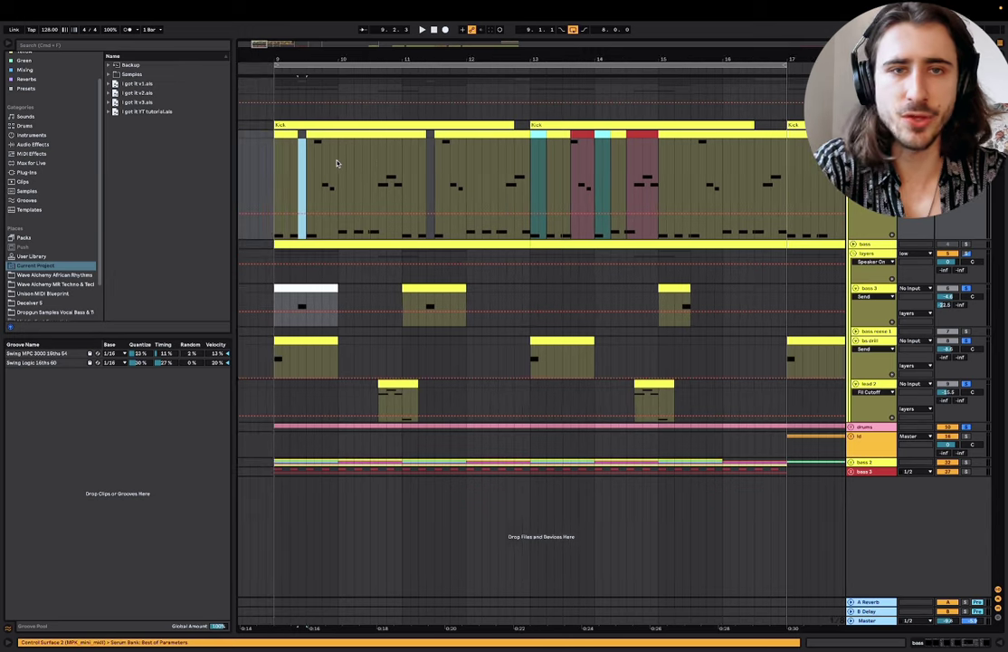
{"action": "scroll", "coordinate": [641, 143], "scroll_direction": "right", "scroll_amount": 3}
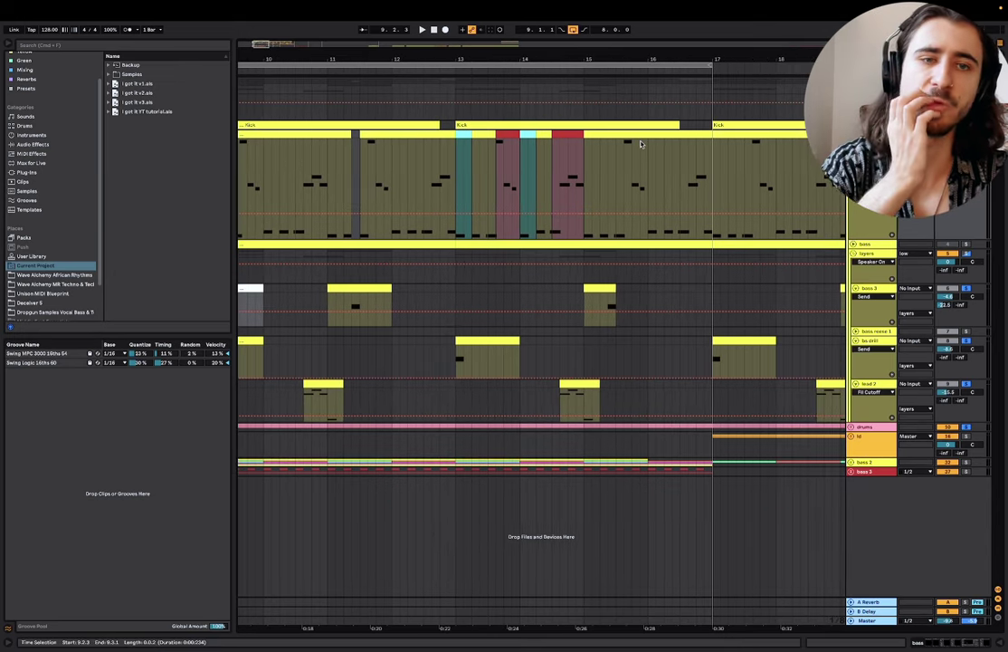
{"action": "scroll", "coordinate": [641, 143], "scroll_direction": "left", "scroll_amount": 3}
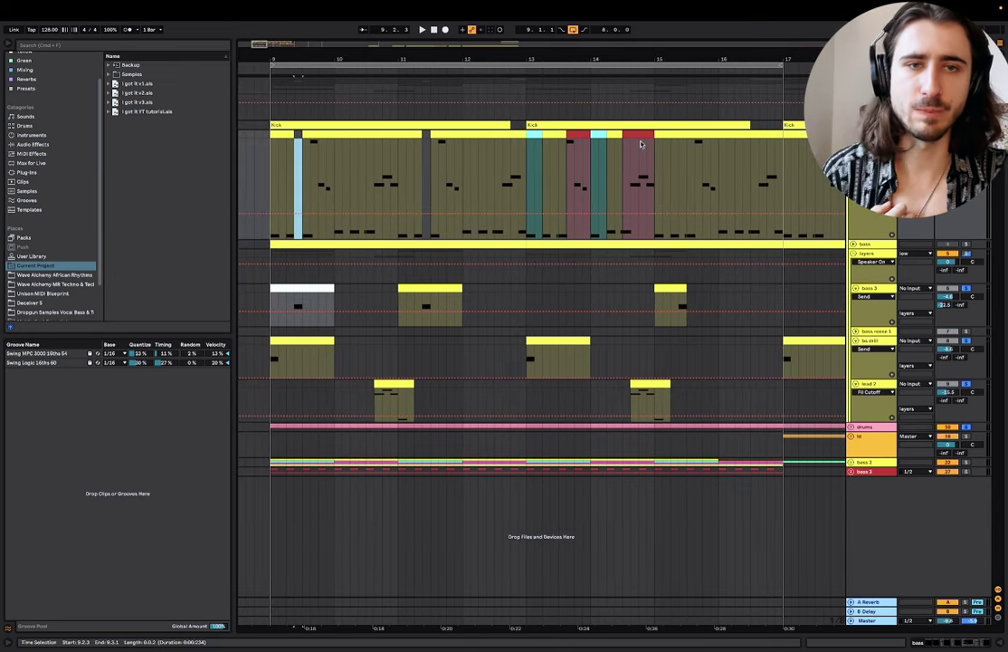
{"action": "scroll", "coordinate": [638, 200], "scroll_direction": "right", "scroll_amount": 20}
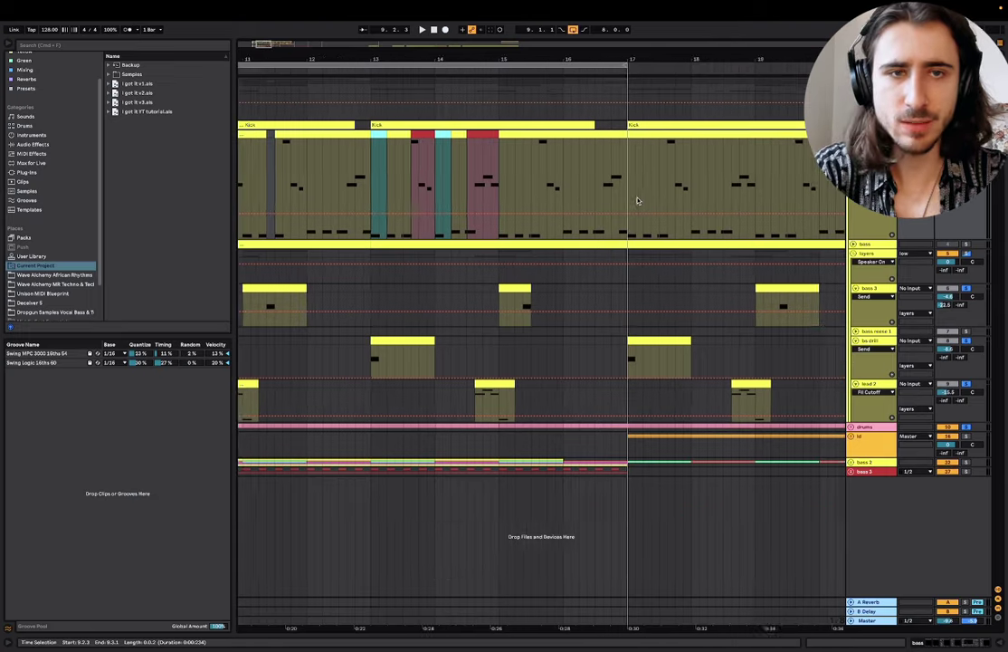
Step: Select the bass clip from 17.1.1 to 21.1.1 and compare its notes with the coloured sections in the earlier bars
{"action": "left_click", "coordinate": [383, 137]}
{"action": "scroll", "coordinate": [435, 164], "scroll_direction": "left", "scroll_amount": 3}
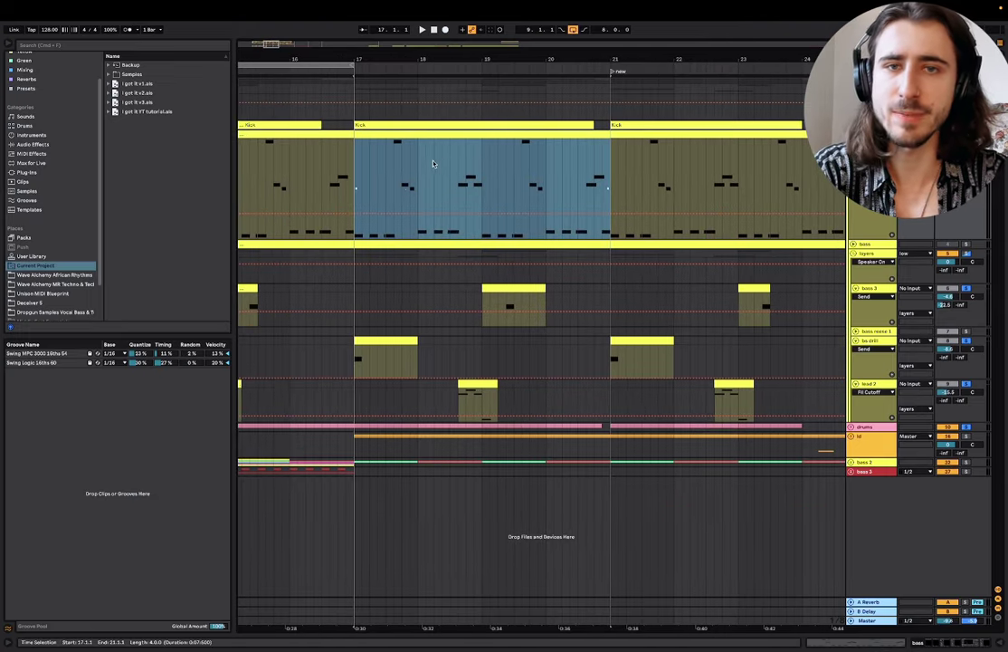
{"action": "scroll", "coordinate": [435, 163], "scroll_direction": "up", "scroll_amount": 5}
{"action": "scroll", "coordinate": [384, 173], "scroll_direction": "down", "scroll_amount": 4}
{"action": "scroll", "coordinate": [368, 176], "scroll_direction": "down", "scroll_amount": 4}
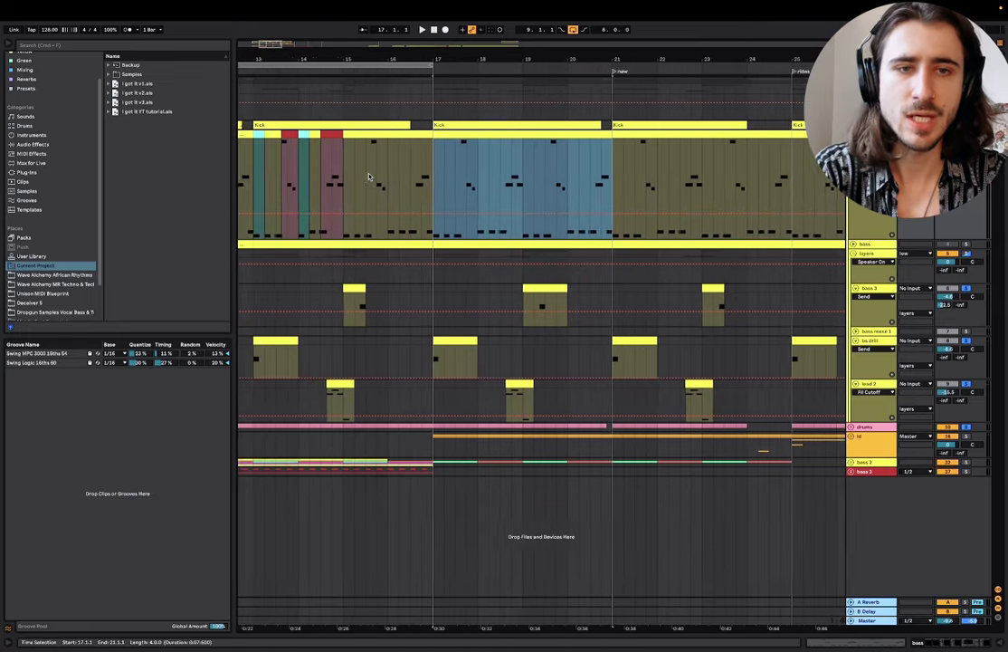
{"action": "scroll", "coordinate": [592, 306], "scroll_direction": "left", "scroll_amount": 8}
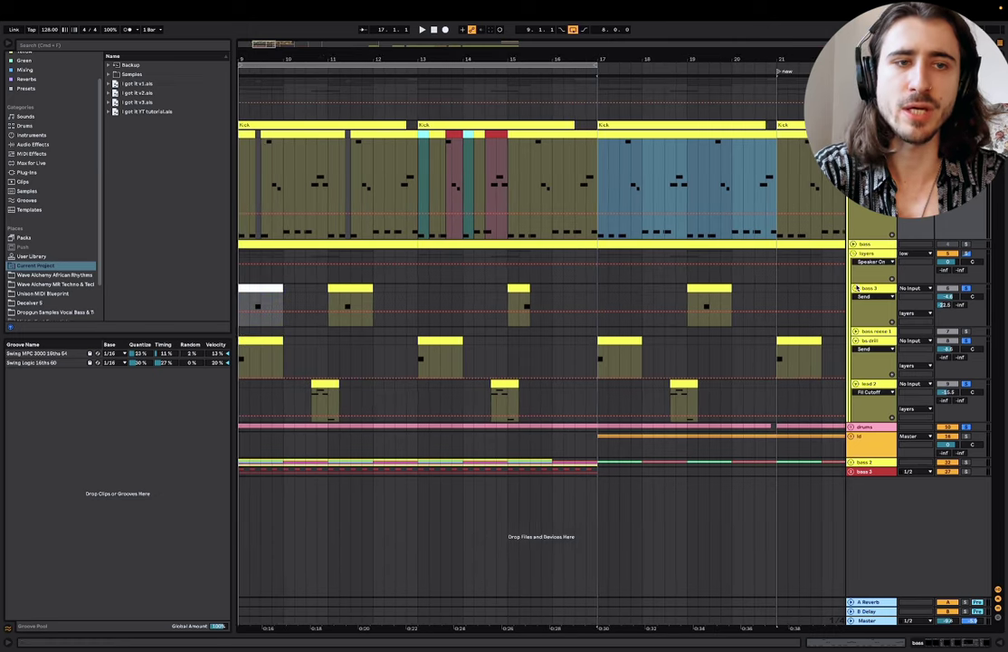
Step: Fold the bass 3 and bs drill tracks in the layers group
{"action": "left_click", "coordinate": [856, 288]}
{"action": "left_click", "coordinate": [856, 307]}
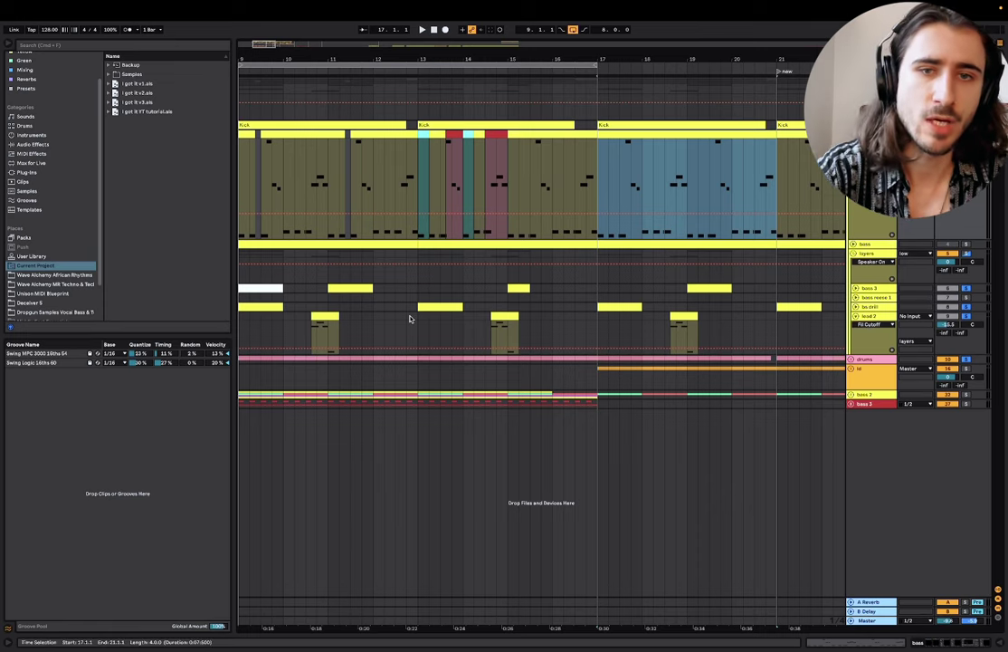
{"action": "key", "text": "plus"}
{"action": "key", "text": "plus"}
{"action": "scroll", "coordinate": [751, 288], "scroll_direction": "right", "scroll_amount": 3}
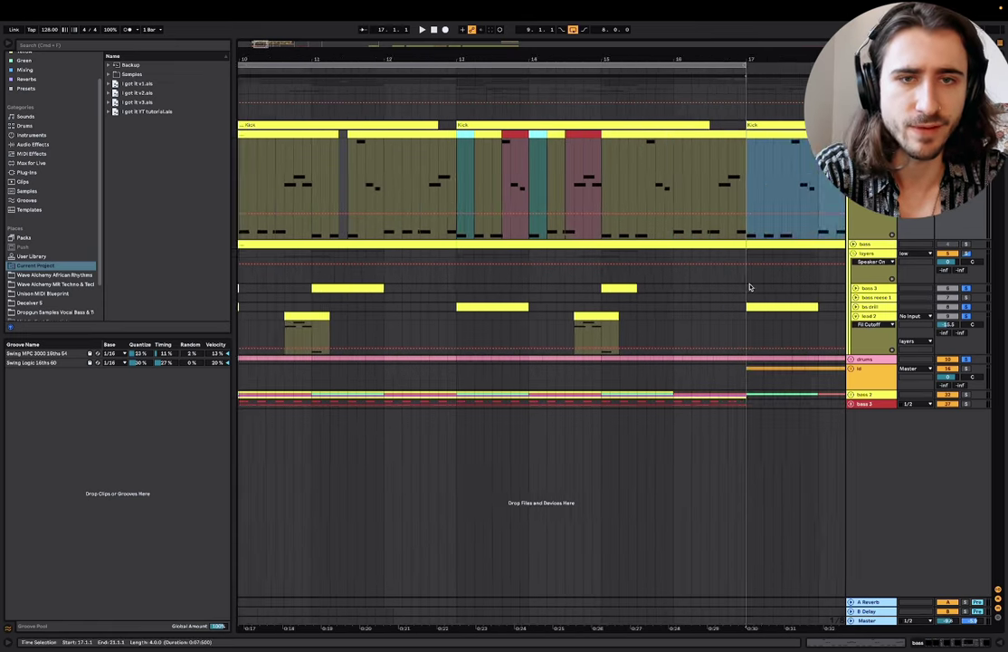
Step: Examine how the layer clips alternate along the bassline, selecting the bass clip from 21.1.1 to 25.1.1
{"action": "scroll", "coordinate": [751, 288], "scroll_direction": "down", "scroll_amount": 6}
{"action": "scroll", "coordinate": [751, 288], "scroll_direction": "right", "scroll_amount": 3}
{"action": "scroll", "coordinate": [750, 287], "scroll_direction": "up", "scroll_amount": 2}
{"action": "scroll", "coordinate": [750, 286], "scroll_direction": "left", "scroll_amount": 4}
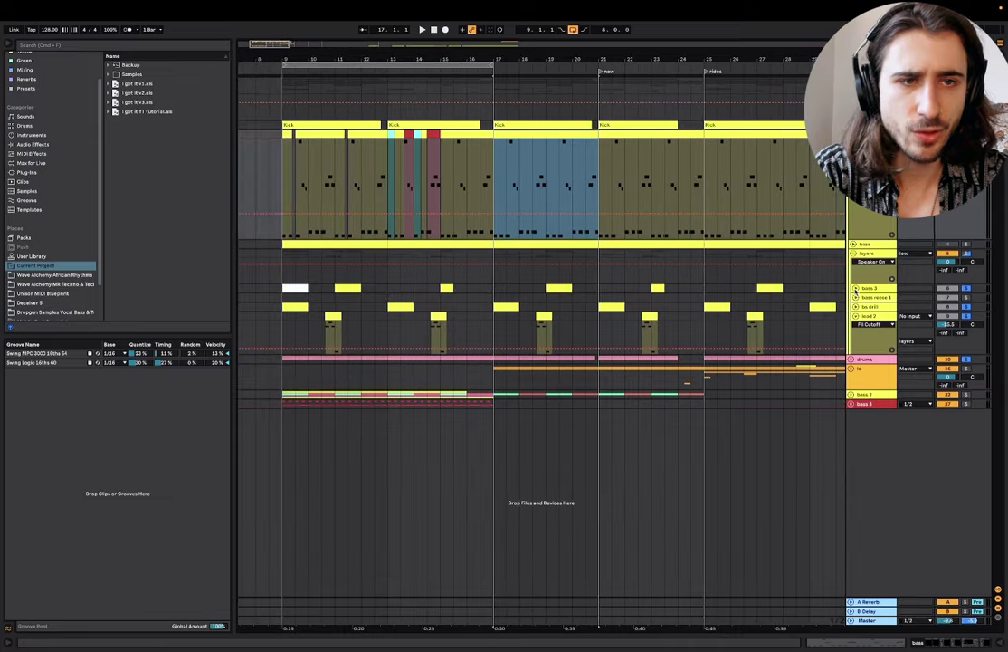
{"action": "left_click", "coordinate": [877, 288]}
{"action": "scroll", "coordinate": [715, 193], "scroll_direction": "right", "scroll_amount": 2}
{"action": "scroll", "coordinate": [561, 183], "scroll_direction": "up", "scroll_amount": 3}
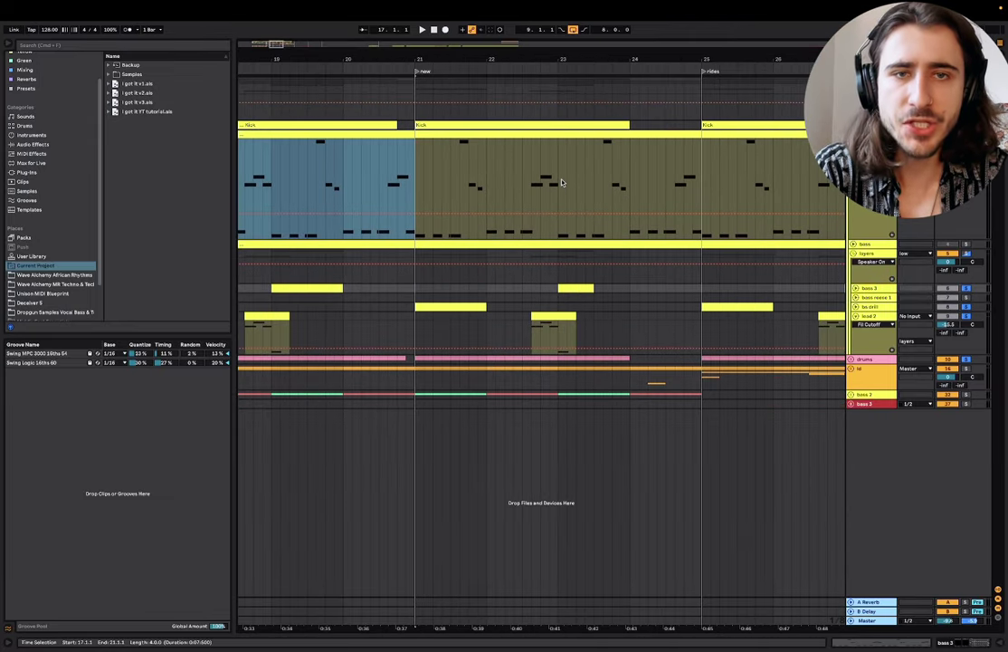
{"action": "left_click", "coordinate": [536, 133]}
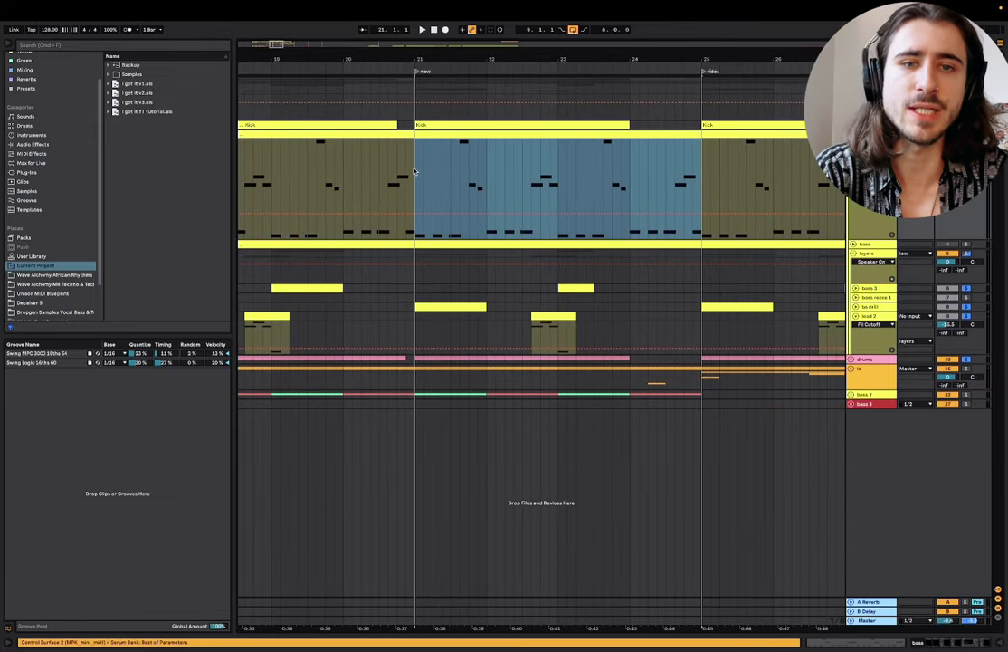
{"action": "scroll", "coordinate": [605, 242], "scroll_direction": "down", "scroll_amount": 3}
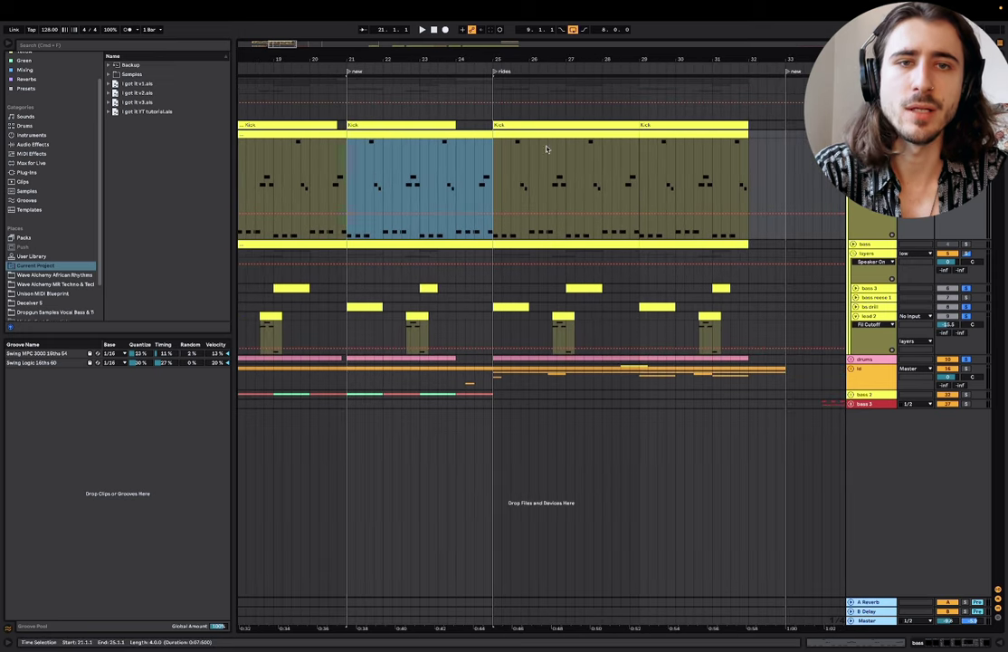
Step: Clear the solos on the layer and drum tracks and play the arrangement around the rides marker
{"action": "left_click", "coordinate": [465, 191]}
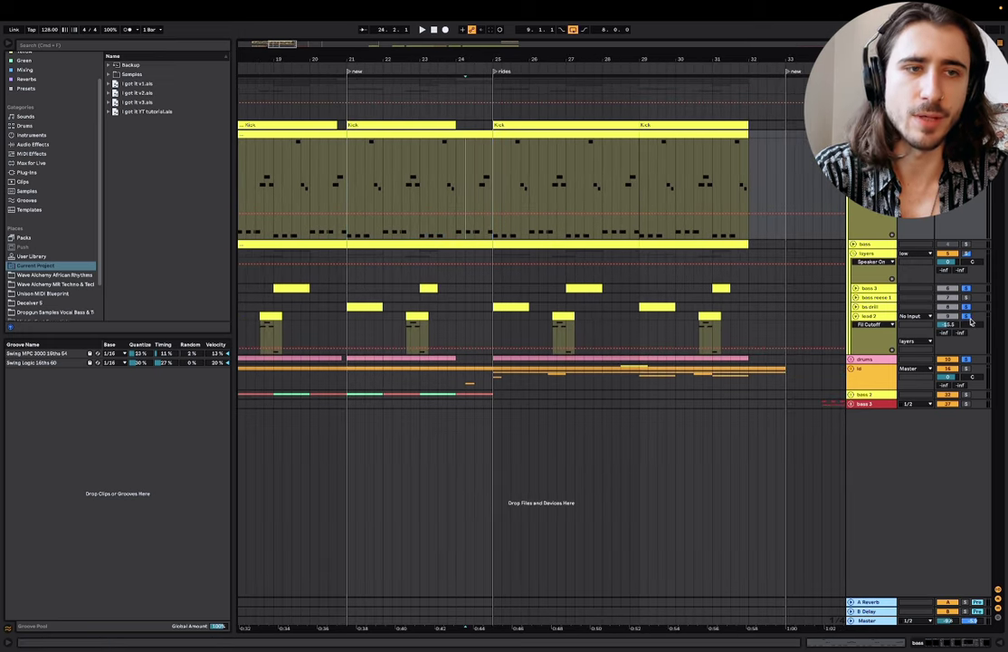
{"action": "left_click", "coordinate": [967, 316]}
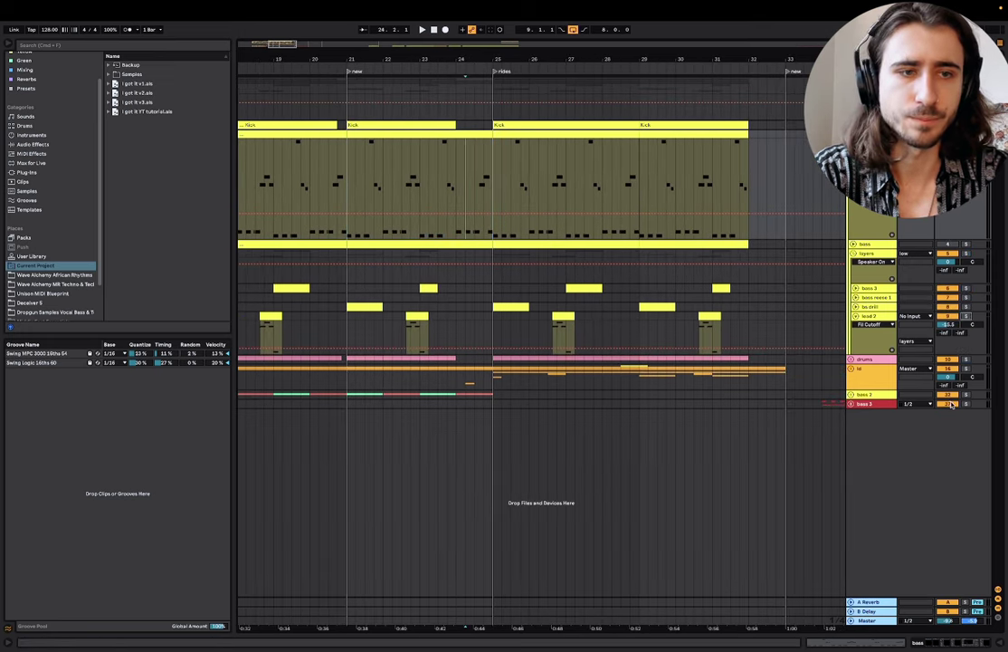
{"action": "key", "text": "space"}
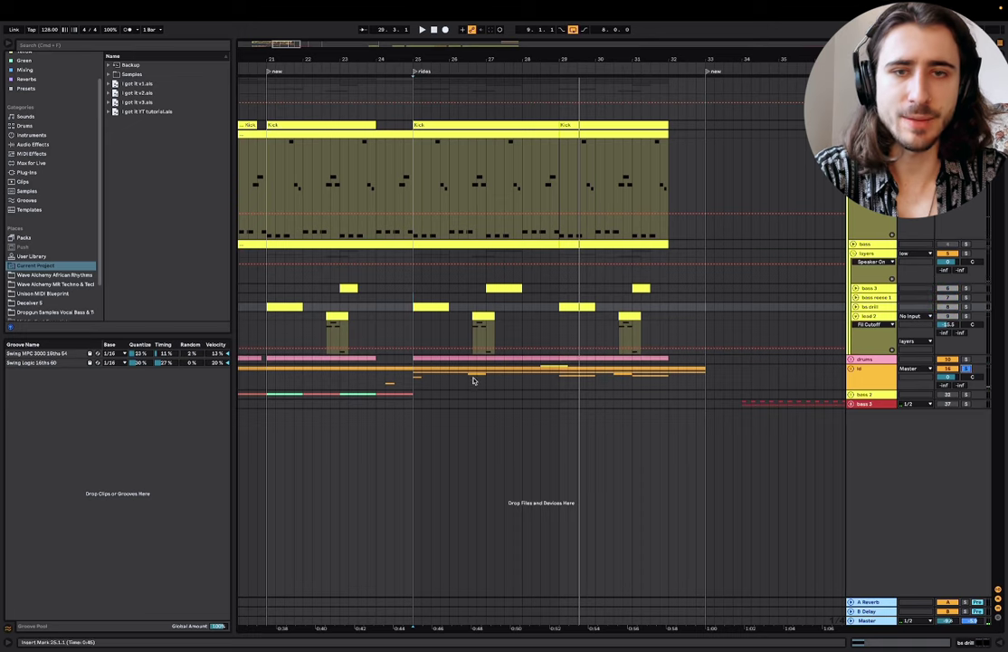
Step: Select the bass clips from 25.1.1 to 32.1.1 and review their repeating notes against the layer clips
{"action": "left_click", "coordinate": [463, 129]}
{"action": "scroll", "coordinate": [457, 154], "scroll_direction": "up", "scroll_amount": 3}
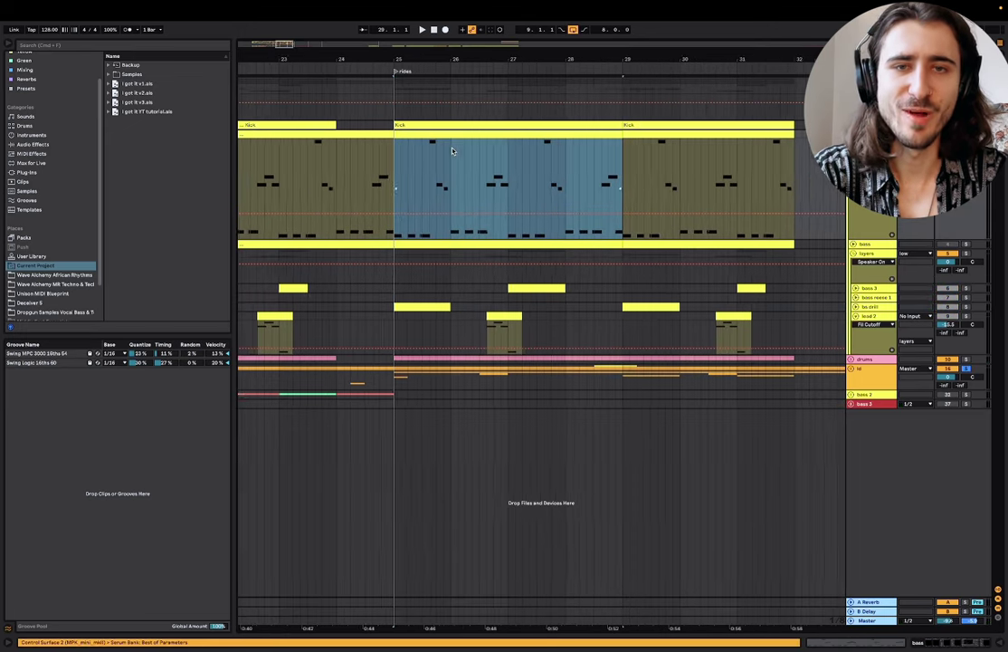
{"action": "left_click", "coordinate": [737, 135], "text": "shift"}
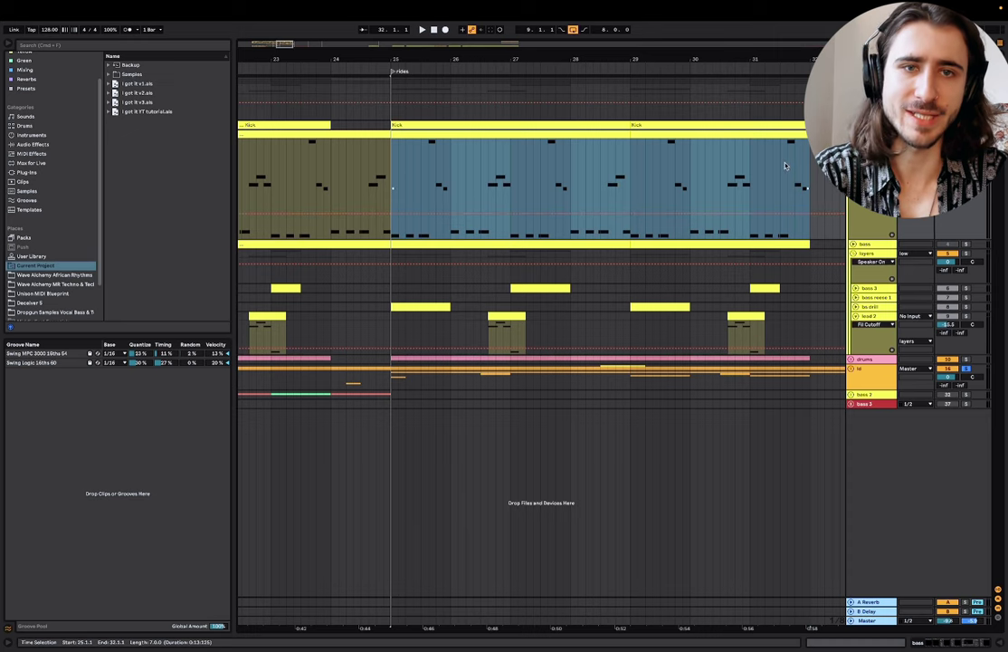
{"action": "left_click", "coordinate": [398, 183]}
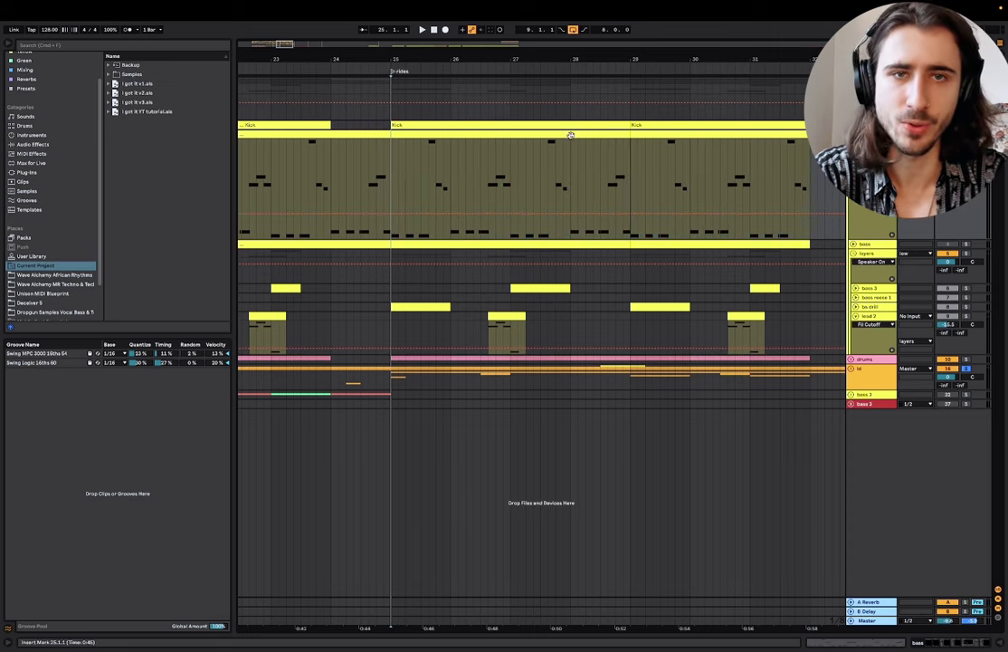
{"action": "left_click", "coordinate": [568, 134]}
{"action": "left_click", "coordinate": [673, 135], "text": "shift"}
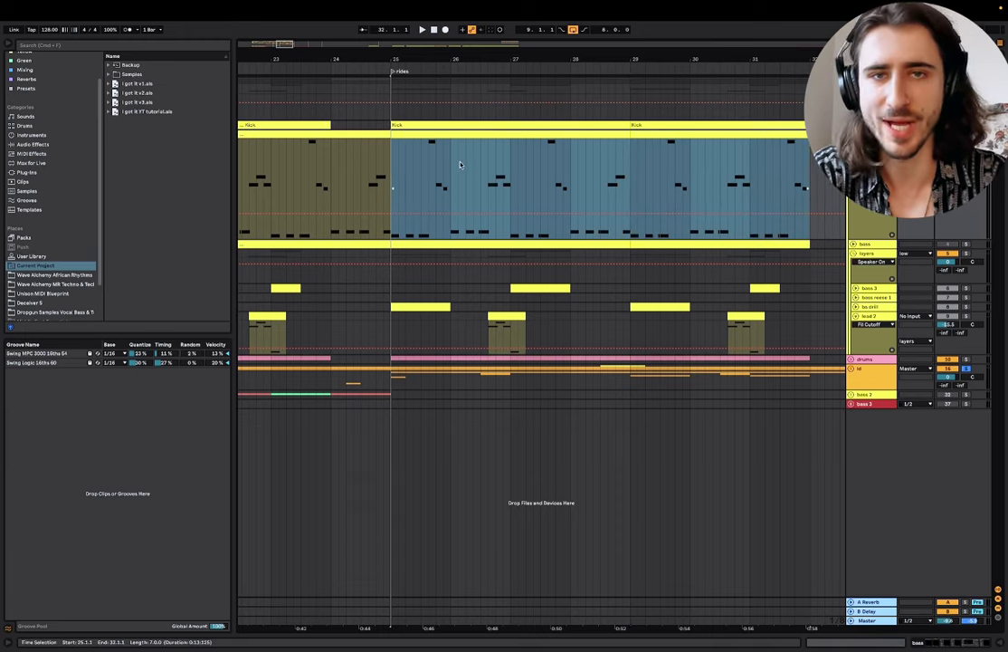
{"action": "scroll", "coordinate": [460, 164], "scroll_direction": "right", "scroll_amount": 3}
{"action": "scroll", "coordinate": [459, 165], "scroll_direction": "left", "scroll_amount": 3}
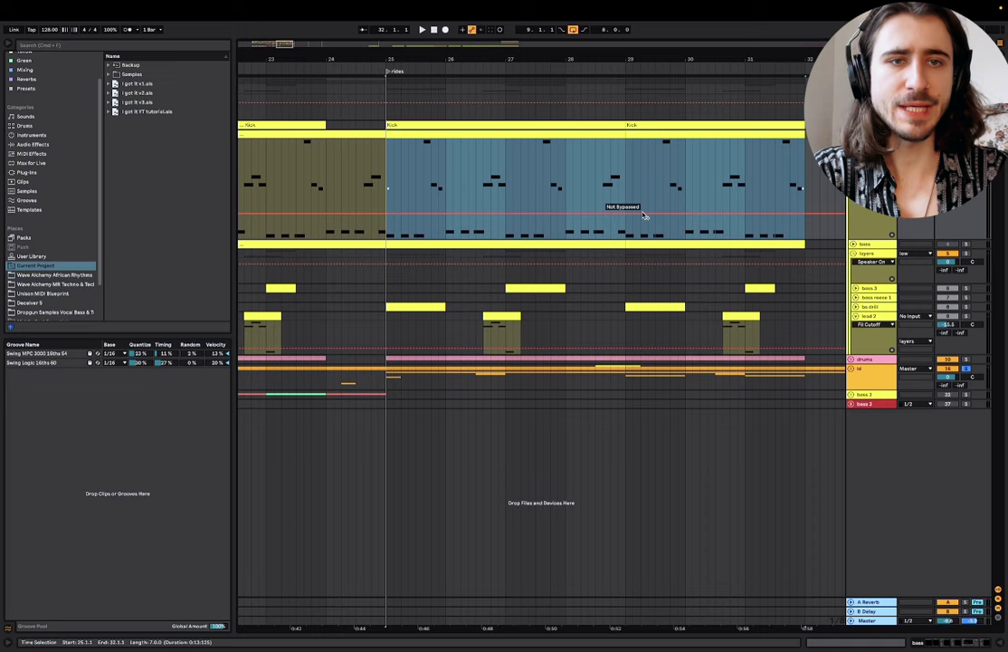
Step: Fold the expanded bass and lead 2 tracks and switch to Keynote
{"action": "key", "text": "u"}
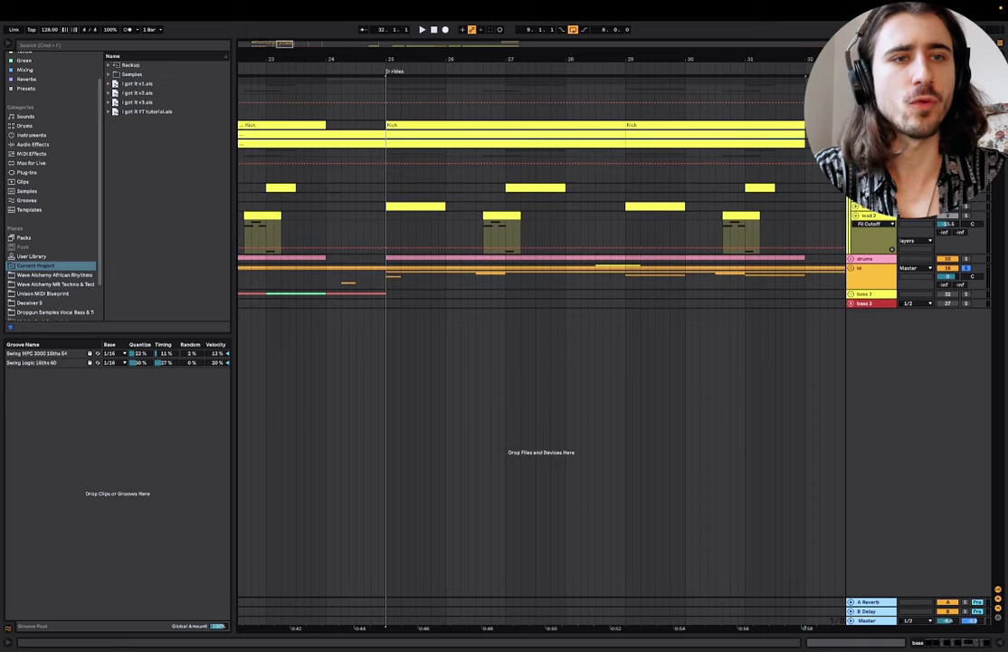
{"action": "key", "text": "Left"}
{"action": "key", "text": "super+Tab"}
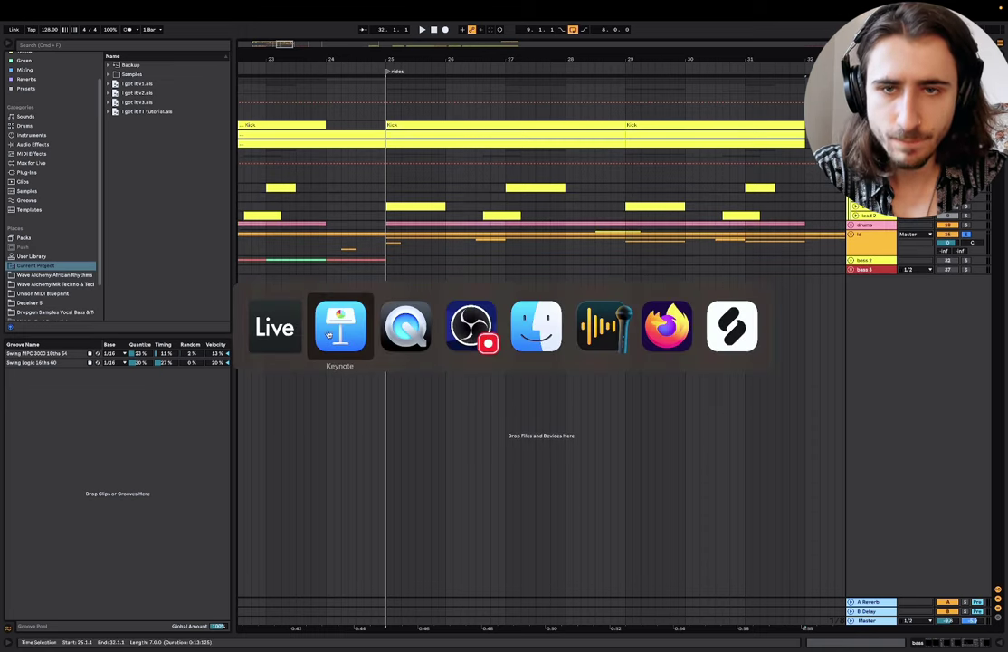